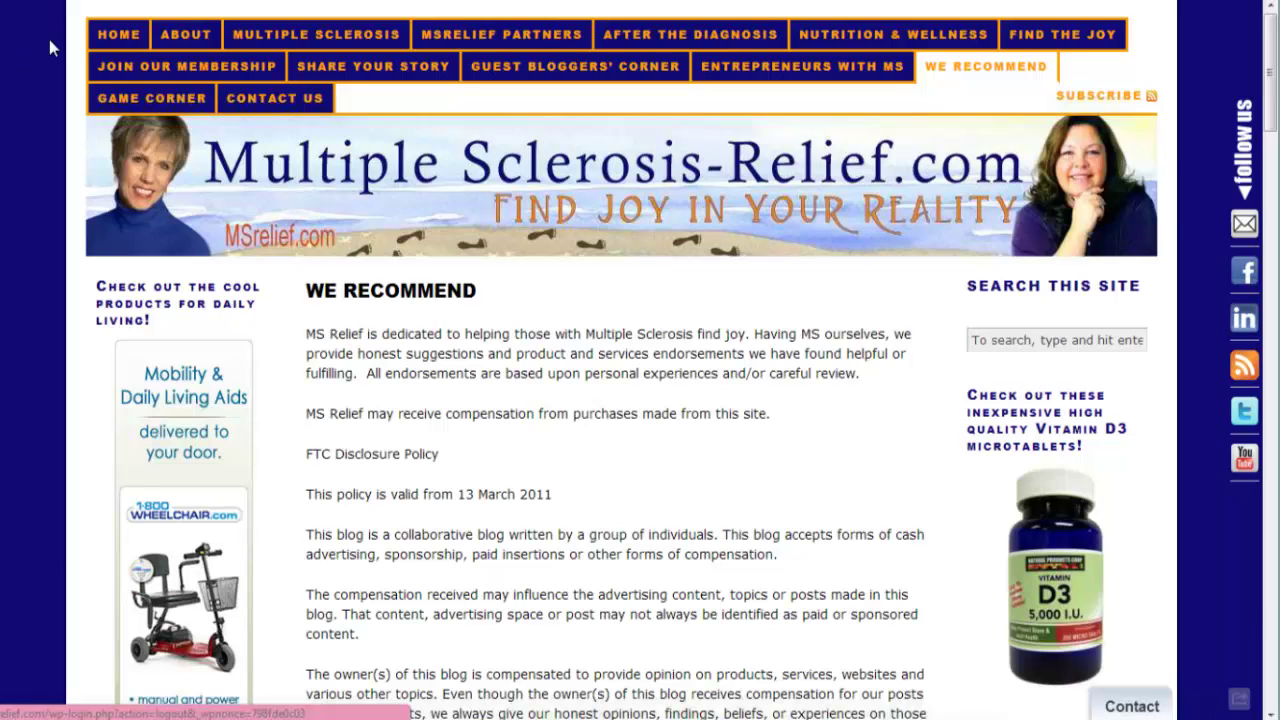
Step: Open the MSrelief site's home page and go to the WordPress Admin login linked in the page footer
{"action": "left_click", "coordinate": [105, 37]}
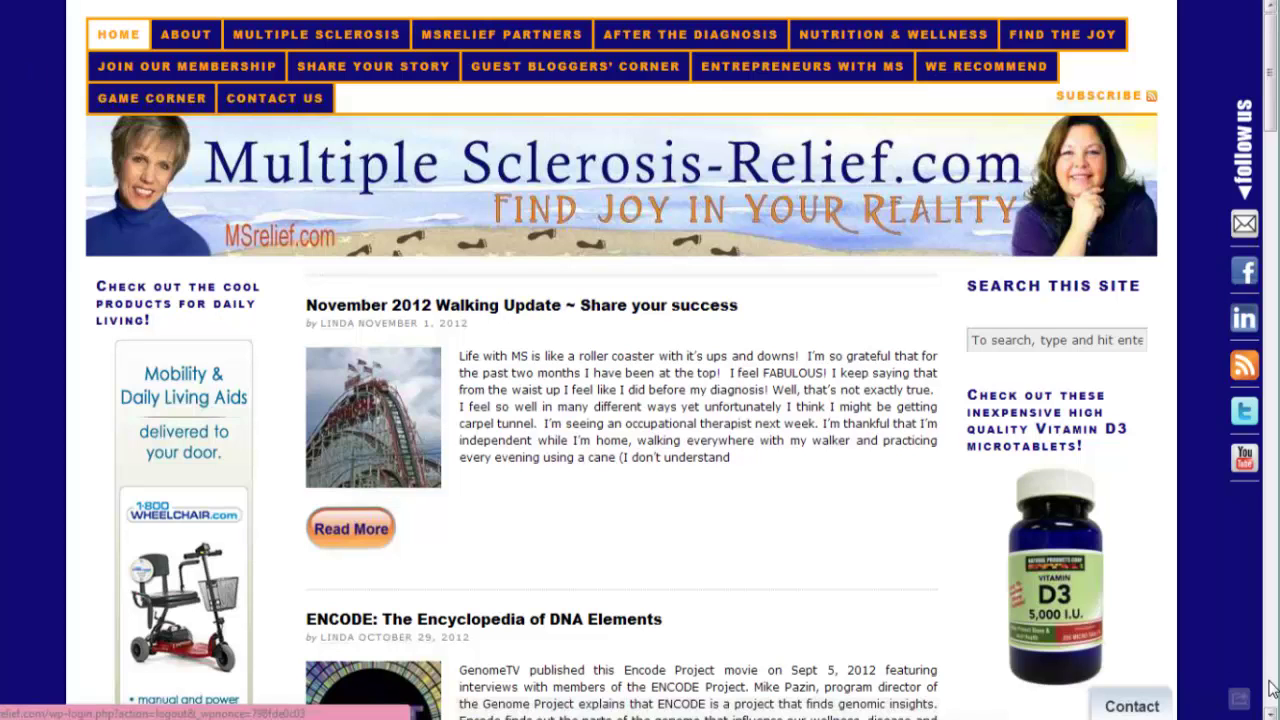
{"action": "scroll", "coordinate": [1270, 688], "scroll_direction": "down", "scroll_amount": 20}
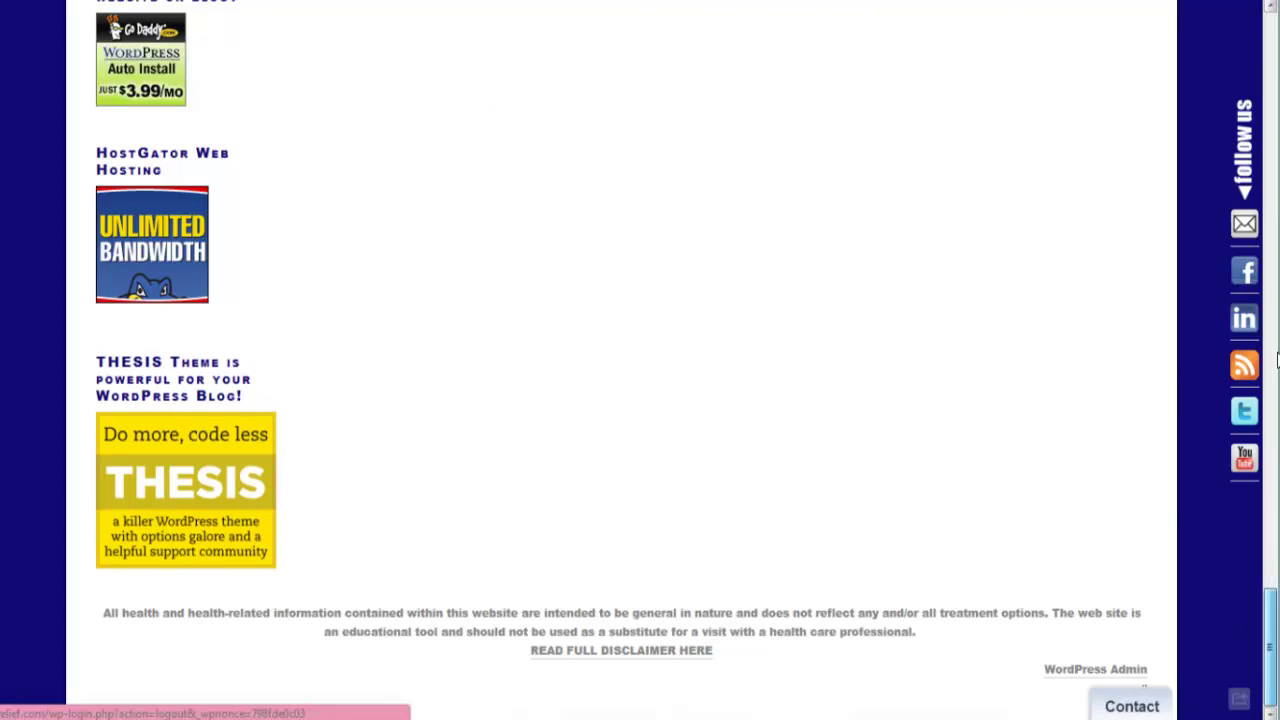
{"action": "scroll", "coordinate": [1277, 365], "scroll_direction": "up", "scroll_amount": 15}
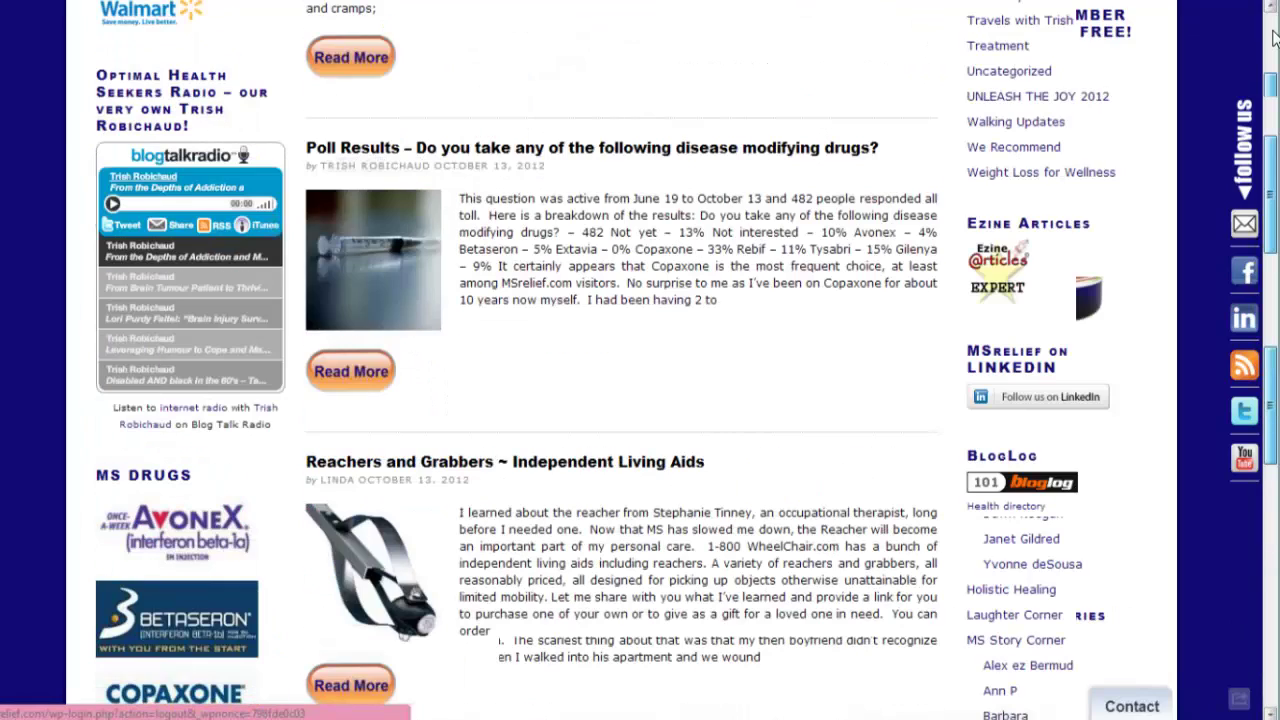
{"action": "scroll", "coordinate": [1275, 37], "scroll_direction": "up", "scroll_amount": 10}
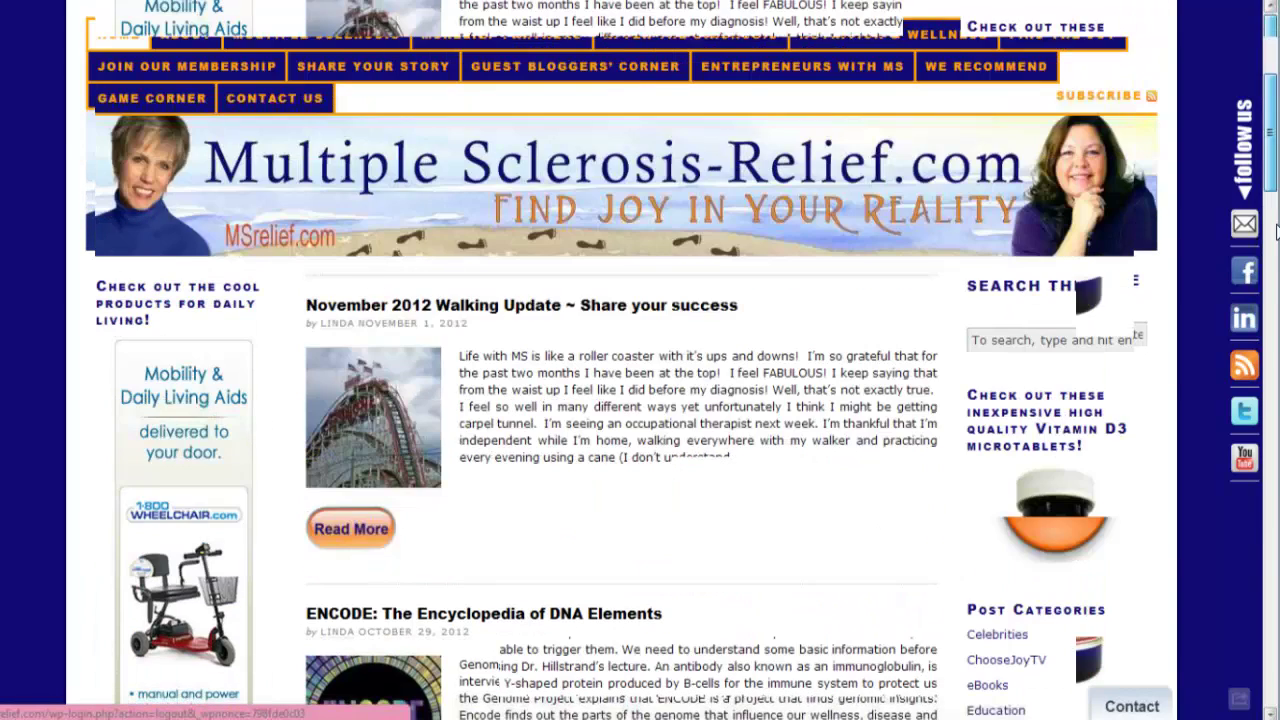
{"action": "scroll", "coordinate": [1276, 230], "scroll_direction": "down", "scroll_amount": 20}
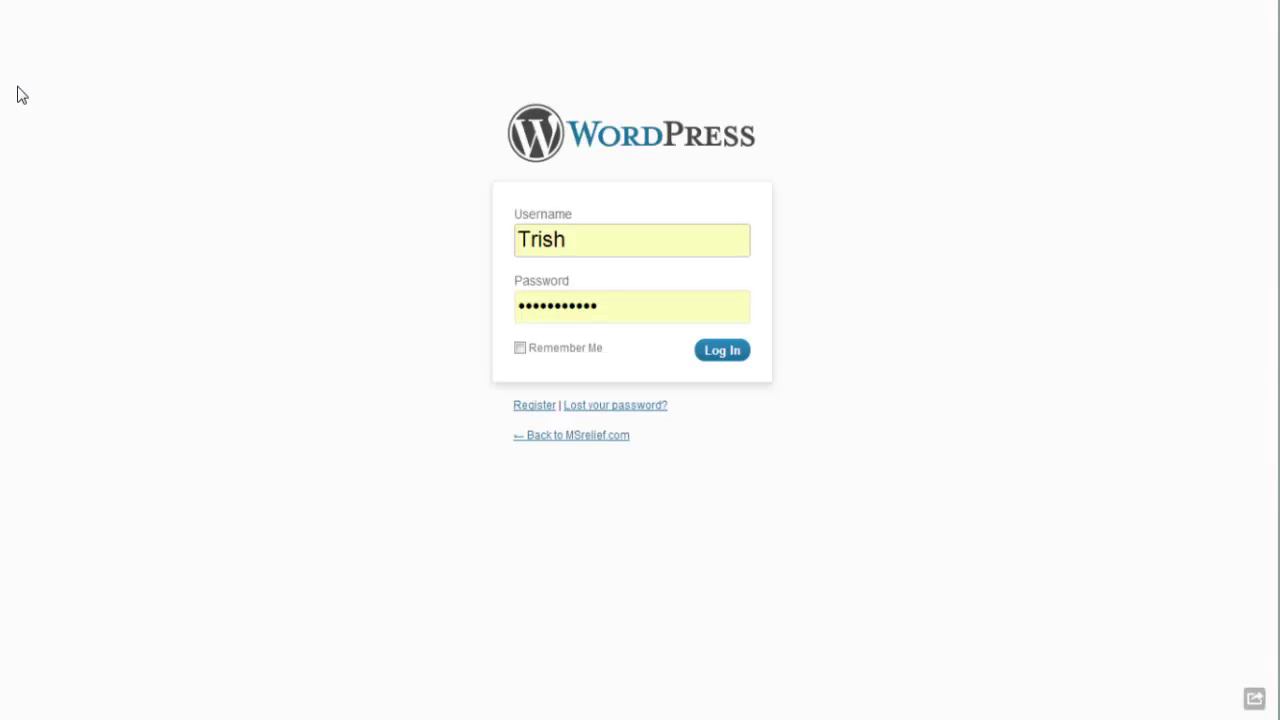
Step: Log in with the username Changing Paces Support Team and the account password, declining to have the browser save the password
{"action": "left_click_drag", "start_coordinate": [581, 232], "coordinate": [446, 219]}
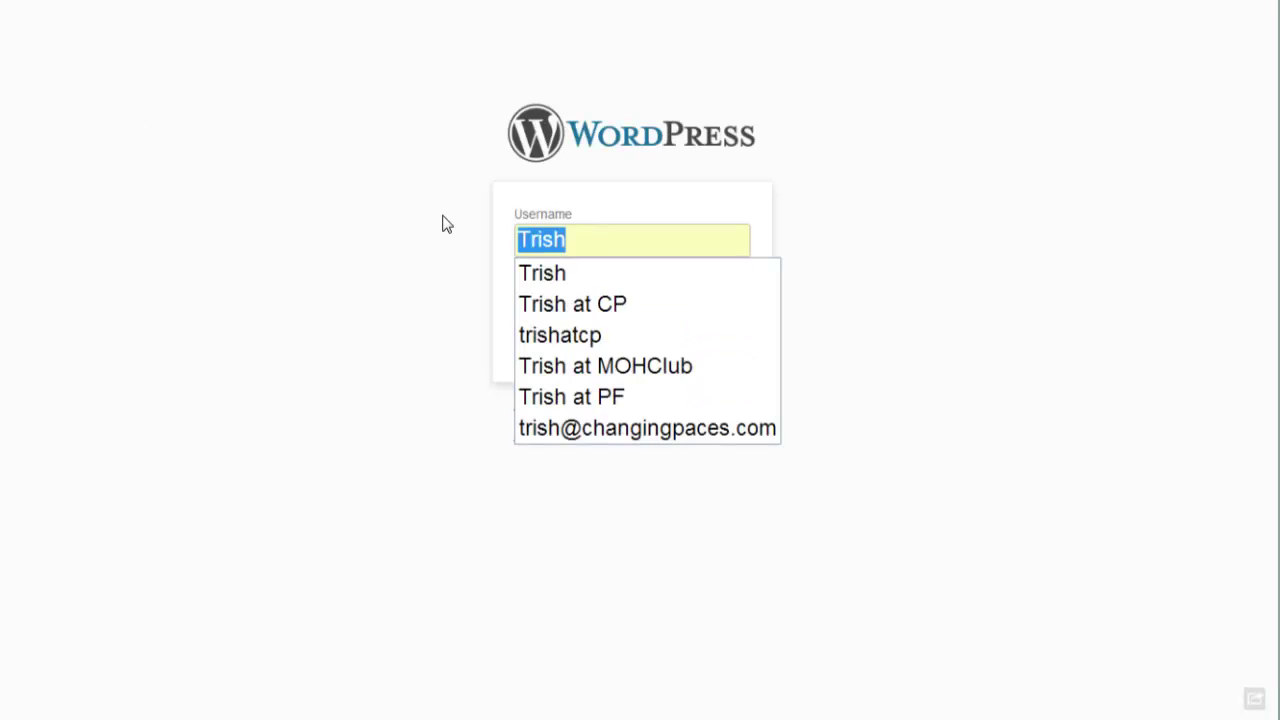
{"action": "type", "text": "Changing"}
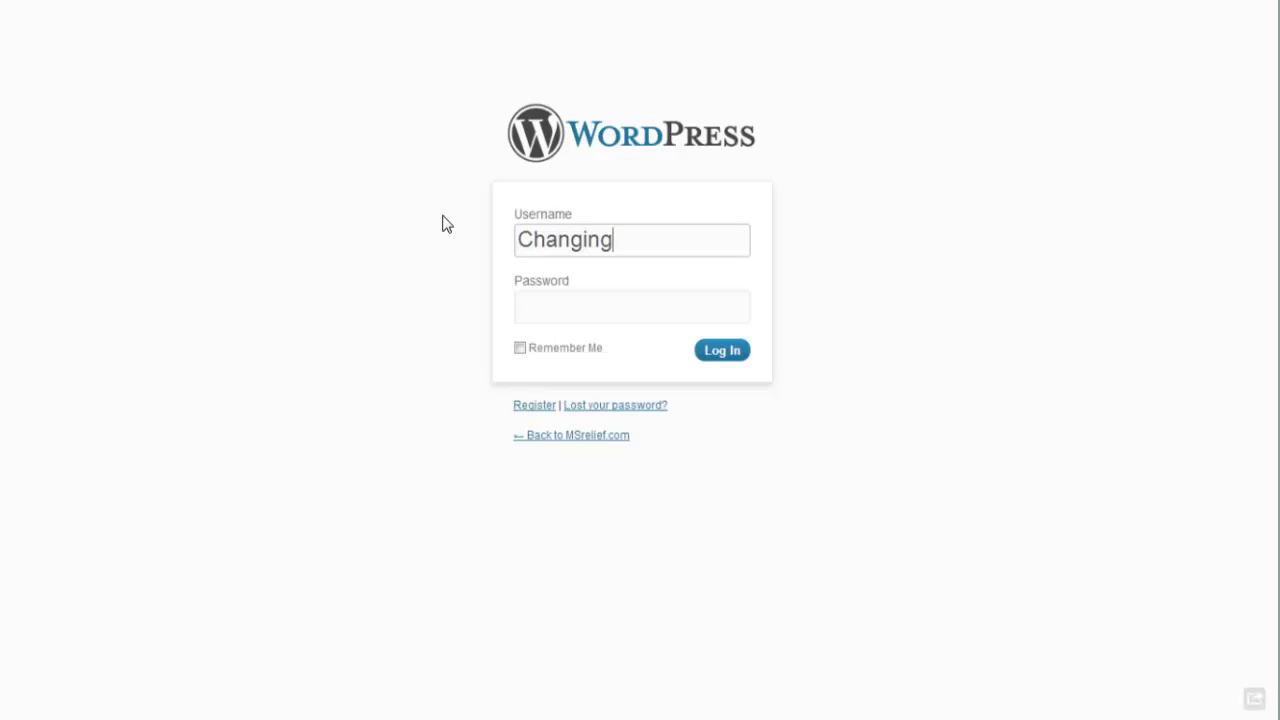
{"action": "type", "text": " Paces "}
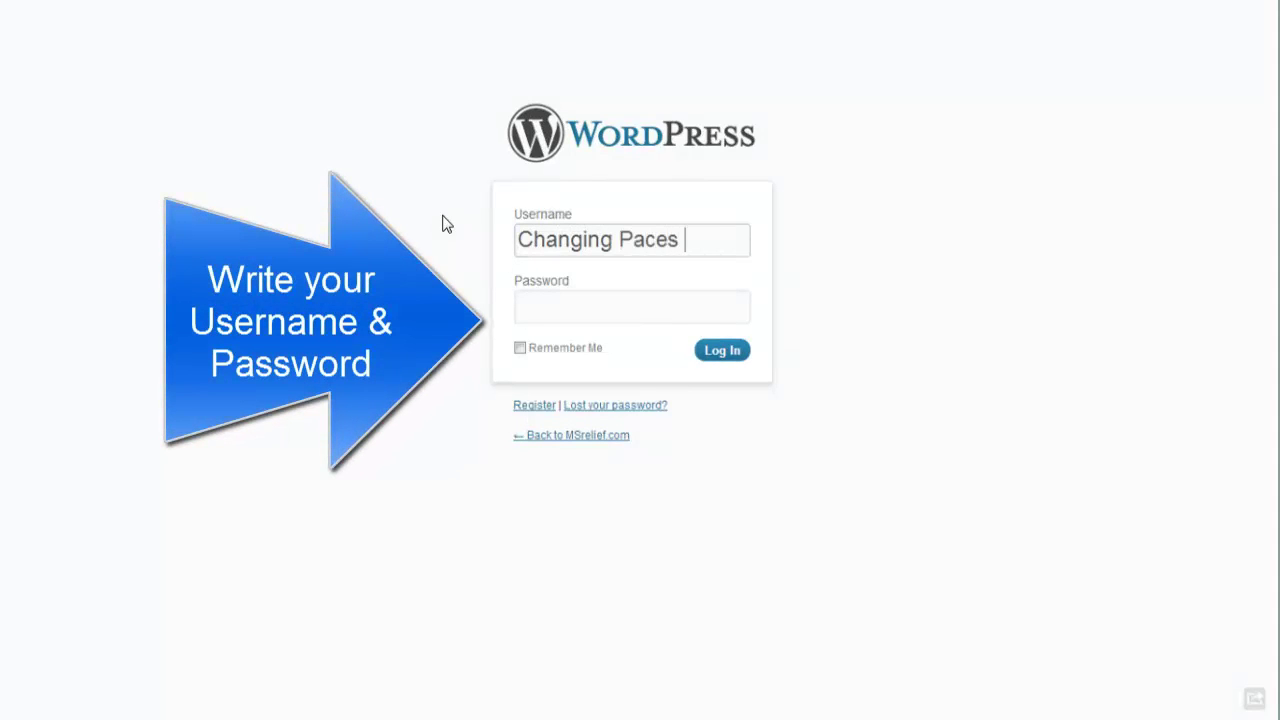
{"action": "type", "text": "Support T"}
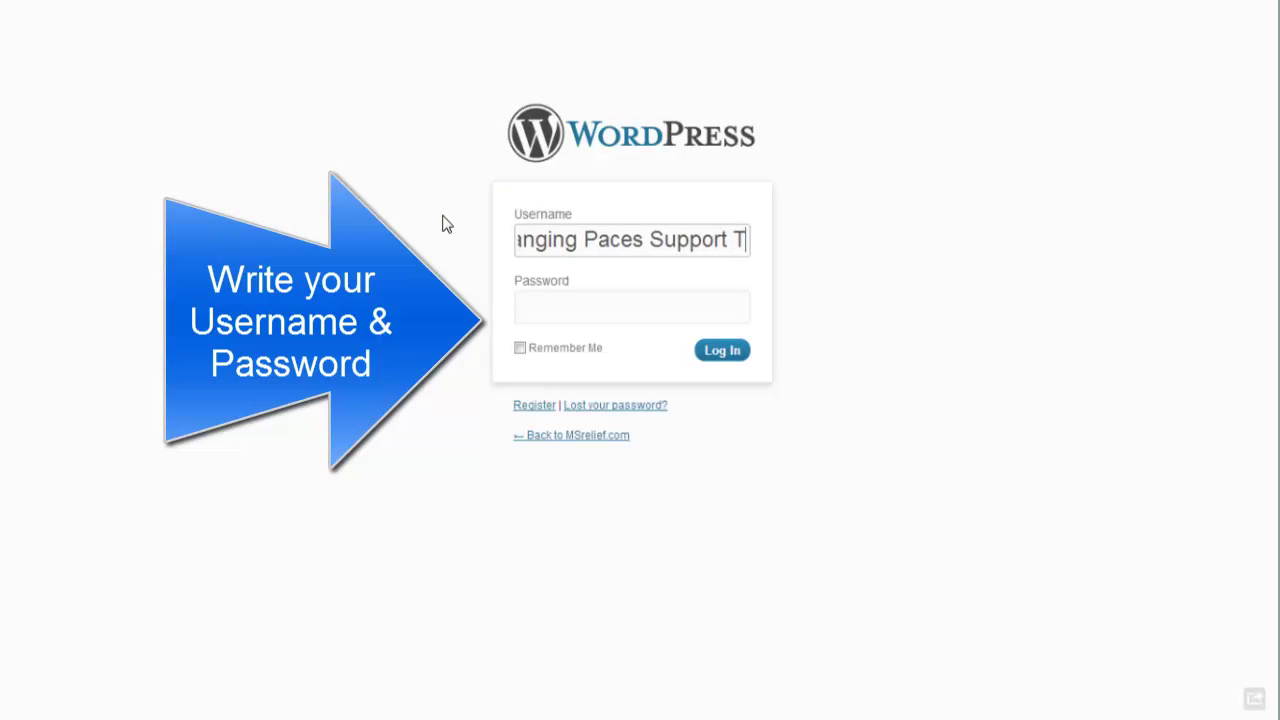
{"action": "type", "text": "eam"}
{"action": "key", "text": "Tab"}
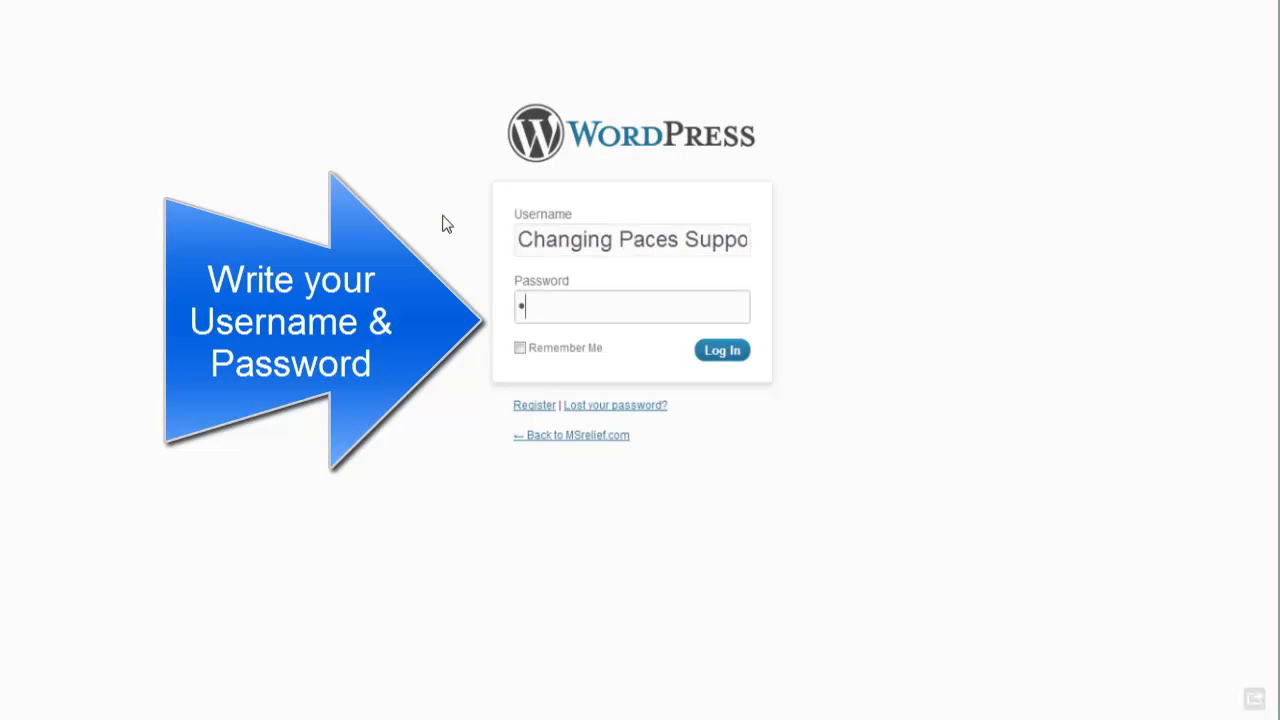
{"action": "type", "text": "••••••••••••"}
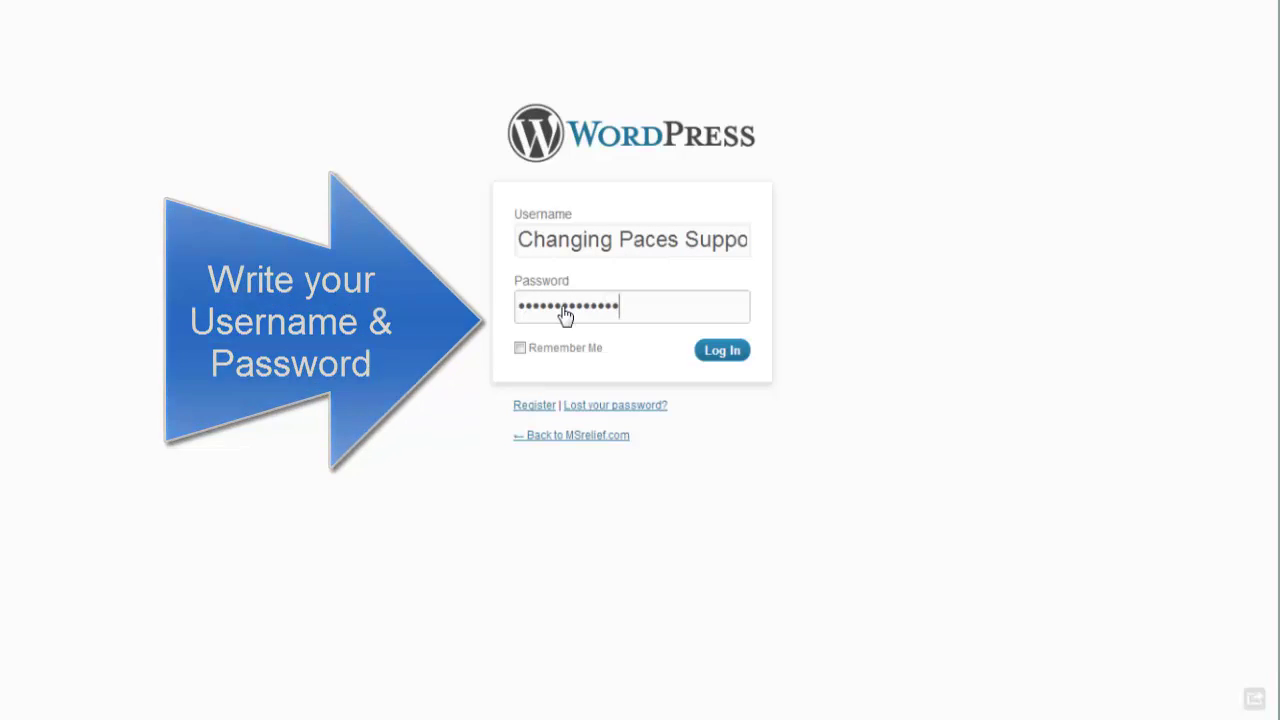
{"action": "left_click", "coordinate": [714, 350]}
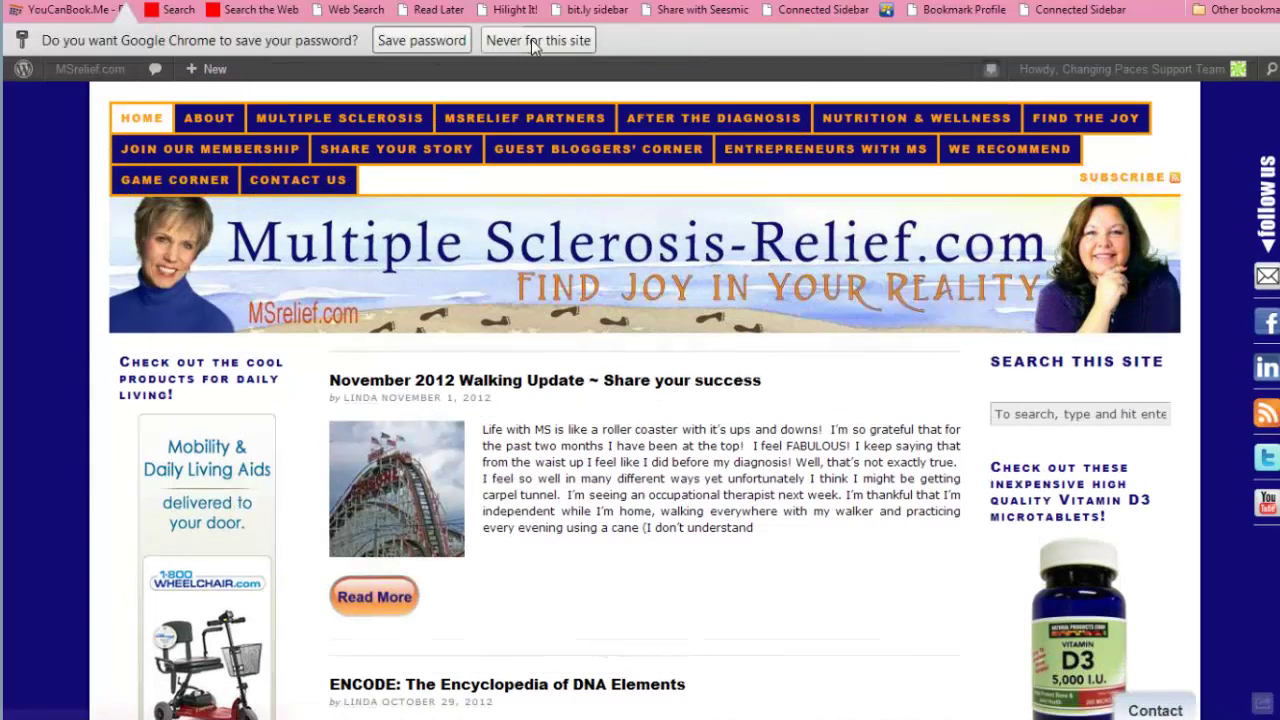
{"action": "left_click", "coordinate": [494, 42]}
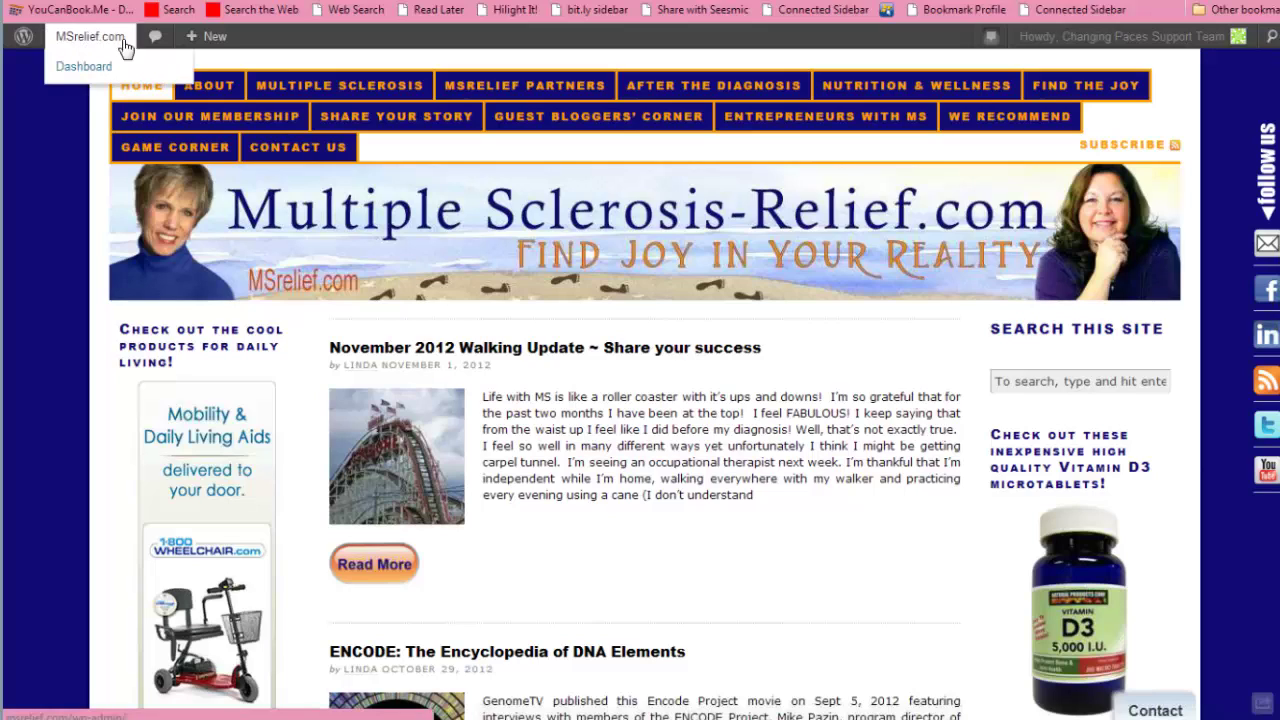
Step: Go to the MSrelief.com dashboard and start a new post
{"action": "mouse_move", "coordinate": [63, 40]}
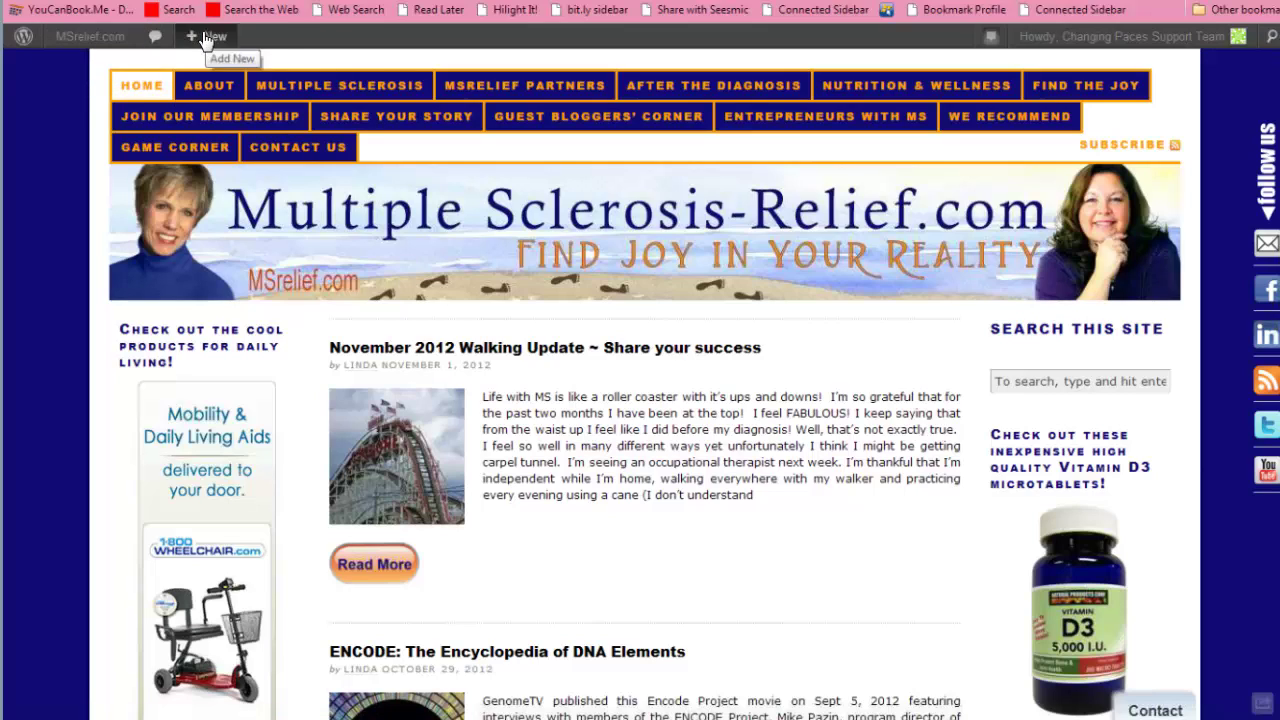
{"action": "mouse_move", "coordinate": [205, 40]}
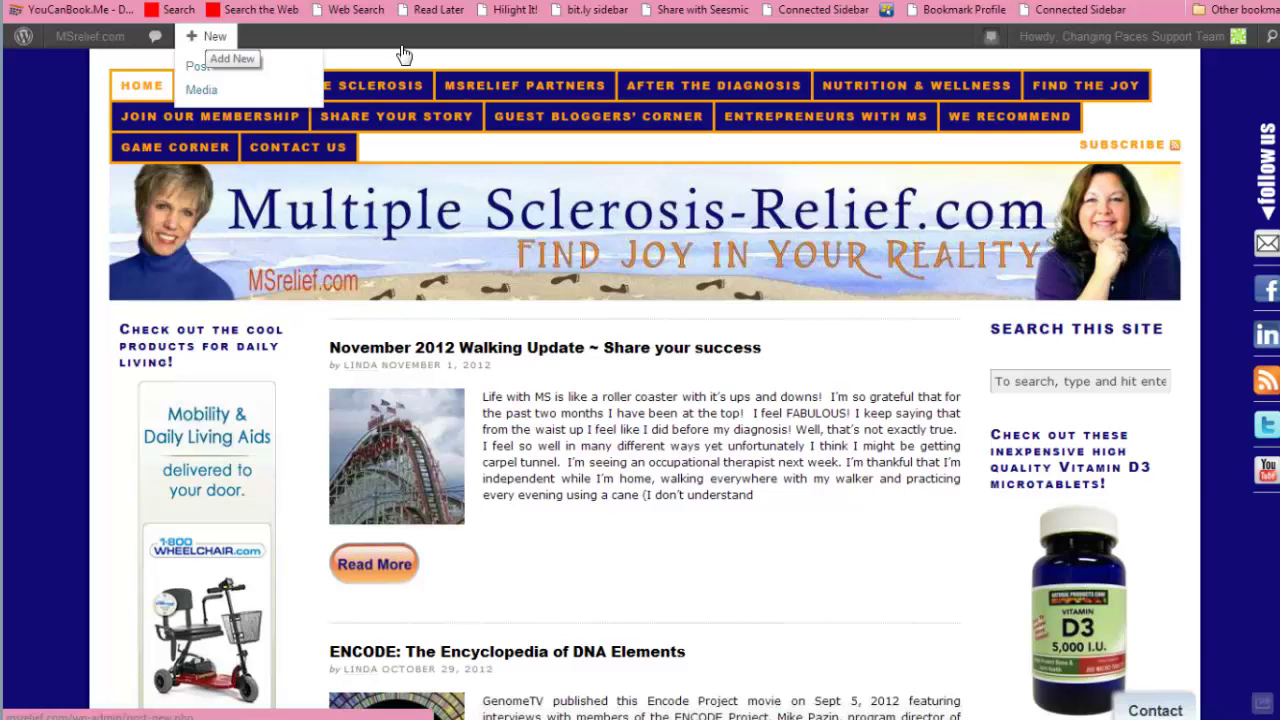
{"action": "mouse_move", "coordinate": [1187, 40]}
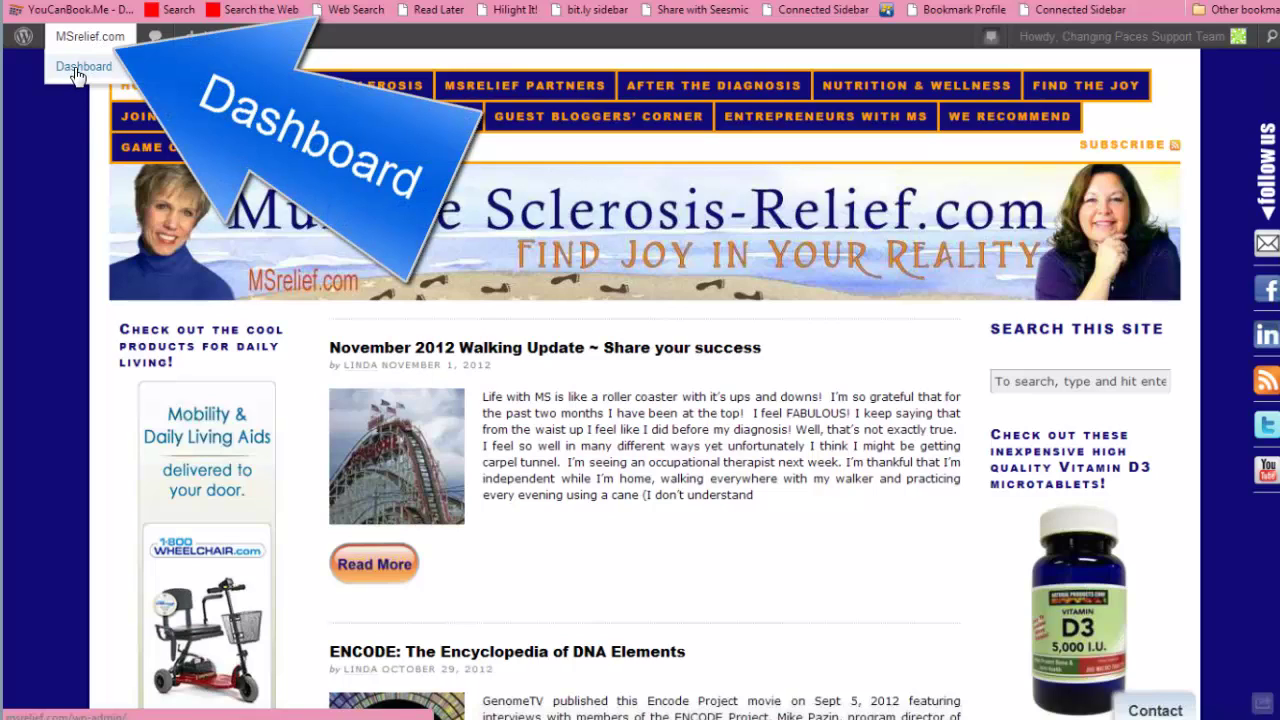
{"action": "left_click", "coordinate": [78, 70]}
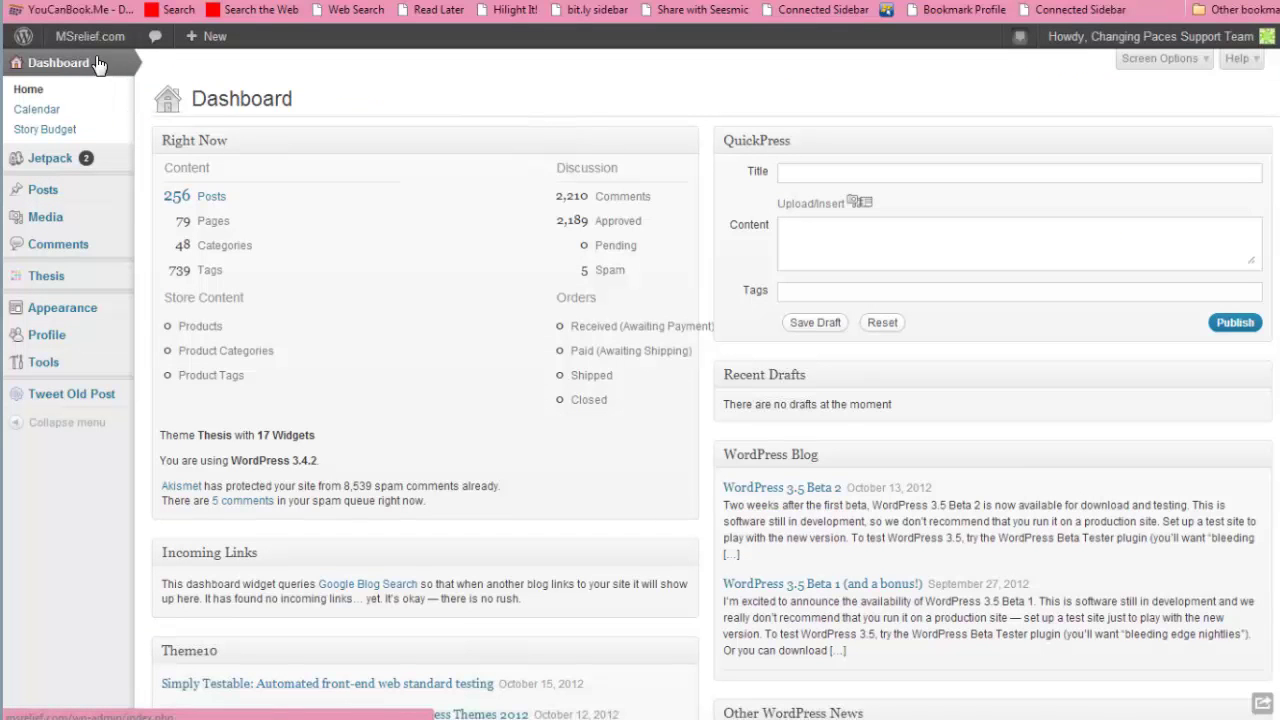
{"action": "mouse_move", "coordinate": [52, 198]}
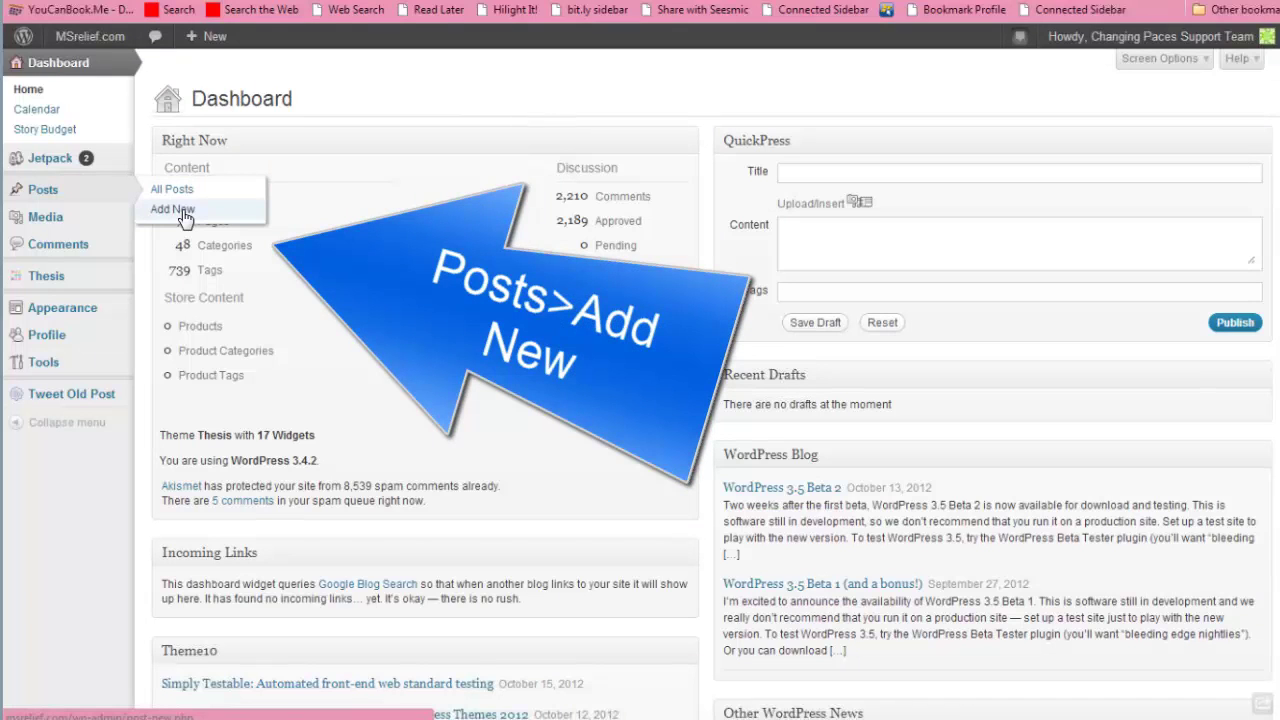
{"action": "left_click", "coordinate": [184, 212]}
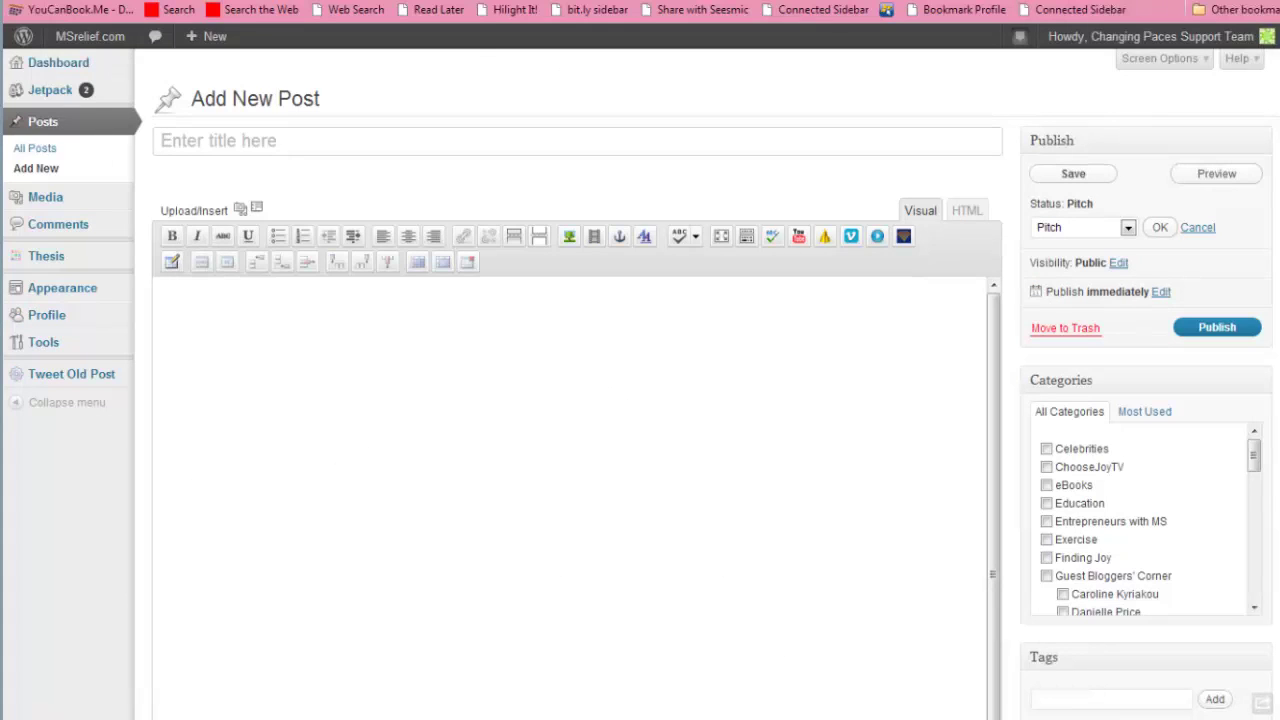
Step: Switch to the WebMD article and copy its heading "Multiple Sclerosis and Exercise"
{"action": "key", "text": "ctrl+Tab"}
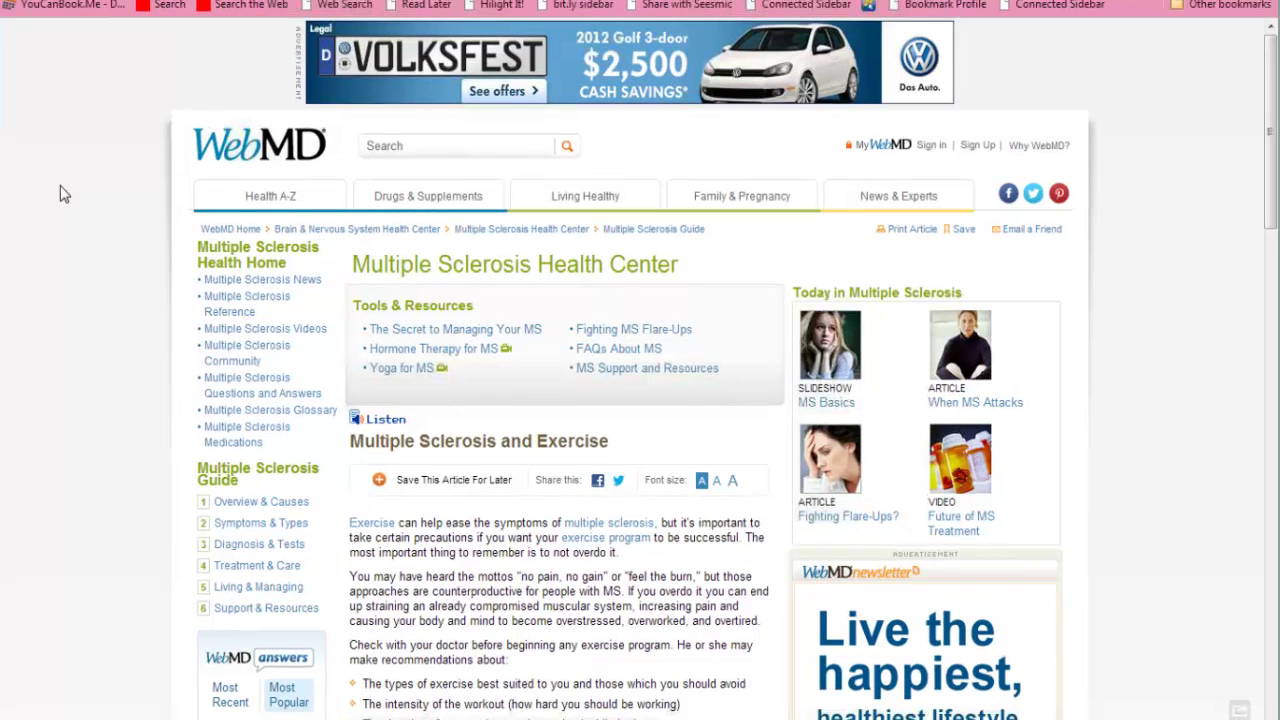
{"action": "scroll", "coordinate": [60, 193], "scroll_direction": "down", "scroll_amount": 1}
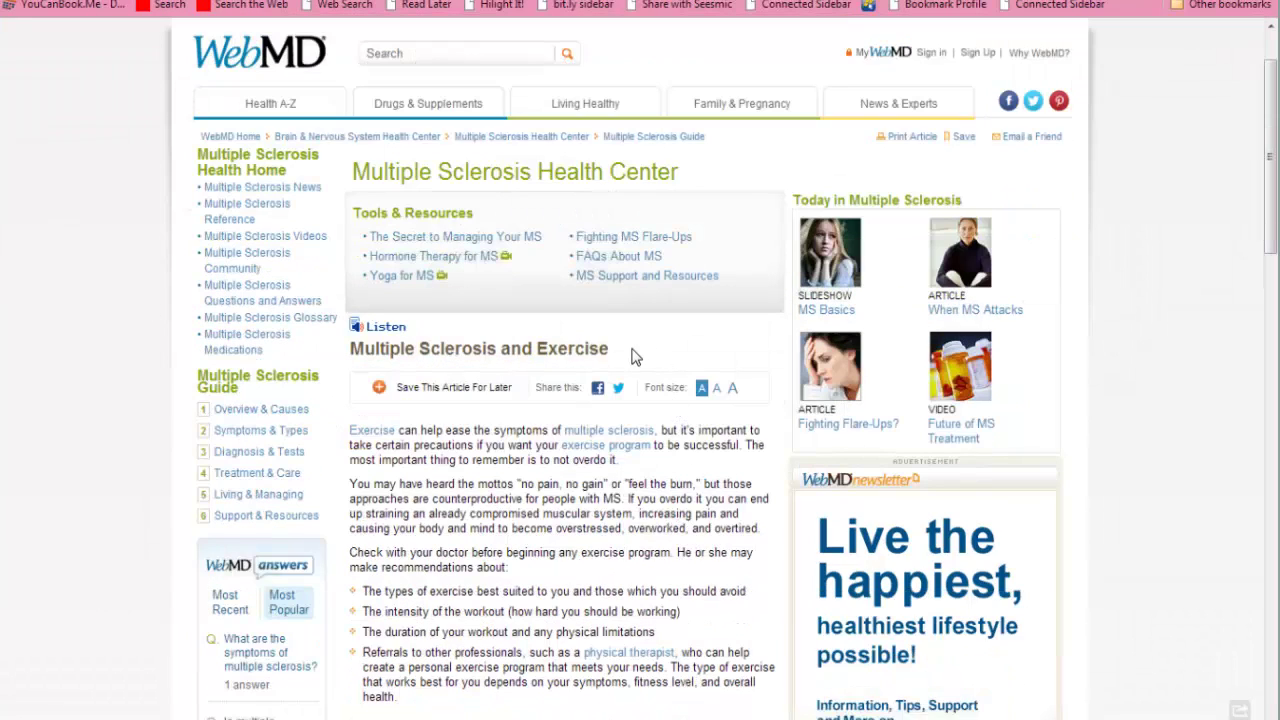
{"action": "left_click_drag", "start_coordinate": [627, 354], "coordinate": [348, 348]}
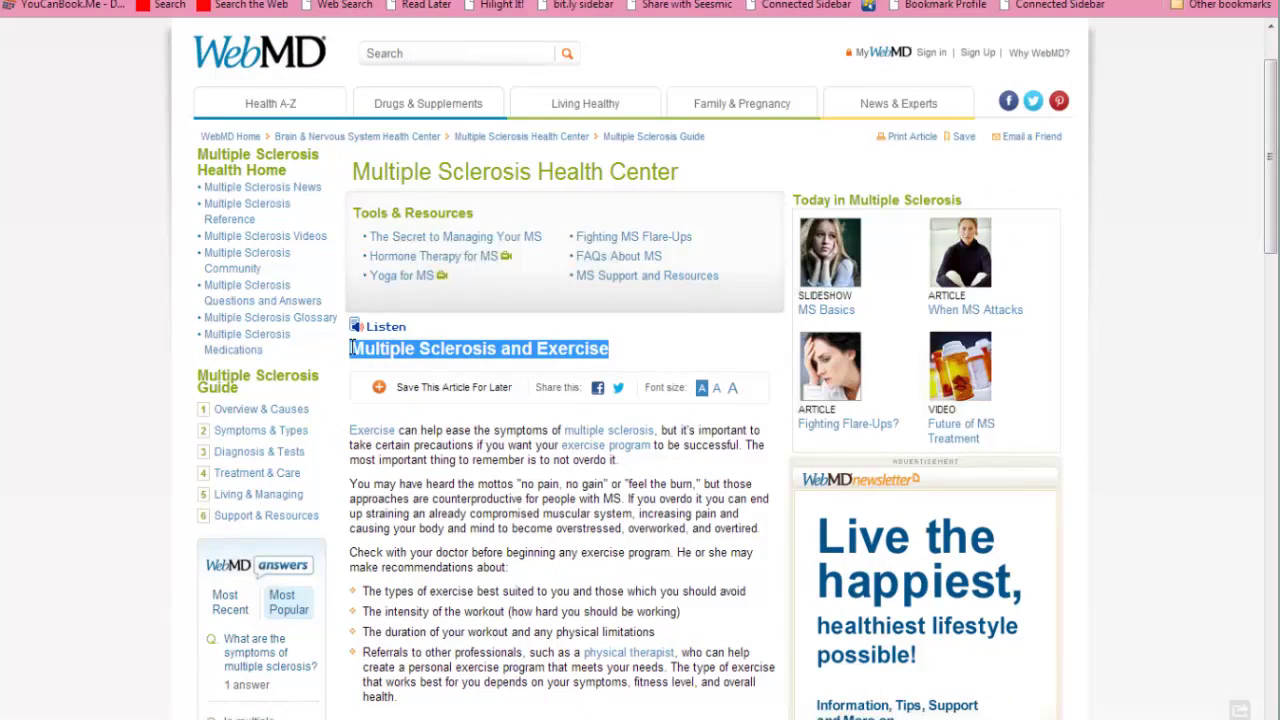
{"action": "right_click", "coordinate": [463, 360]}
{"action": "left_click", "coordinate": [505, 364]}
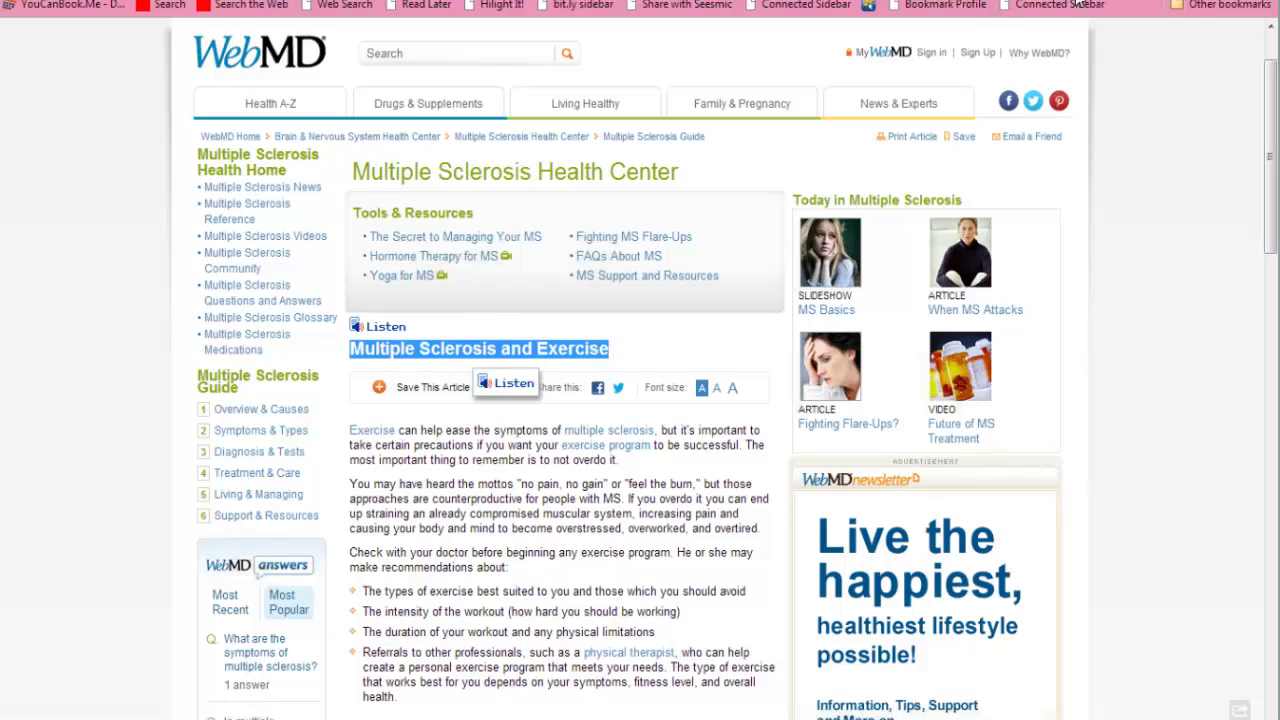
Step: Return to the new WordPress post and paste the copied heading as its title
{"action": "key", "text": "ctrl+Tab"}
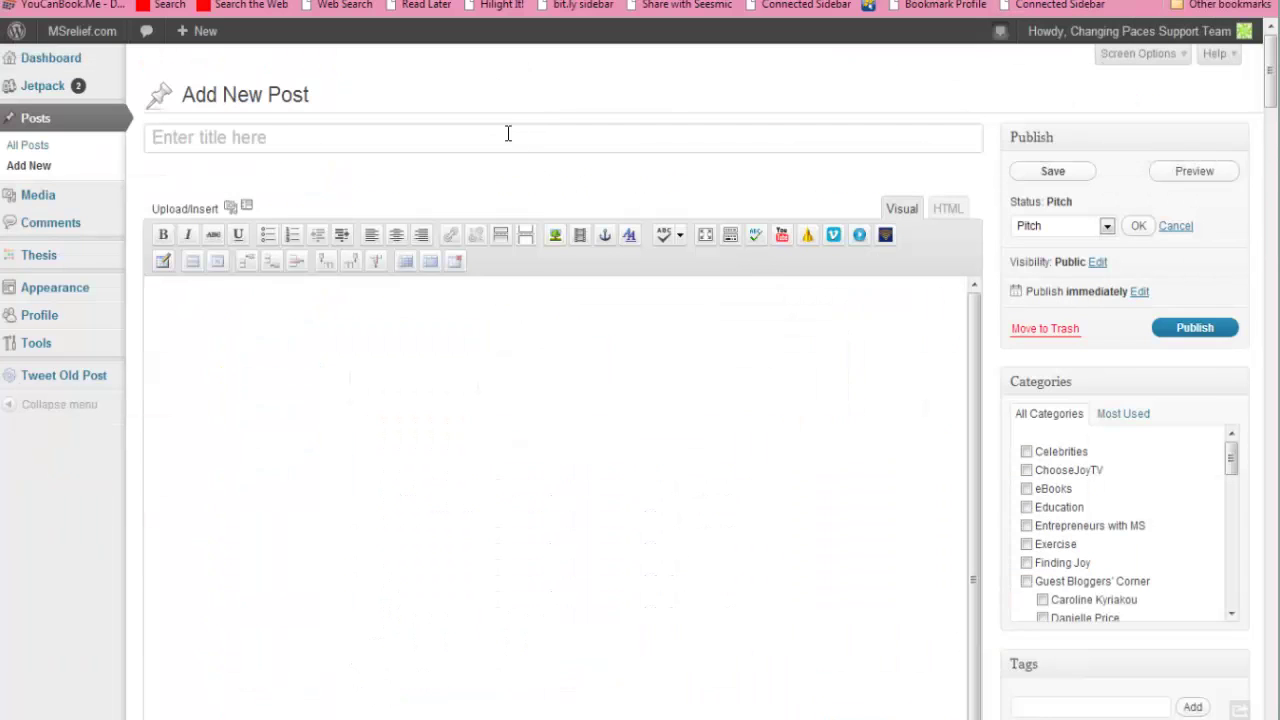
{"action": "left_click", "coordinate": [508, 133]}
{"action": "right_click", "coordinate": [508, 133]}
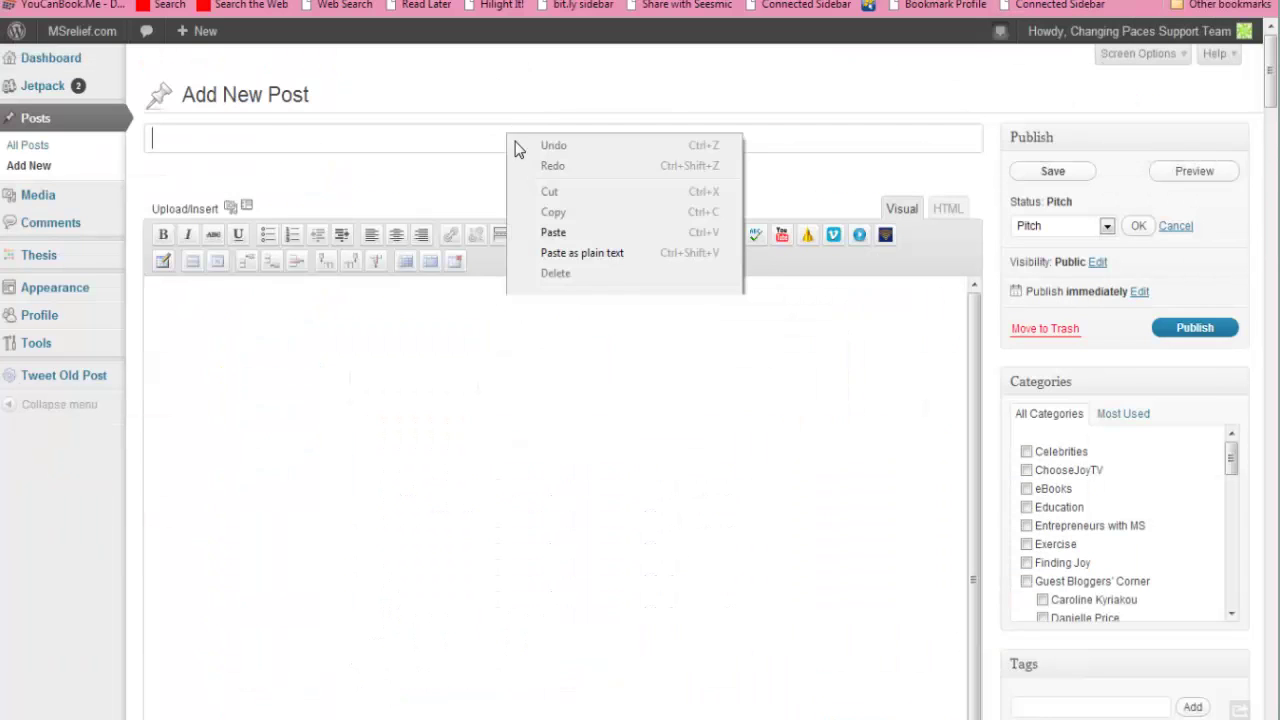
{"action": "left_click", "coordinate": [574, 234]}
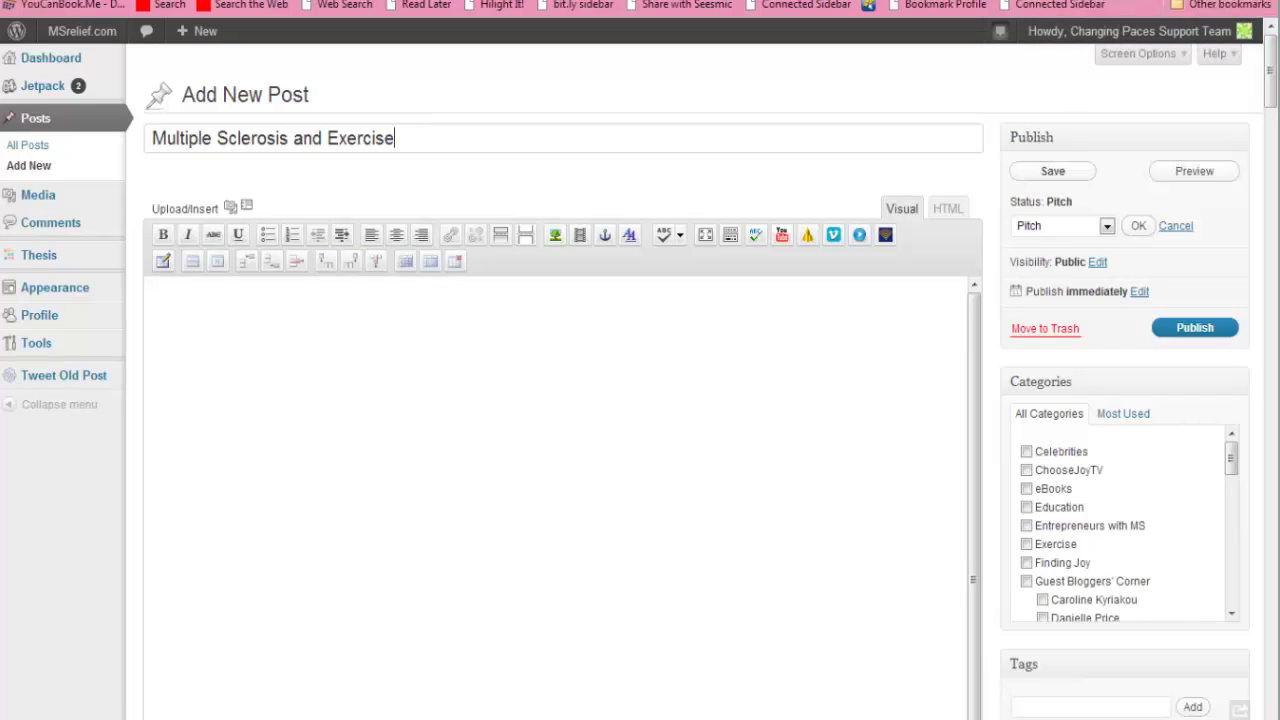
Step: Switch to the WebMD article and look through its body text from the introduction to the last section
{"action": "key", "text": "ctrl+shift+Tab"}
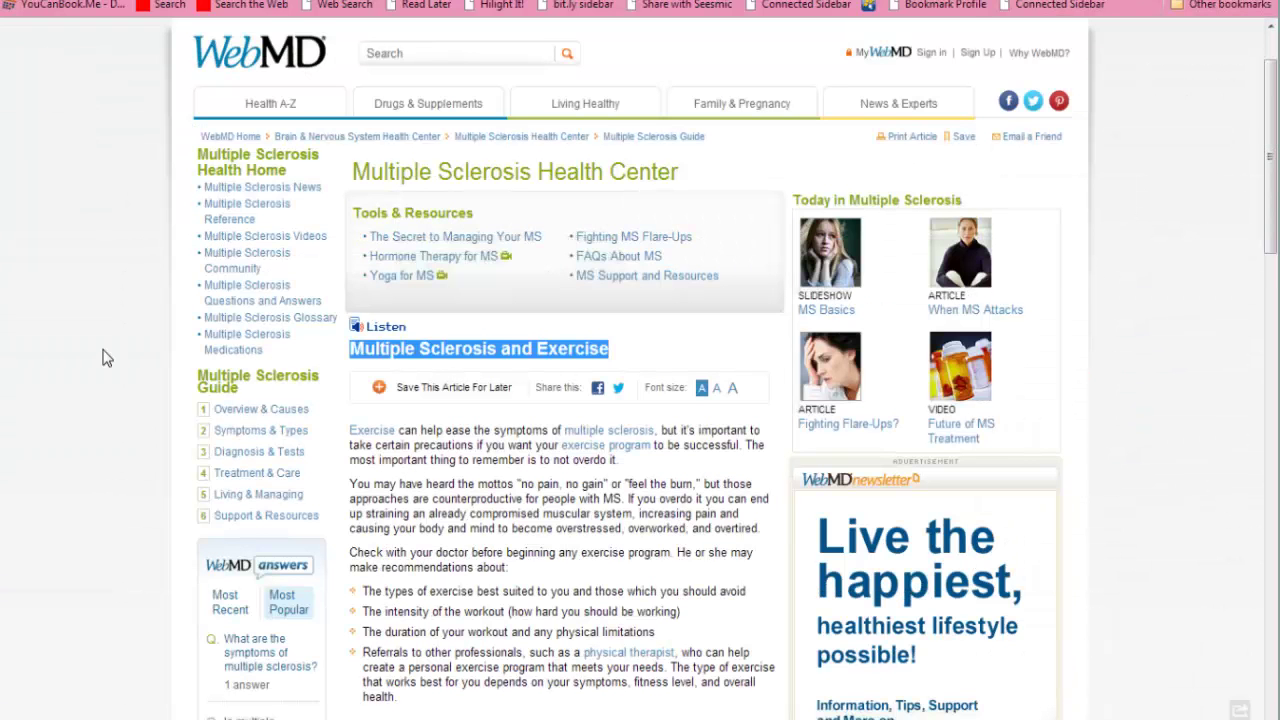
{"action": "scroll", "coordinate": [107, 358], "scroll_direction": "down", "scroll_amount": 2}
{"action": "scroll", "coordinate": [107, 358], "scroll_direction": "down", "scroll_amount": 3}
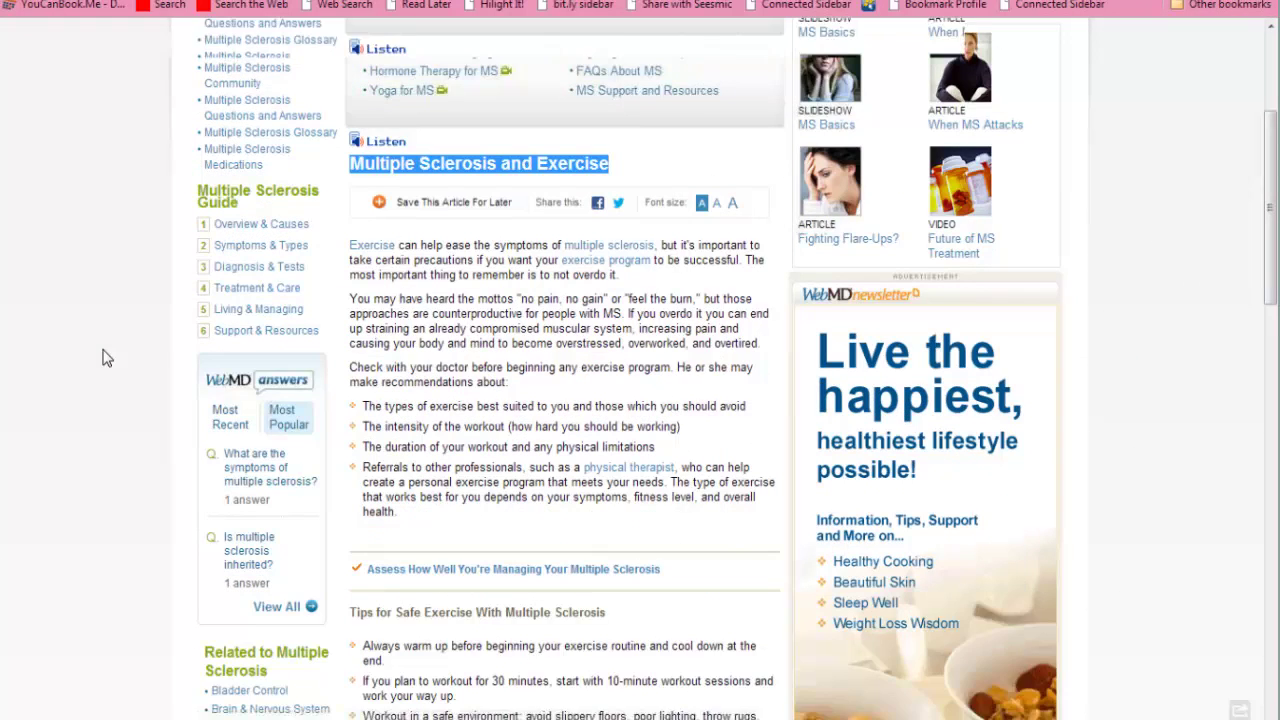
{"action": "scroll", "coordinate": [107, 358], "scroll_direction": "down", "scroll_amount": 5}
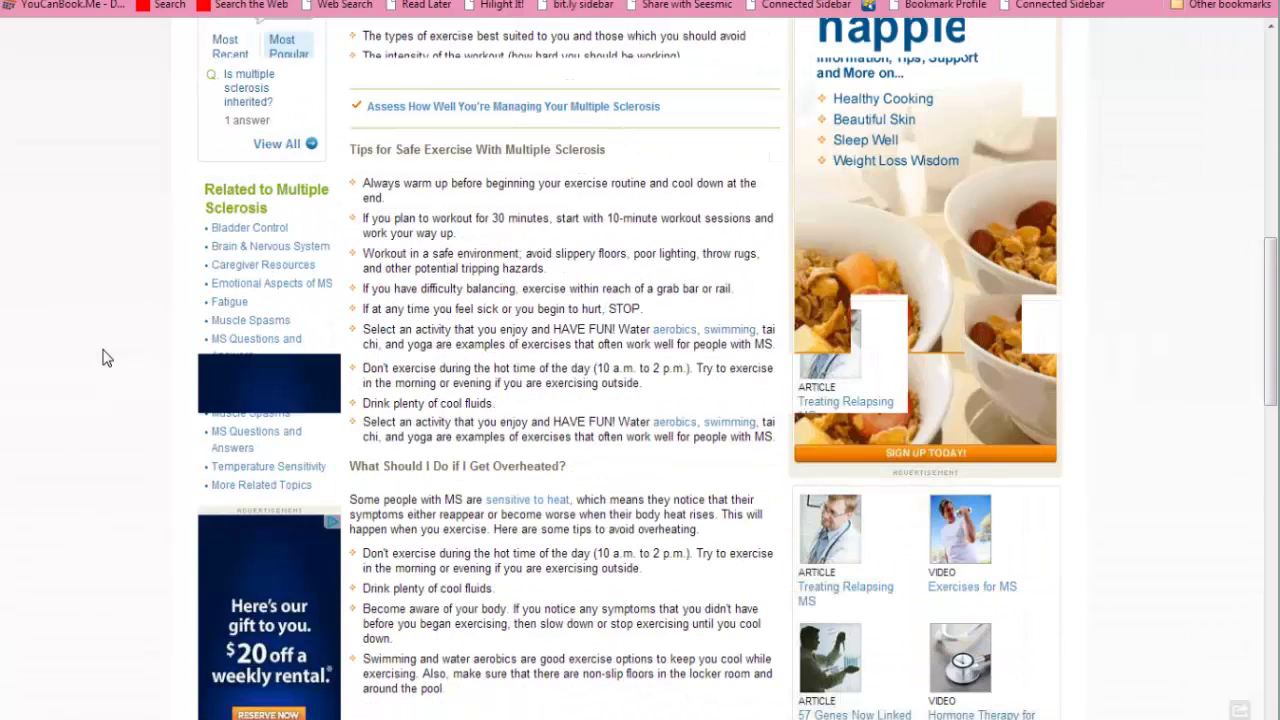
{"action": "scroll", "coordinate": [107, 358], "scroll_direction": "down", "scroll_amount": 2}
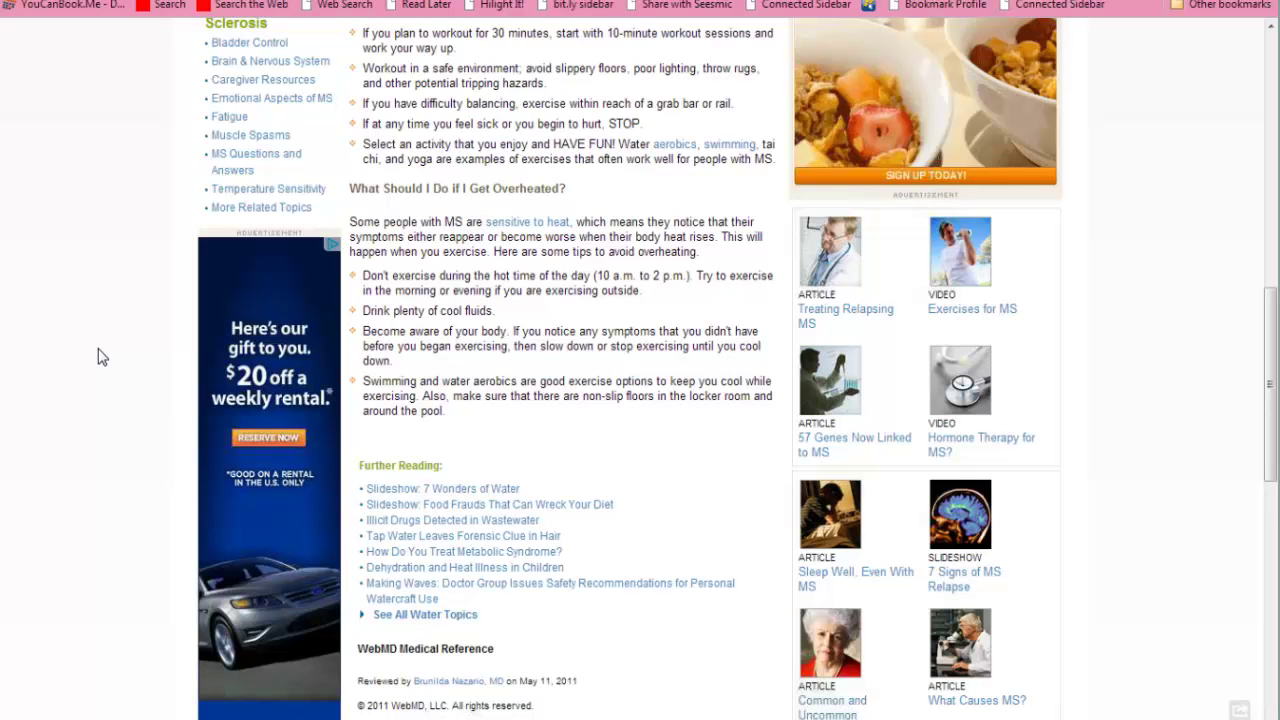
{"action": "scroll", "coordinate": [100, 357], "scroll_direction": "up", "scroll_amount": 2}
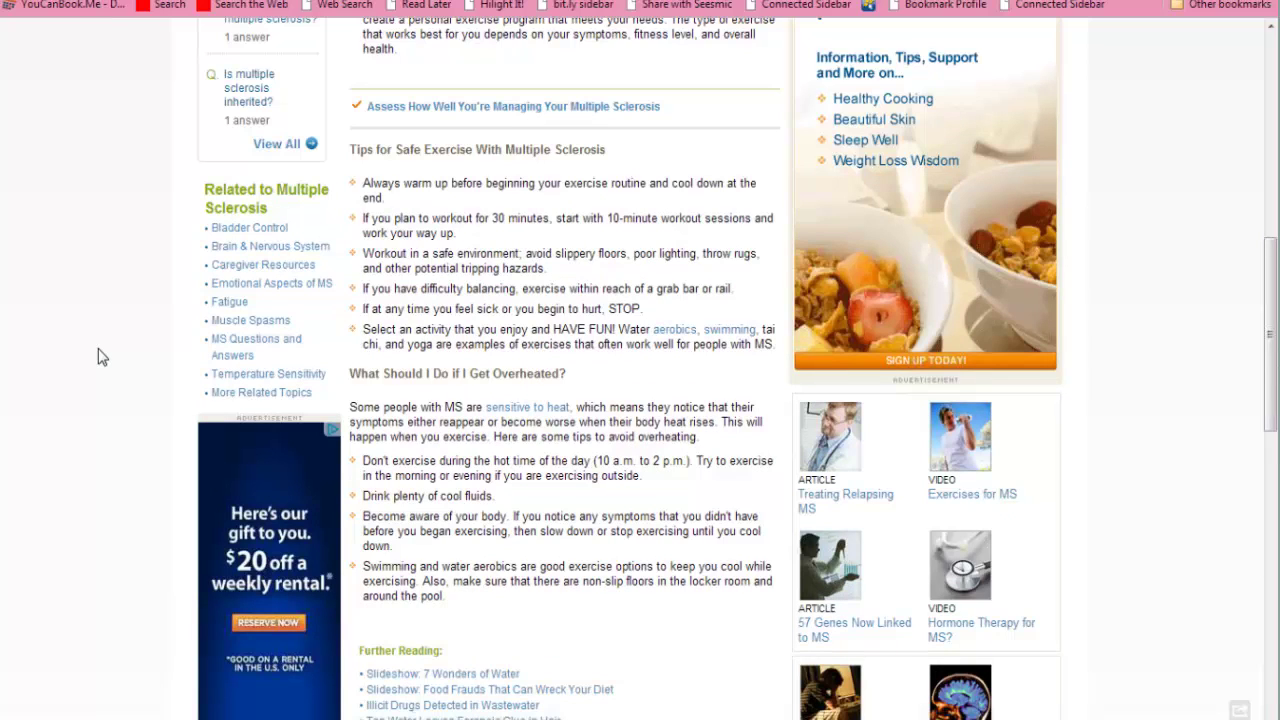
{"action": "scroll", "coordinate": [100, 357], "scroll_direction": "up", "scroll_amount": 3}
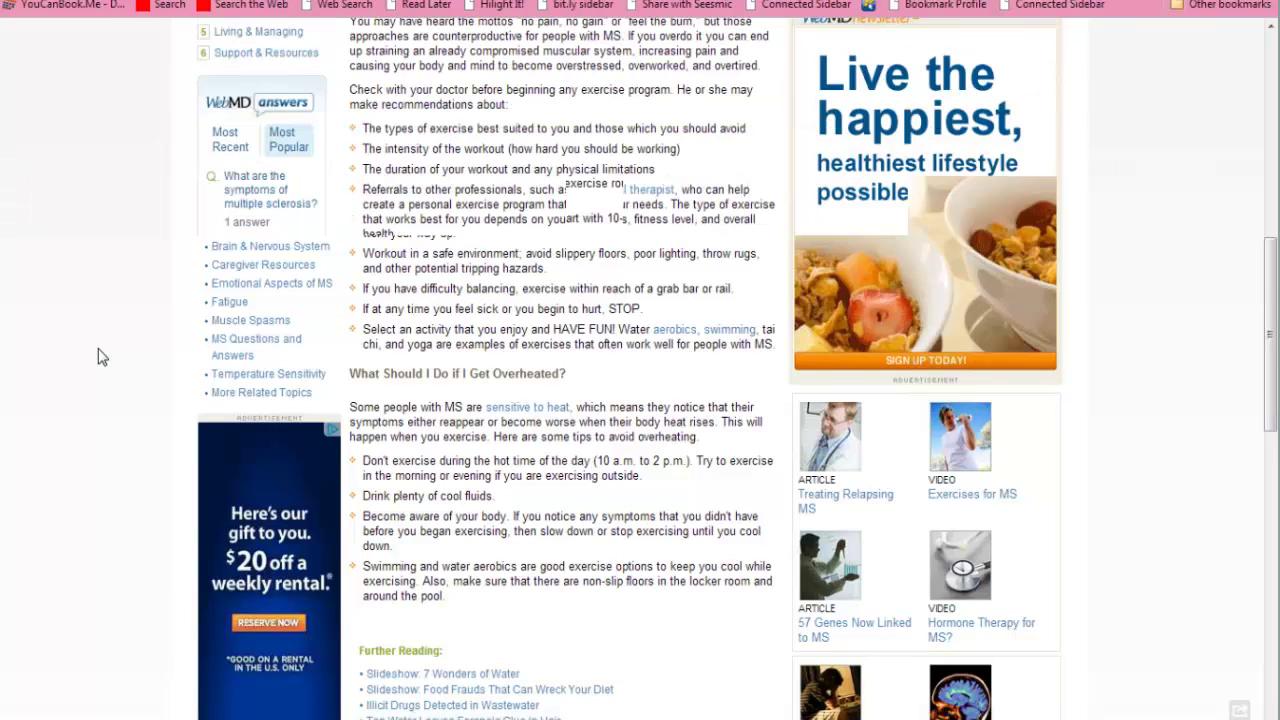
{"action": "scroll", "coordinate": [98, 357], "scroll_direction": "up", "scroll_amount": 2}
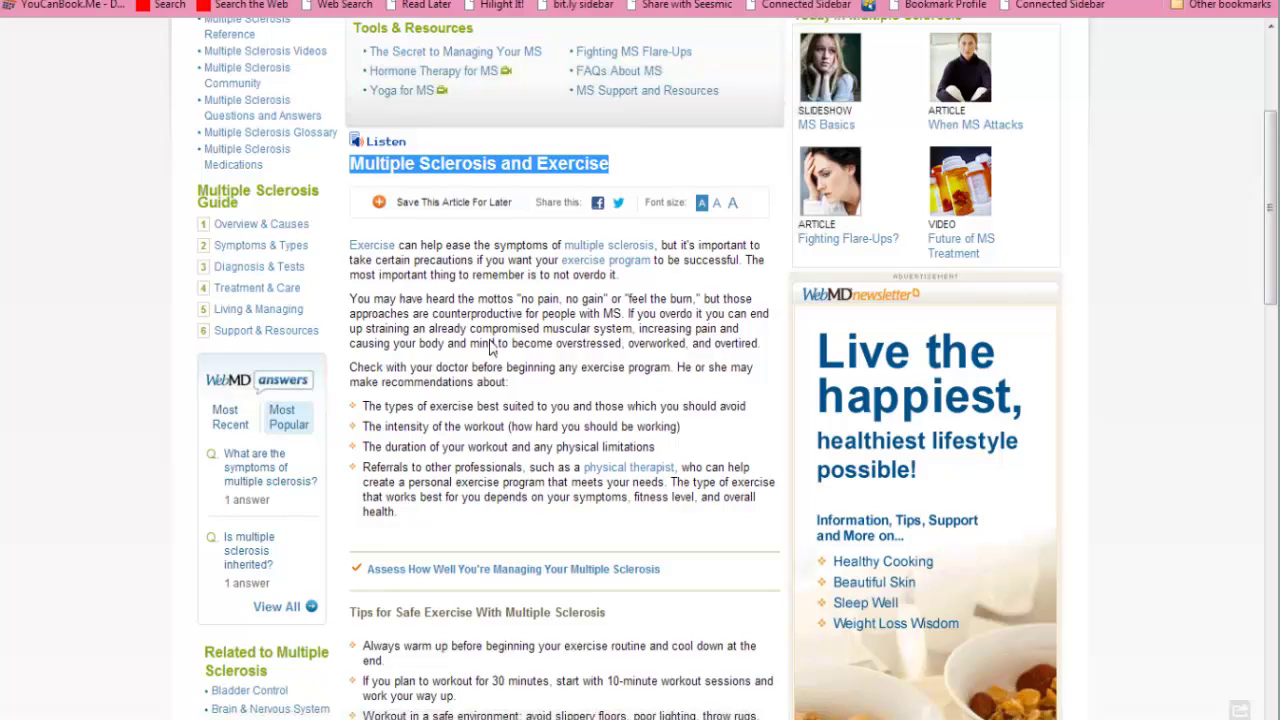
Step: Copy the article's body text from "Exercise can help ease the symptoms" through "around the pool."
{"action": "scroll", "coordinate": [631, 352], "scroll_direction": "down", "scroll_amount": 5}
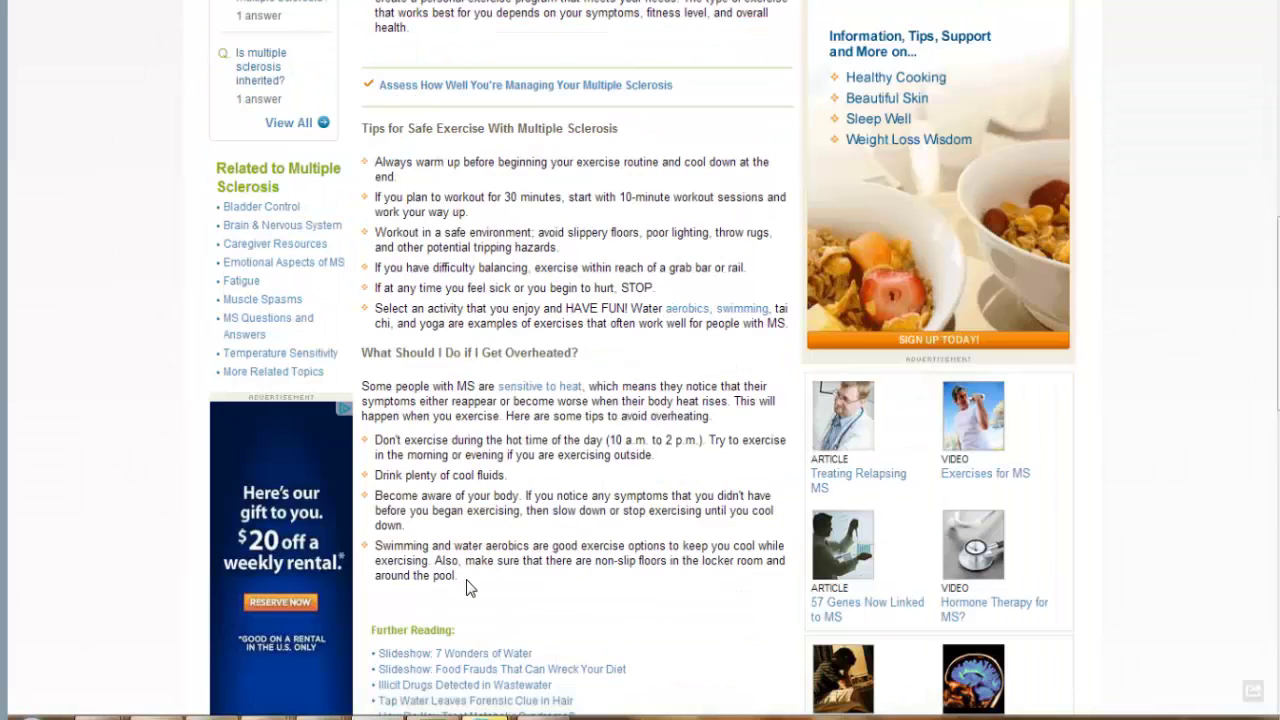
{"action": "left_click_drag", "start_coordinate": [458, 576], "coordinate": [362, 420]}
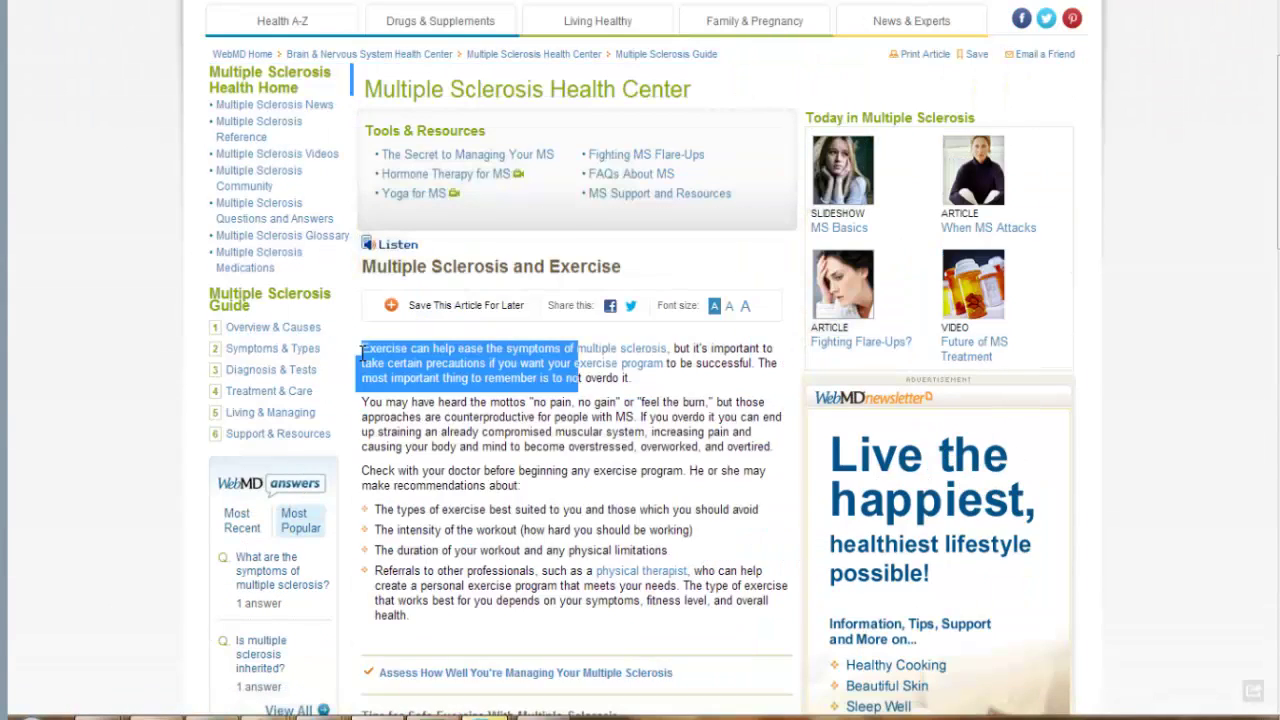
{"action": "right_click", "coordinate": [540, 425]}
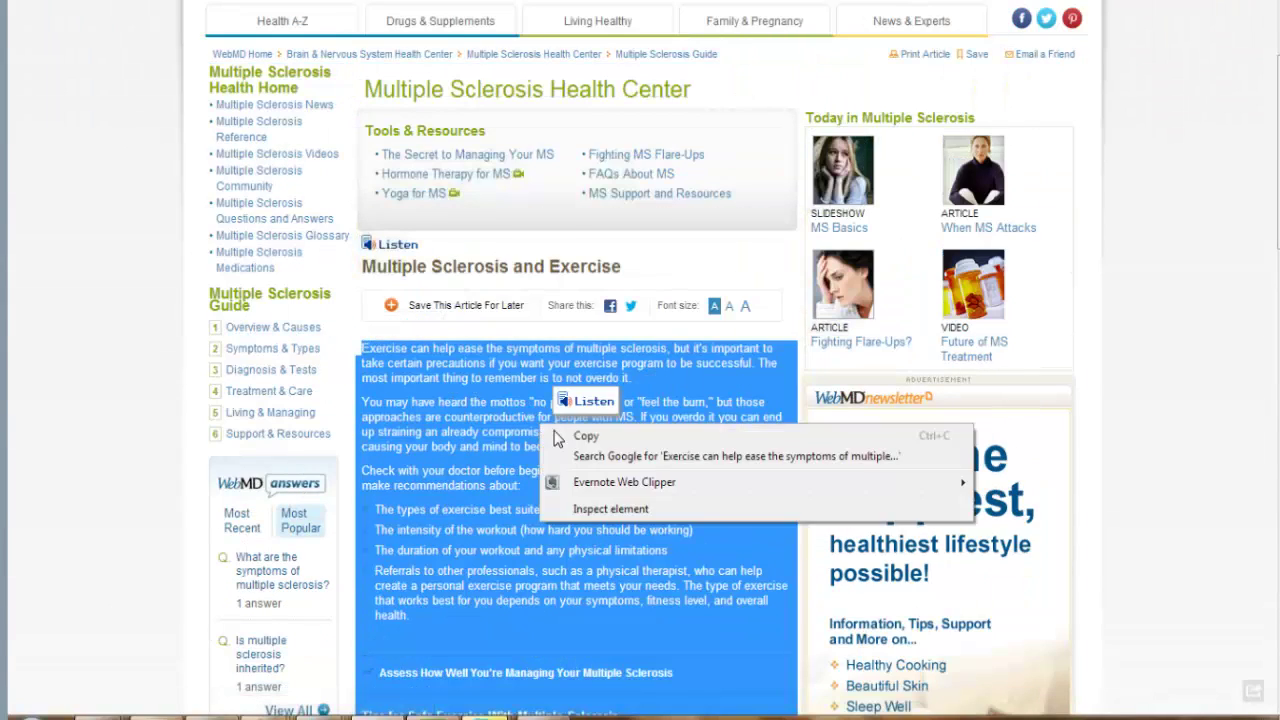
{"action": "left_click", "coordinate": [578, 438]}
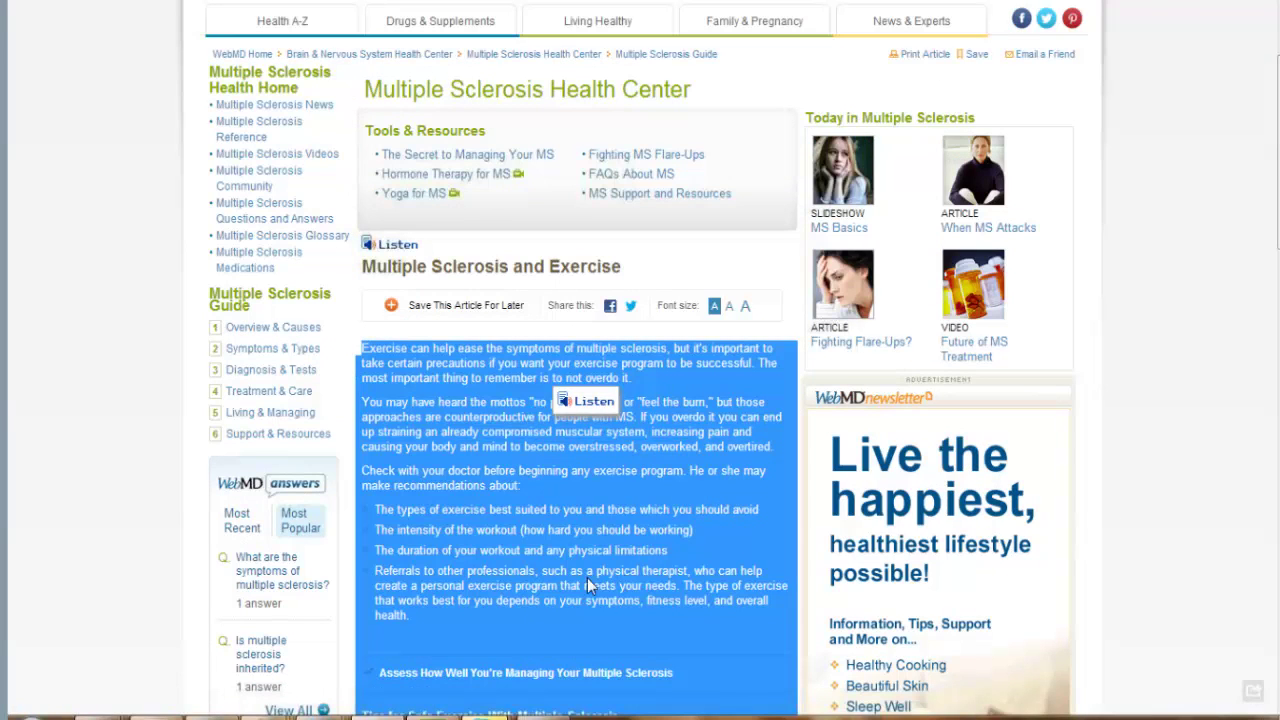
{"action": "left_click", "coordinate": [1153, 575]}
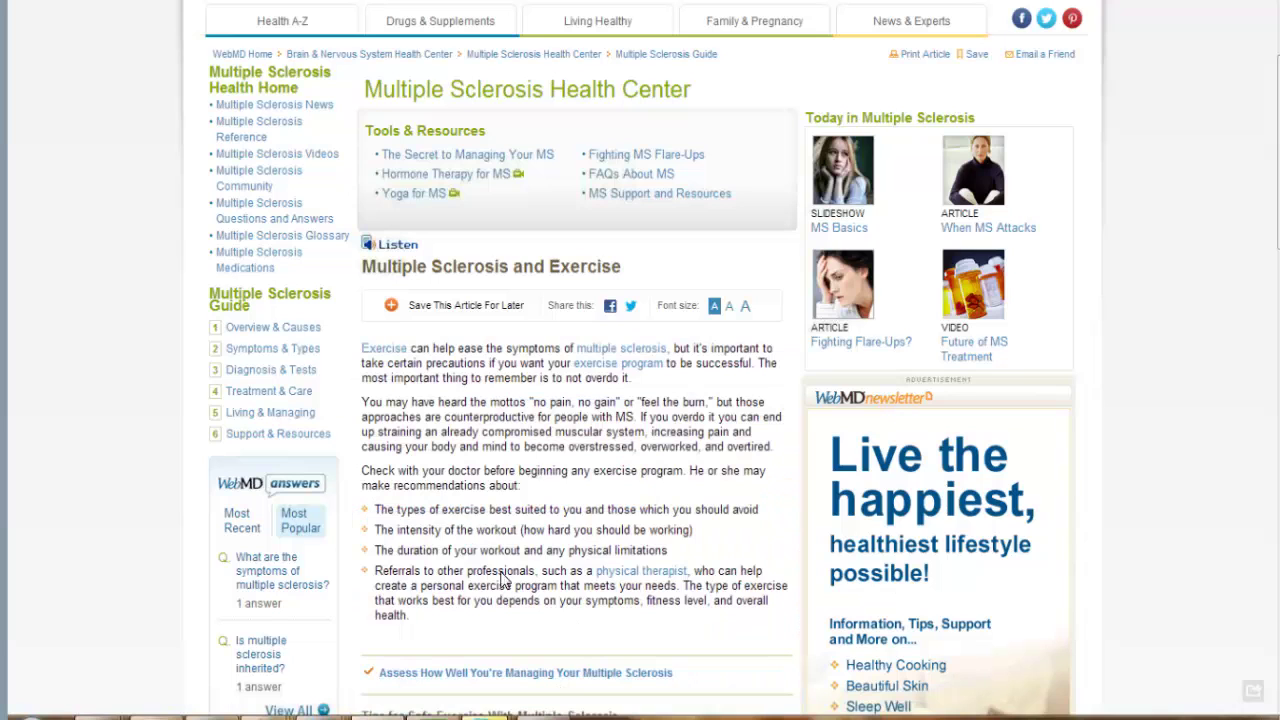
Step: Return to the new WordPress post and paste the copied article text into its body with the formatting kept
{"action": "scroll", "coordinate": [427, 591], "scroll_direction": "down", "scroll_amount": 5}
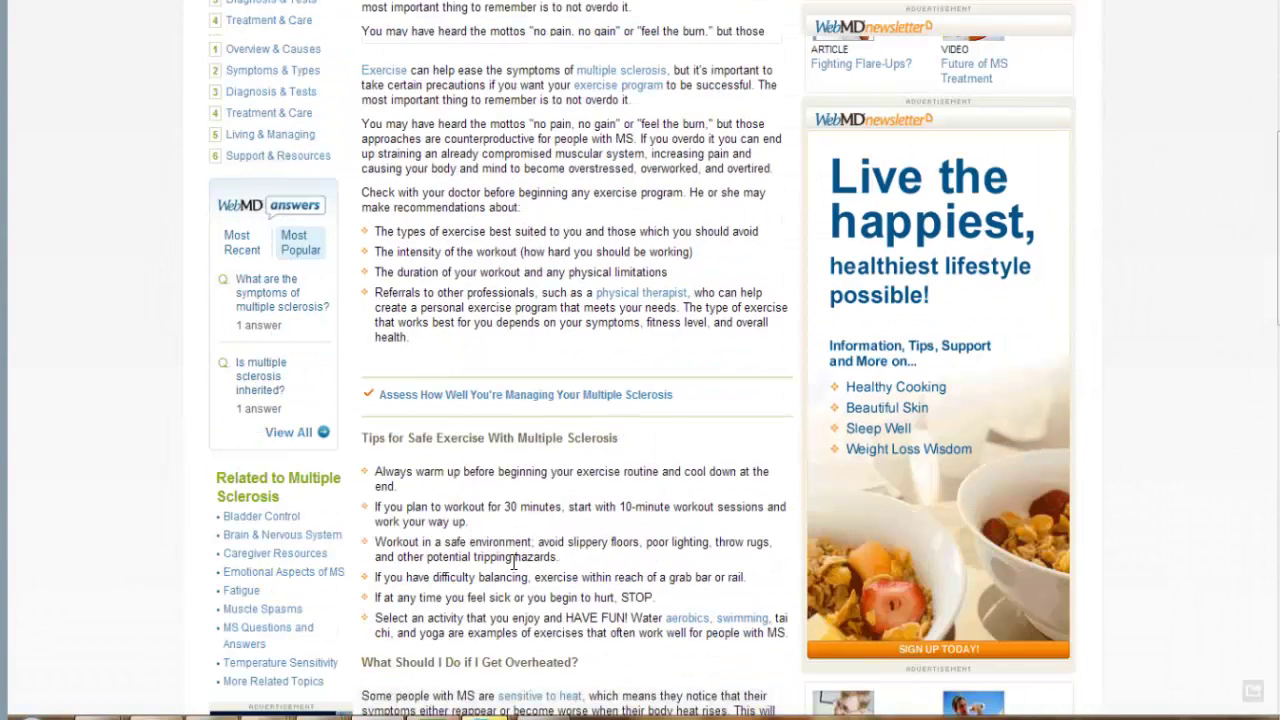
{"action": "scroll", "coordinate": [507, 566], "scroll_direction": "down", "scroll_amount": 3}
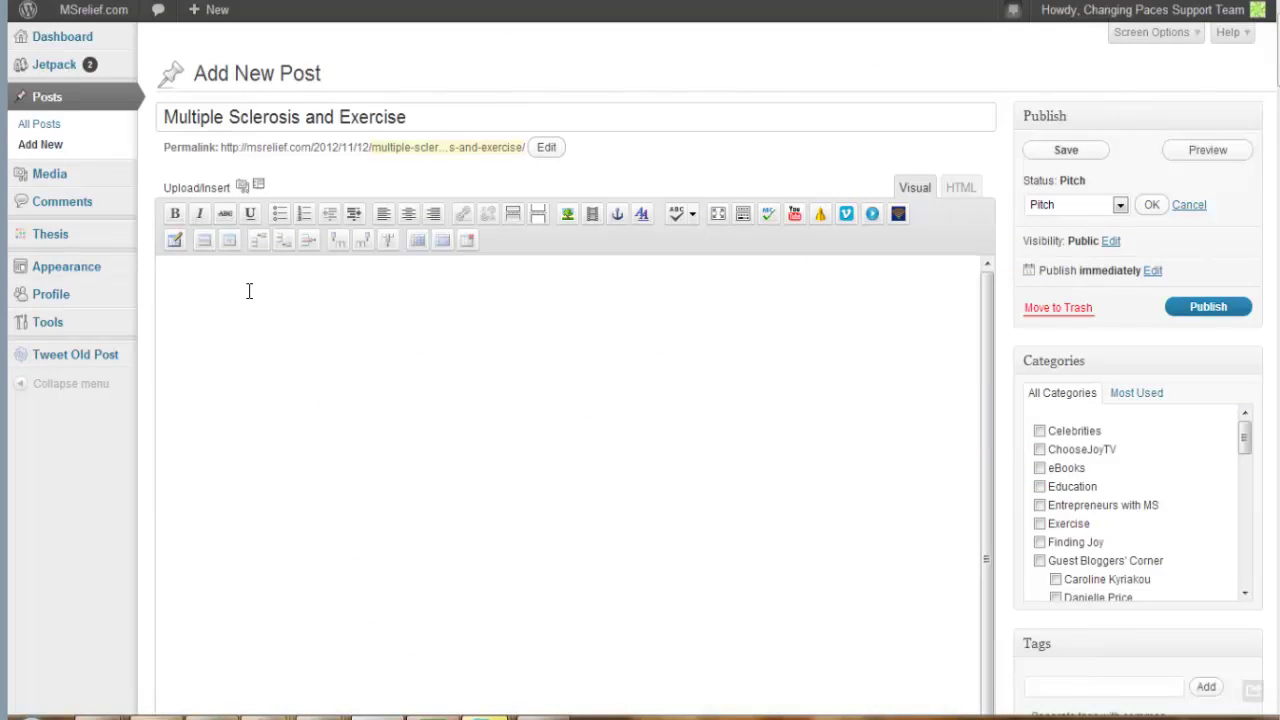
{"action": "key", "text": "ctrl+v"}
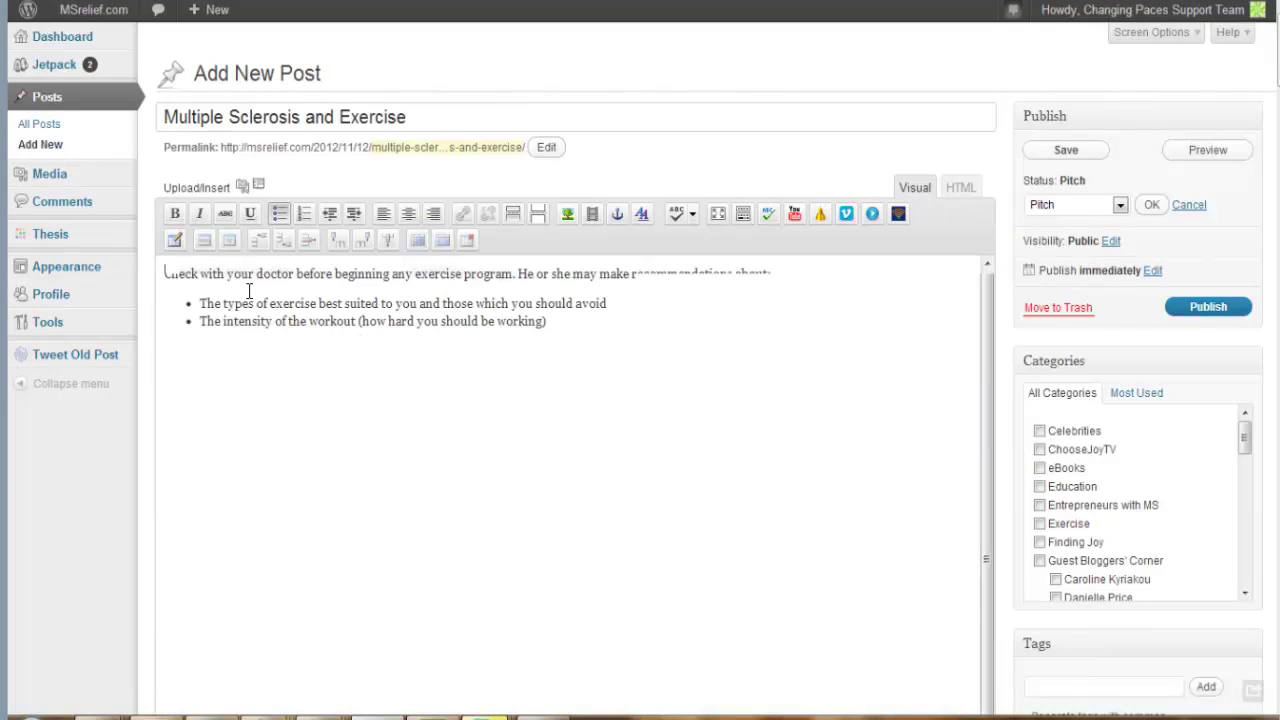
{"action": "scroll", "coordinate": [392, 451], "scroll_direction": "up", "scroll_amount": 3}
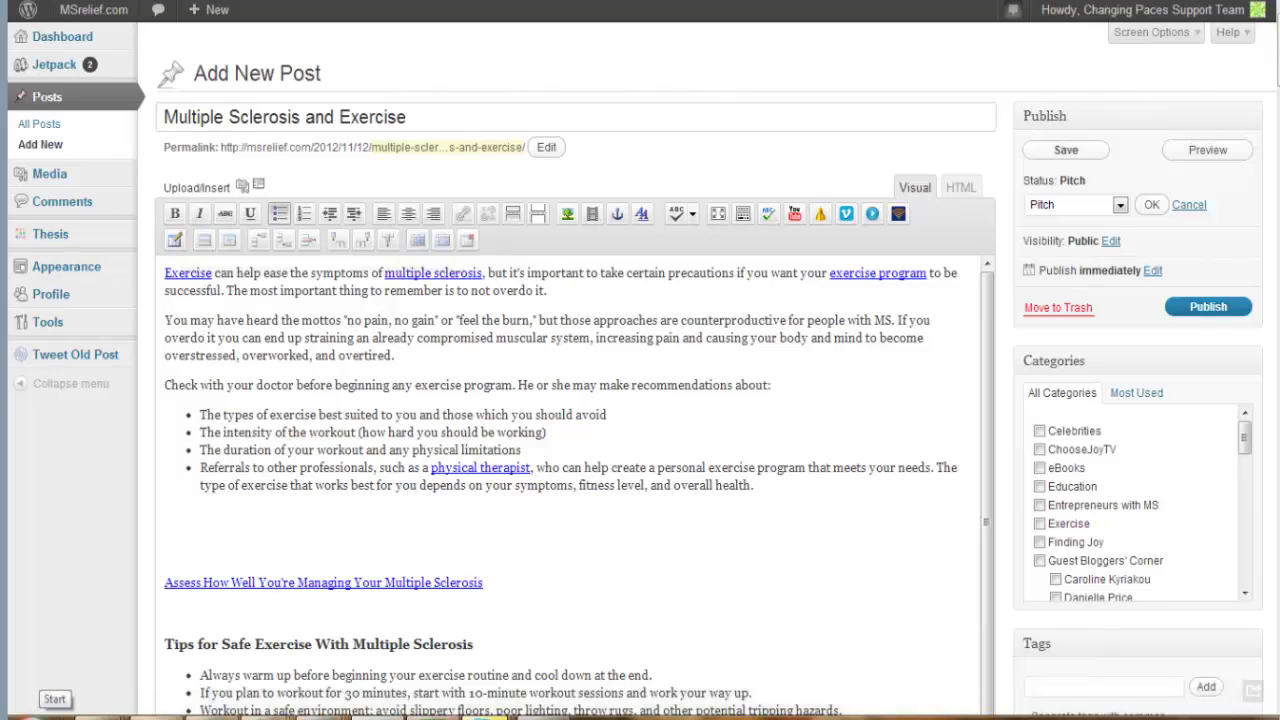
Step: Open Notepad, paste the article text into a blank file and select all of it as plain text
{"action": "left_click", "coordinate": [22, 712]}
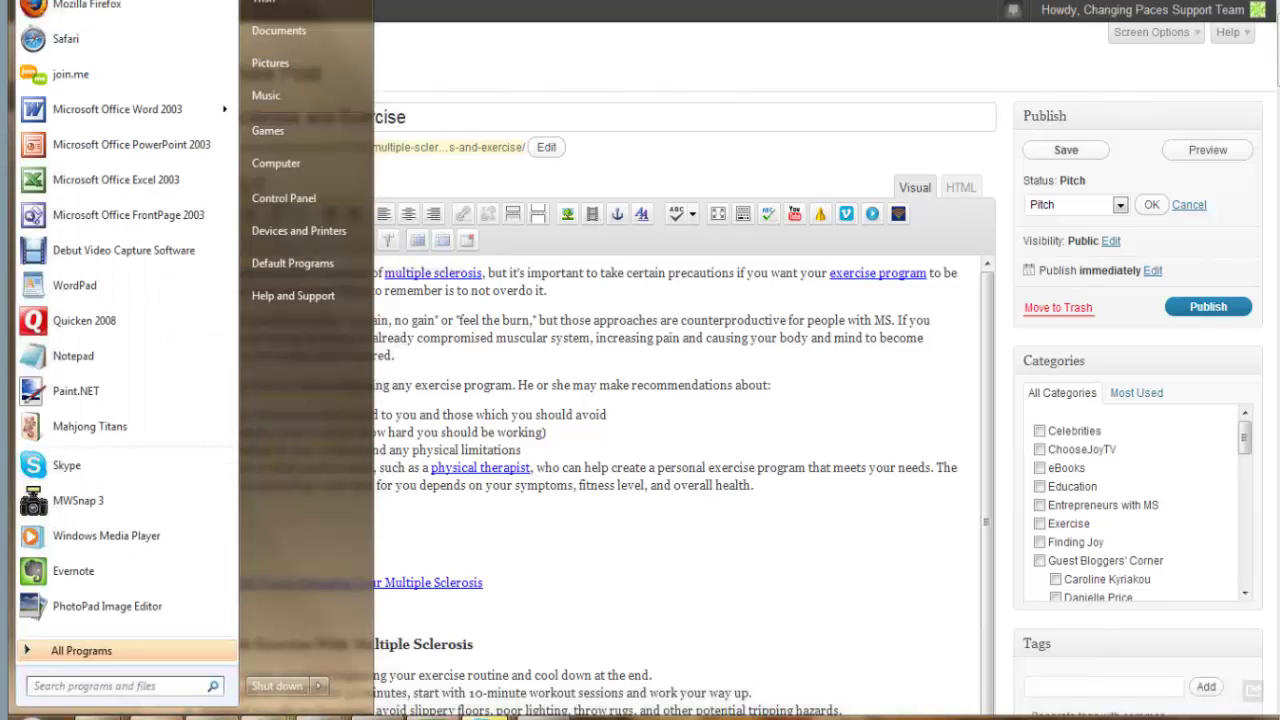
{"action": "left_click", "coordinate": [80, 365]}
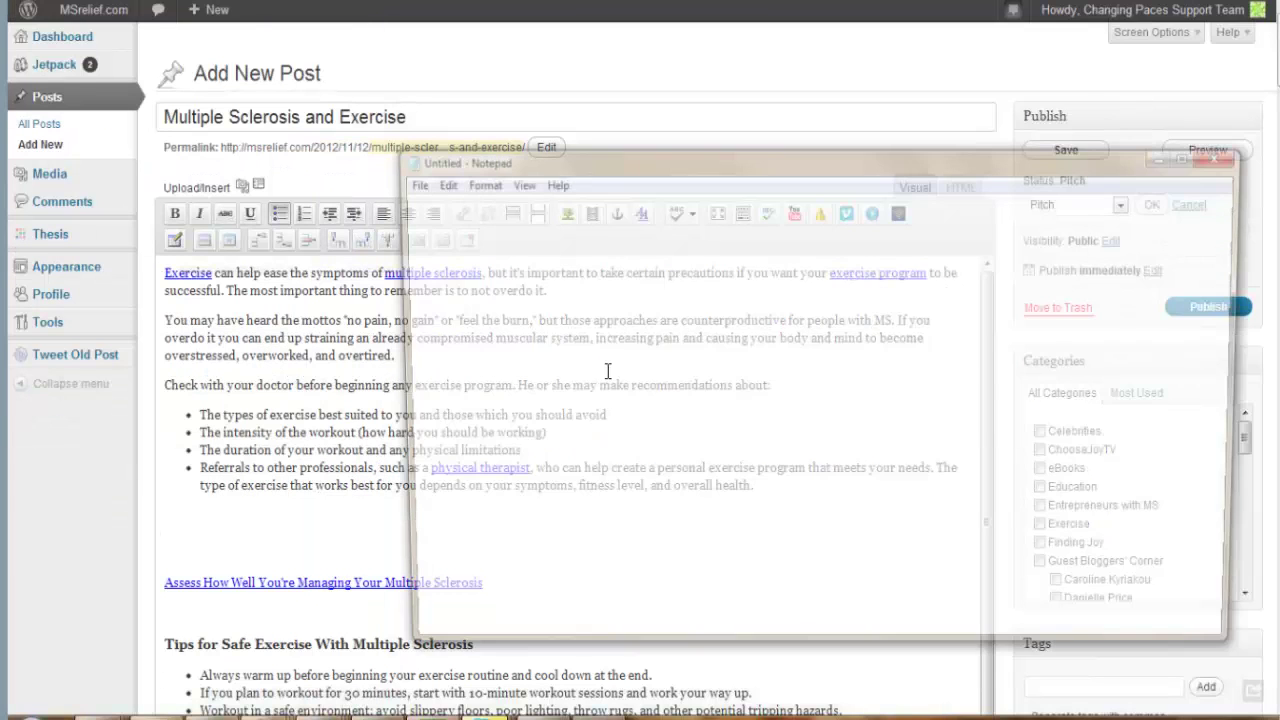
{"action": "key", "text": "ctrl+v"}
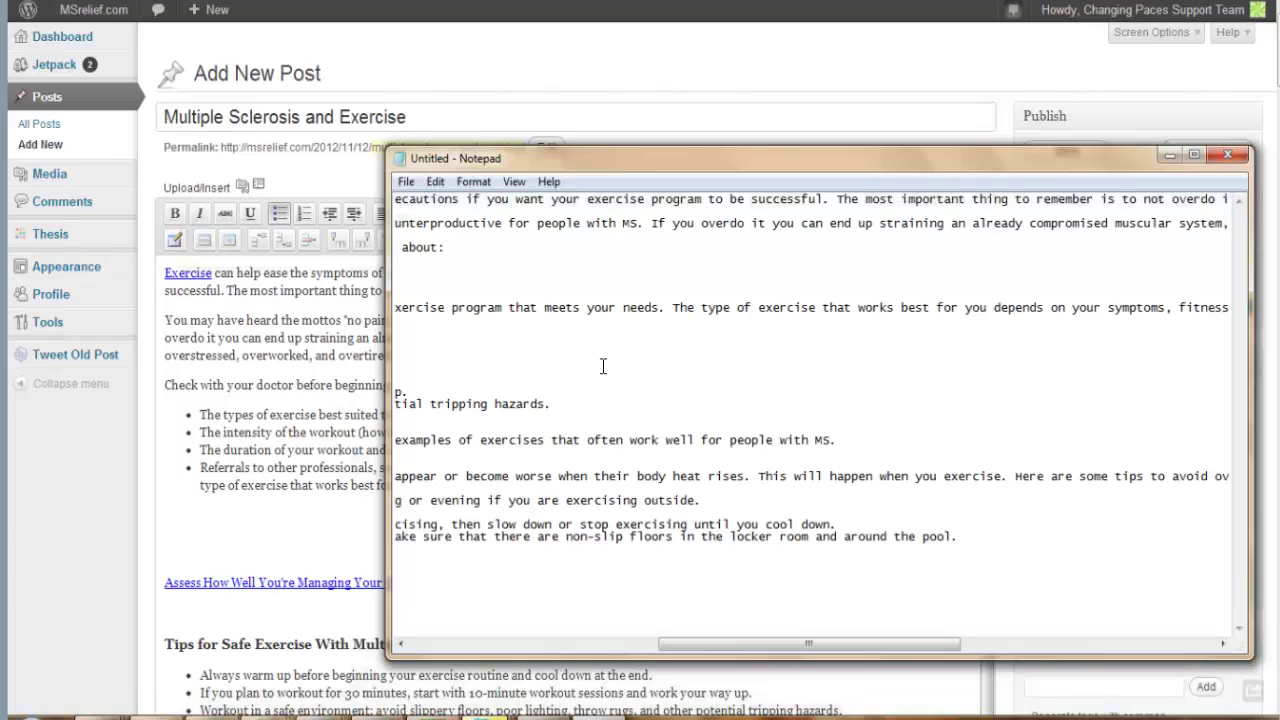
{"action": "key", "text": "ctrl+a"}
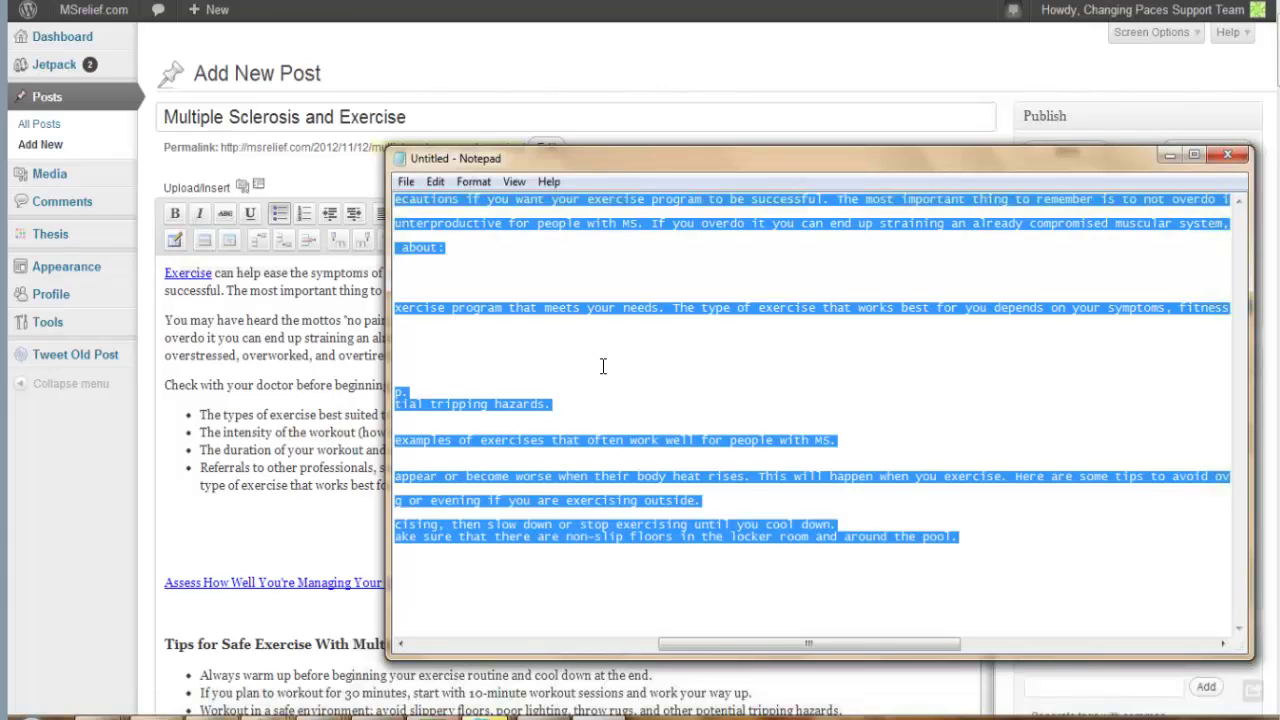
Step: Go back to the WordPress post and paste the plain-text version below the formatted article text
{"action": "left_click", "coordinate": [231, 524]}
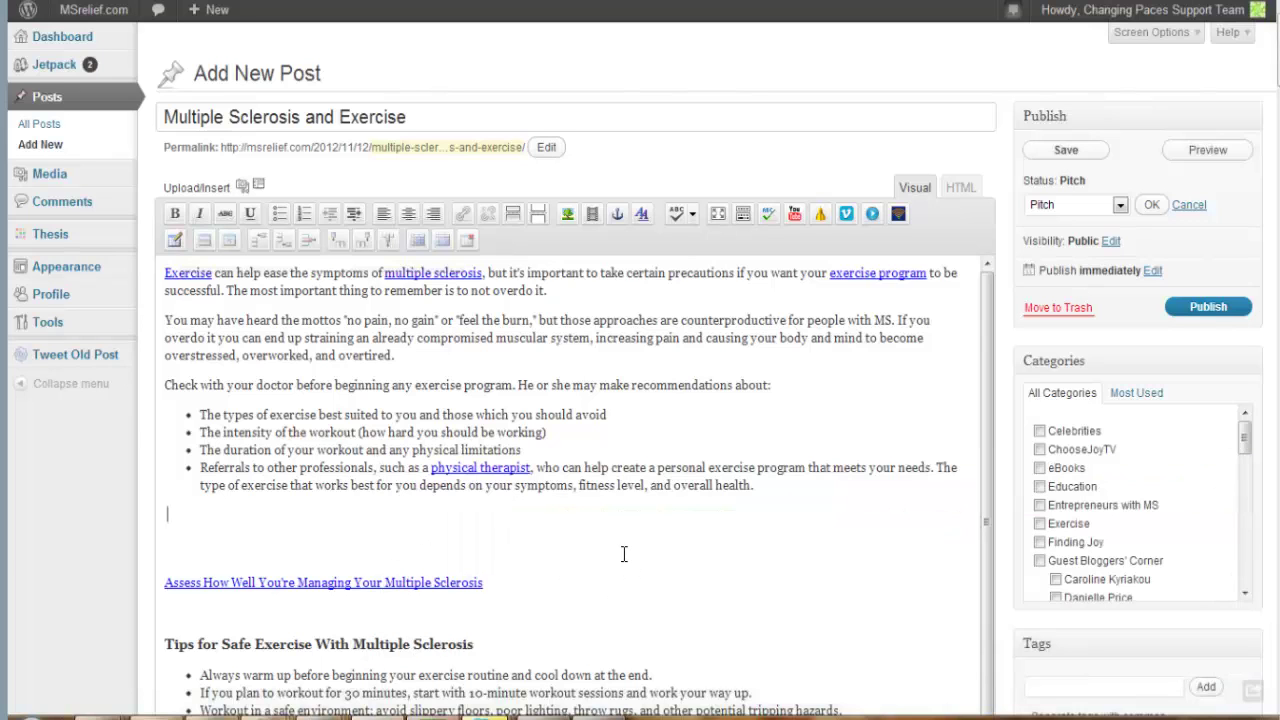
{"action": "scroll", "coordinate": [623, 554], "scroll_direction": "down", "scroll_amount": 10}
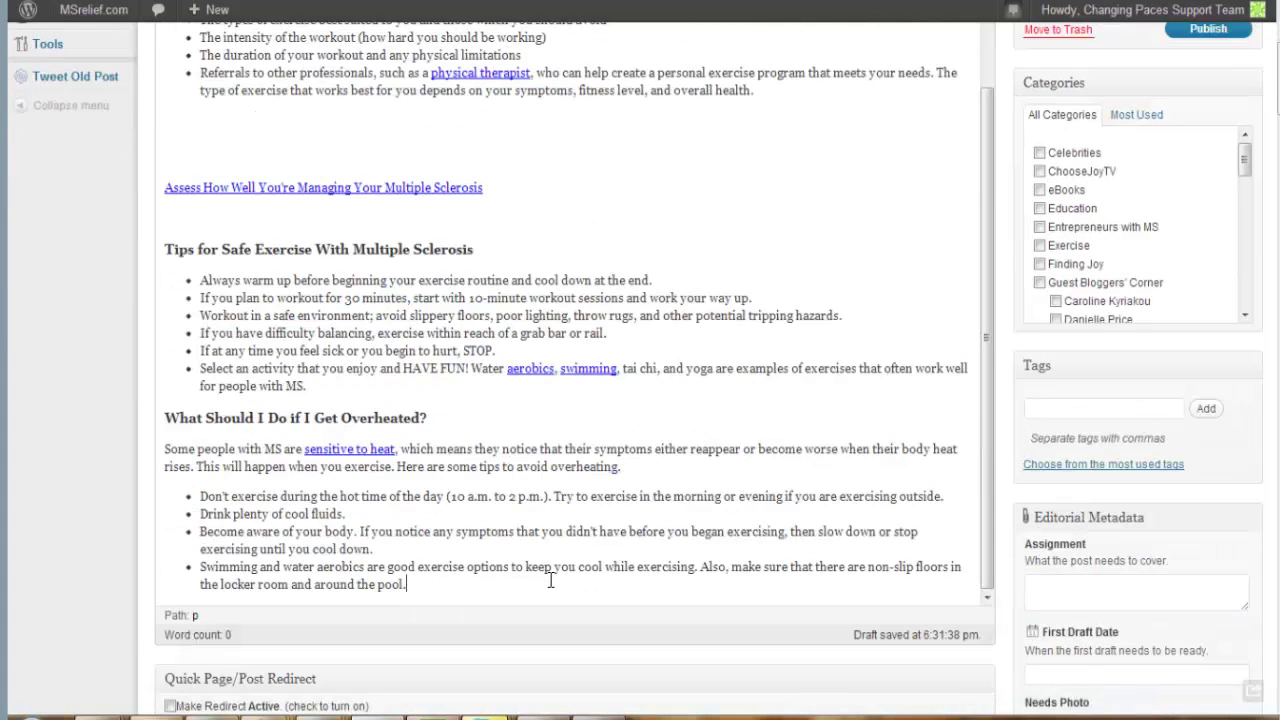
{"action": "scroll", "coordinate": [550, 580], "scroll_direction": "down", "scroll_amount": 3}
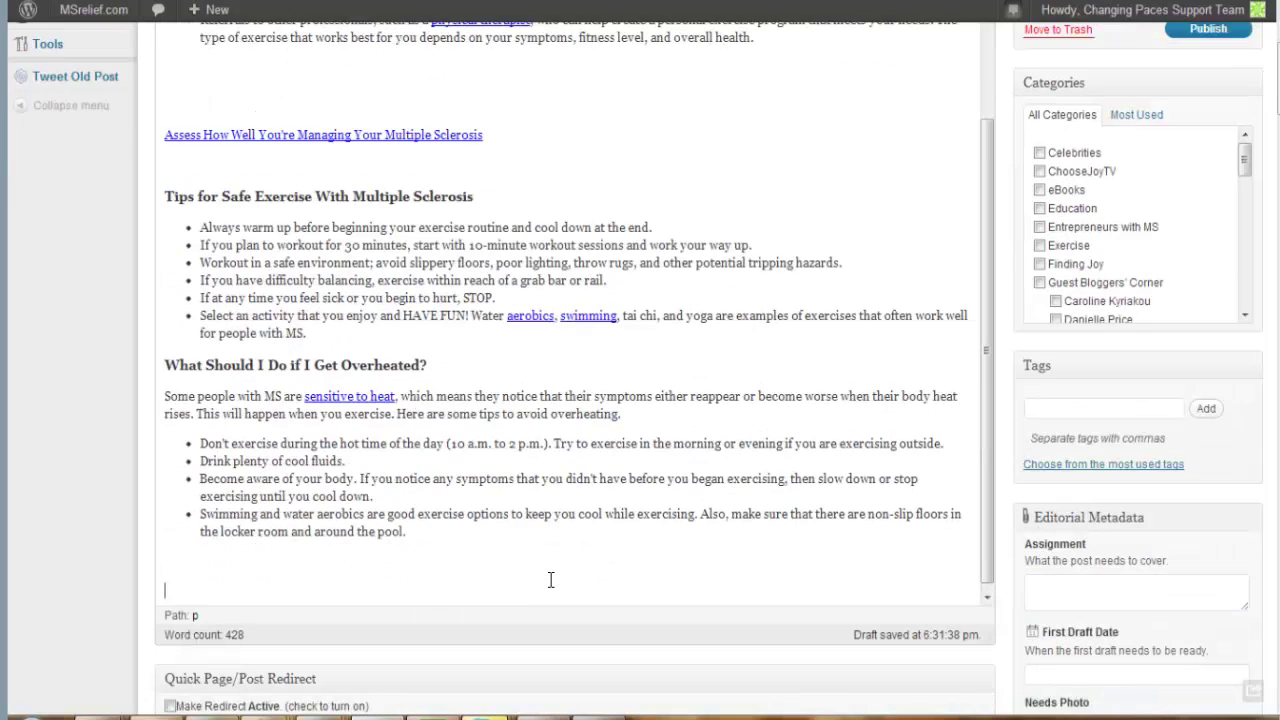
{"action": "key", "text": "ctrl+z"}
{"action": "key", "text": "ctrl+z"}
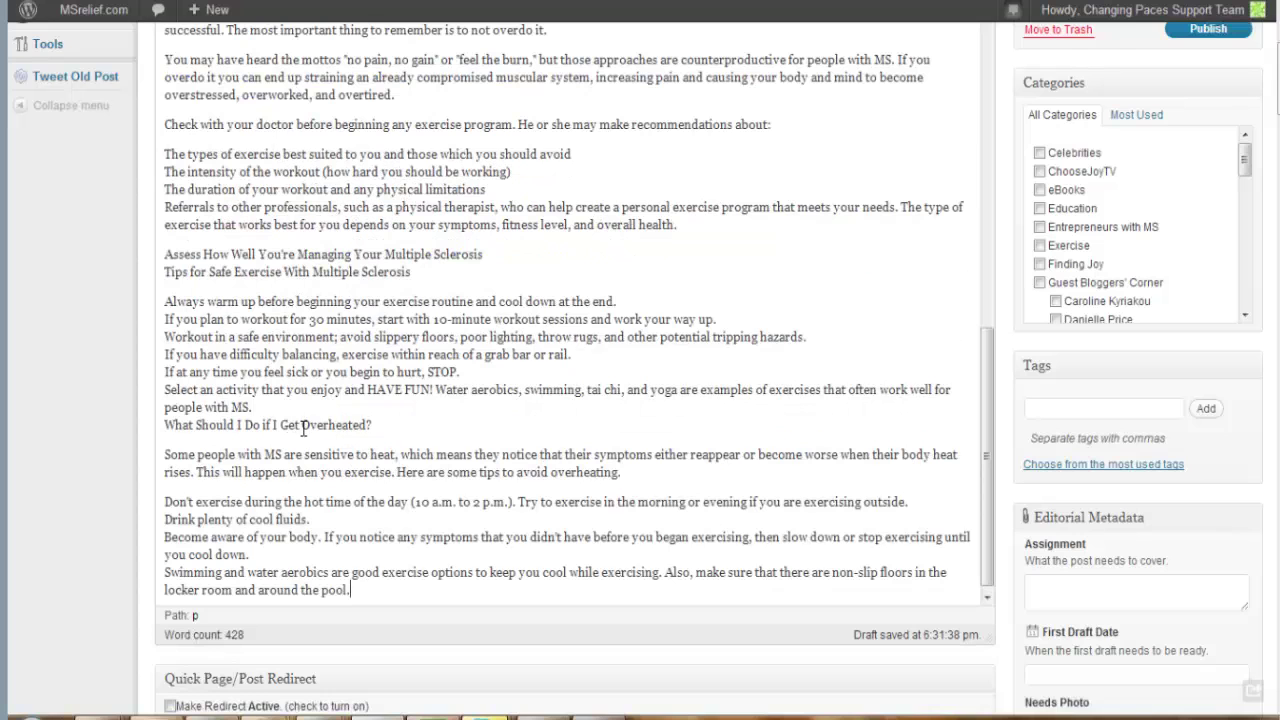
{"action": "key", "text": "ctrl+z"}
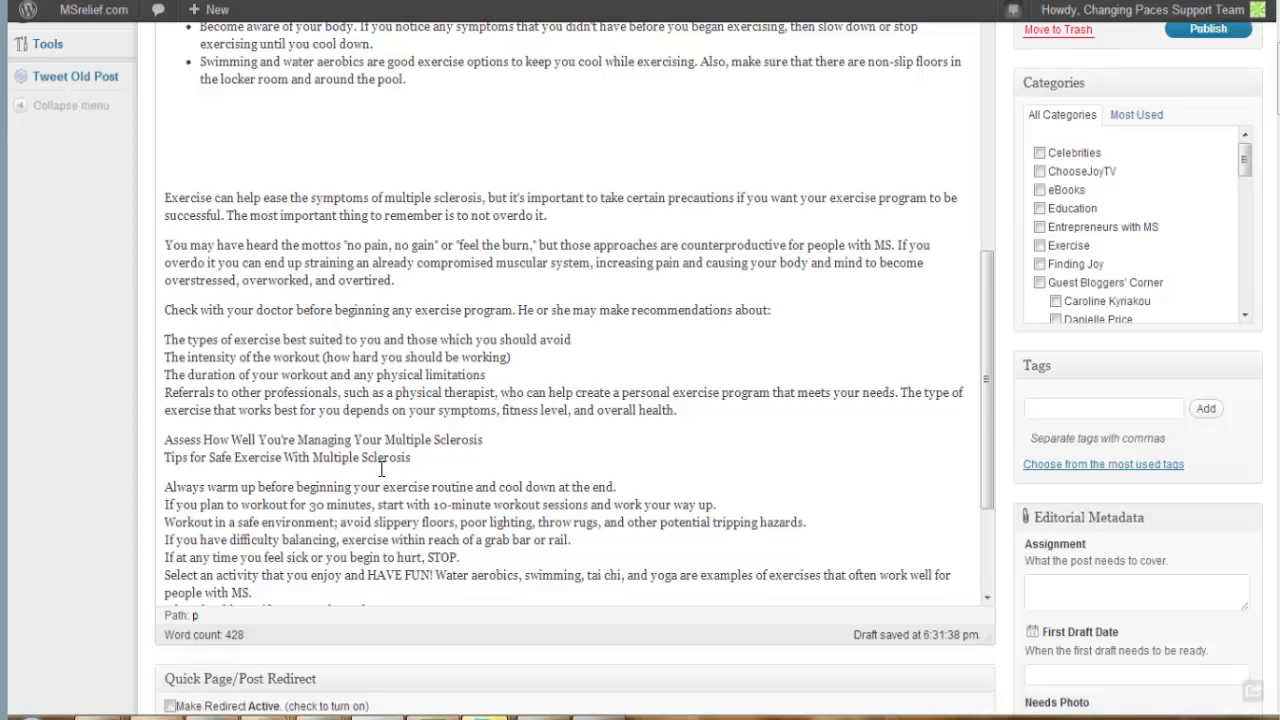
Step: Delete the plain-text copy of the article from the end of the post, keeping the formatted version
{"action": "scroll", "coordinate": [381, 468], "scroll_direction": "down", "scroll_amount": 1}
{"action": "scroll", "coordinate": [367, 446], "scroll_direction": "up", "scroll_amount": 1}
{"action": "left_click_drag", "start_coordinate": [232, 157], "coordinate": [484, 705]}
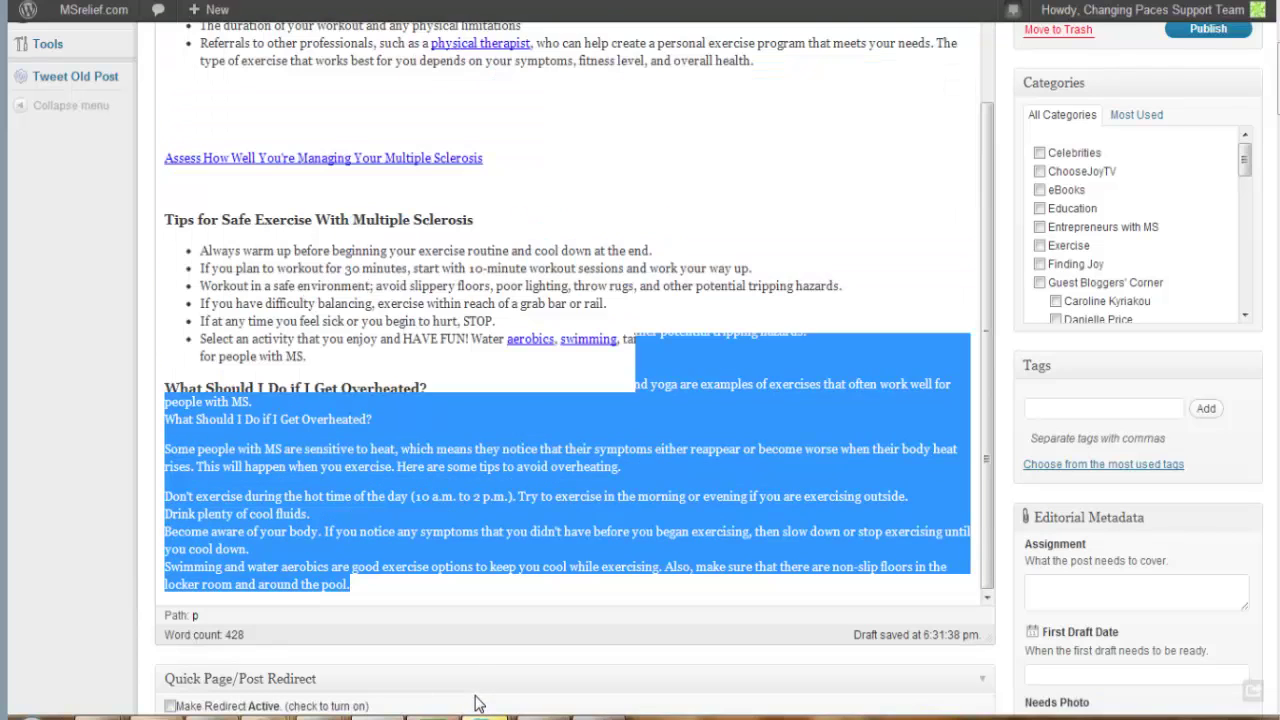
{"action": "left_click", "coordinate": [478, 703]}
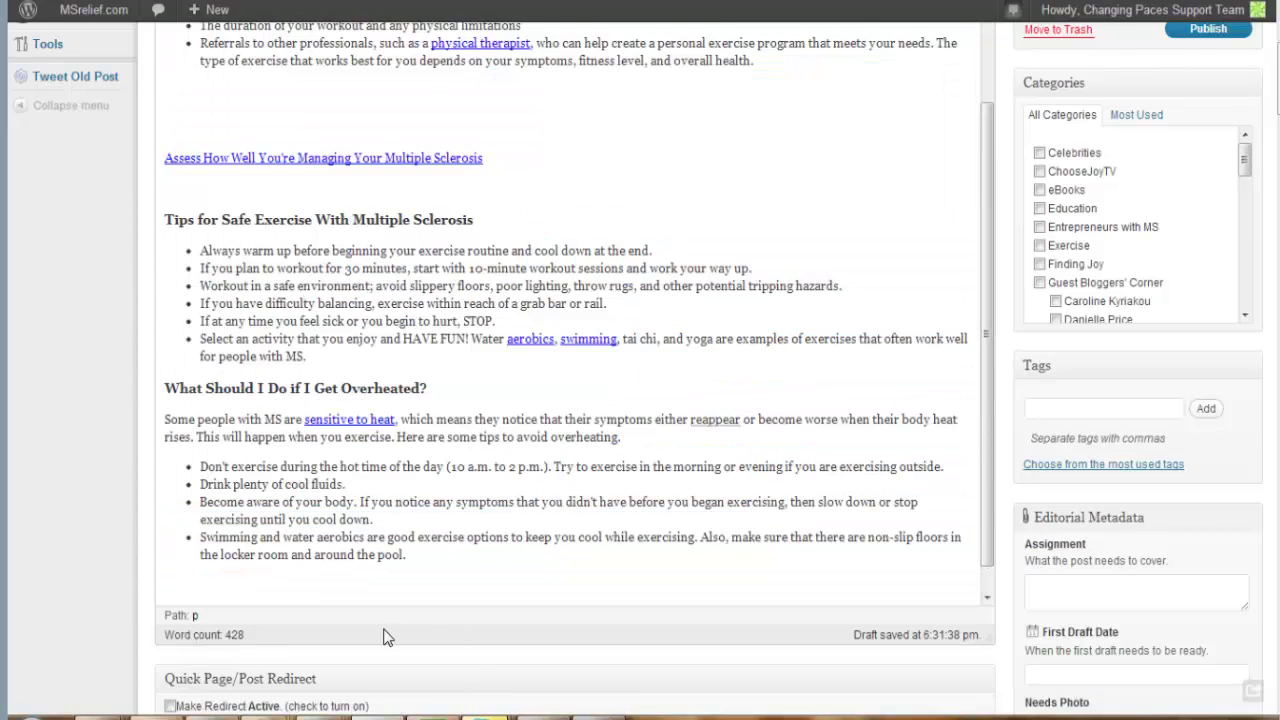
{"action": "left_click", "coordinate": [453, 576]}
Step: Remove the extra blank lines above the "Assess How Well You're Managing Your Multiple Sclerosis" link
{"action": "scroll", "coordinate": [453, 576], "scroll_direction": "up", "scroll_amount": 5}
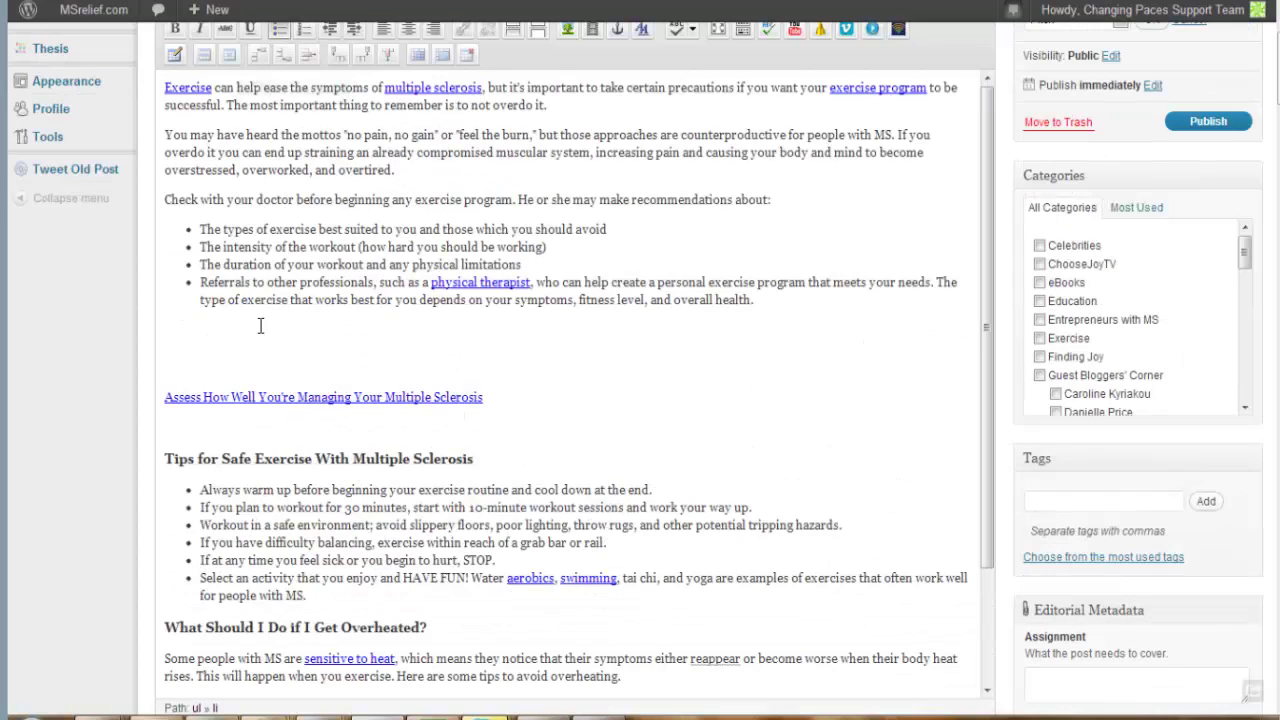
{"action": "left_click", "coordinate": [244, 336]}
{"action": "key", "text": "Delete"}
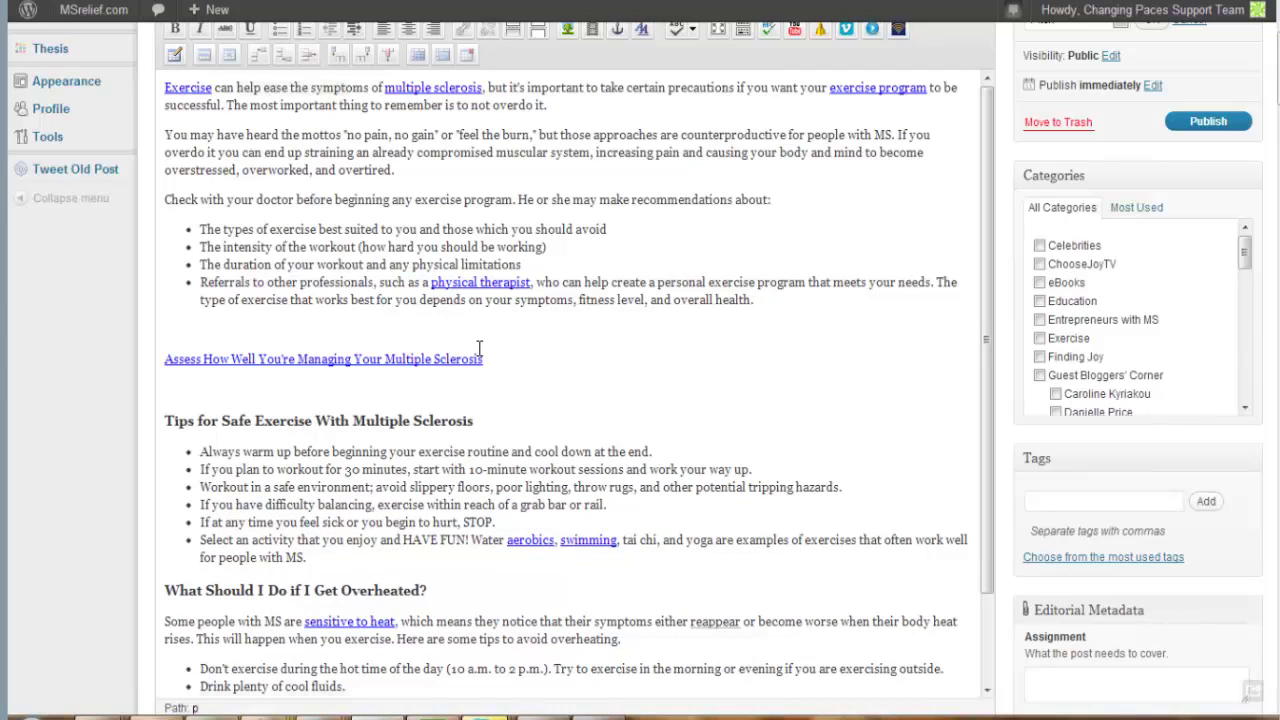
{"action": "key", "text": "Delete"}
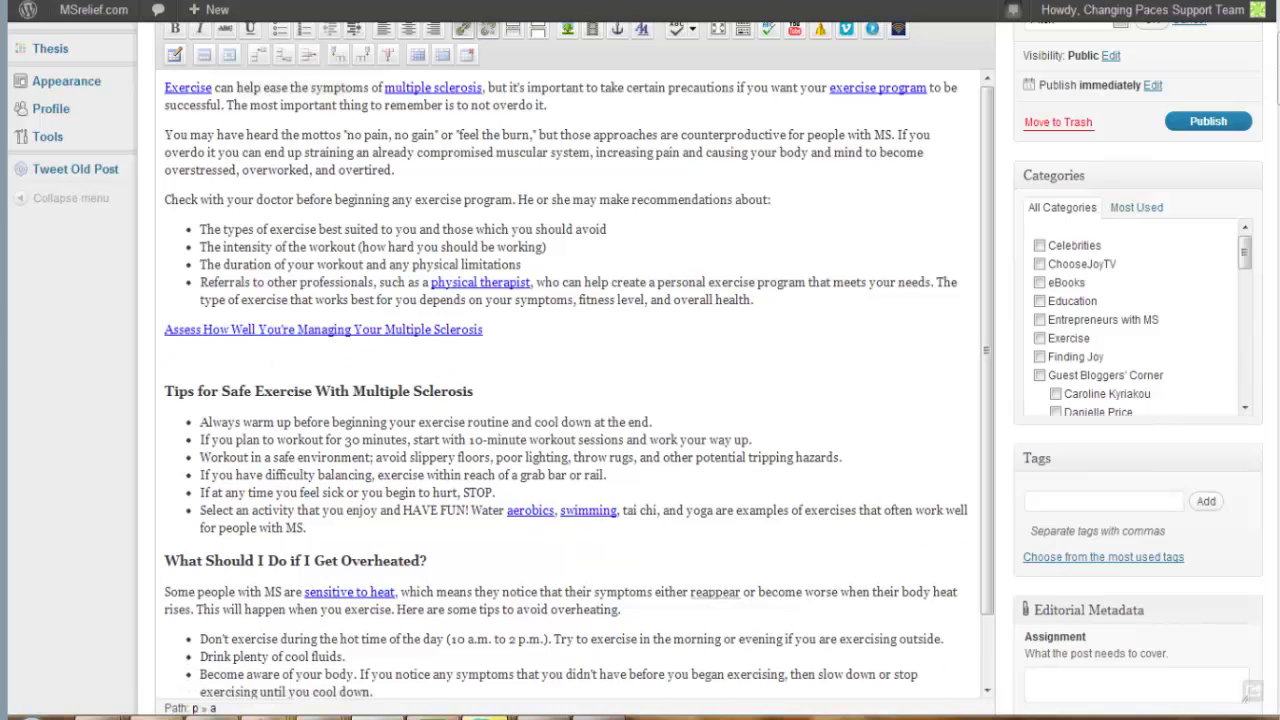
Step: Open the WebMD article's "Assess How Well You're Managing Your Multiple Sclerosis" link, examine the page, and return to the WordPress post
{"action": "key", "text": "ctrl+Tab"}
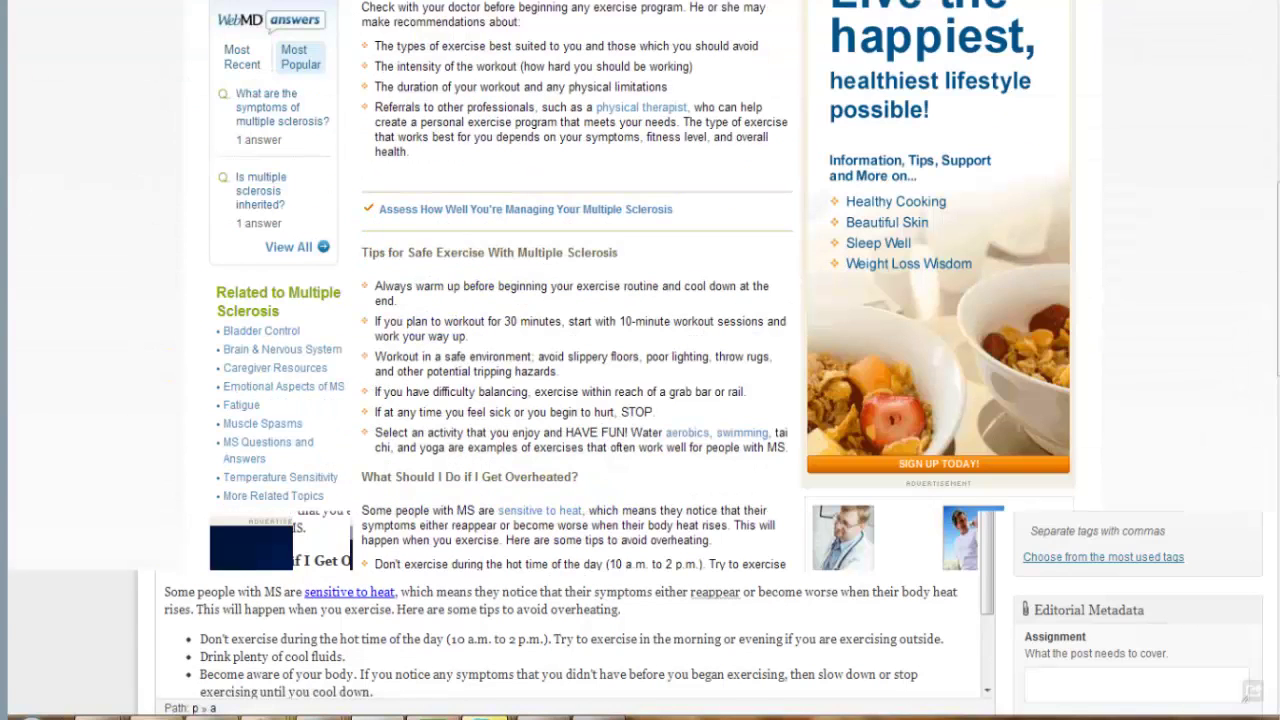
{"action": "left_click", "coordinate": [519, 213]}
{"action": "scroll", "coordinate": [137, 186], "scroll_direction": "down", "scroll_amount": 1}
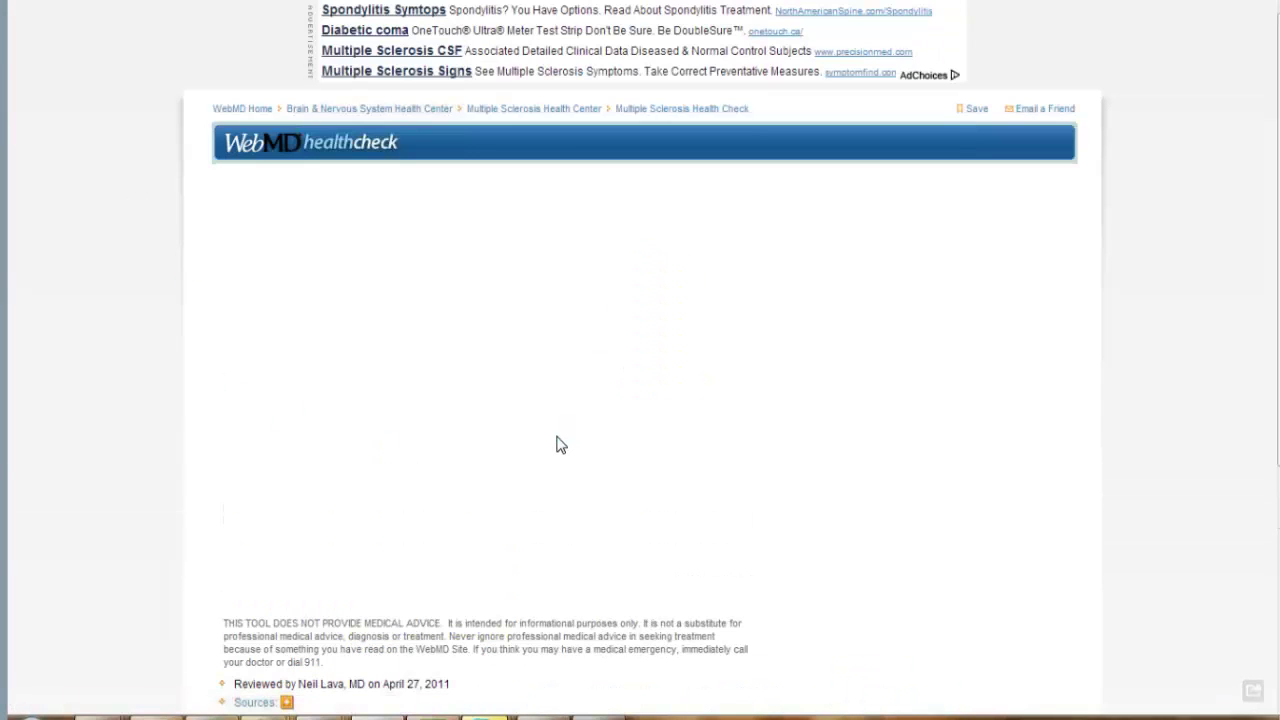
{"action": "scroll", "coordinate": [560, 445], "scroll_direction": "down", "scroll_amount": 3}
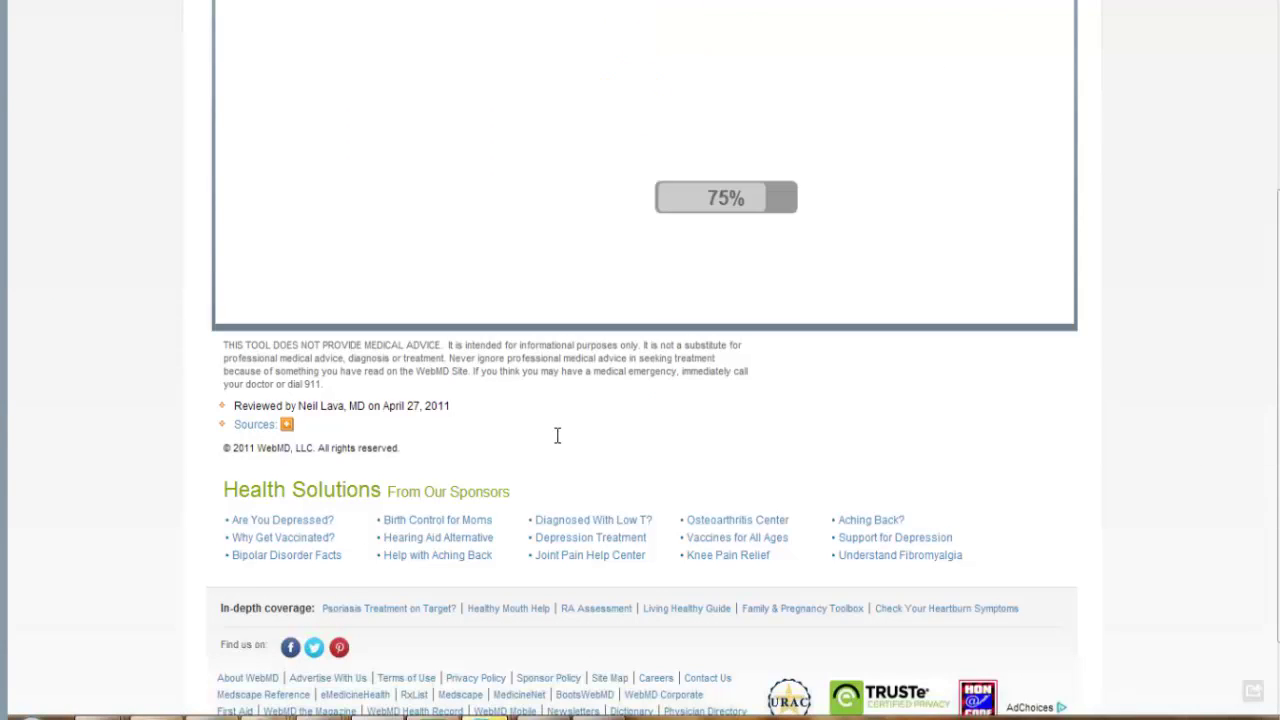
{"action": "scroll", "coordinate": [557, 440], "scroll_direction": "up", "scroll_amount": 3}
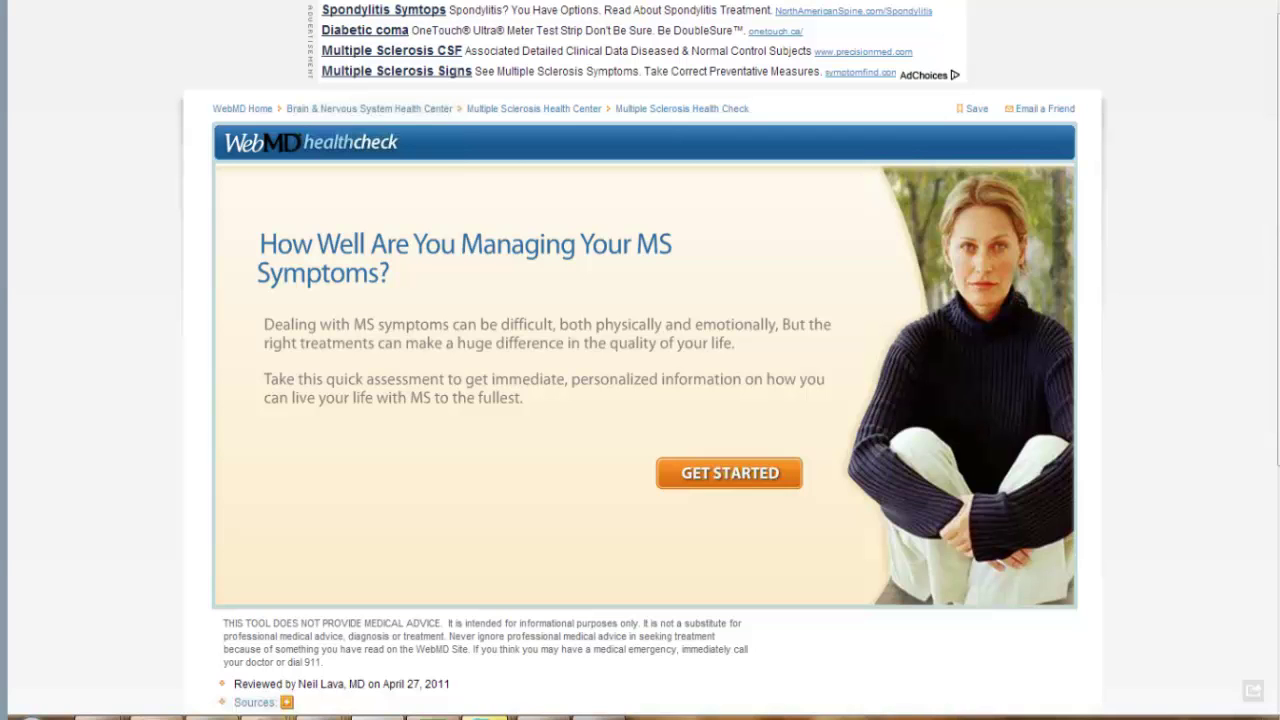
{"action": "key", "text": "ctrl+w"}
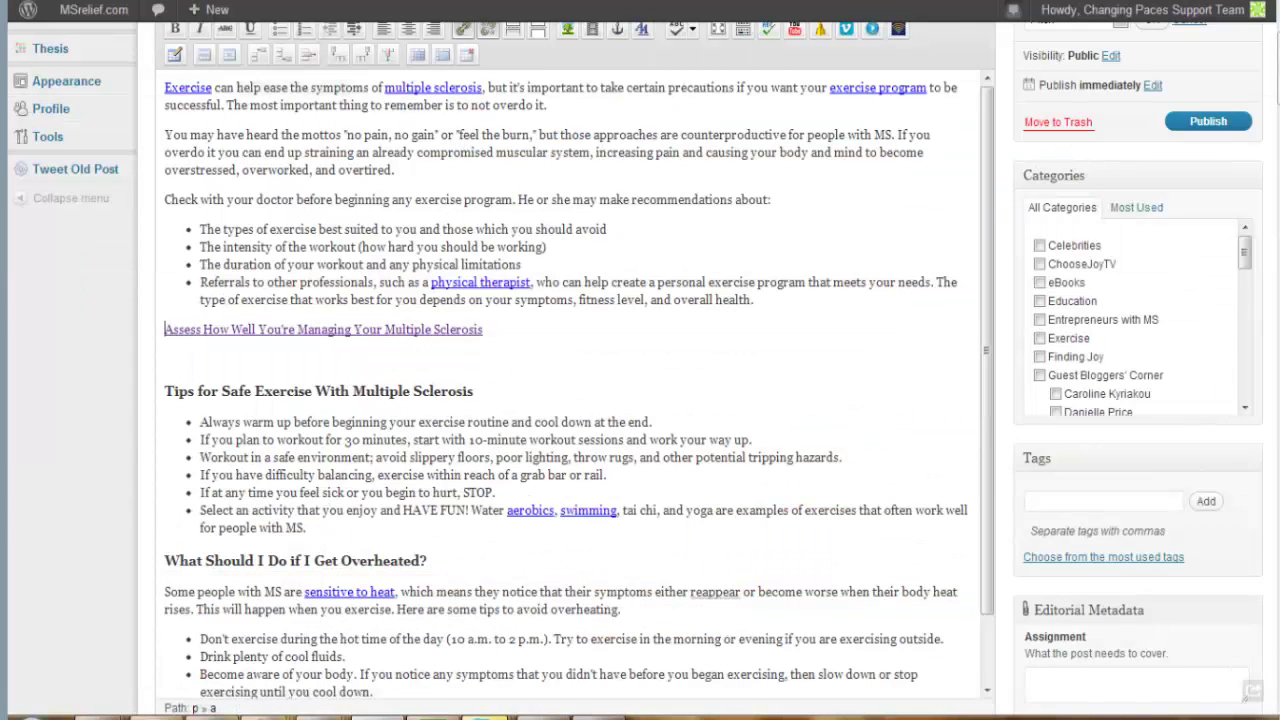
Step: Remove the blank line between the "Assess How Well You're Managing Your Multiple Sclerosis" link and the "Tips for Safe Exercise" heading, keeping the heading's format
{"action": "left_click", "coordinate": [696, 359]}
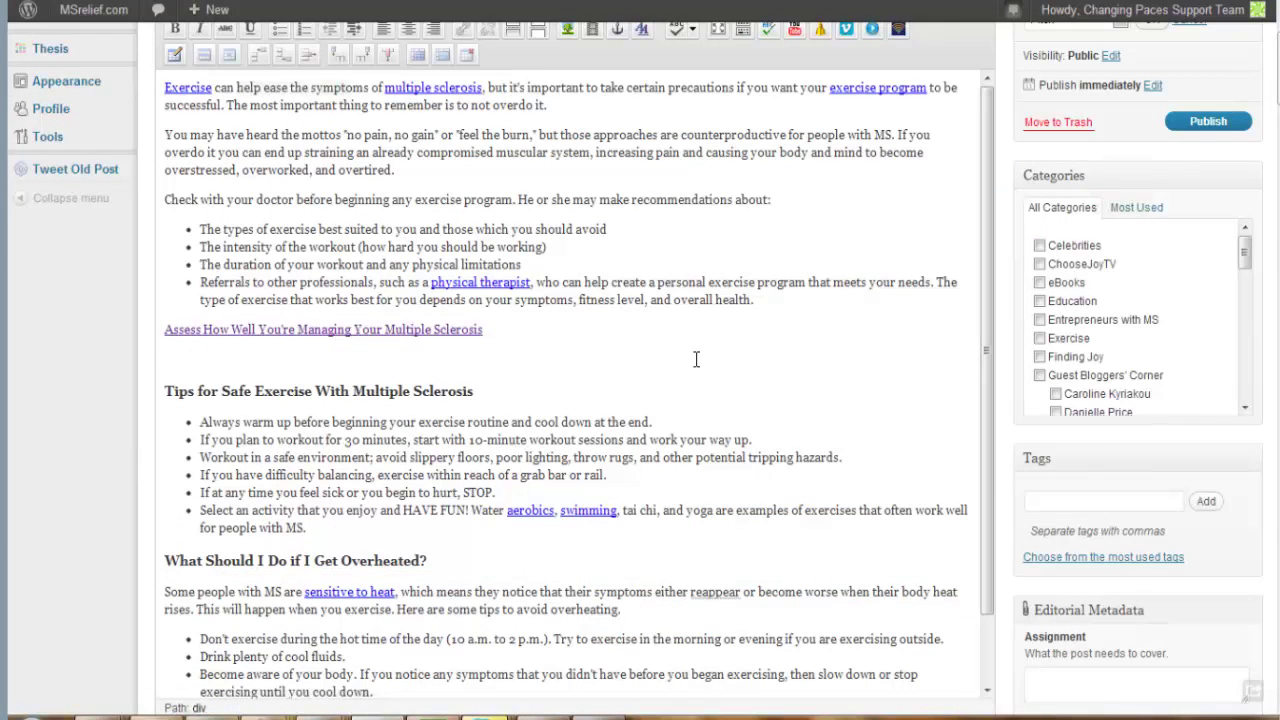
{"action": "left_click", "coordinate": [696, 359]}
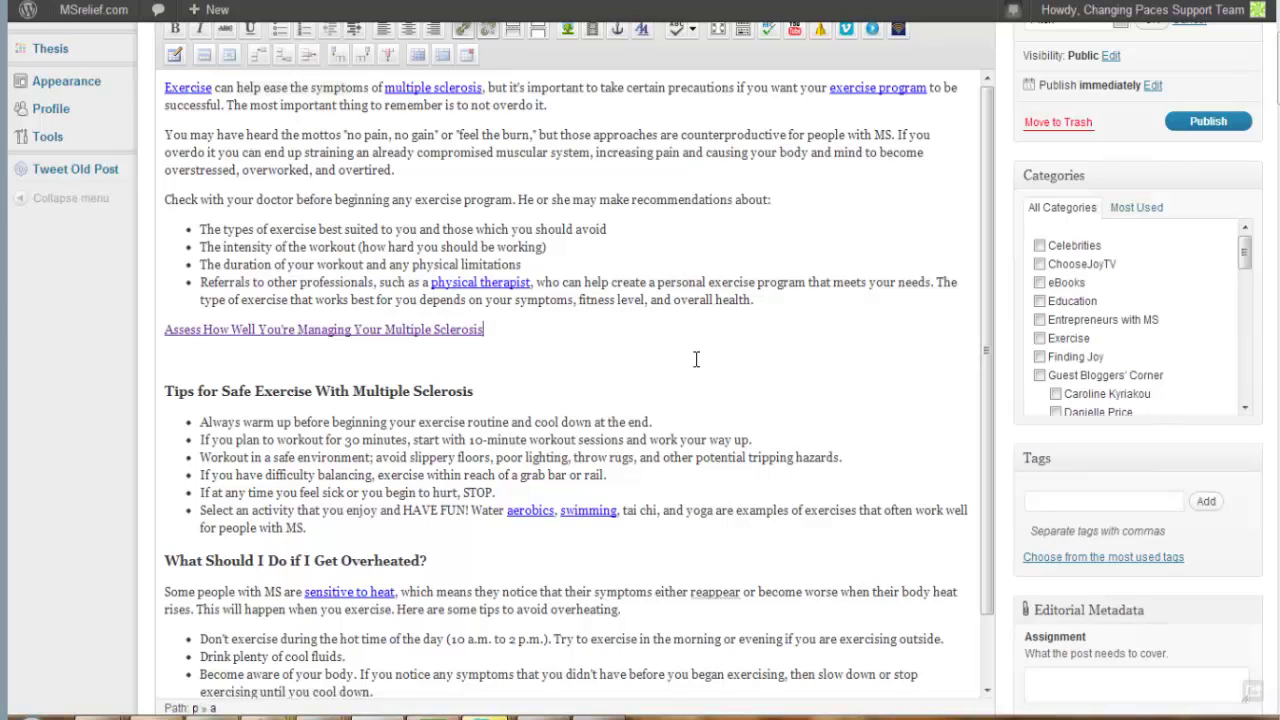
{"action": "key", "text": "Down"}
{"action": "key", "text": "Delete"}
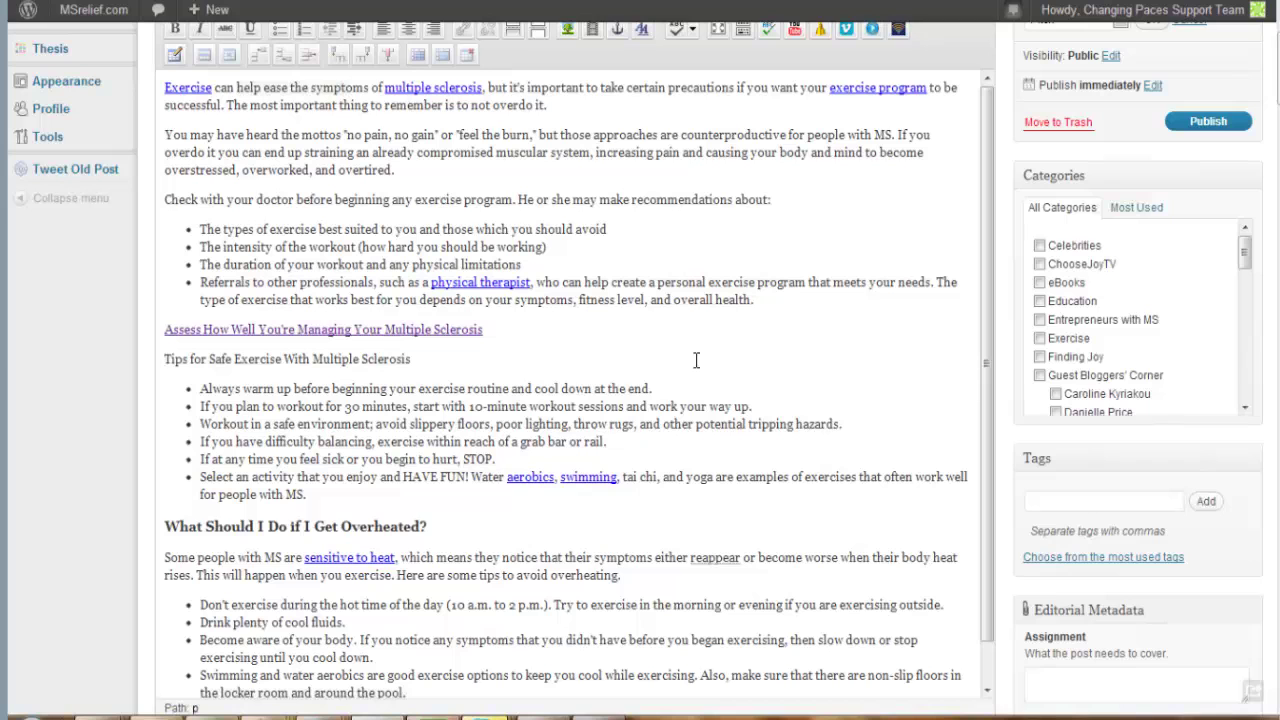
{"action": "scroll", "coordinate": [638, 375], "scroll_direction": "up", "scroll_amount": 2}
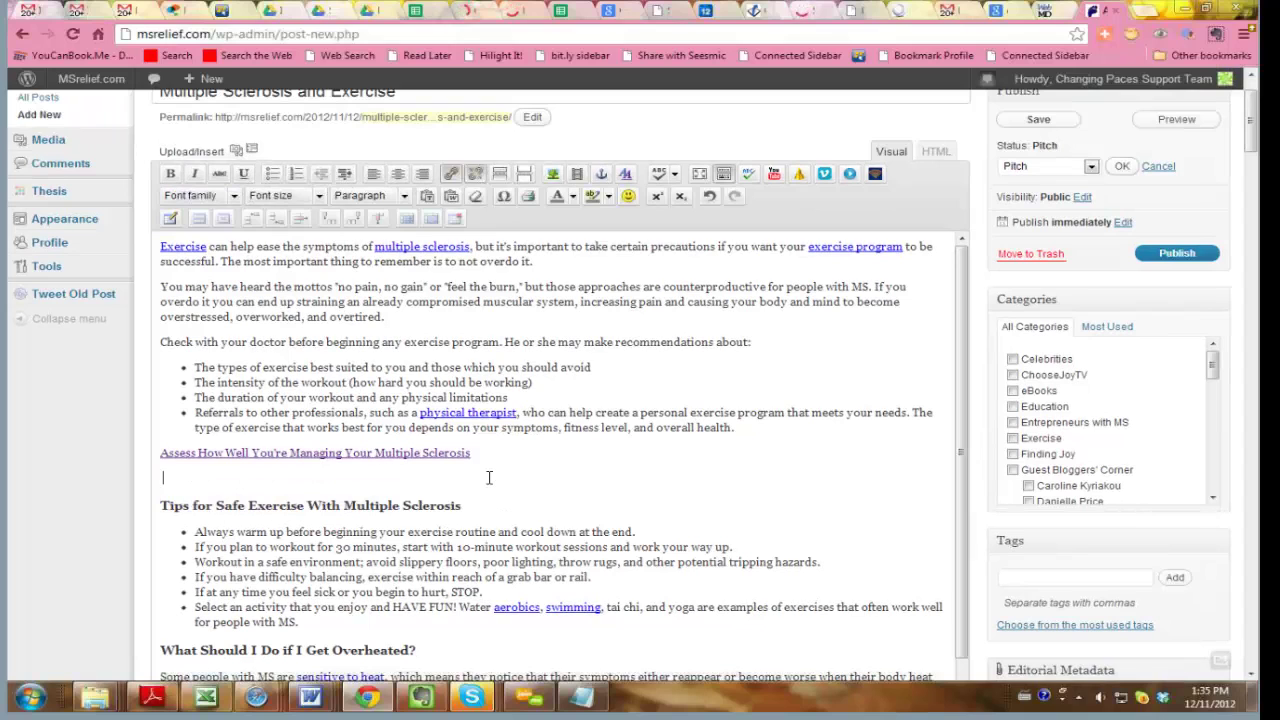
{"action": "key", "text": "BackSpace"}
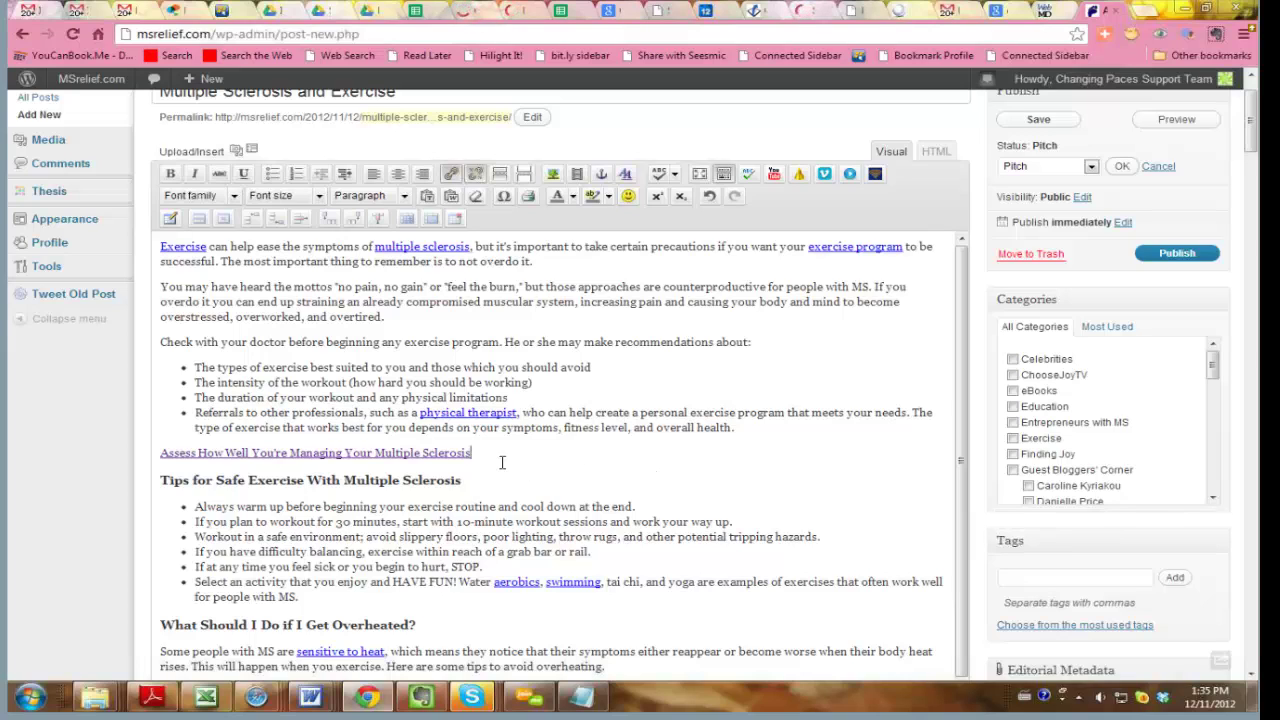
Step: Examine the heading format of "Tips for Safe Exercise With Multiple Sclerosis", the available format options, and the "What Should I Do if I Get Overheated?" heading
{"action": "left_click_drag", "start_coordinate": [466, 483], "coordinate": [162, 450]}
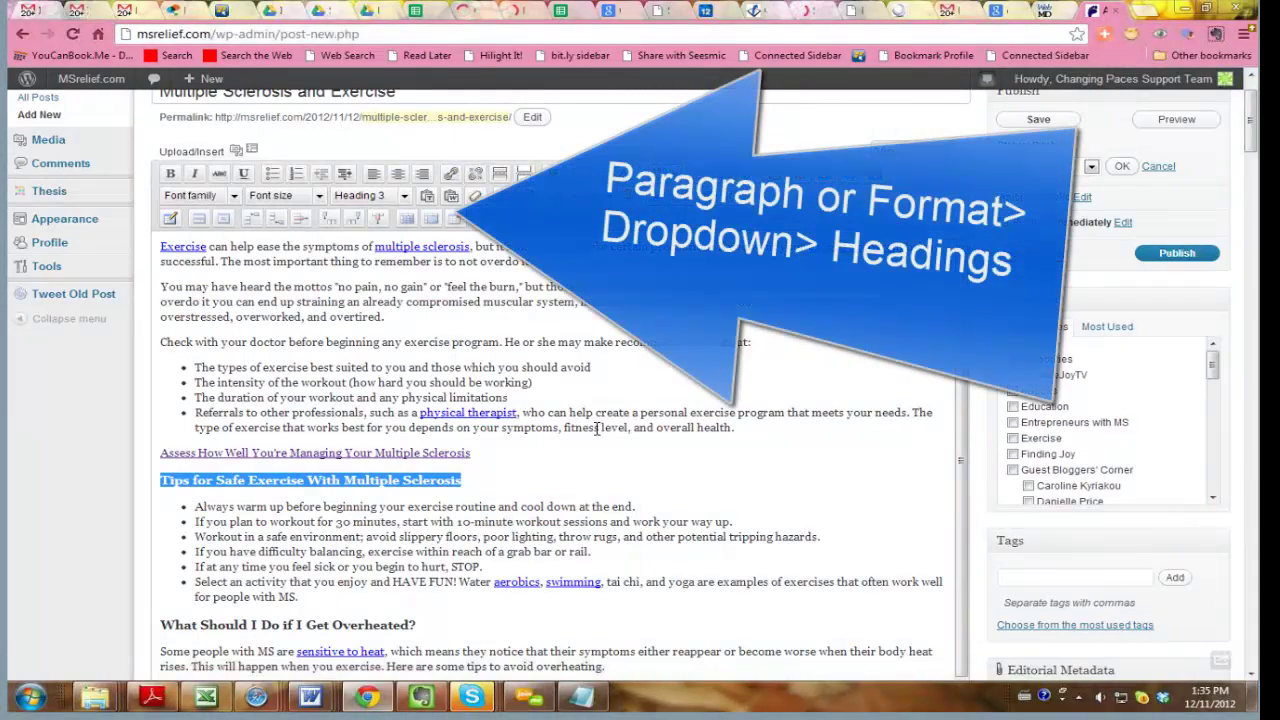
{"action": "left_click_drag", "start_coordinate": [597, 428], "coordinate": [583, 428]}
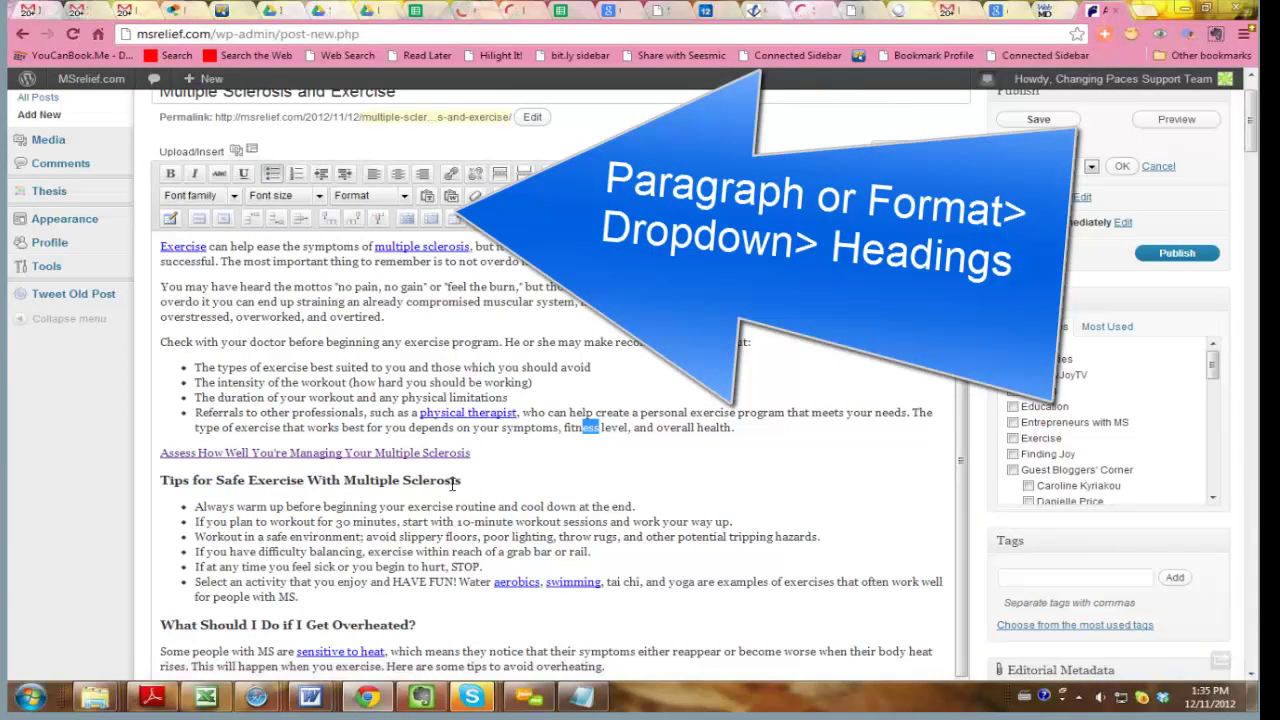
{"action": "left_click_drag", "start_coordinate": [460, 481], "coordinate": [158, 474]}
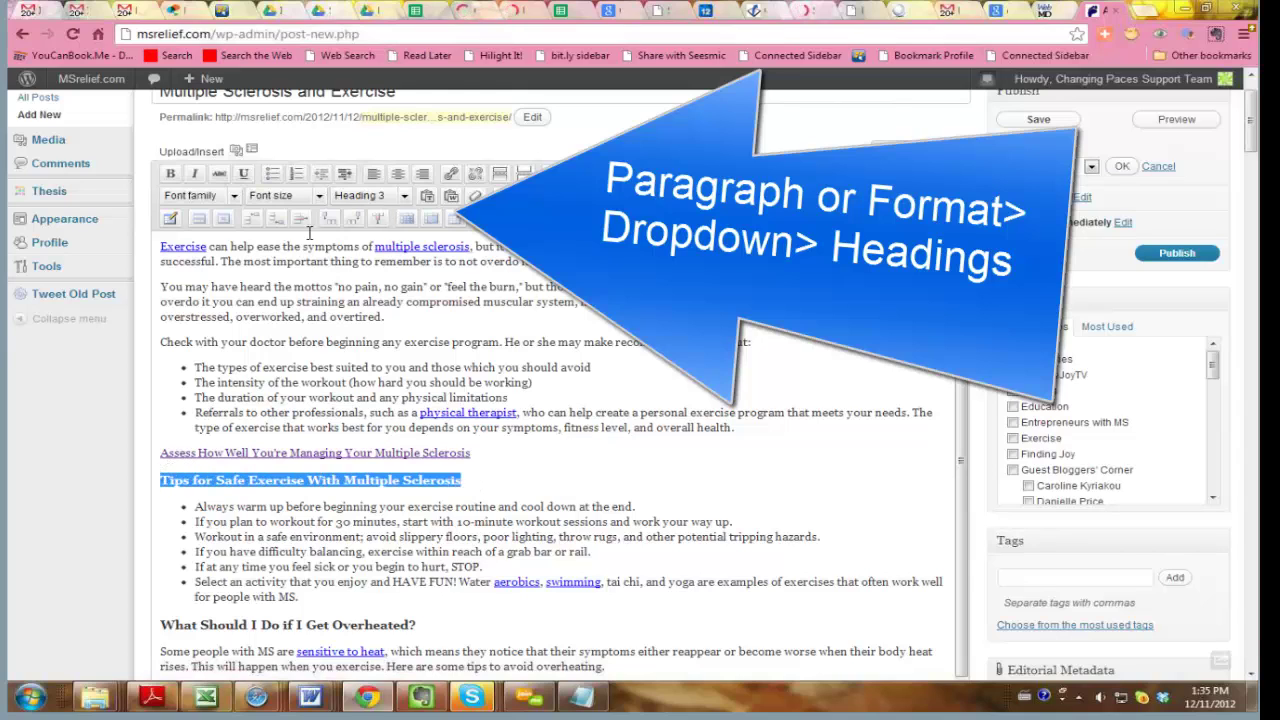
{"action": "left_click", "coordinate": [405, 196]}
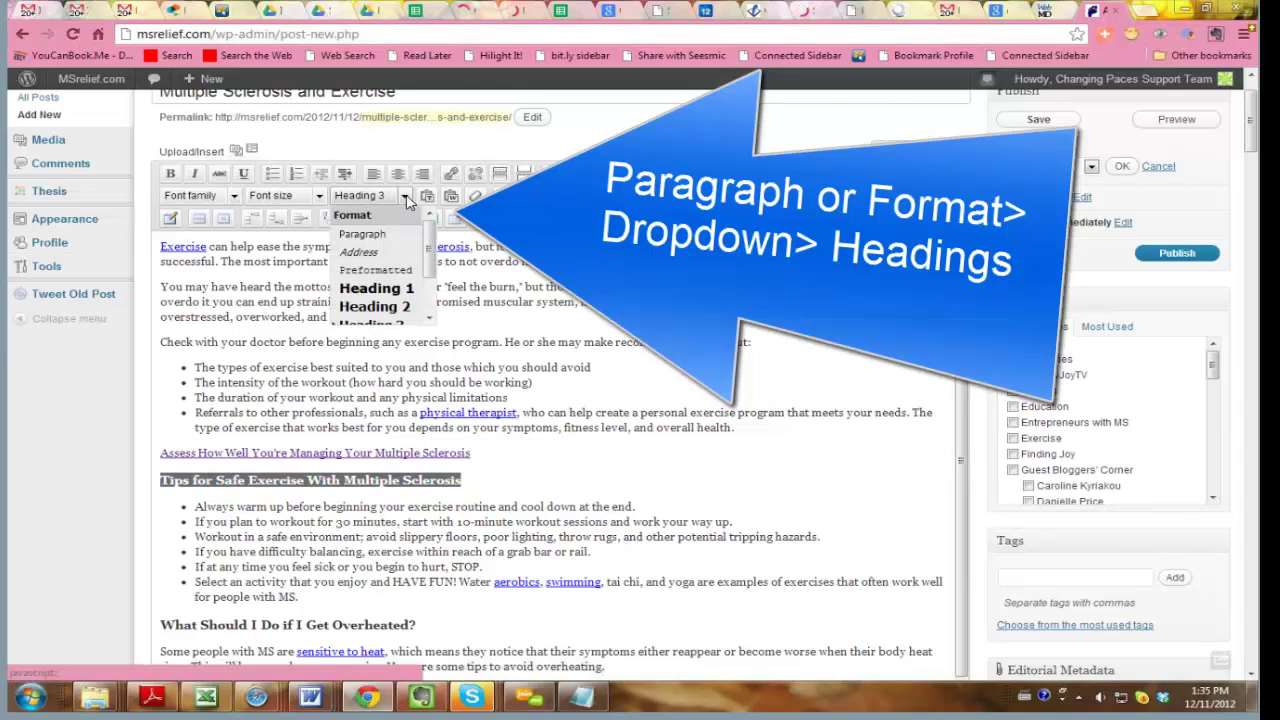
{"action": "left_click", "coordinate": [405, 196]}
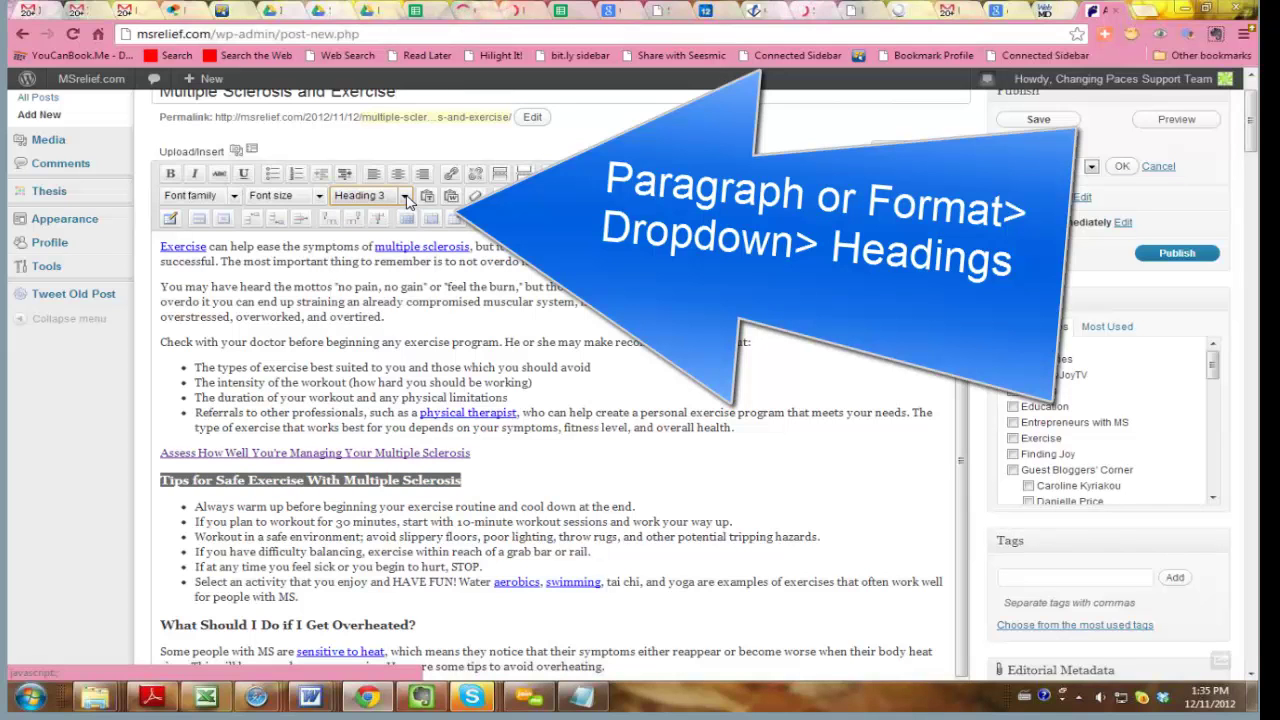
{"action": "left_click", "coordinate": [405, 196]}
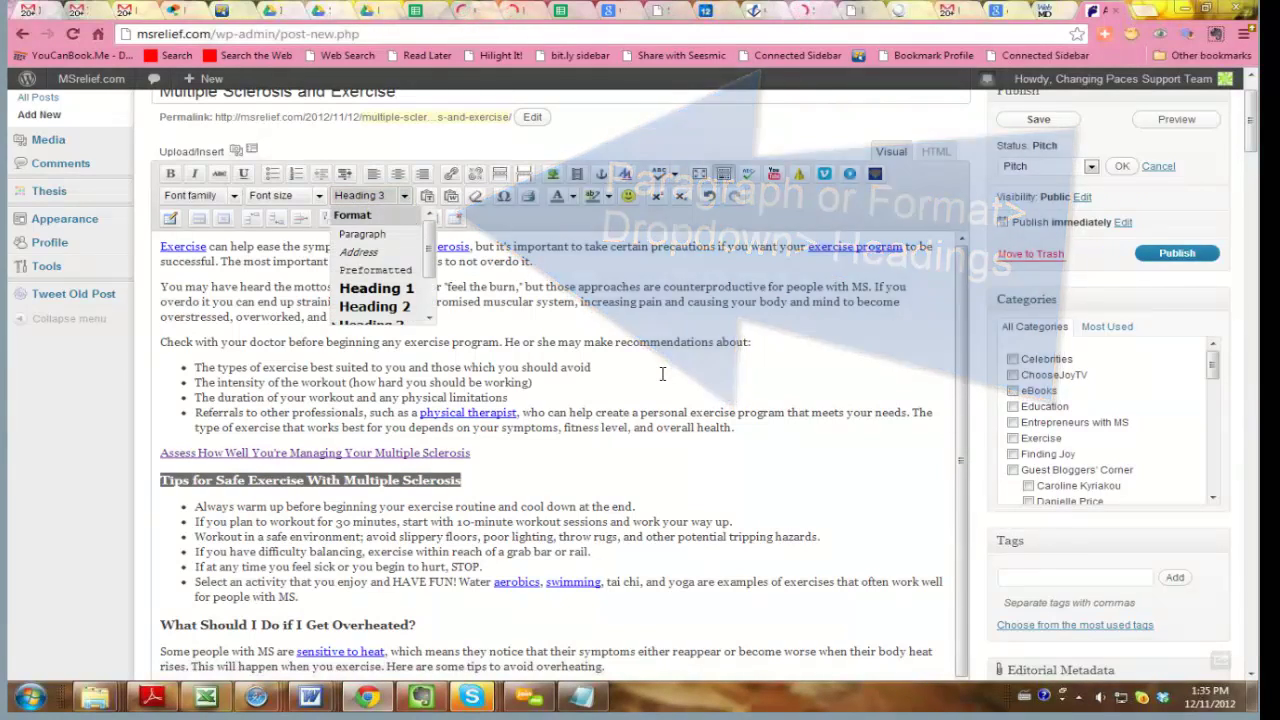
{"action": "left_click", "coordinate": [661, 373]}
{"action": "left_click_drag", "start_coordinate": [418, 625], "coordinate": [148, 627]}
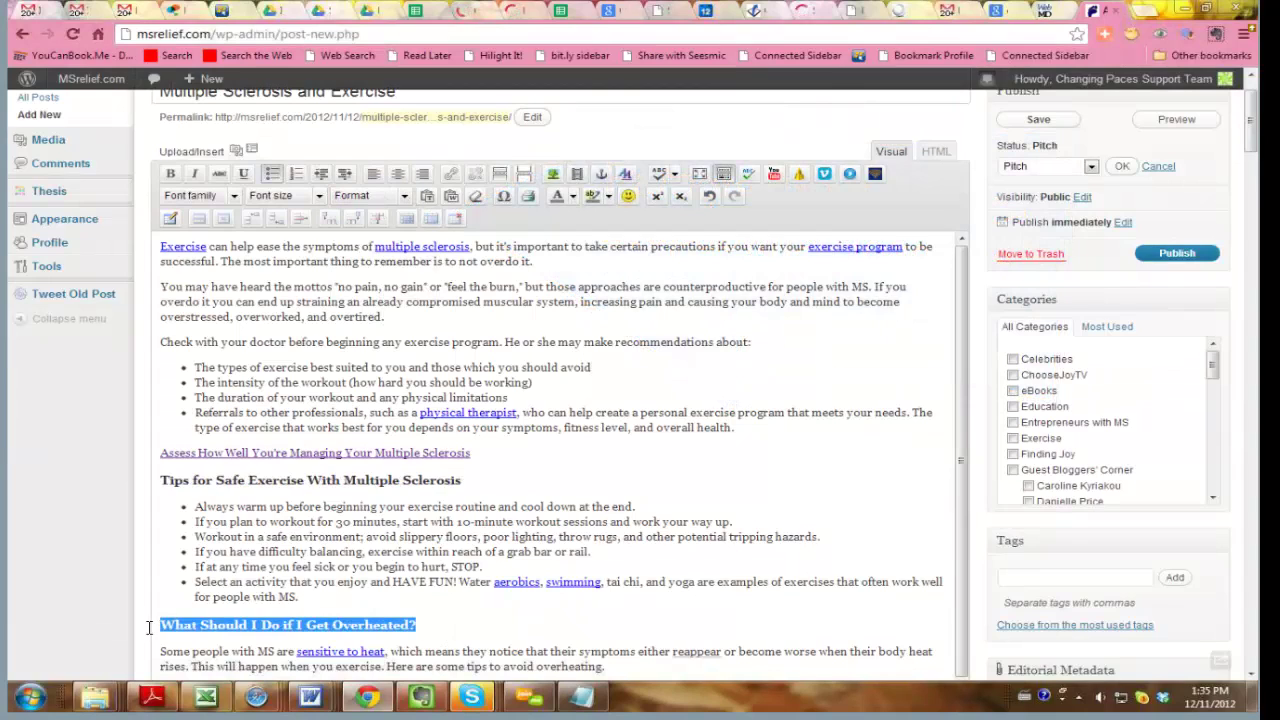
{"action": "left_click", "coordinate": [787, 442]}
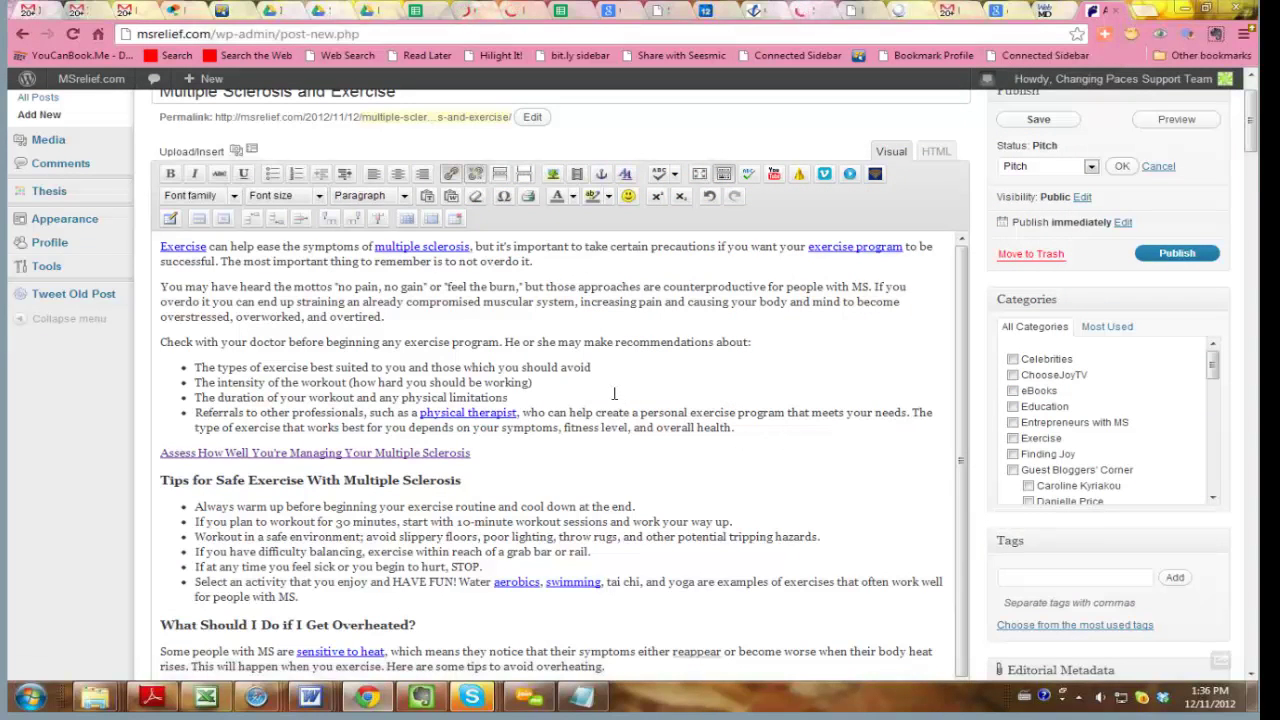
Step: Move "He or she may make recommendations about:" into its own paragraph and format "Check with your doctor before beginning any exercise program." as Heading 3
{"action": "left_click", "coordinate": [506, 343]}
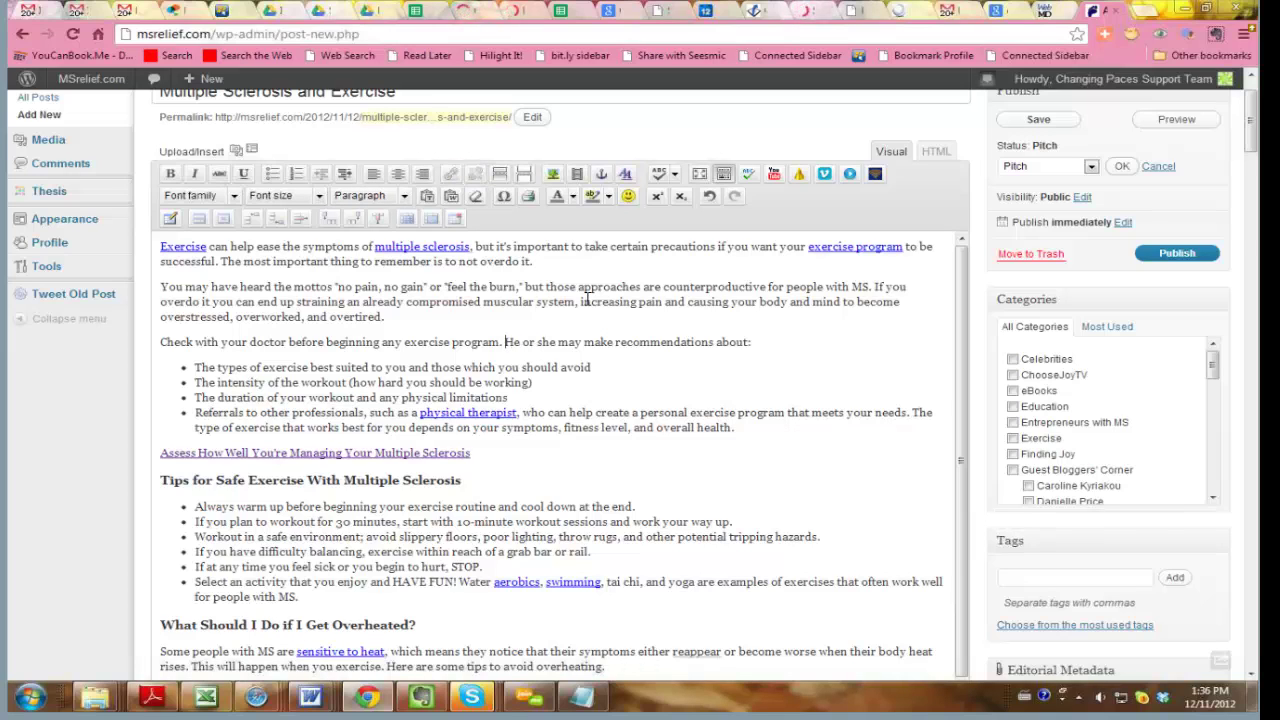
{"action": "key", "text": "Return"}
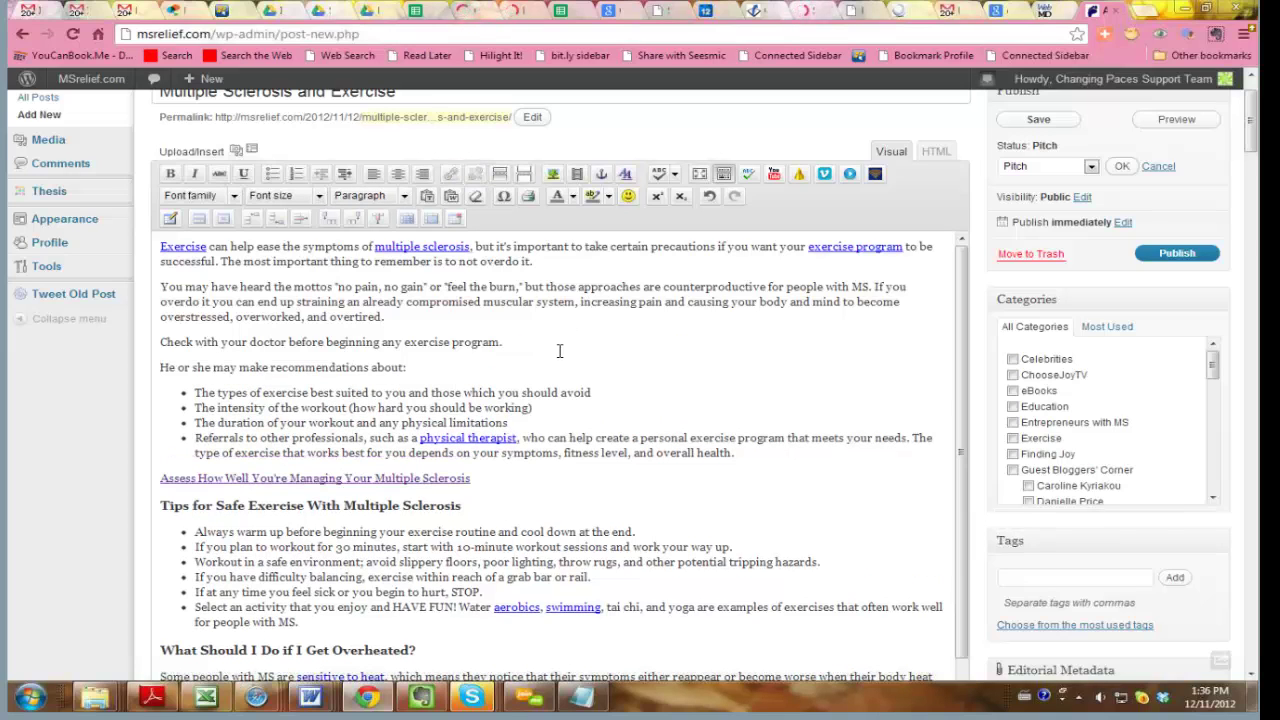
{"action": "left_click_drag", "start_coordinate": [470, 362], "coordinate": [180, 342]}
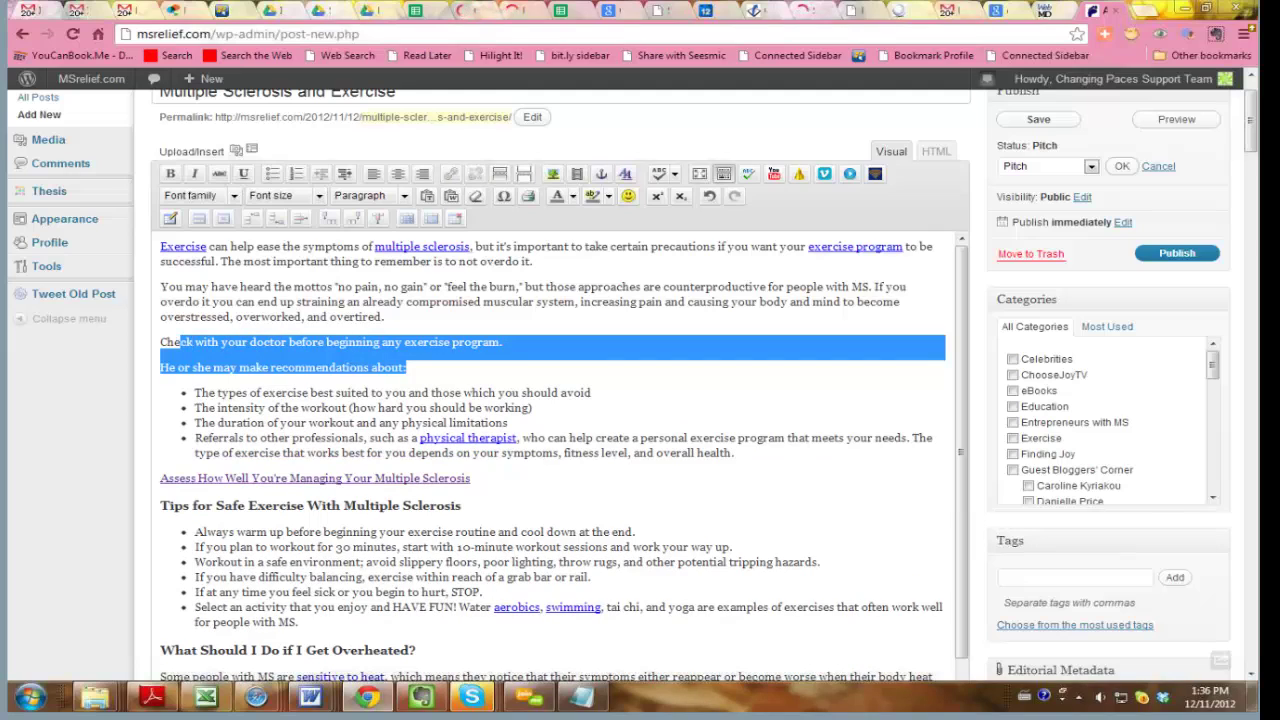
{"action": "left_click", "coordinate": [504, 345]}
{"action": "left_click_drag", "start_coordinate": [499, 345], "coordinate": [140, 347]}
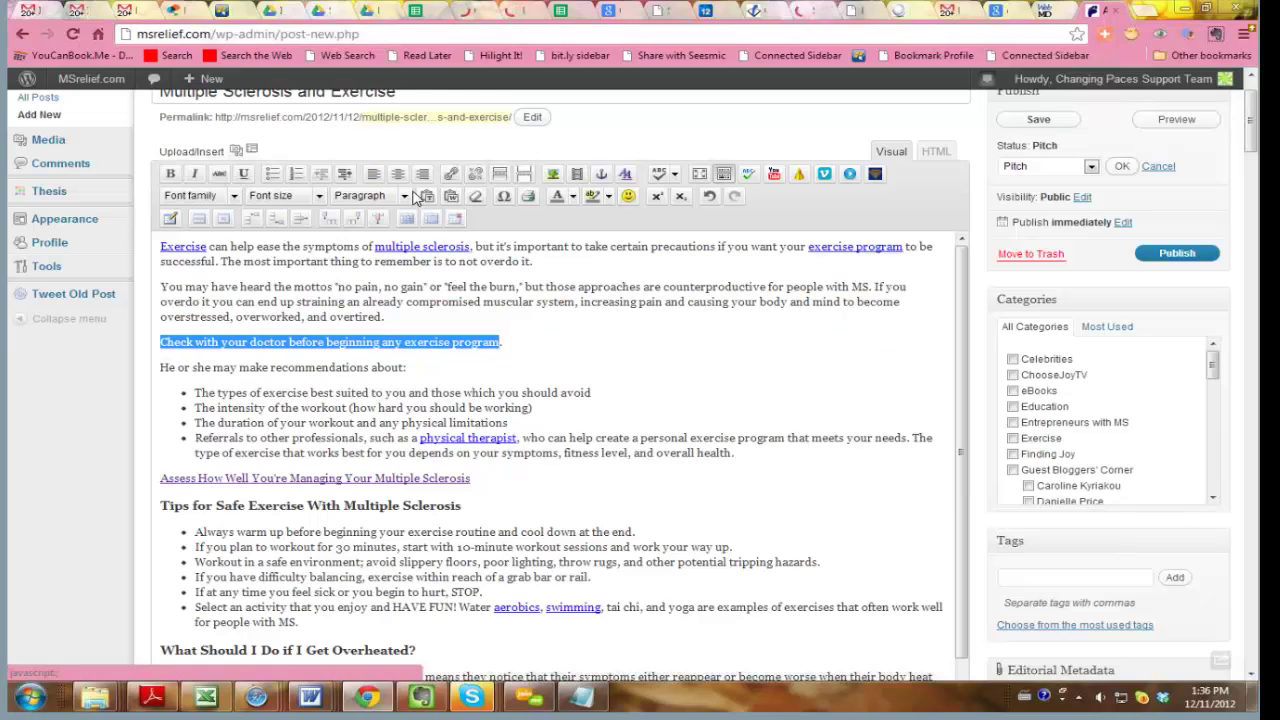
{"action": "left_click", "coordinate": [406, 196]}
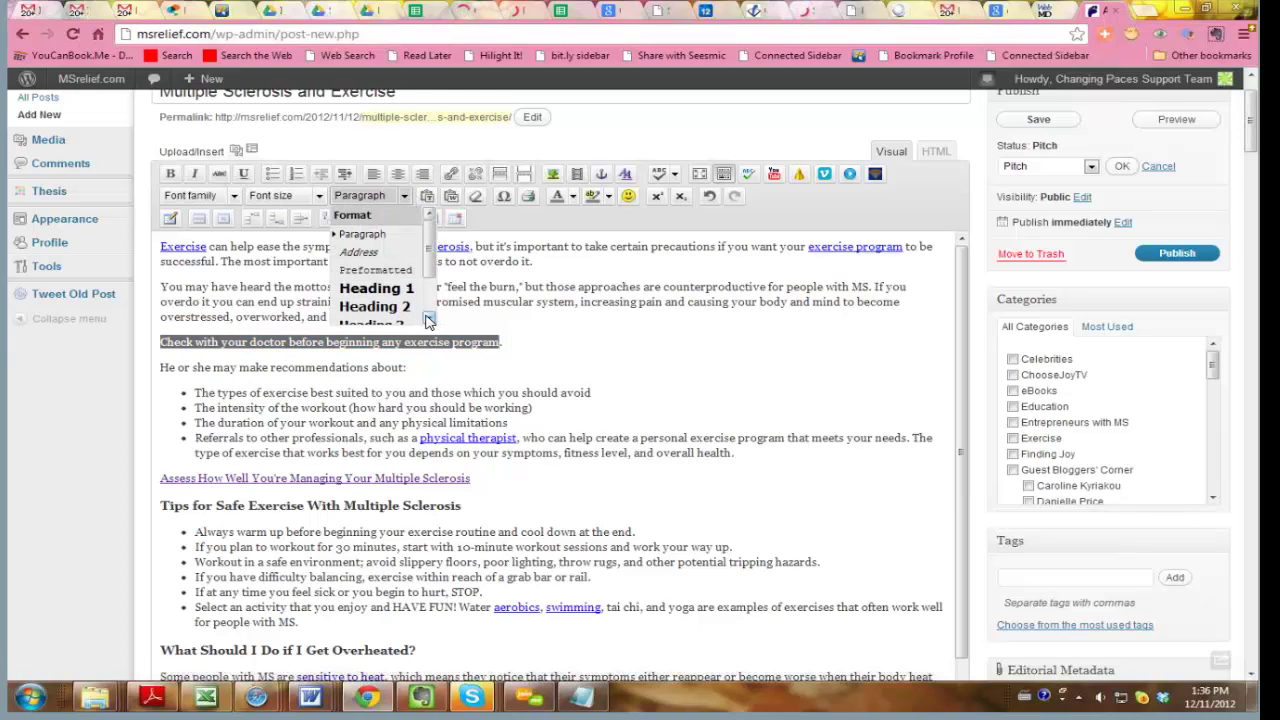
{"action": "left_click", "coordinate": [427, 320]}
{"action": "left_click", "coordinate": [403, 294]}
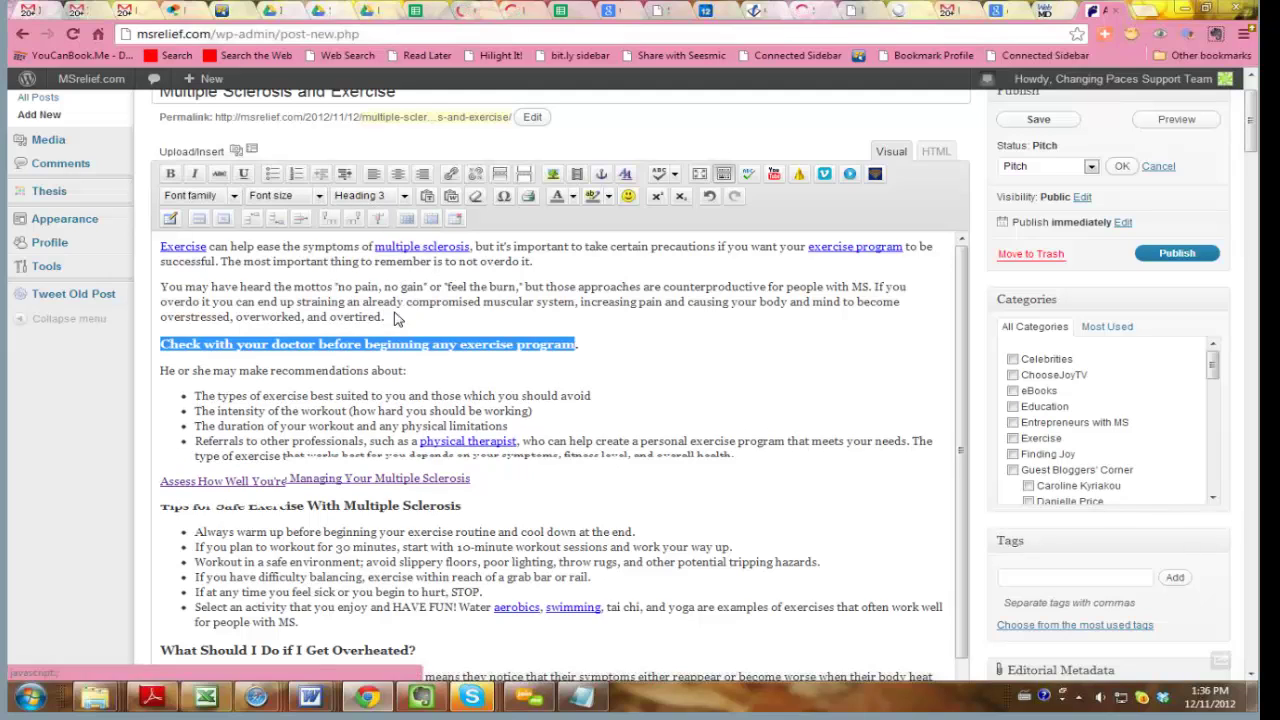
{"action": "left_click", "coordinate": [606, 367]}
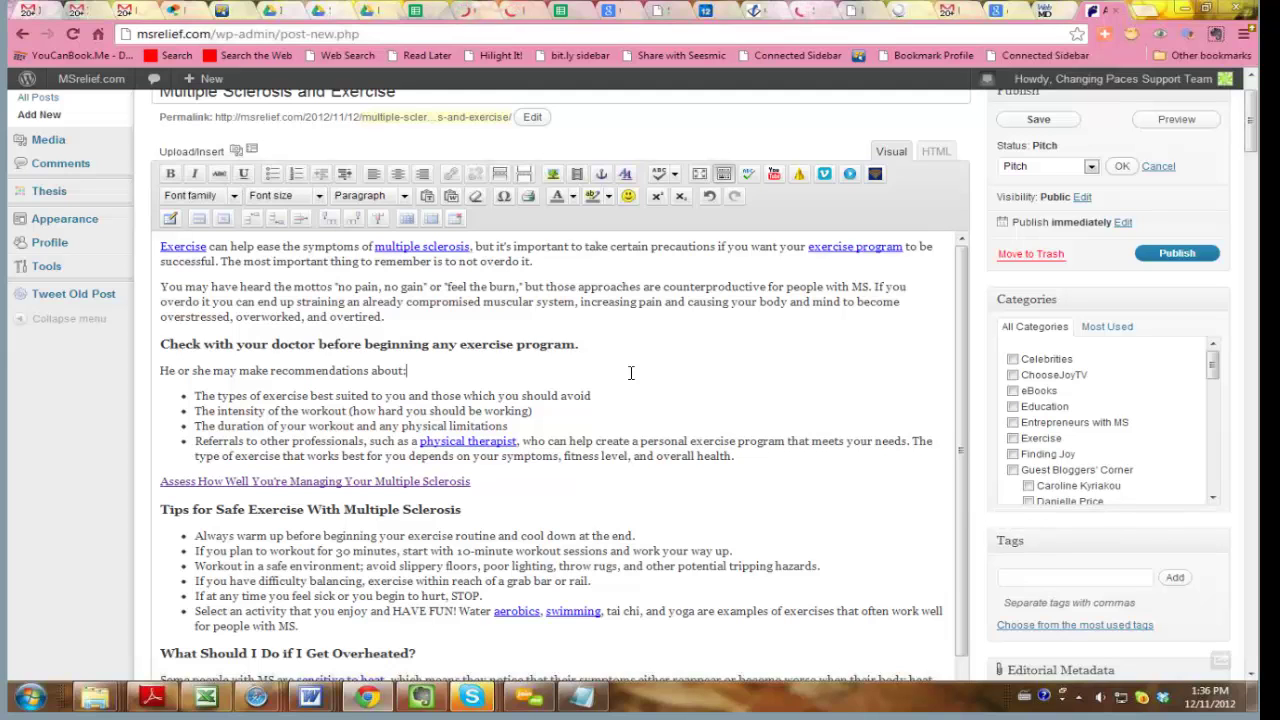
Step: Add the lines "Republished from:" and "Source:" at the end of the post
{"action": "scroll", "coordinate": [631, 373], "scroll_direction": "down", "scroll_amount": 4}
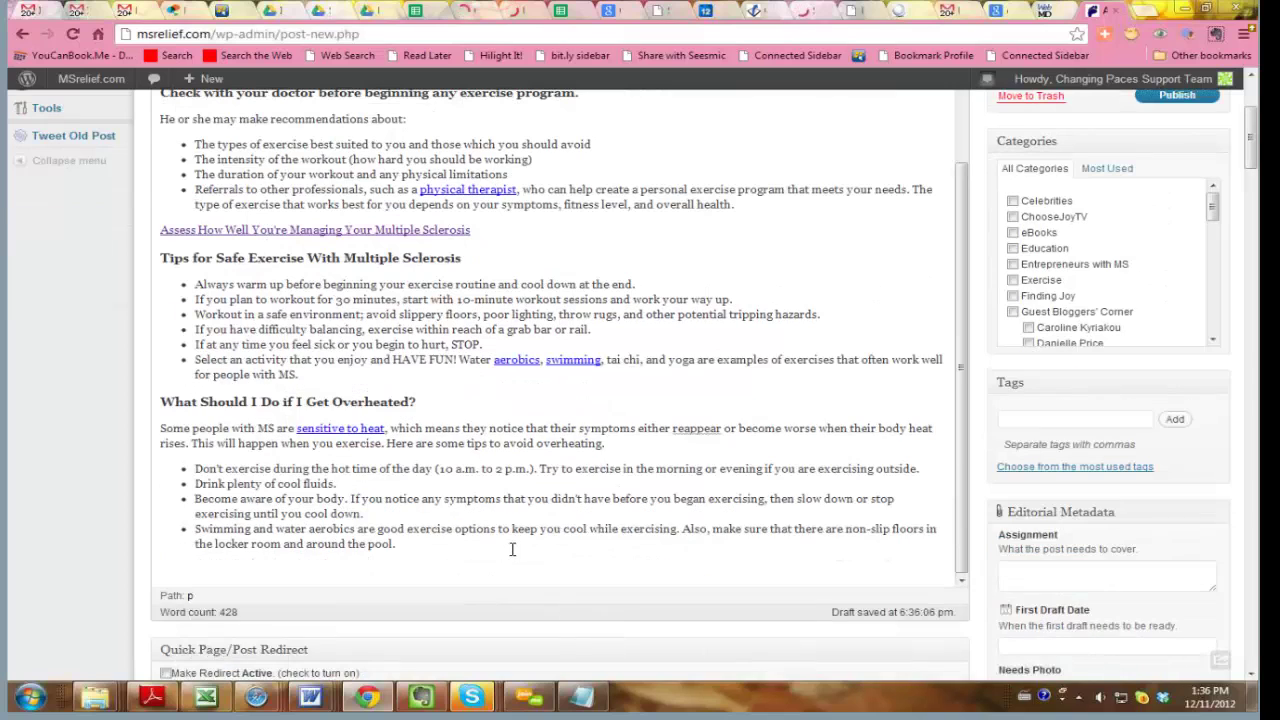
{"action": "key", "text": "Return"}
{"action": "key", "text": "Return"}
{"action": "type", "text": "Republished from:"}
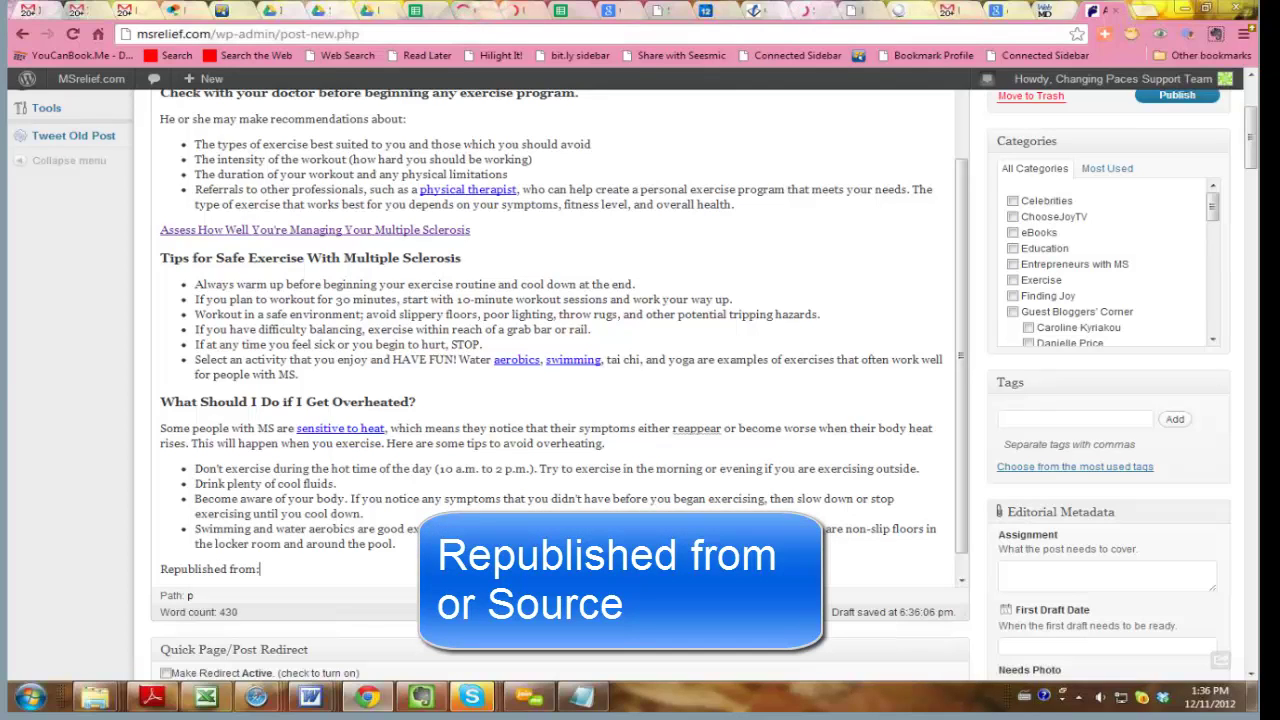
{"action": "key", "text": "Return"}
{"action": "type", "text": "Source:"}
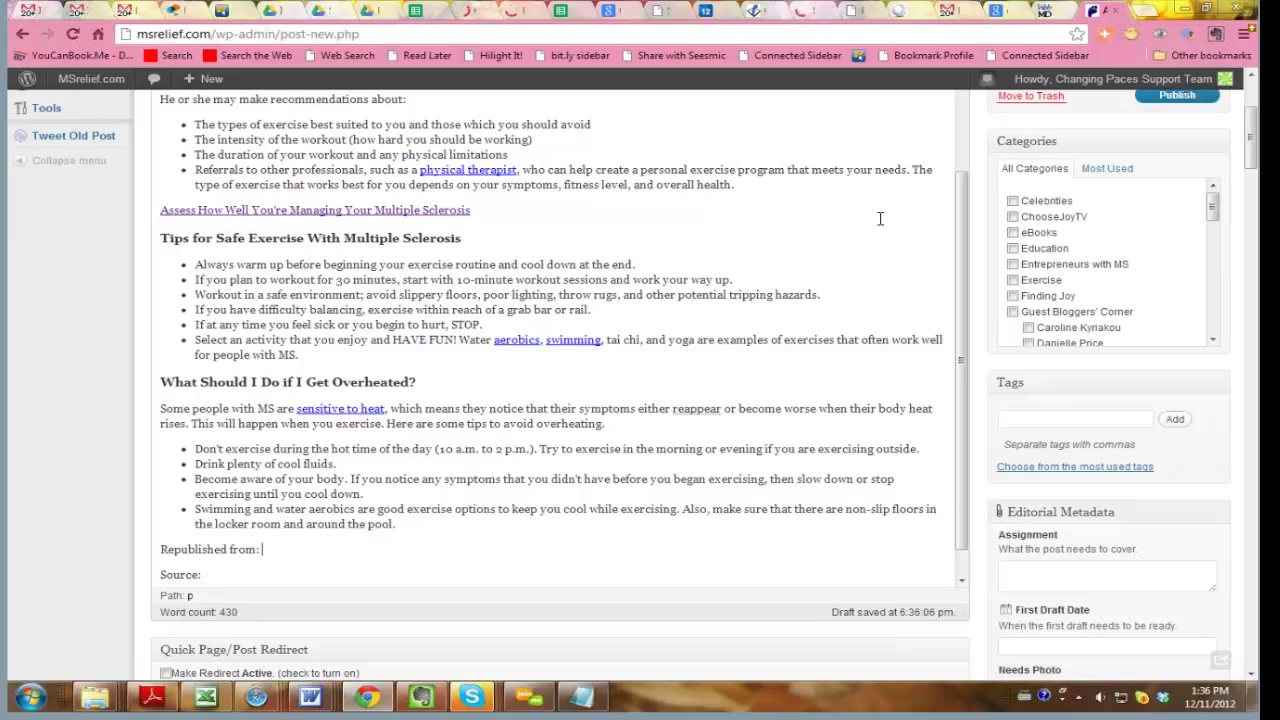
Step: Go back to the original WebMD "Multiple Sclerosis and Exercise" article, copy its web address, and return to the WordPress post
{"action": "left_click", "coordinate": [1047, 12]}
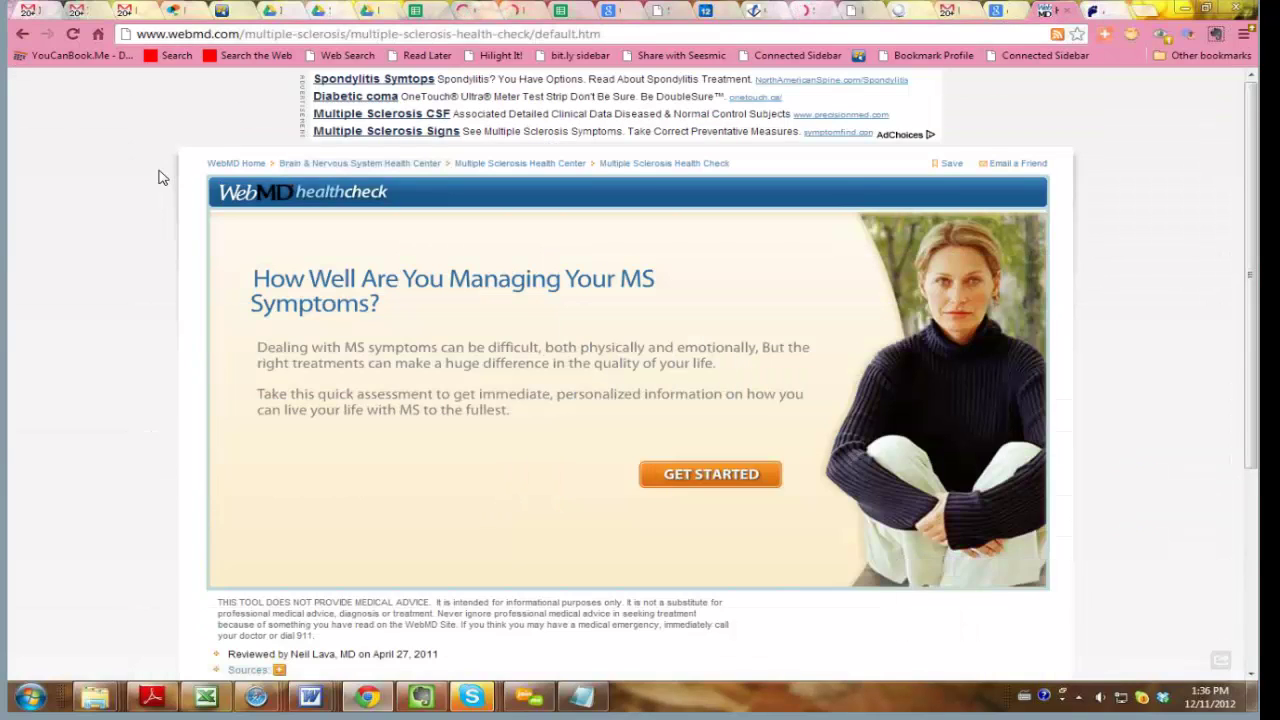
{"action": "left_click", "coordinate": [22, 33]}
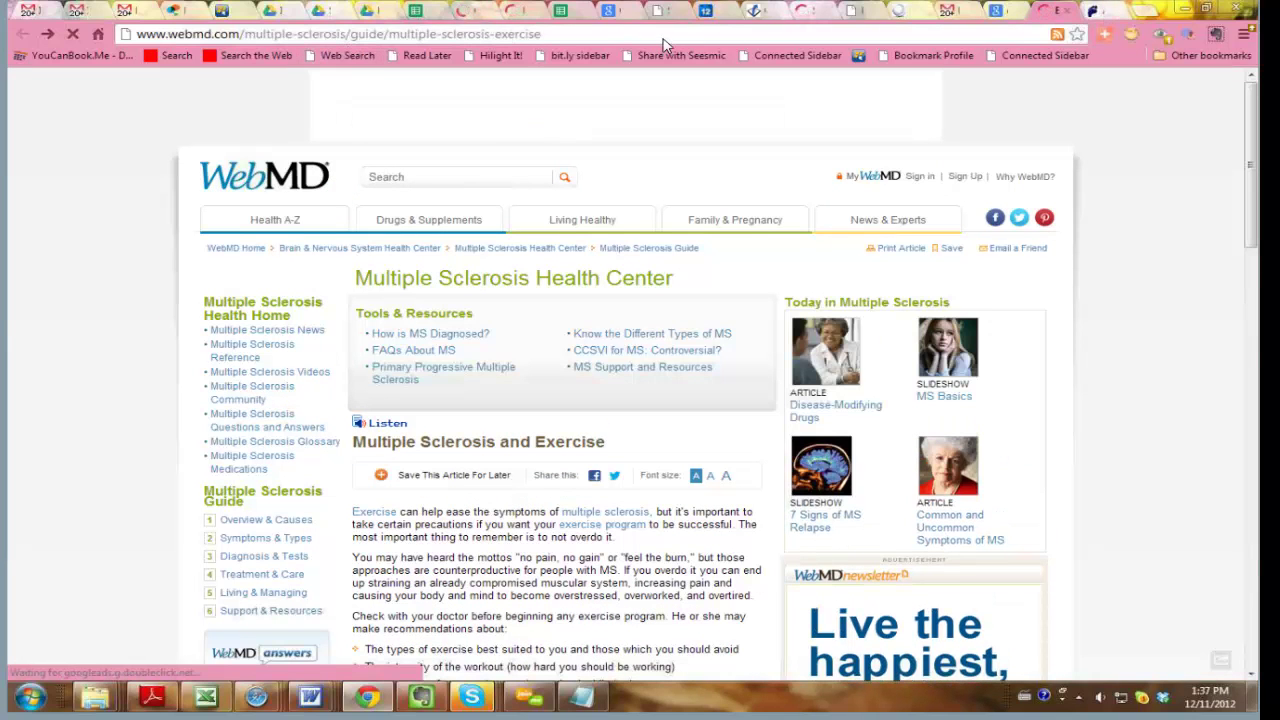
{"action": "scroll", "coordinate": [1077, 117], "scroll_direction": "down", "scroll_amount": 5}
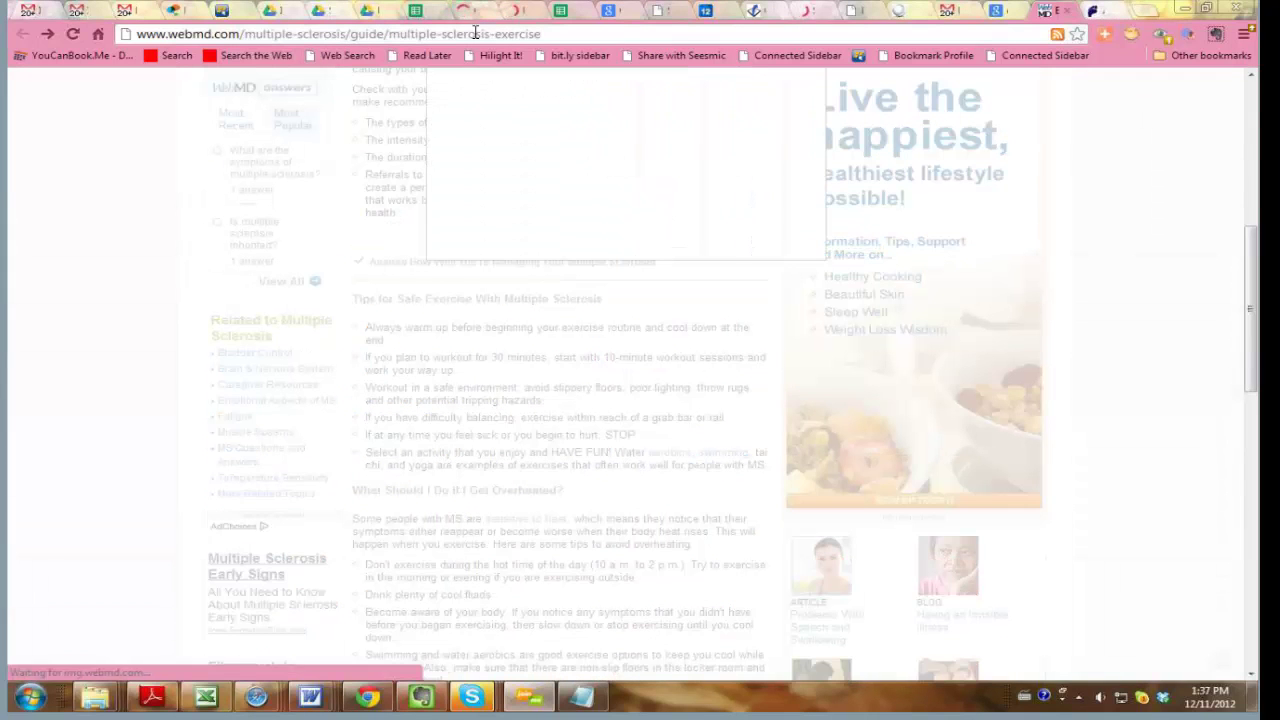
{"action": "left_click", "coordinate": [291, 33]}
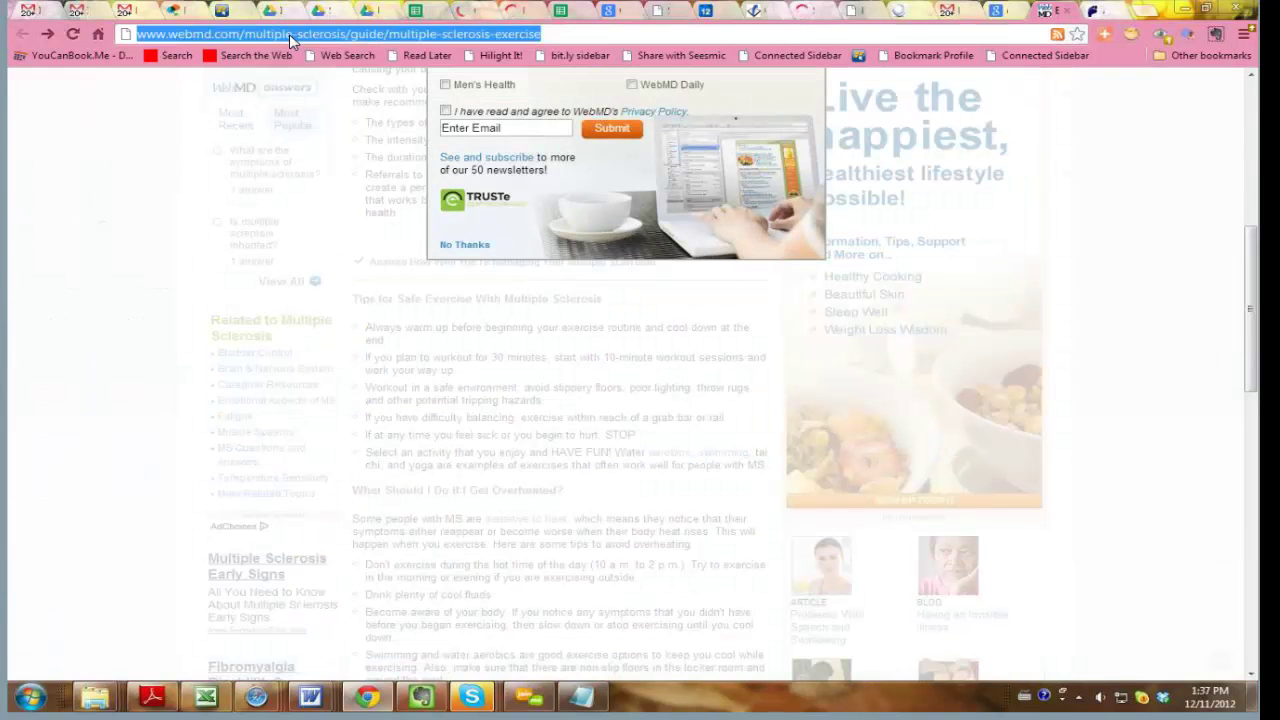
{"action": "right_click", "coordinate": [289, 34]}
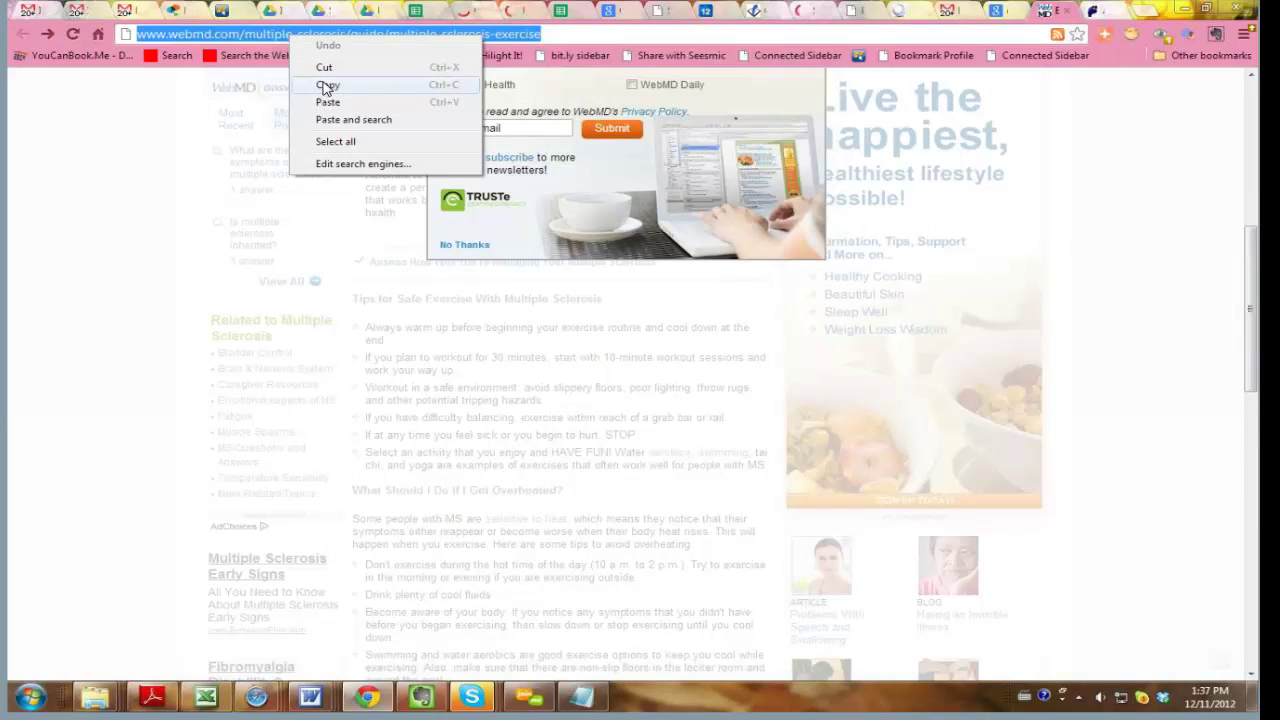
{"action": "left_click", "coordinate": [327, 86]}
{"action": "left_click", "coordinate": [1093, 12]}
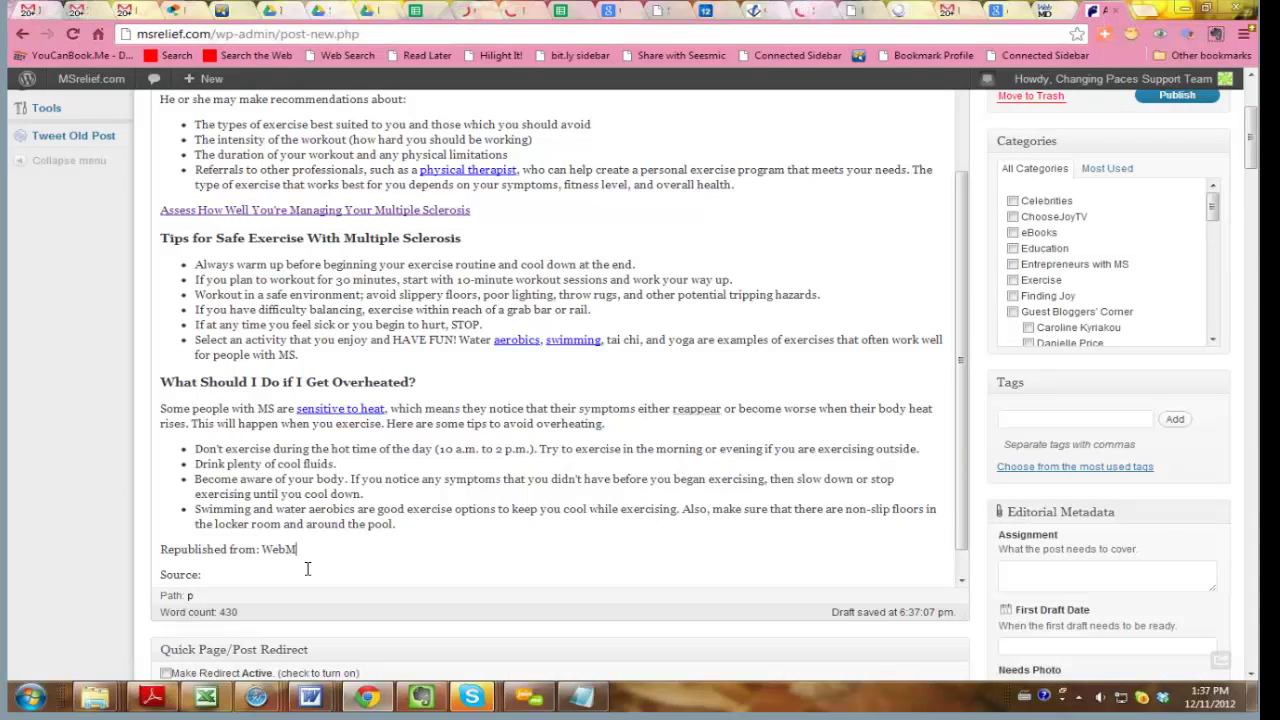
Step: Enter "WebMD" after "Republished from:" and insert a link on that word using the copied article address
{"action": "key", "text": "shift+Left"}
{"action": "key", "text": "shift+Left"}
{"action": "key", "text": "shift+Left"}
{"action": "key", "text": "shift+Left"}
{"action": "key", "text": "shift+Left"}
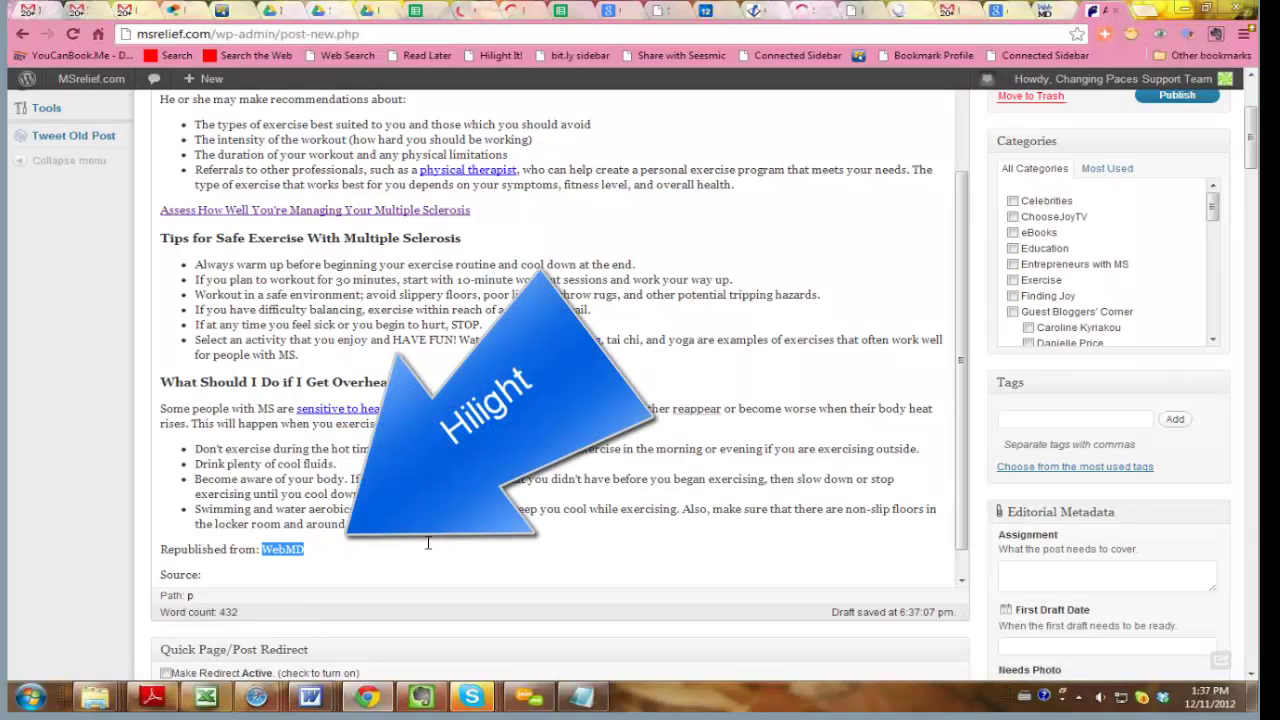
{"action": "scroll", "coordinate": [300, 270], "scroll_direction": "up", "scroll_amount": 1}
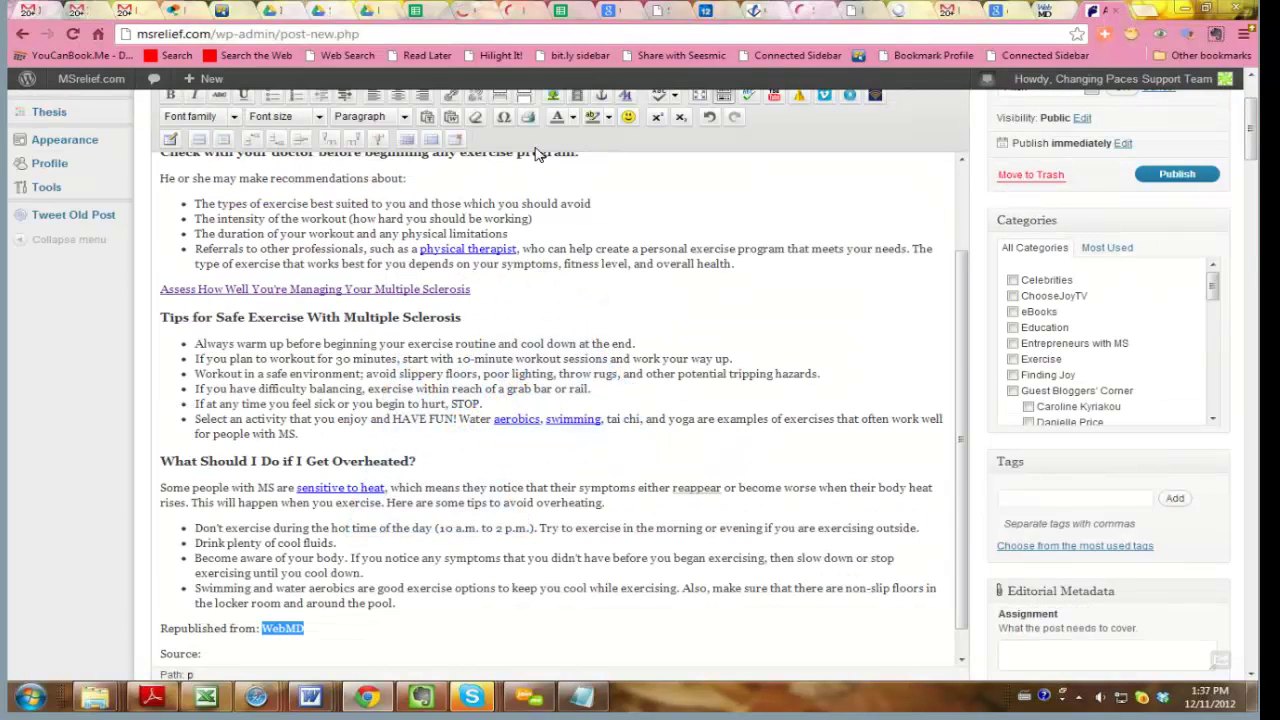
{"action": "scroll", "coordinate": [537, 153], "scroll_direction": "up", "scroll_amount": 1}
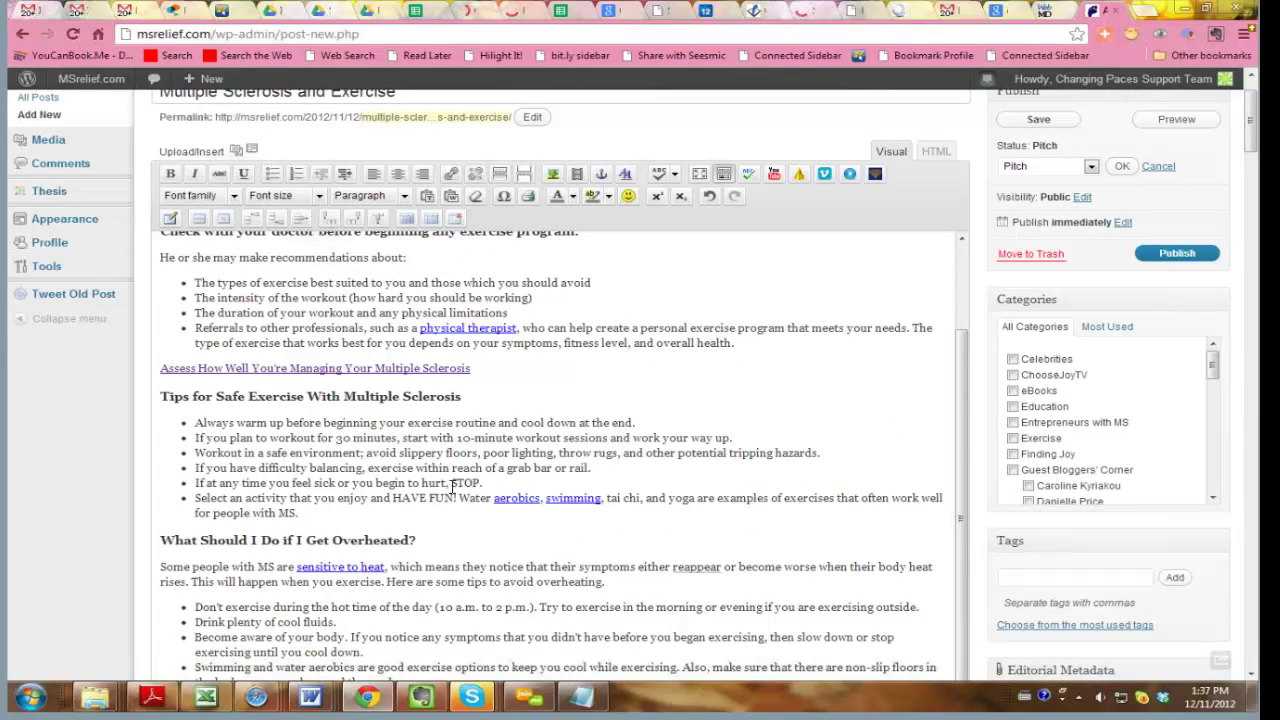
{"action": "scroll", "coordinate": [866, 537], "scroll_direction": "down", "scroll_amount": 2}
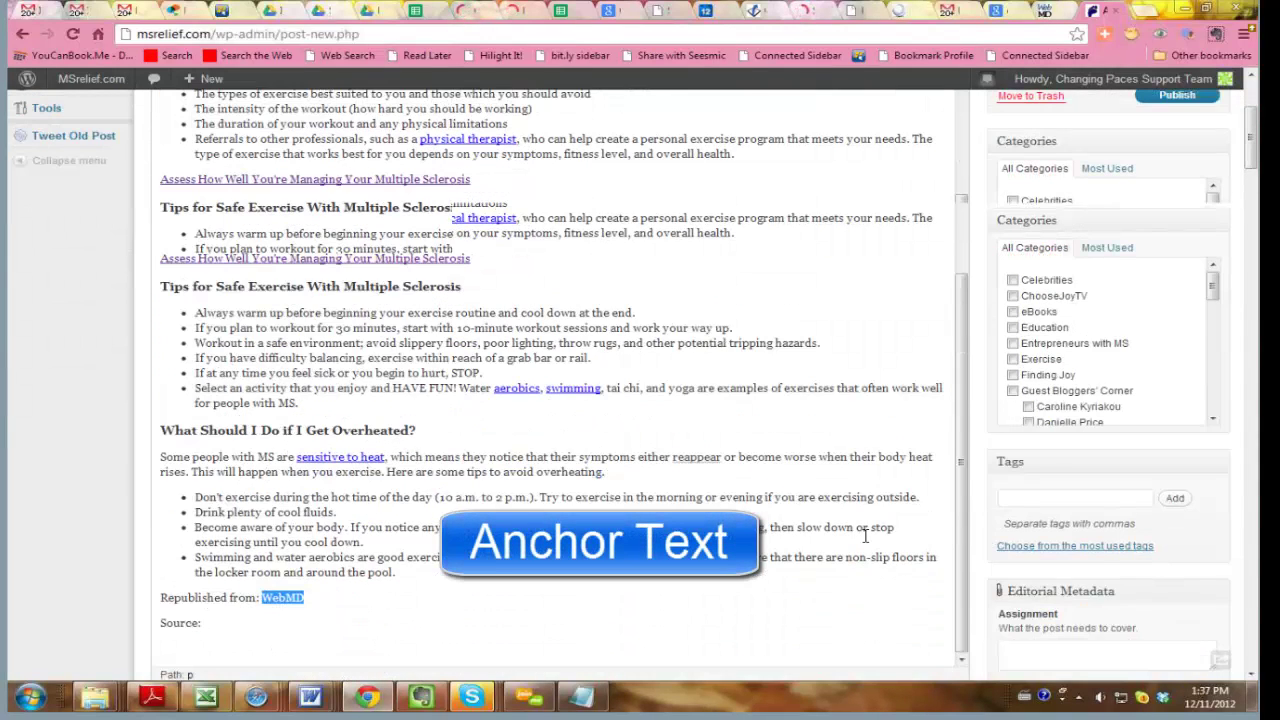
{"action": "scroll", "coordinate": [866, 537], "scroll_direction": "down", "scroll_amount": 1}
{"action": "scroll", "coordinate": [922, 408], "scroll_direction": "down", "scroll_amount": 1}
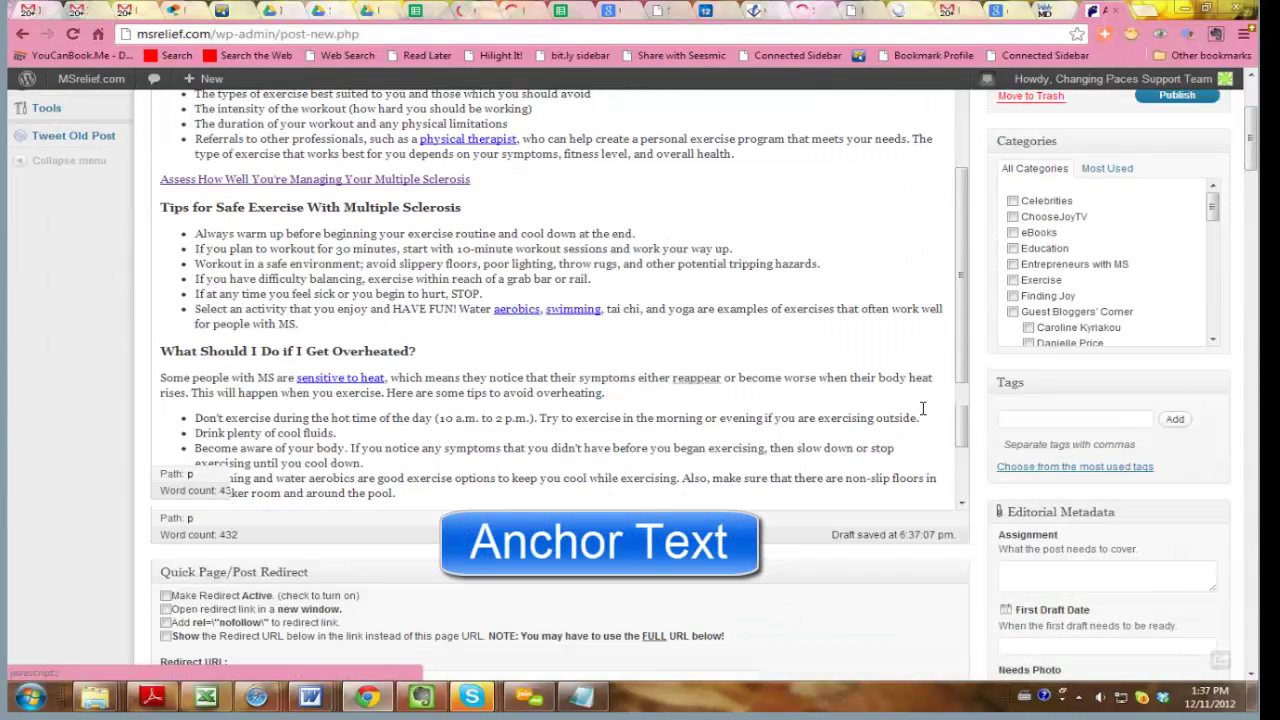
{"action": "scroll", "coordinate": [922, 408], "scroll_direction": "down", "scroll_amount": 4}
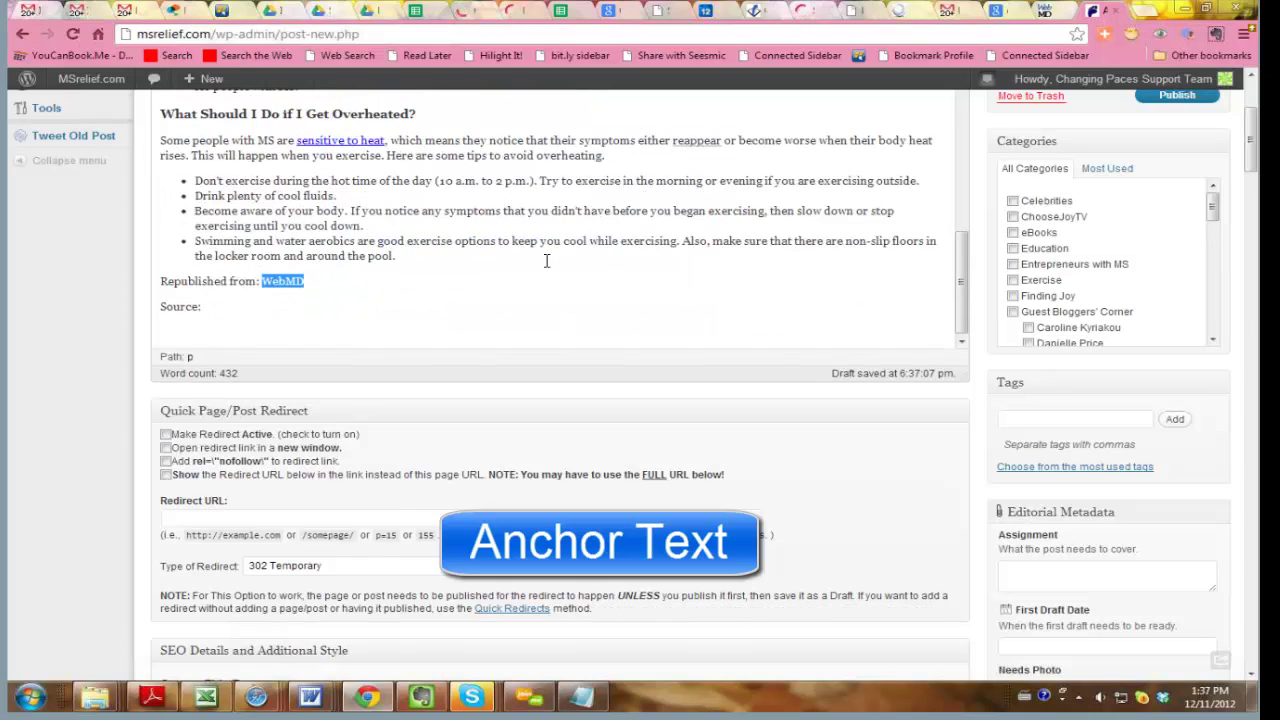
{"action": "scroll", "coordinate": [78, 229], "scroll_direction": "up", "scroll_amount": 3}
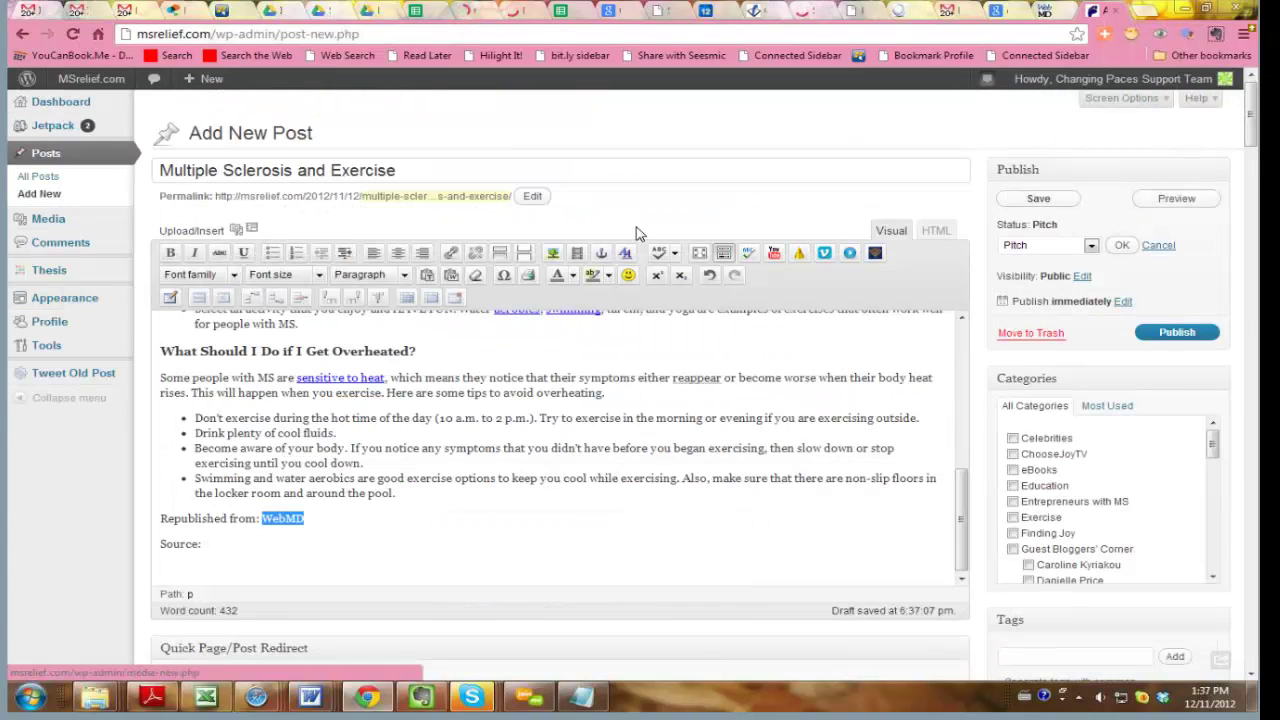
{"action": "left_click", "coordinate": [451, 256]}
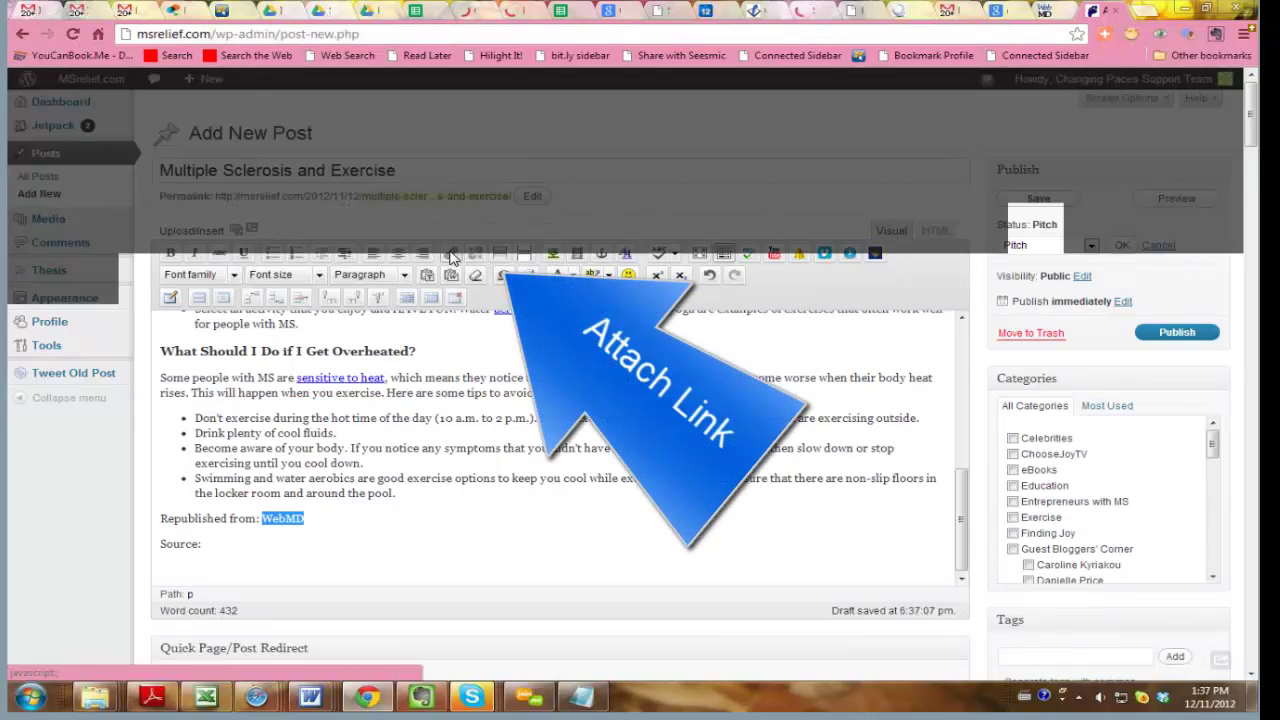
{"action": "key", "text": "ctrl+v"}
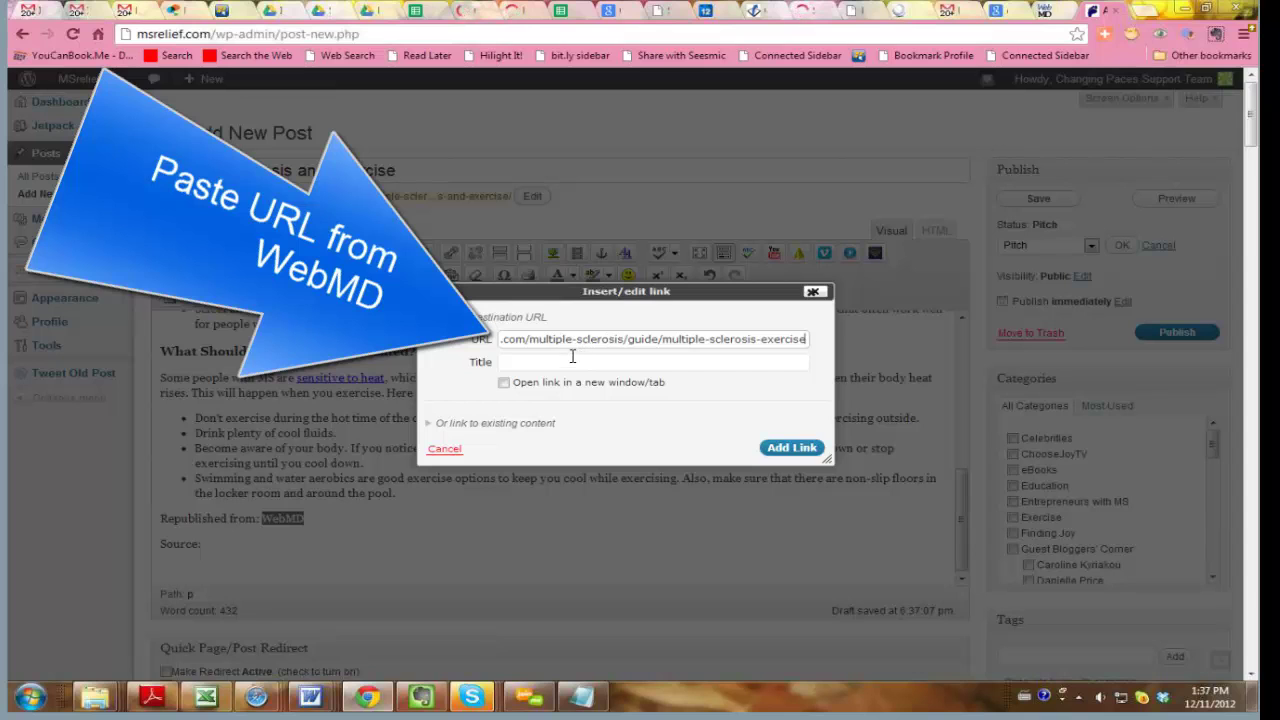
Step: Title the WebMD link "Click here to go to source article..." and add it to the post
{"action": "key", "text": "Home"}
{"action": "type", "text": "C"}
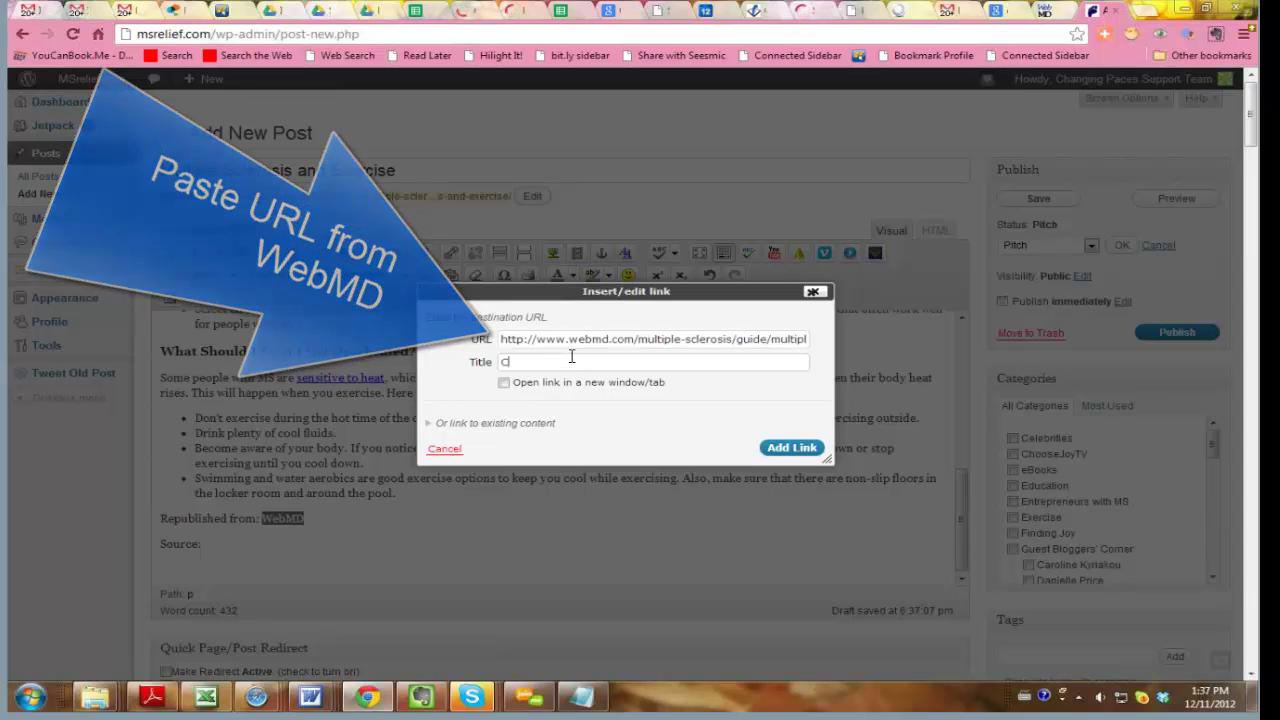
{"action": "type", "text": "lick here to go to source article"}
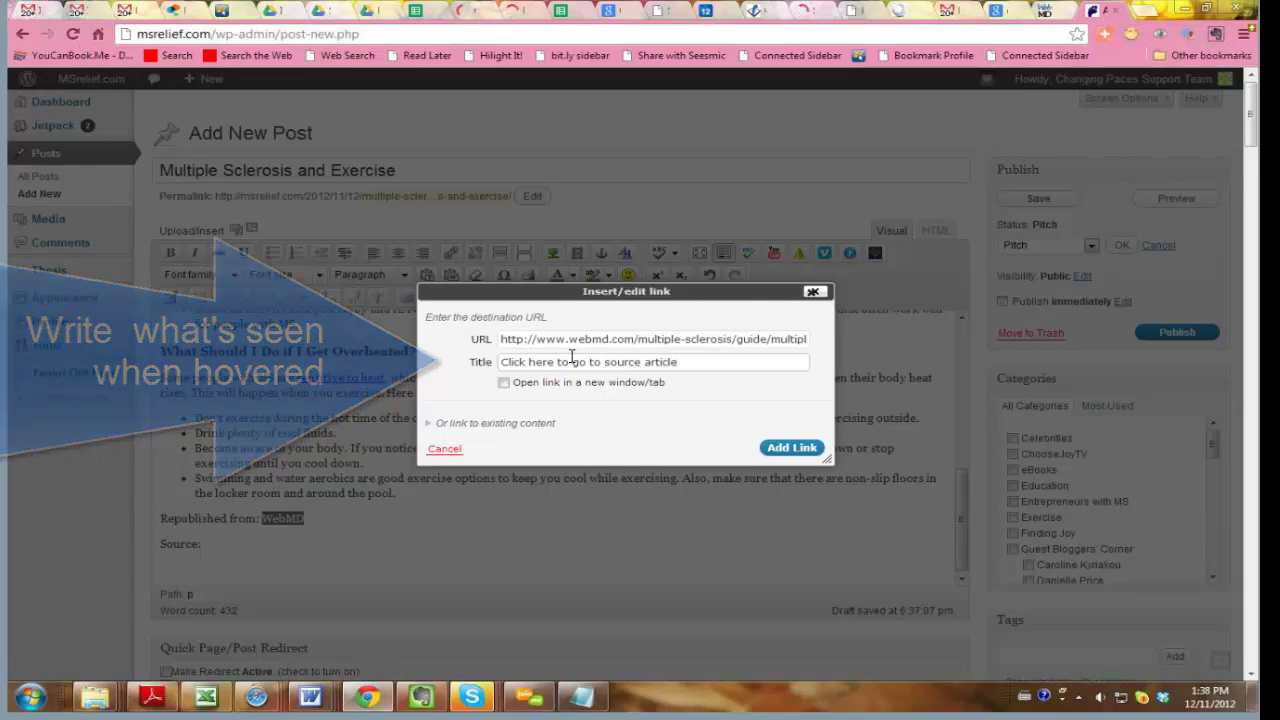
{"action": "type", "text": "..."}
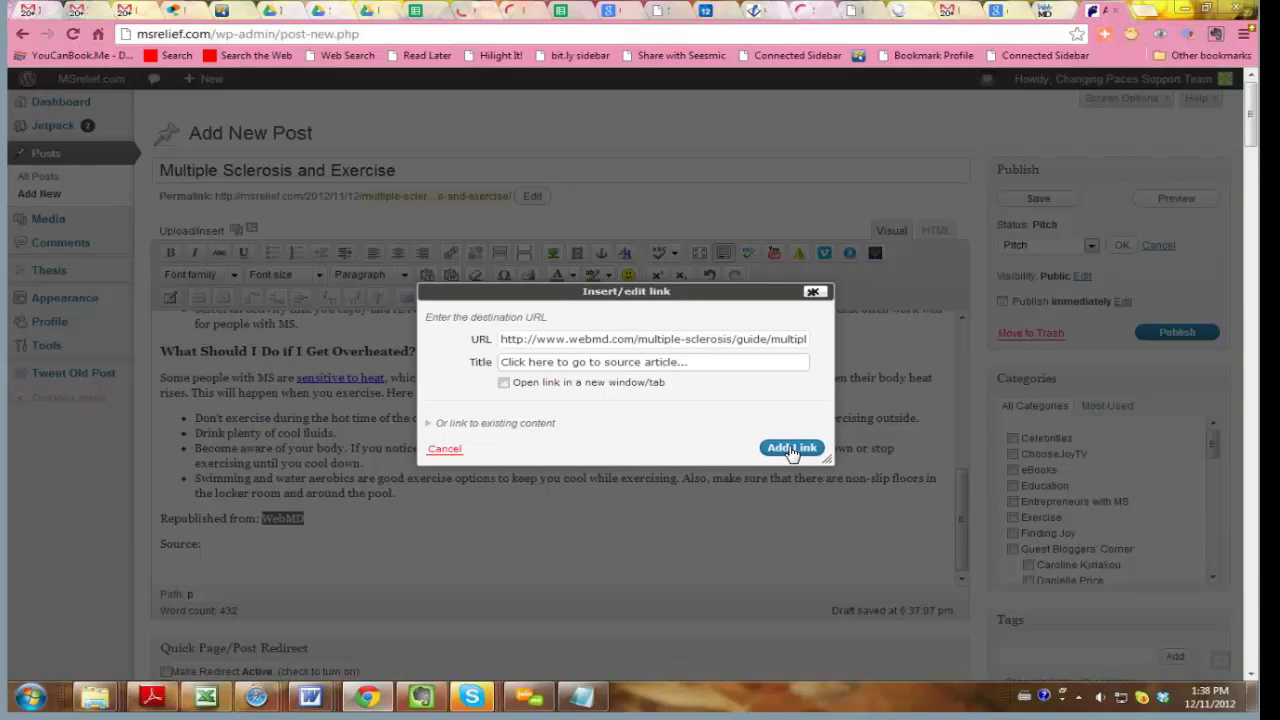
{"action": "left_click", "coordinate": [790, 447]}
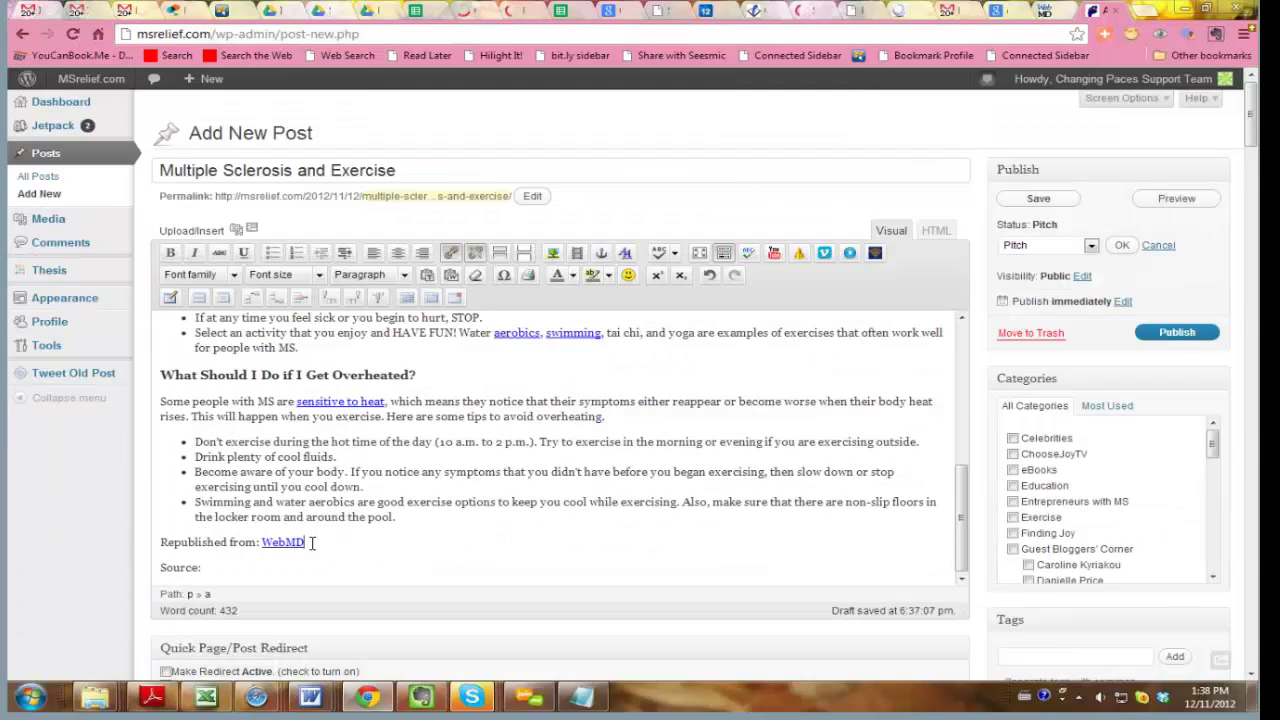
Step: Make the "Republished from: WebMD" line bold and delete the "Source:" line below it
{"action": "left_click_drag", "start_coordinate": [306, 541], "coordinate": [143, 540]}
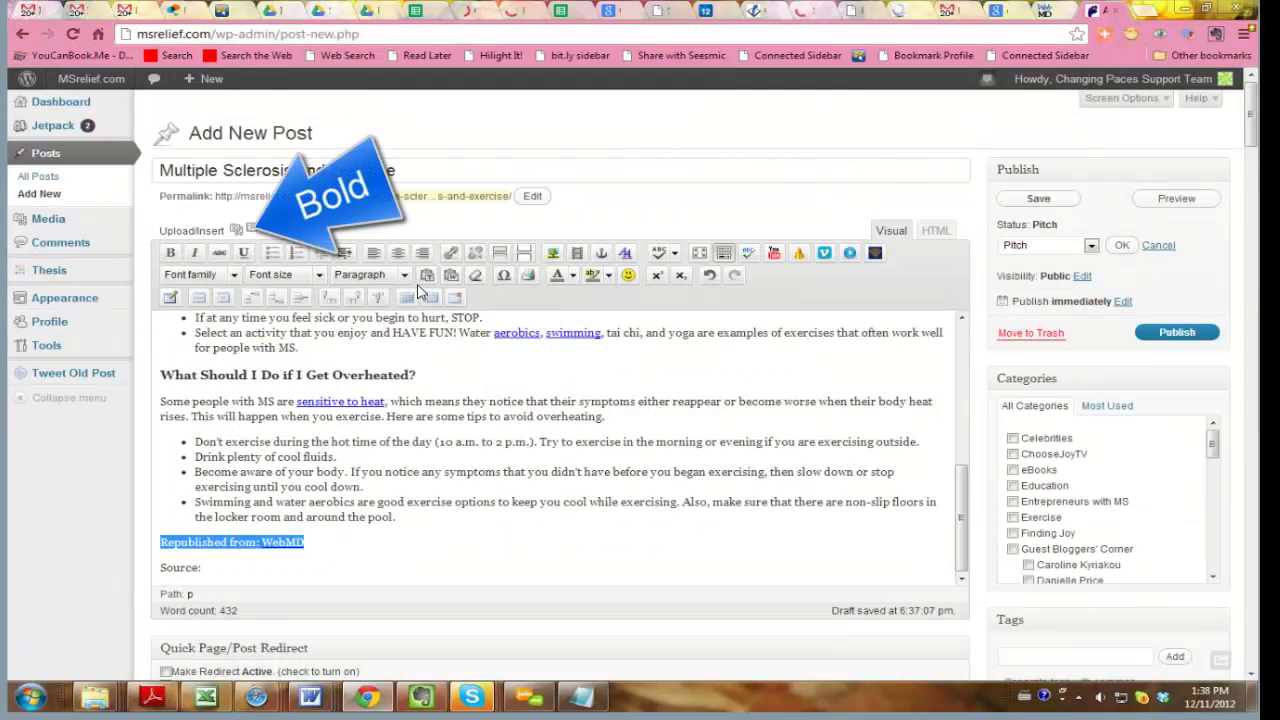
{"action": "left_click", "coordinate": [171, 257]}
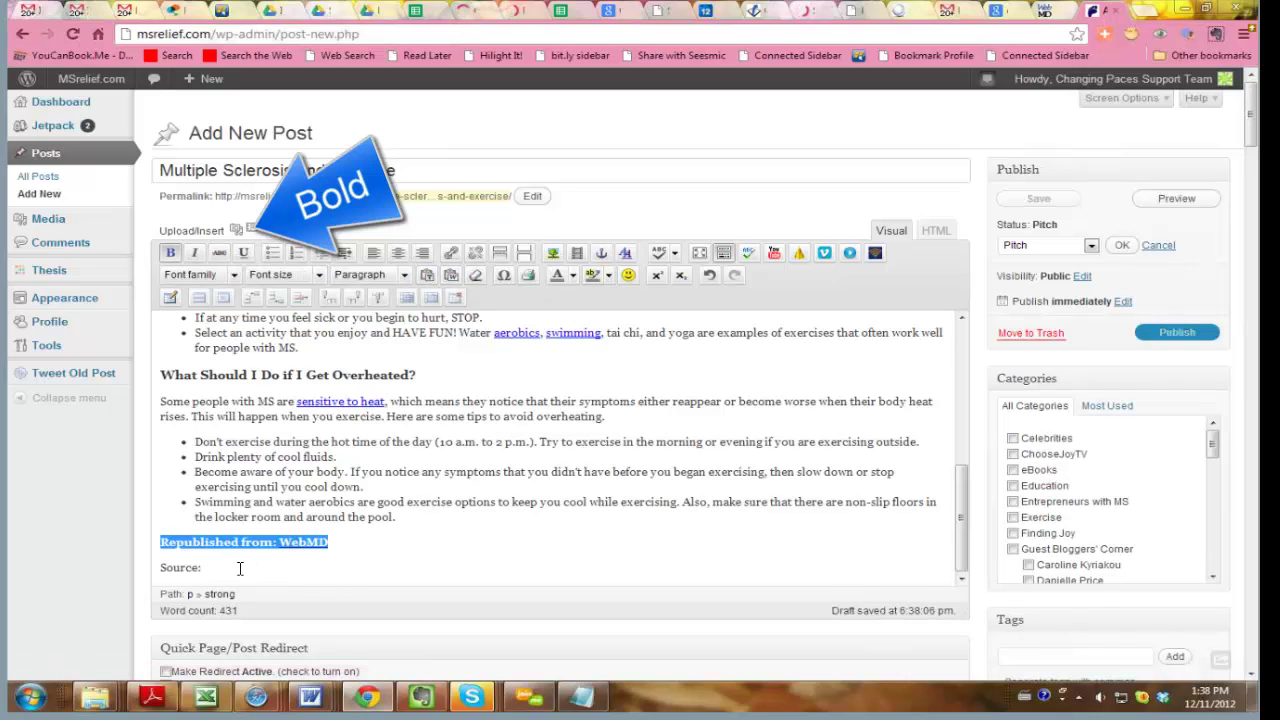
{"action": "double_click", "coordinate": [163, 565]}
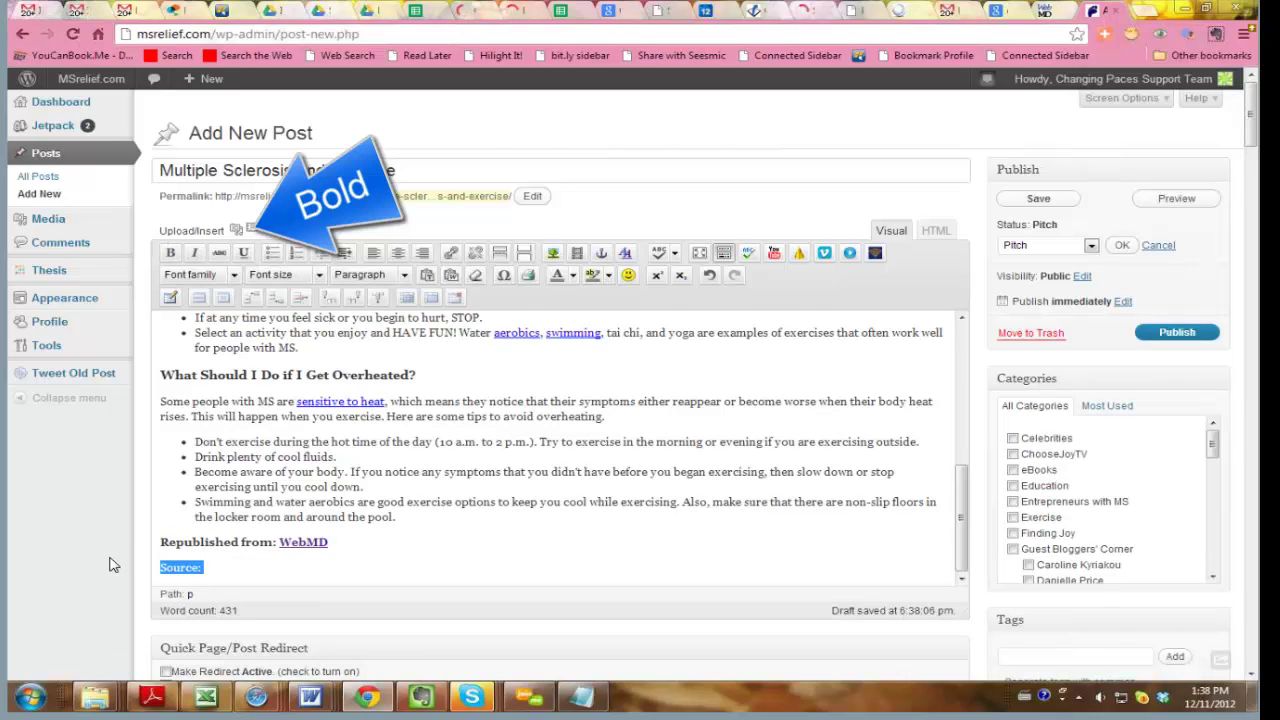
{"action": "key", "text": "BackSpace"}
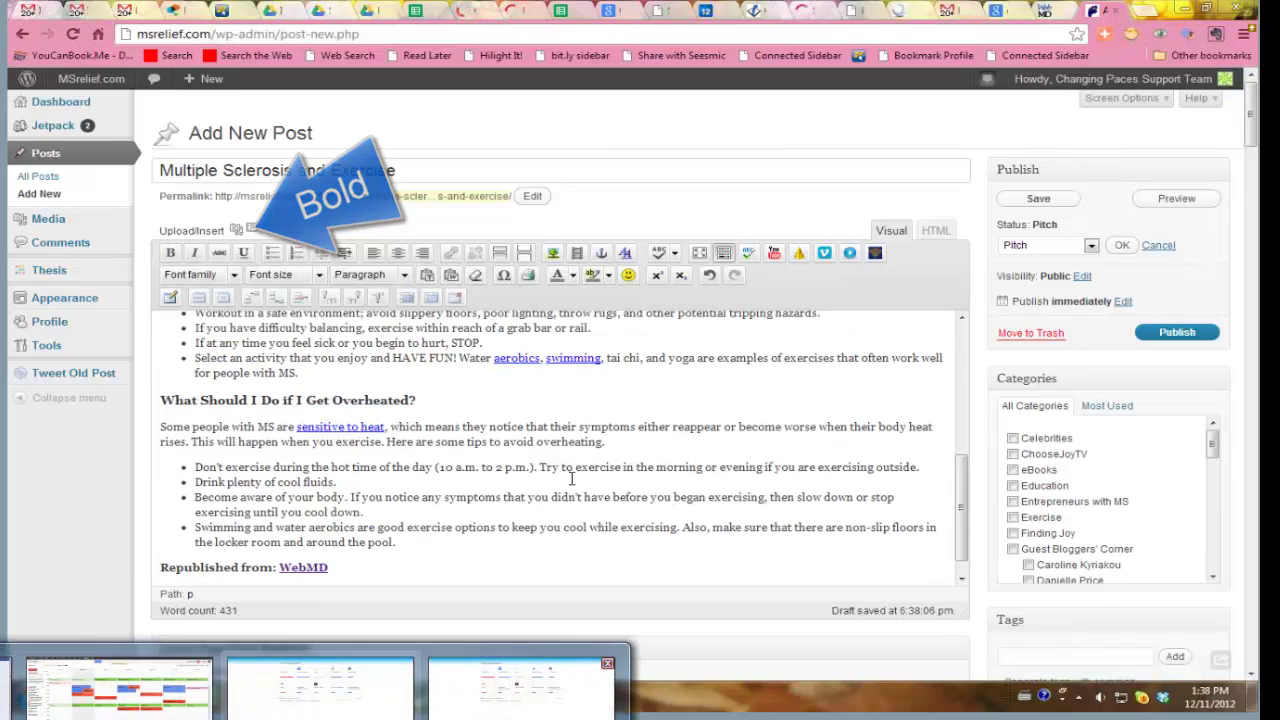
Step: Change the post status to Draft and save the post
{"action": "scroll", "coordinate": [571, 478], "scroll_direction": "up", "scroll_amount": 3}
{"action": "scroll", "coordinate": [571, 478], "scroll_direction": "up", "scroll_amount": 5}
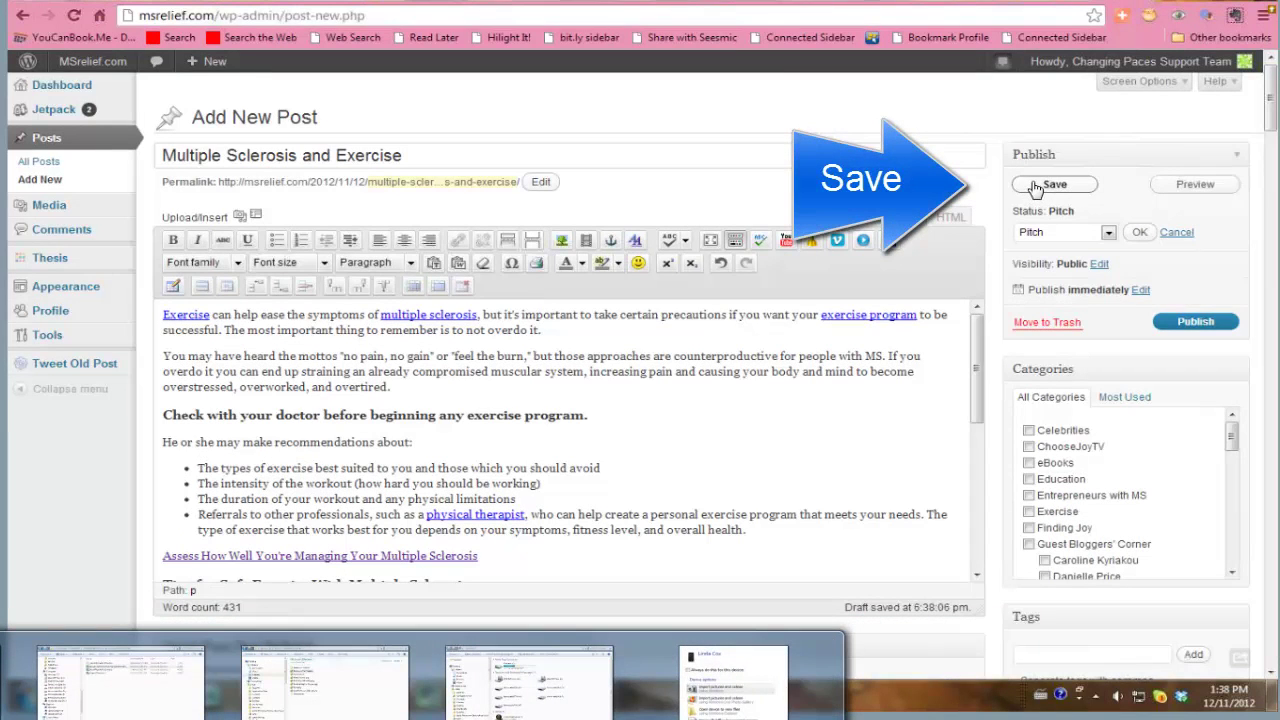
{"action": "left_click", "coordinate": [1108, 233]}
{"action": "left_click", "coordinate": [1024, 247]}
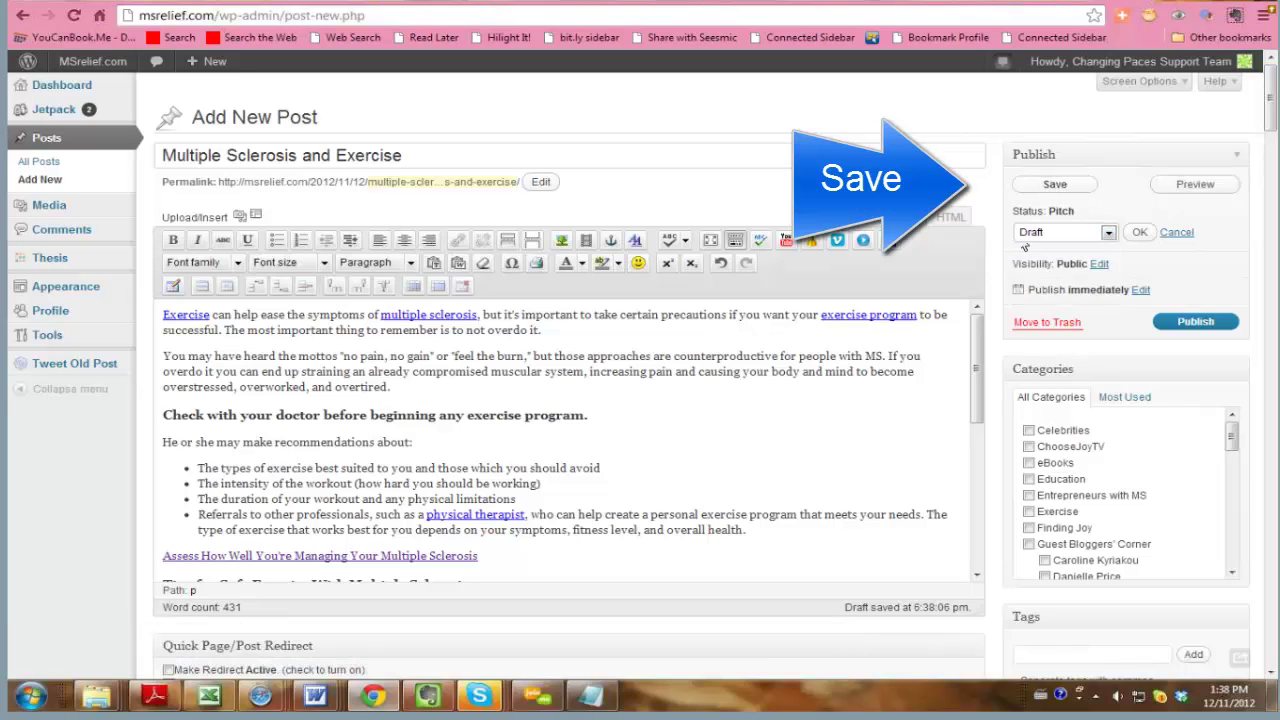
{"action": "left_click", "coordinate": [1050, 186]}
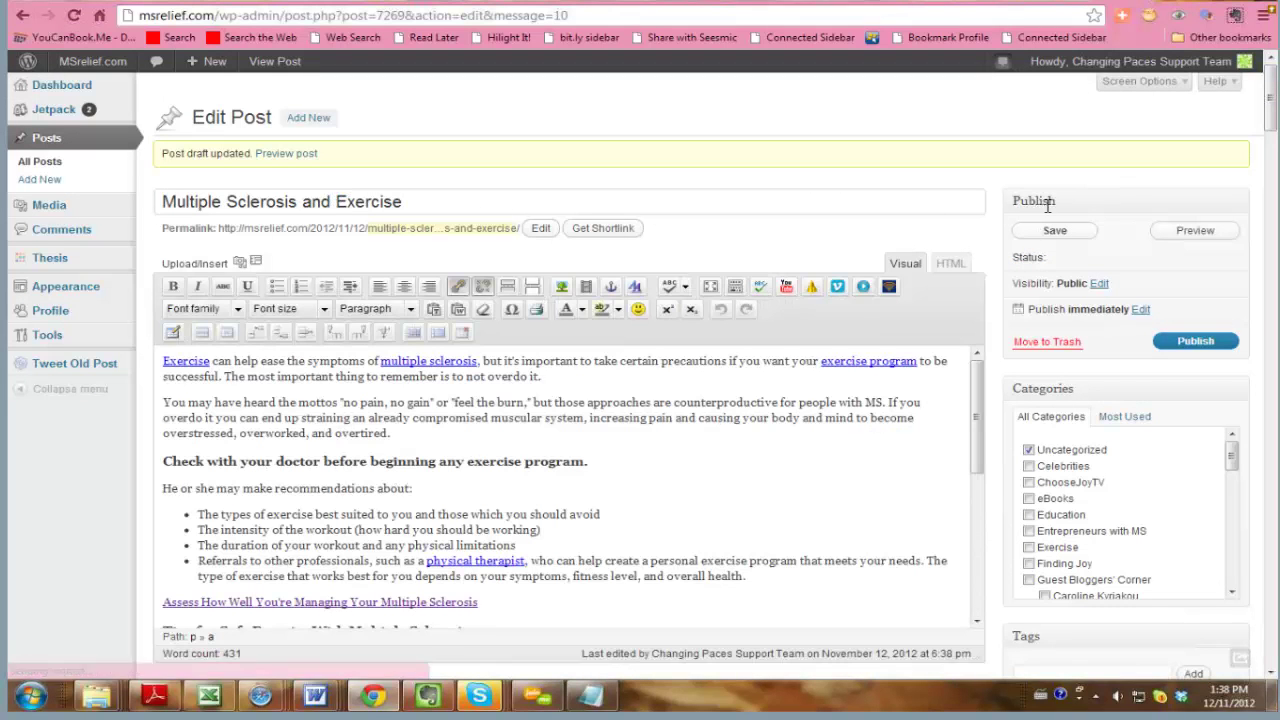
Step: Preview the saved post, check its layout down to the end, test the WebMD source link, and return to editing the post
{"action": "left_click", "coordinate": [1195, 236]}
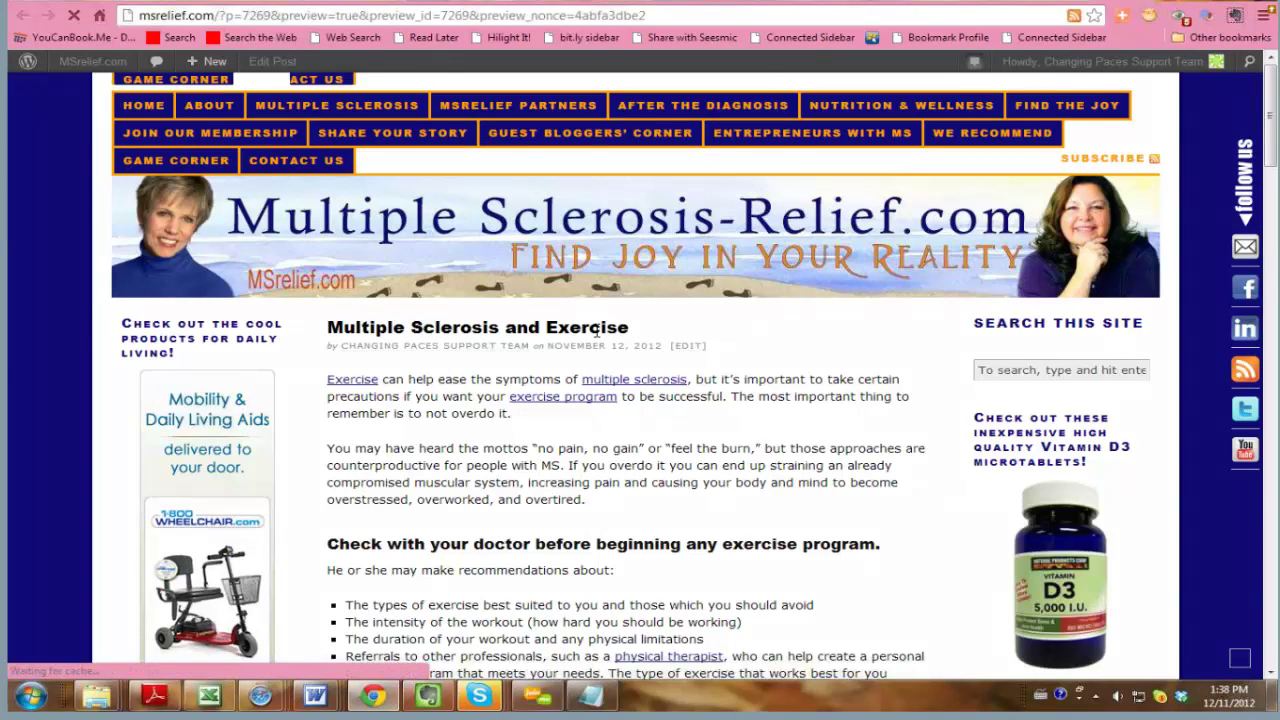
{"action": "scroll", "coordinate": [612, 330], "scroll_direction": "down", "scroll_amount": 1}
{"action": "scroll", "coordinate": [789, 357], "scroll_direction": "down", "scroll_amount": 2}
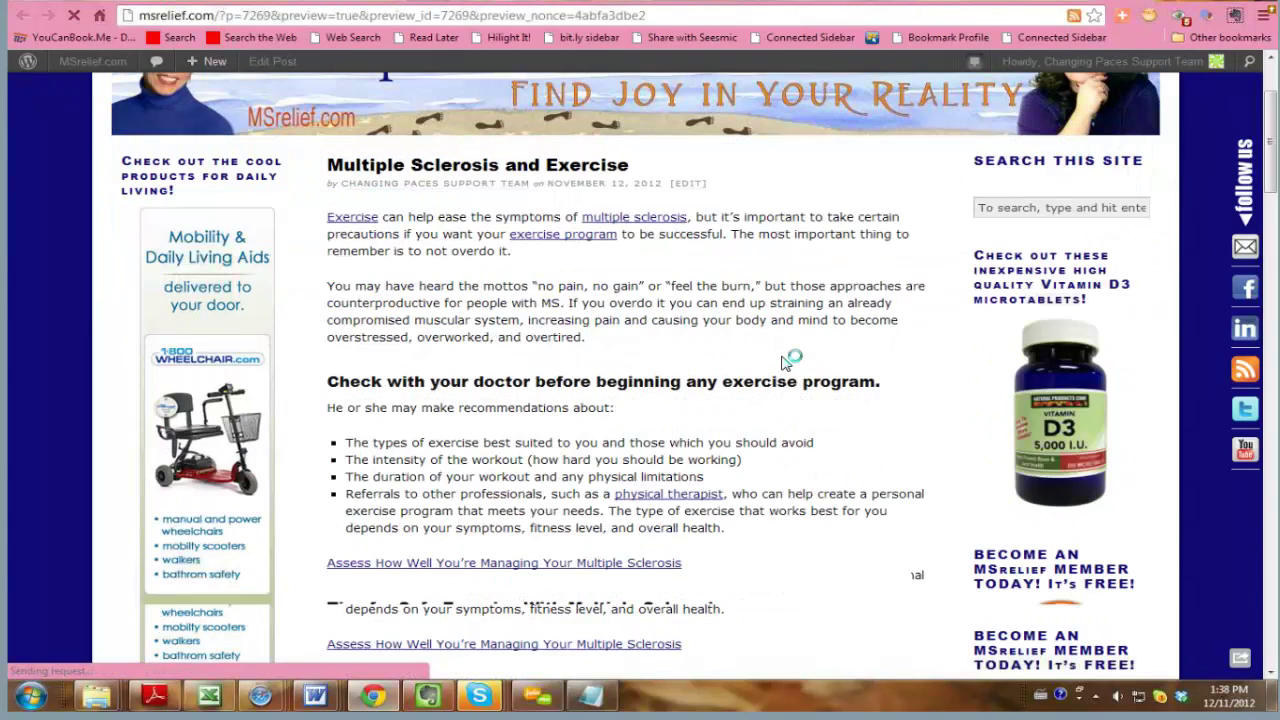
{"action": "scroll", "coordinate": [529, 517], "scroll_direction": "down", "scroll_amount": 3}
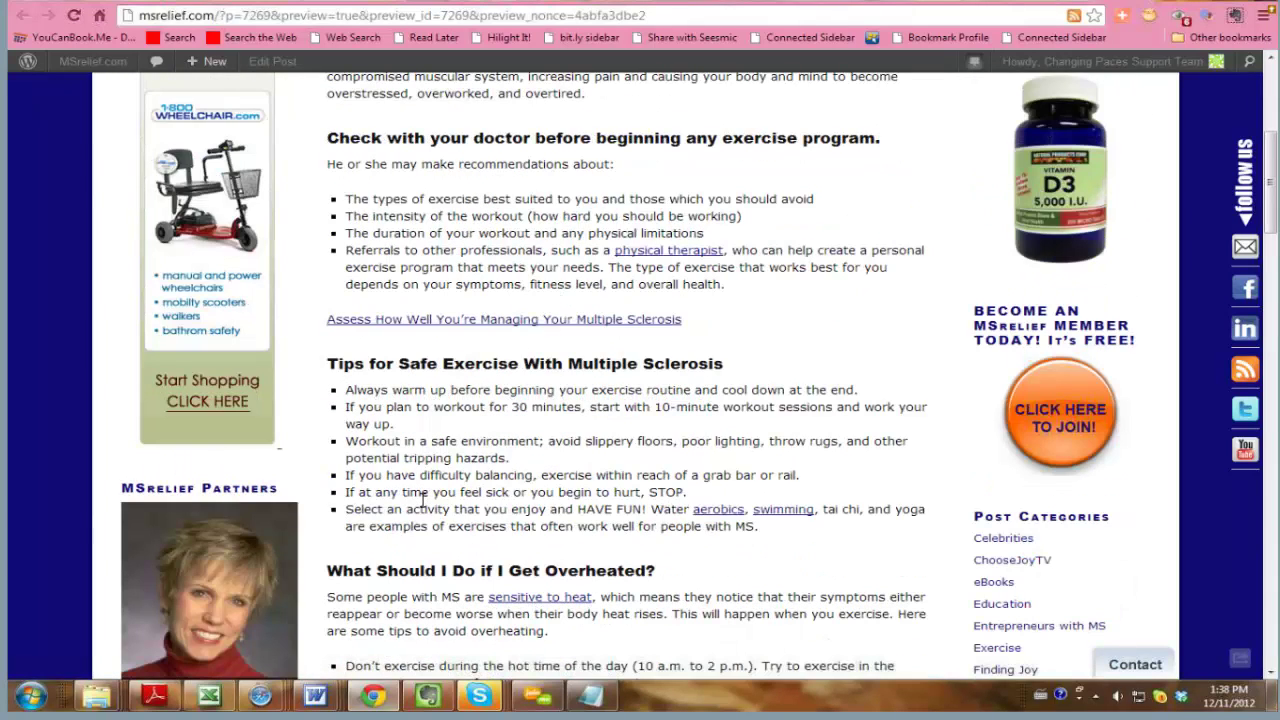
{"action": "scroll", "coordinate": [698, 584], "scroll_direction": "down", "scroll_amount": 1}
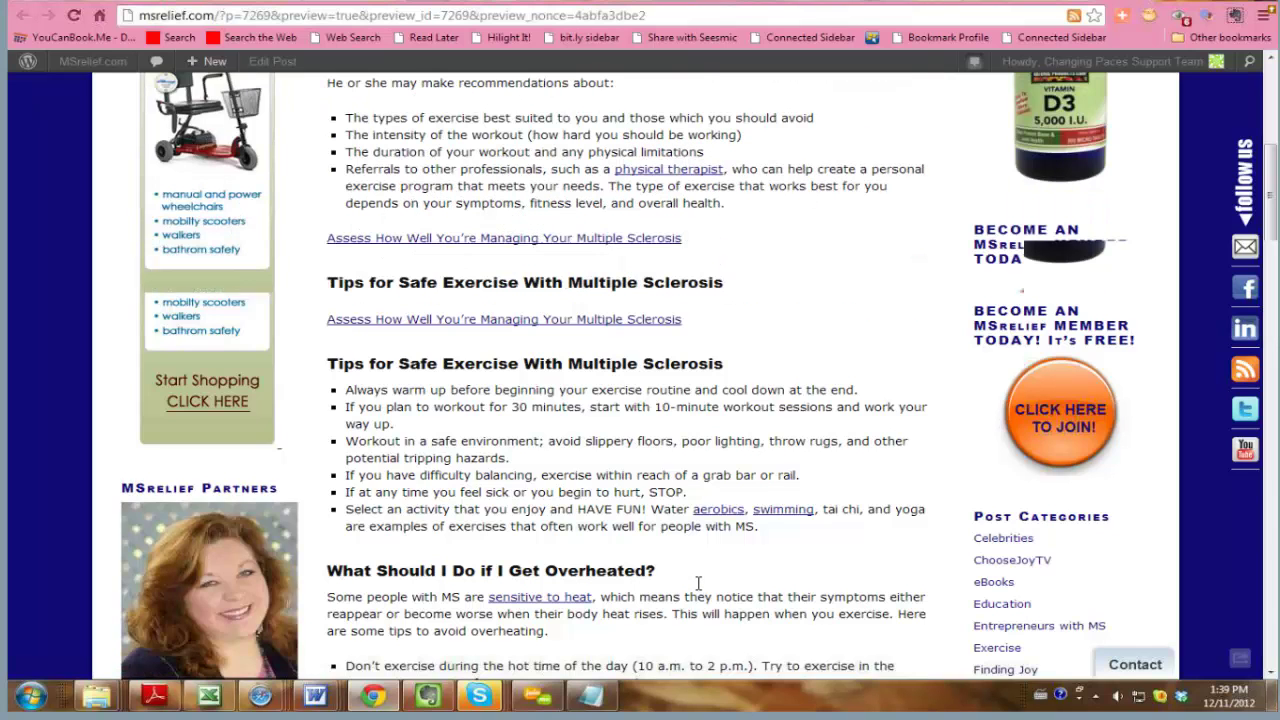
{"action": "scroll", "coordinate": [698, 584], "scroll_direction": "down", "scroll_amount": 2}
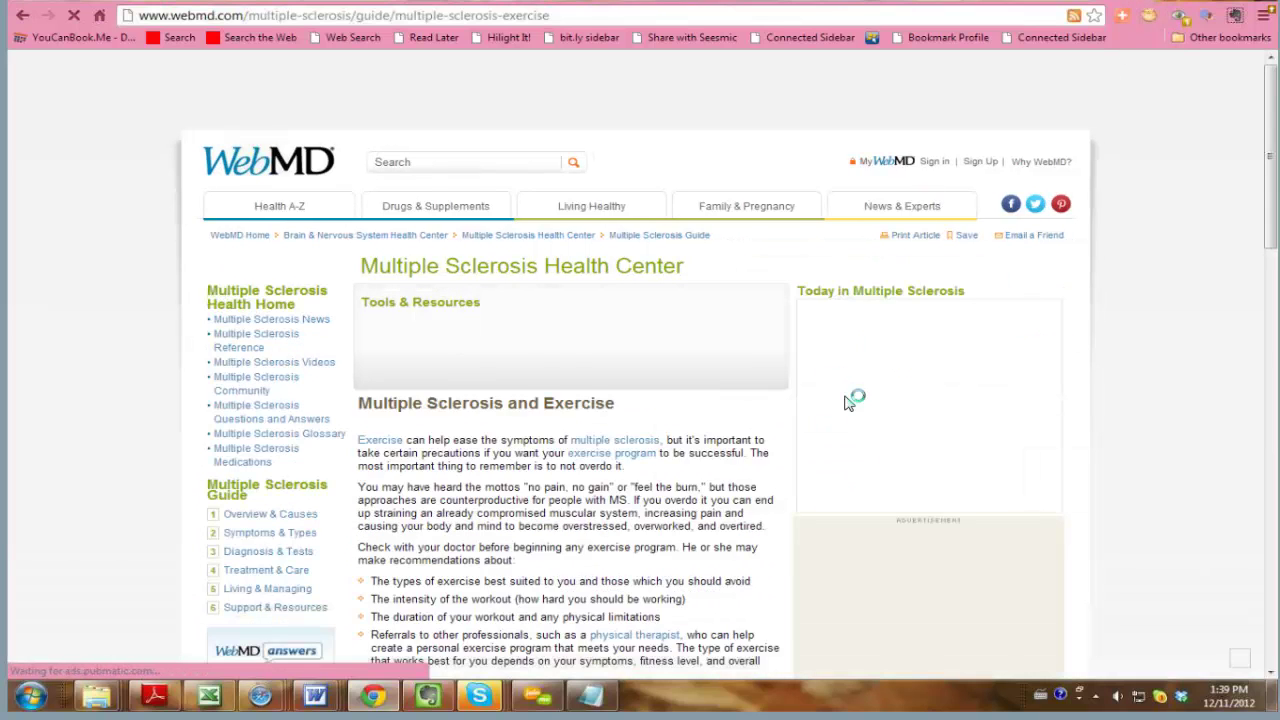
{"action": "key", "text": "alt+Left"}
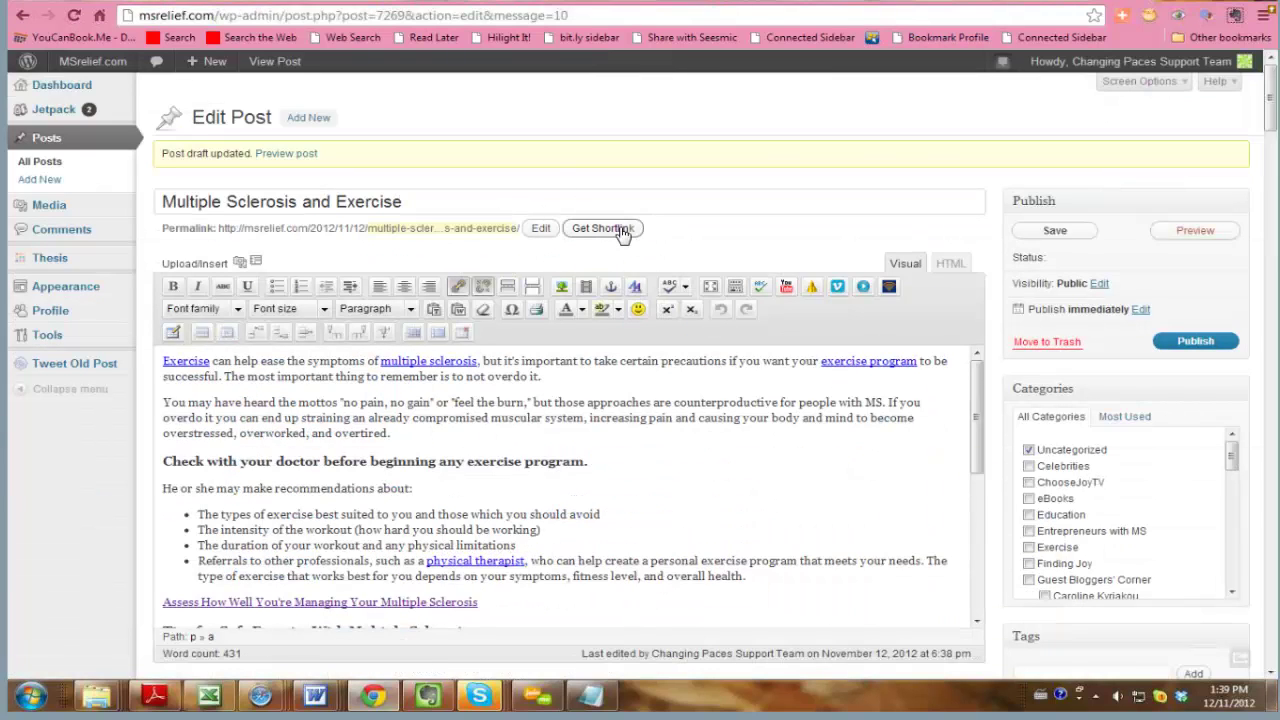
Step: Set the WebMD link in the "Republished from:" line to open in a new window/tab and update it
{"action": "scroll", "coordinate": [655, 484], "scroll_direction": "down", "scroll_amount": 10}
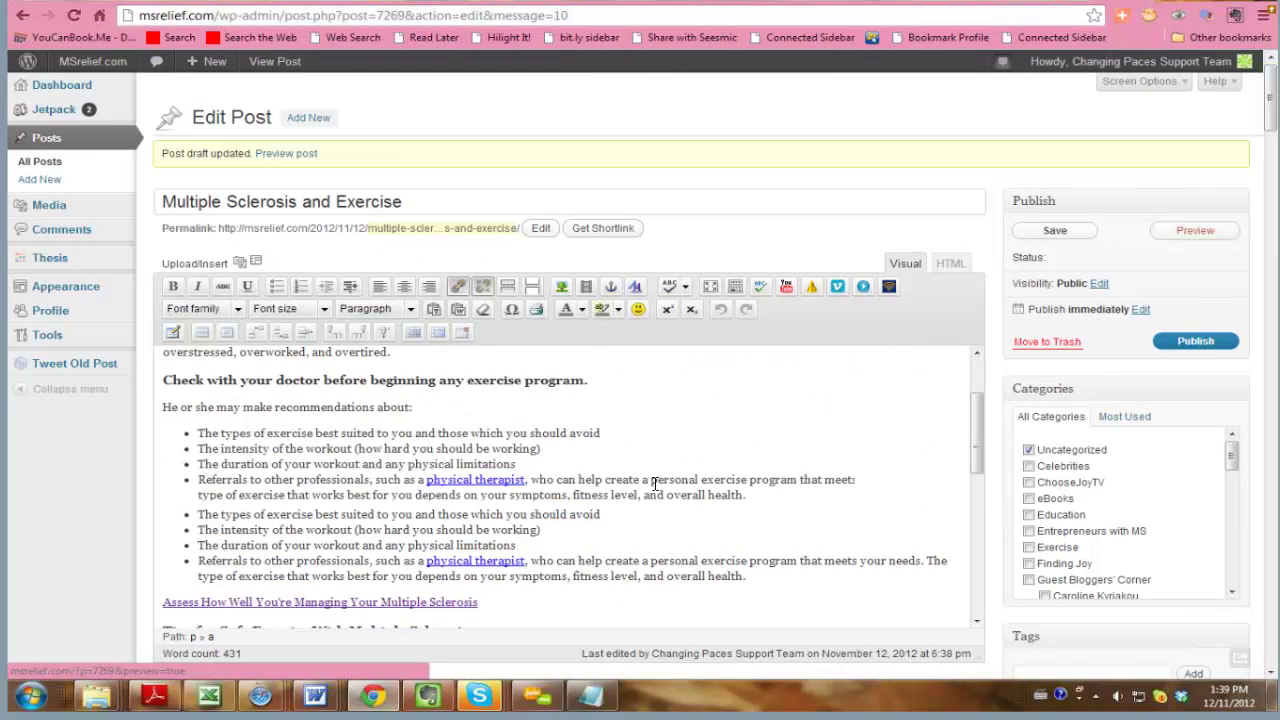
{"action": "scroll", "coordinate": [655, 484], "scroll_direction": "down", "scroll_amount": 2}
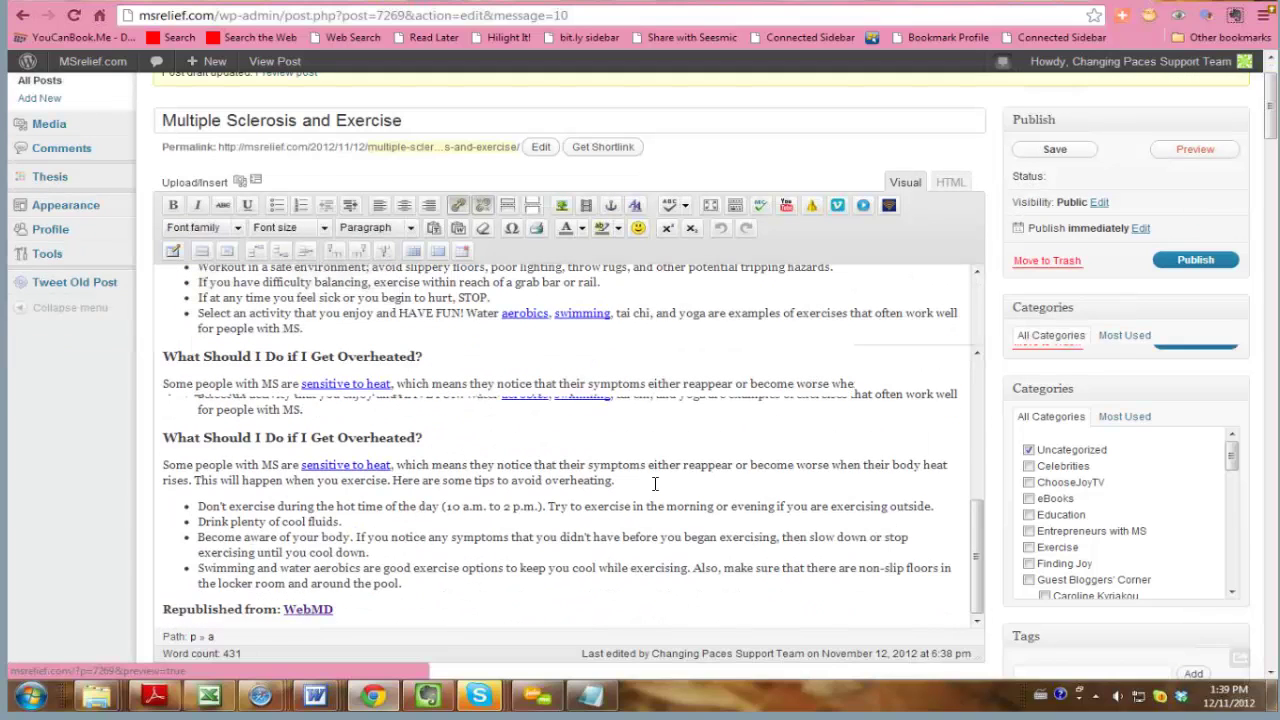
{"action": "left_click_drag", "start_coordinate": [337, 532], "coordinate": [286, 527]}
{"action": "key", "text": "ctrl+b"}
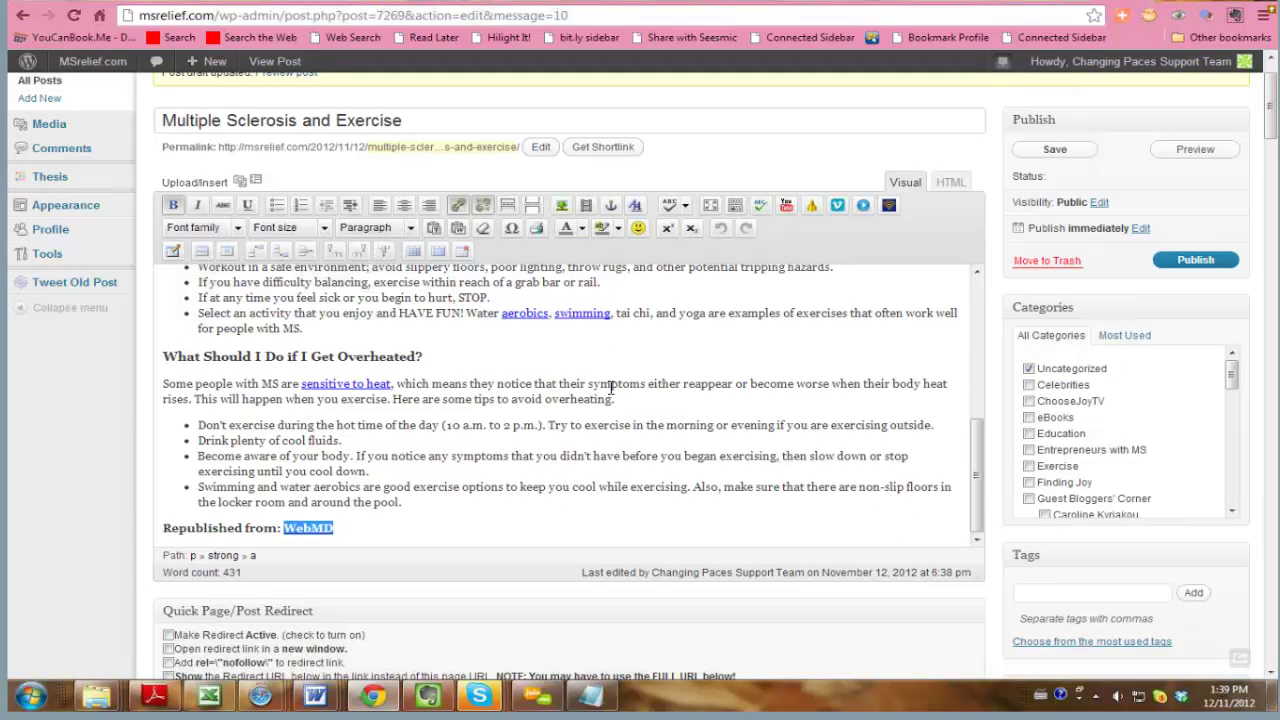
{"action": "left_click", "coordinate": [457, 205]}
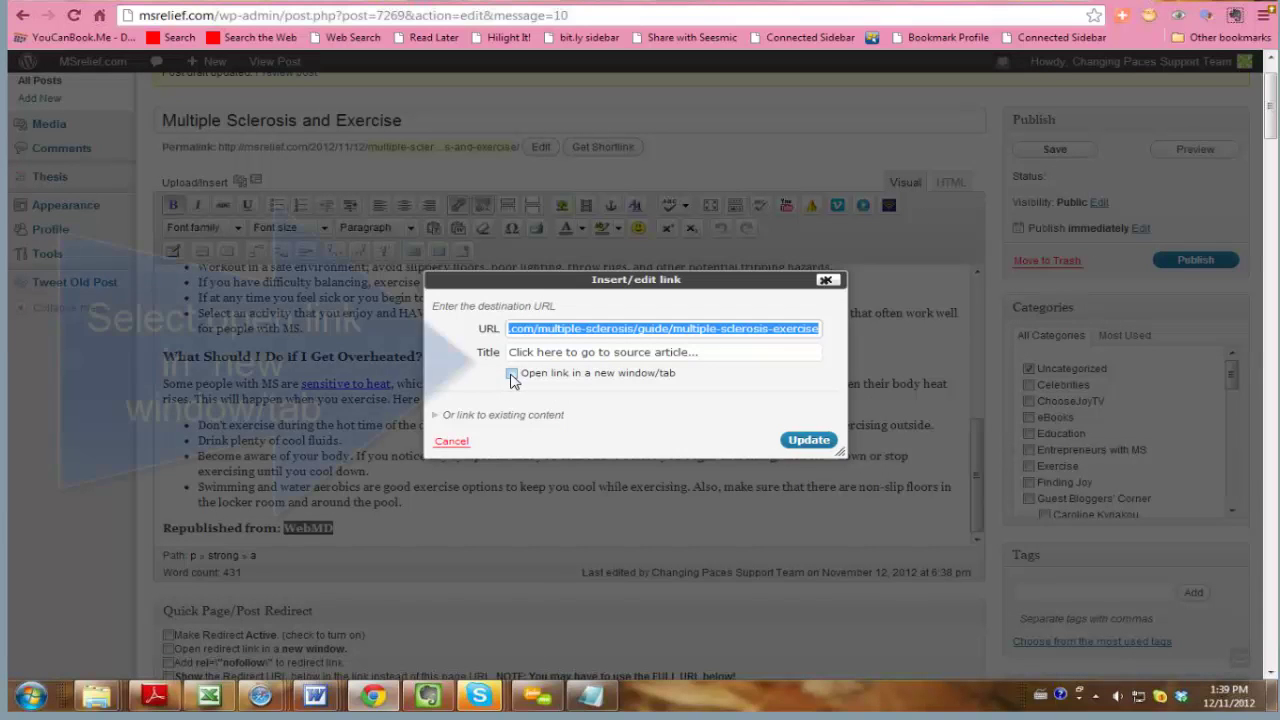
{"action": "left_click", "coordinate": [511, 374]}
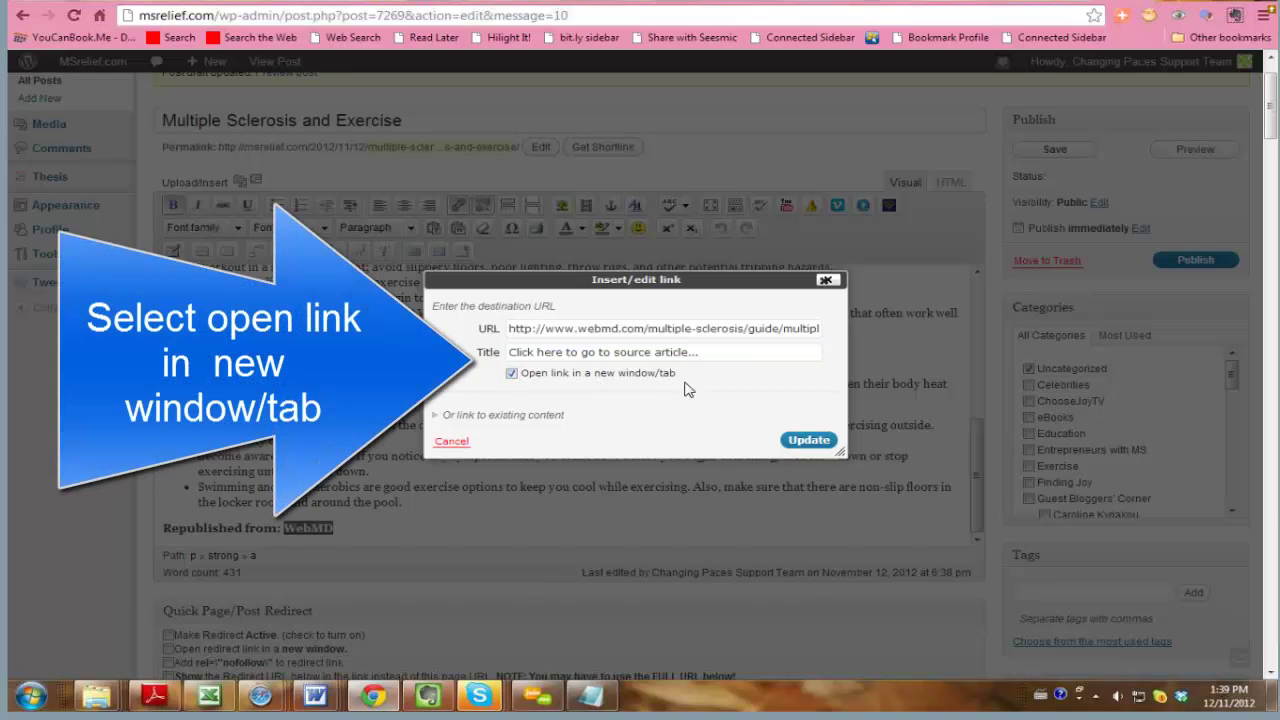
{"action": "left_click", "coordinate": [808, 441]}
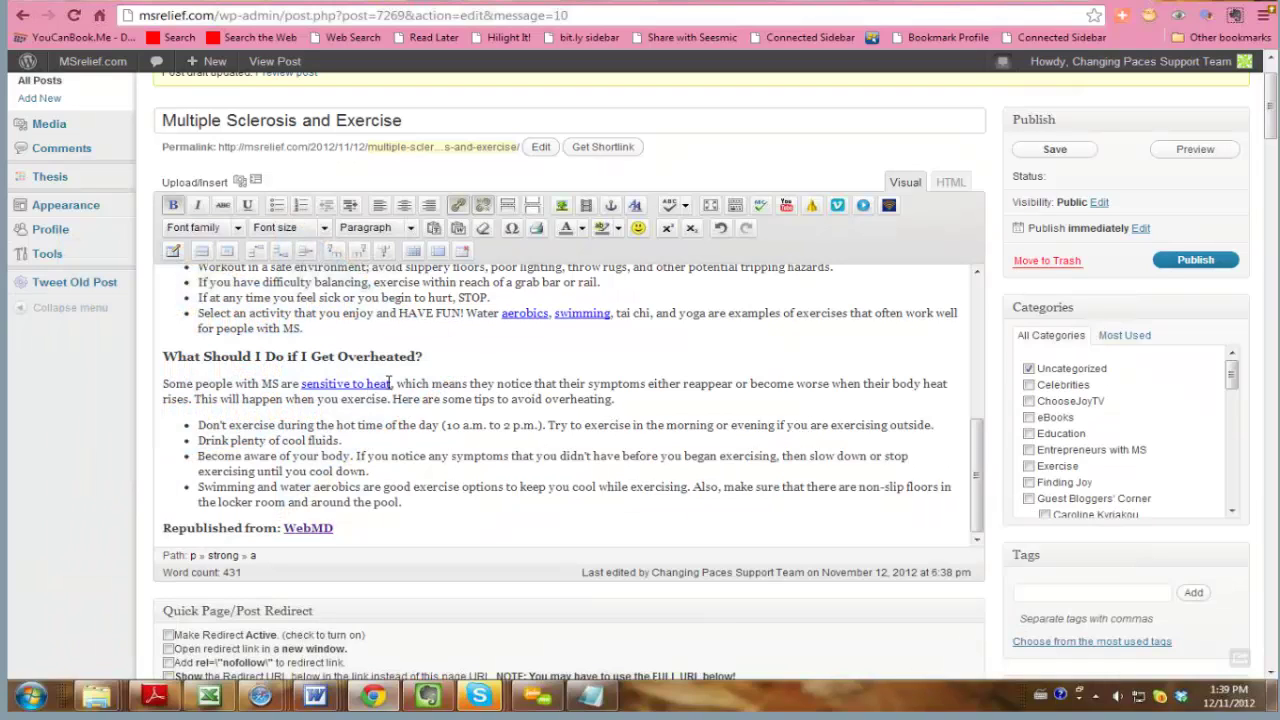
Step: Give the "sensitive to heat" link the title "Click here to read about sensitivity to heat..." and update the link
{"action": "left_click_drag", "start_coordinate": [390, 384], "coordinate": [304, 384]}
{"action": "key", "text": "ctrl+b"}
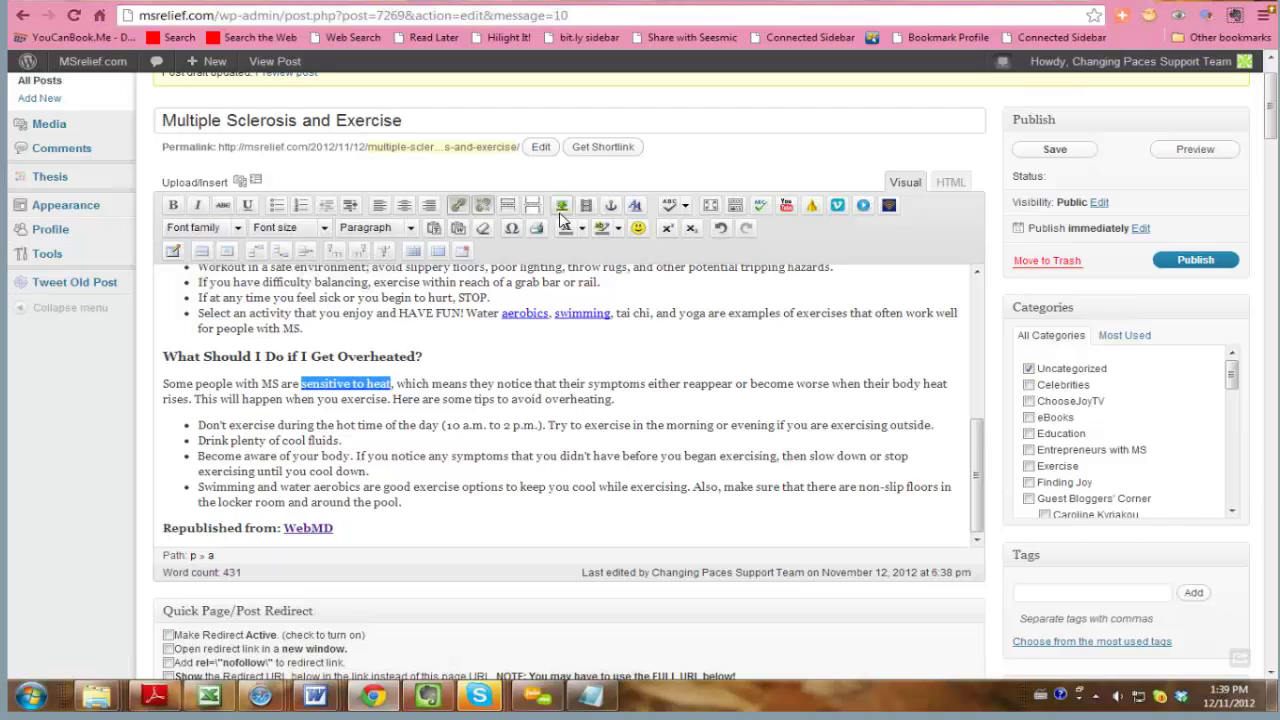
{"action": "key", "text": "alt+shift+a"}
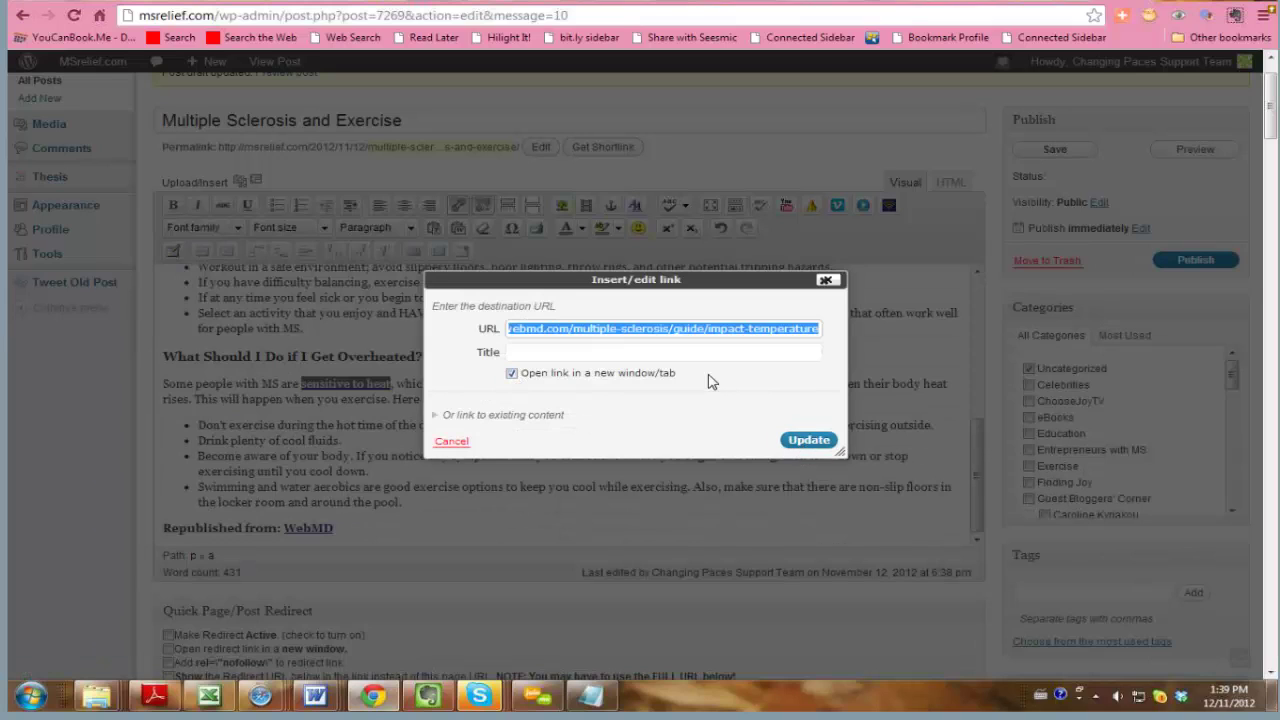
{"action": "left_click", "coordinate": [738, 355]}
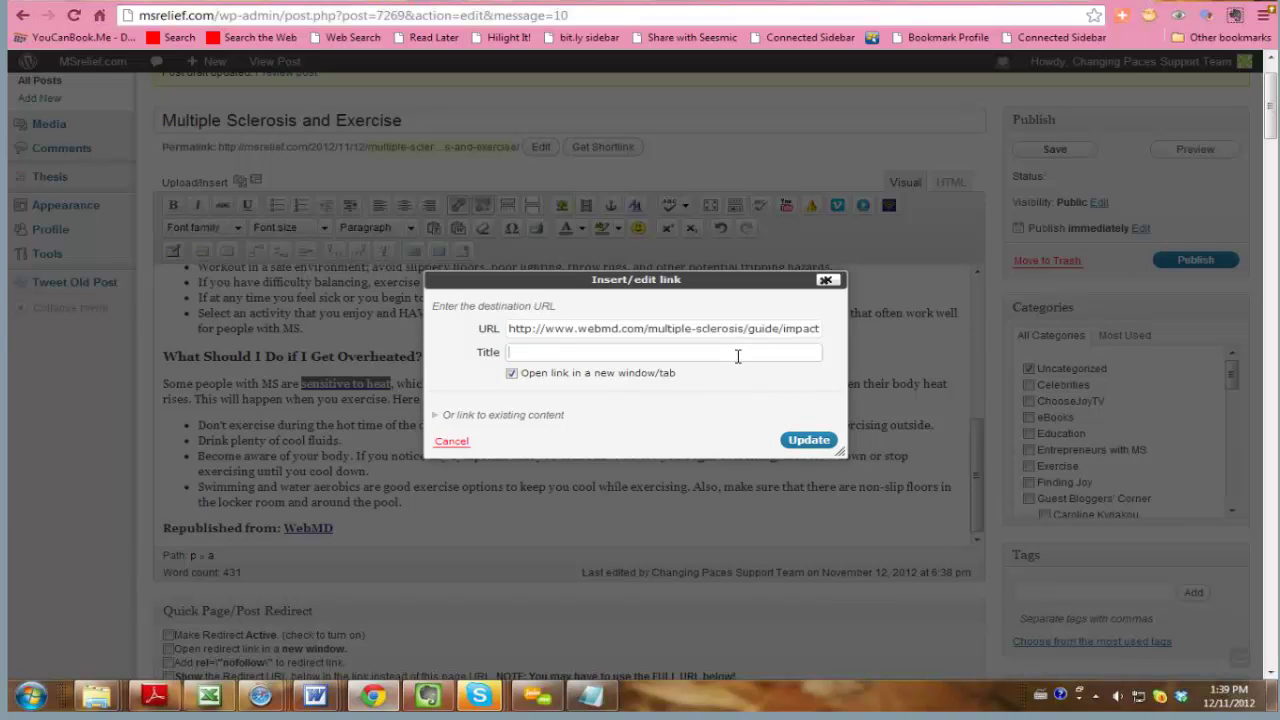
{"action": "key", "text": "shift+Tab"}
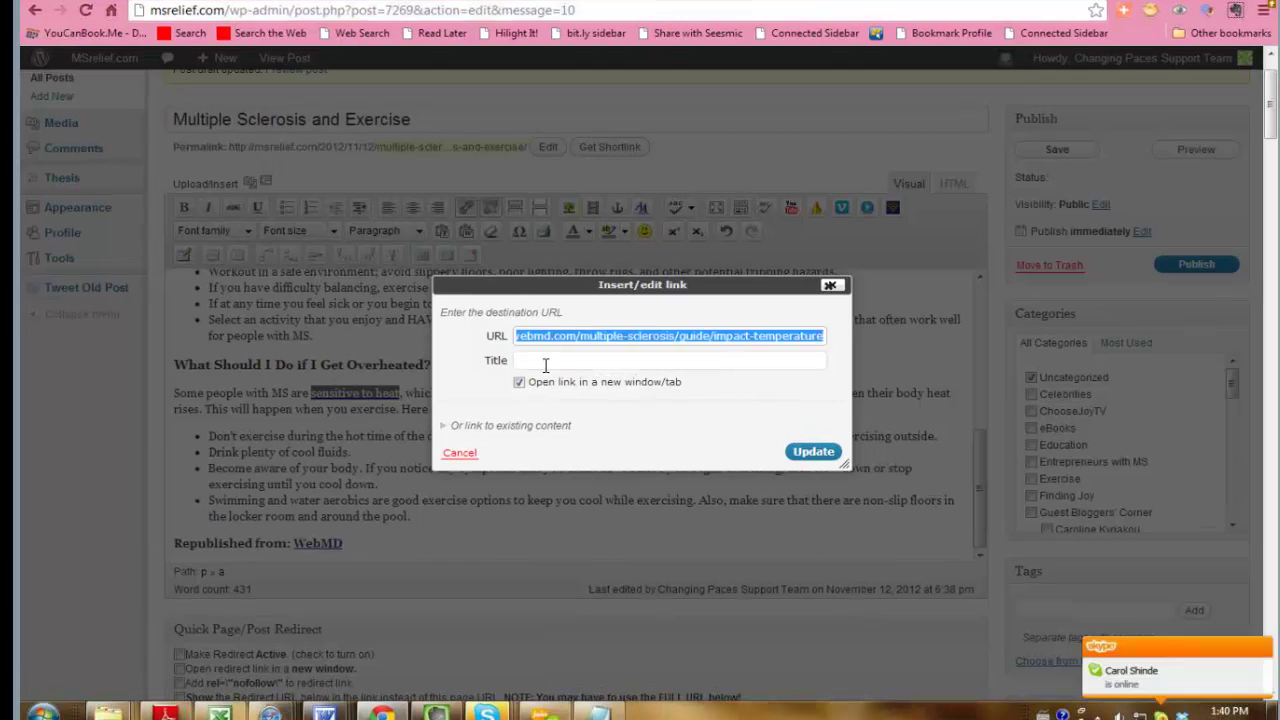
{"action": "left_click", "coordinate": [545, 365]}
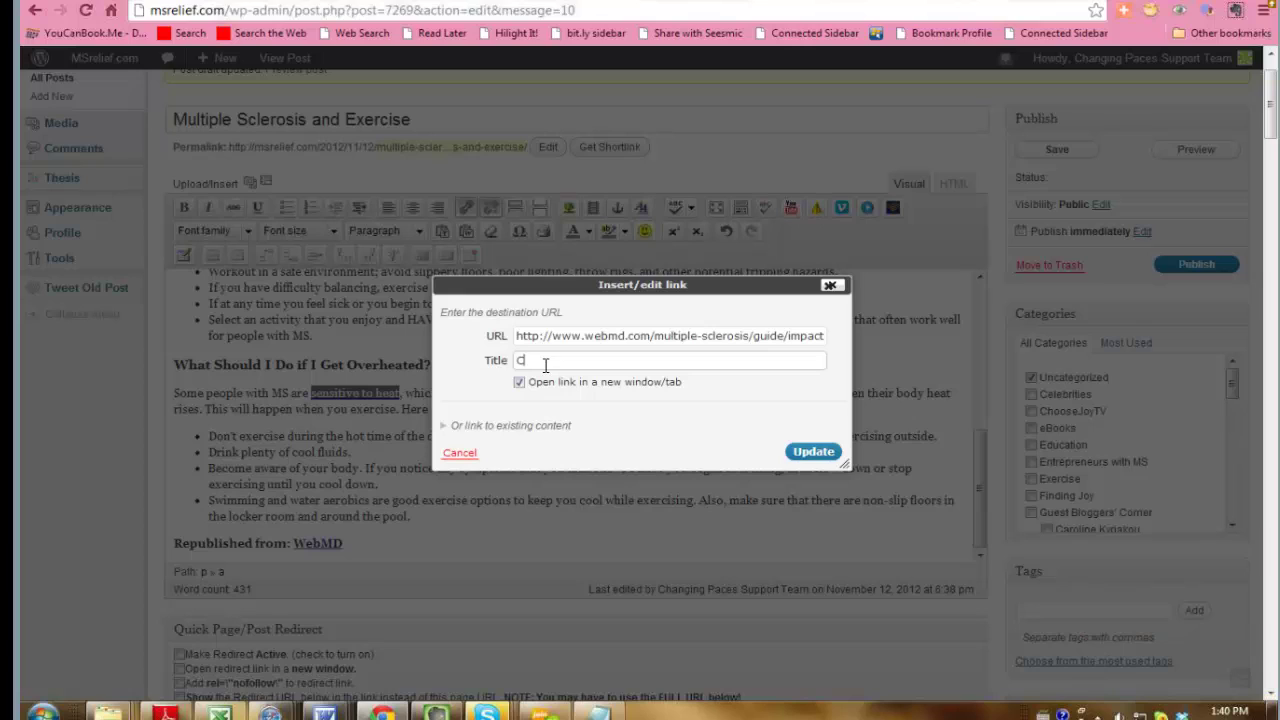
{"action": "type", "text": "Click here to "}
{"action": "type", "text": "ra"}
{"action": "type", "text": "ad aBout"}
{"action": "key", "text": "BackSpace"}
{"action": "key", "text": "BackSpace"}
{"action": "type", "text": "bout sen"}
{"action": "type", "text": "itivity to "}
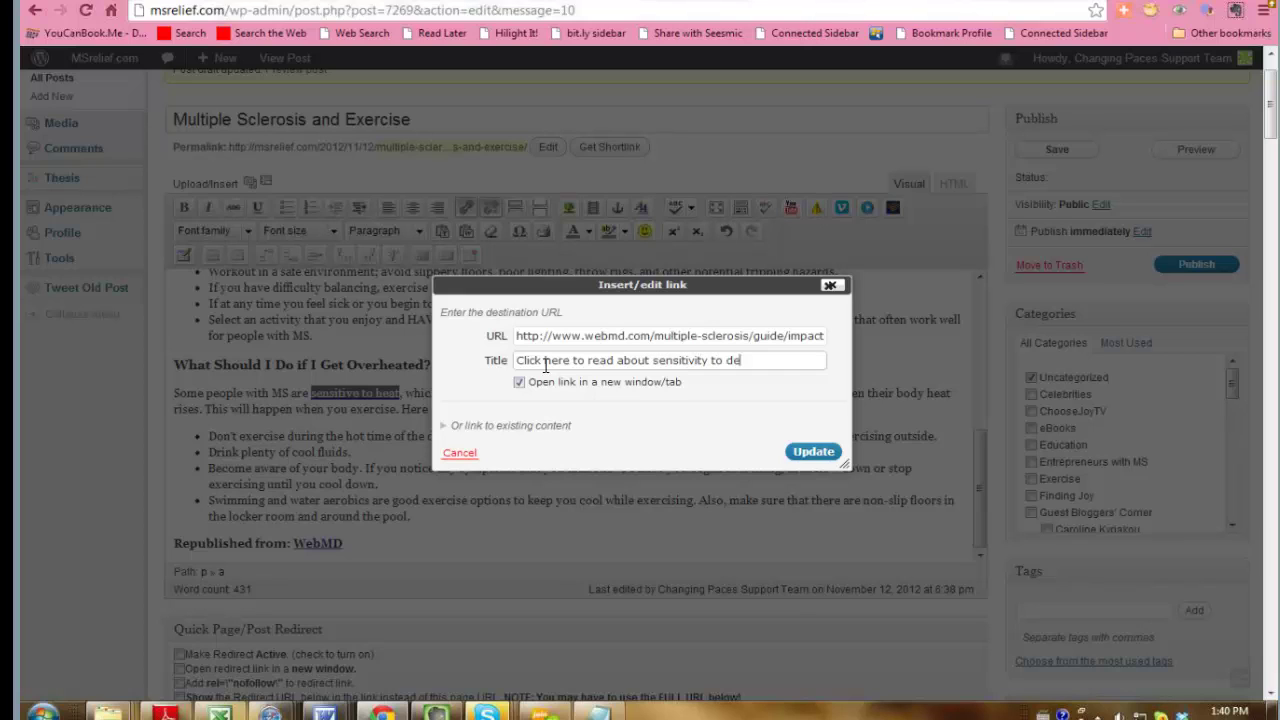
{"action": "type", "text": "de"}
{"action": "key", "text": "BackSpace"}
{"action": "key", "text": "BackSpace"}
{"action": "type", "text": "heat..."}
{"action": "left_click", "coordinate": [793, 452]}
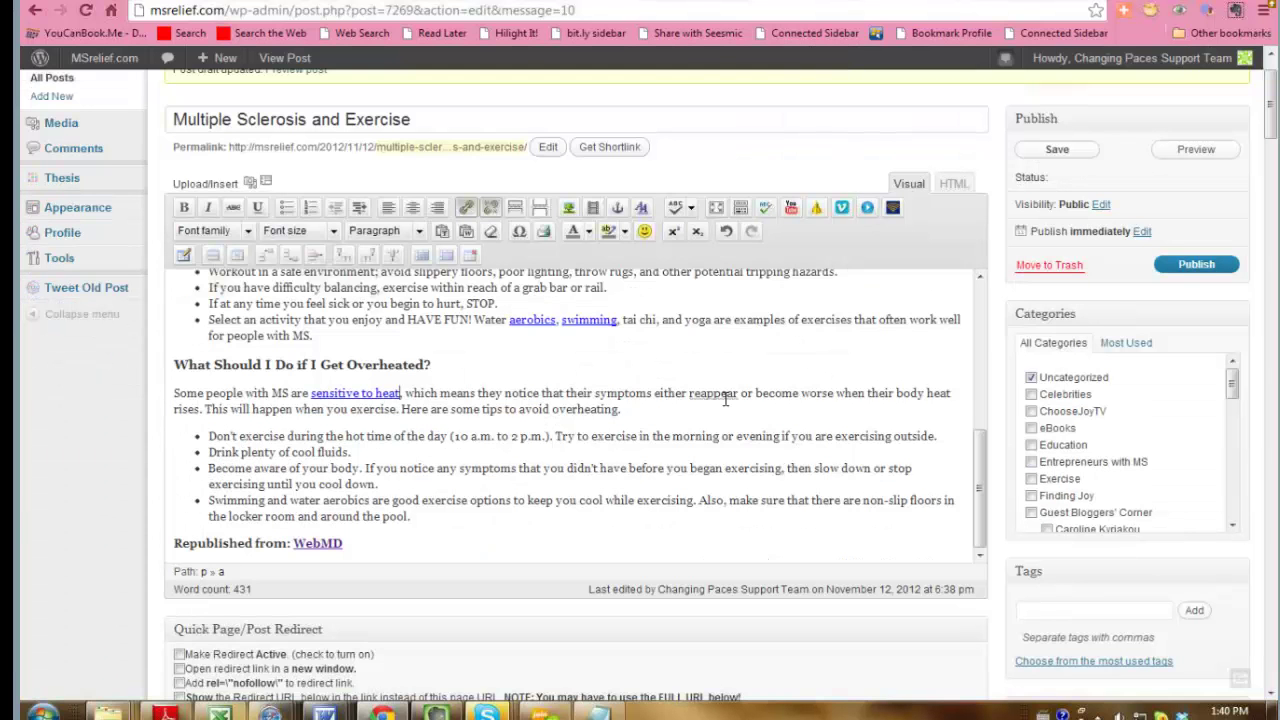
Step: Remove the links from "aerobics" and "swimming" in the last bullet of the safe exercise tips
{"action": "scroll", "coordinate": [660, 400], "scroll_direction": "up", "scroll_amount": 2}
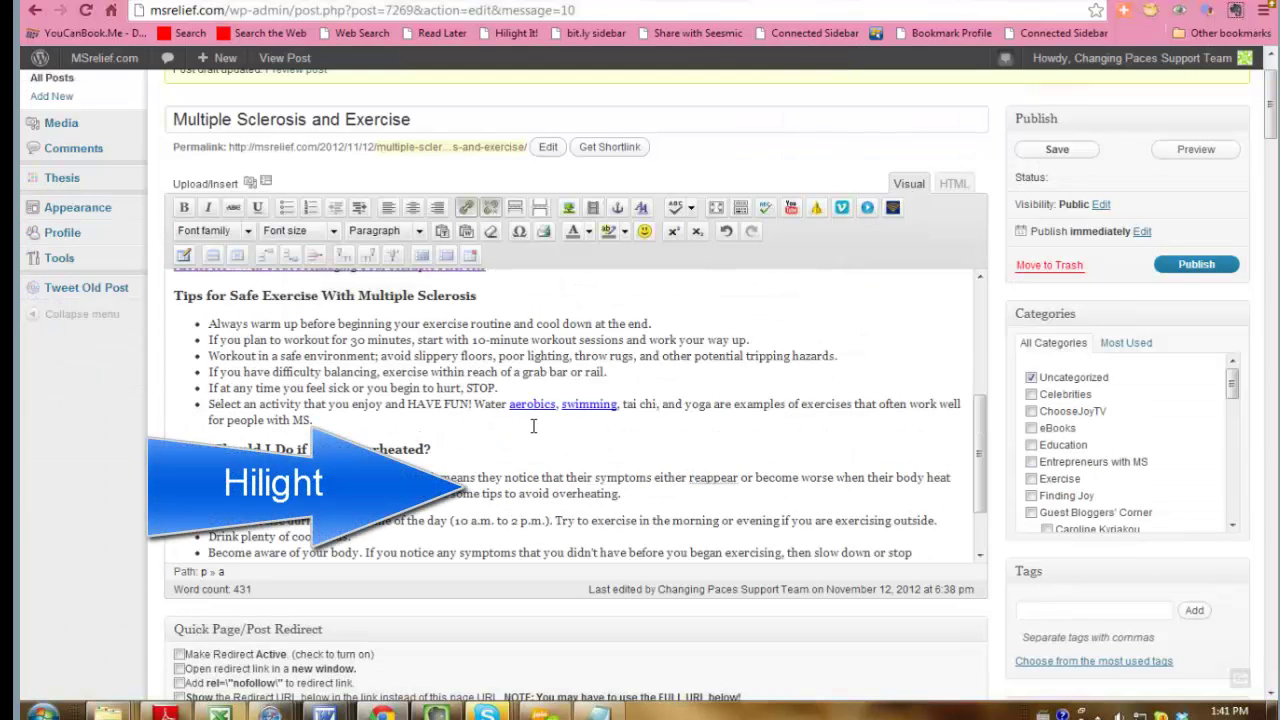
{"action": "scroll", "coordinate": [694, 408], "scroll_direction": "up", "scroll_amount": 2}
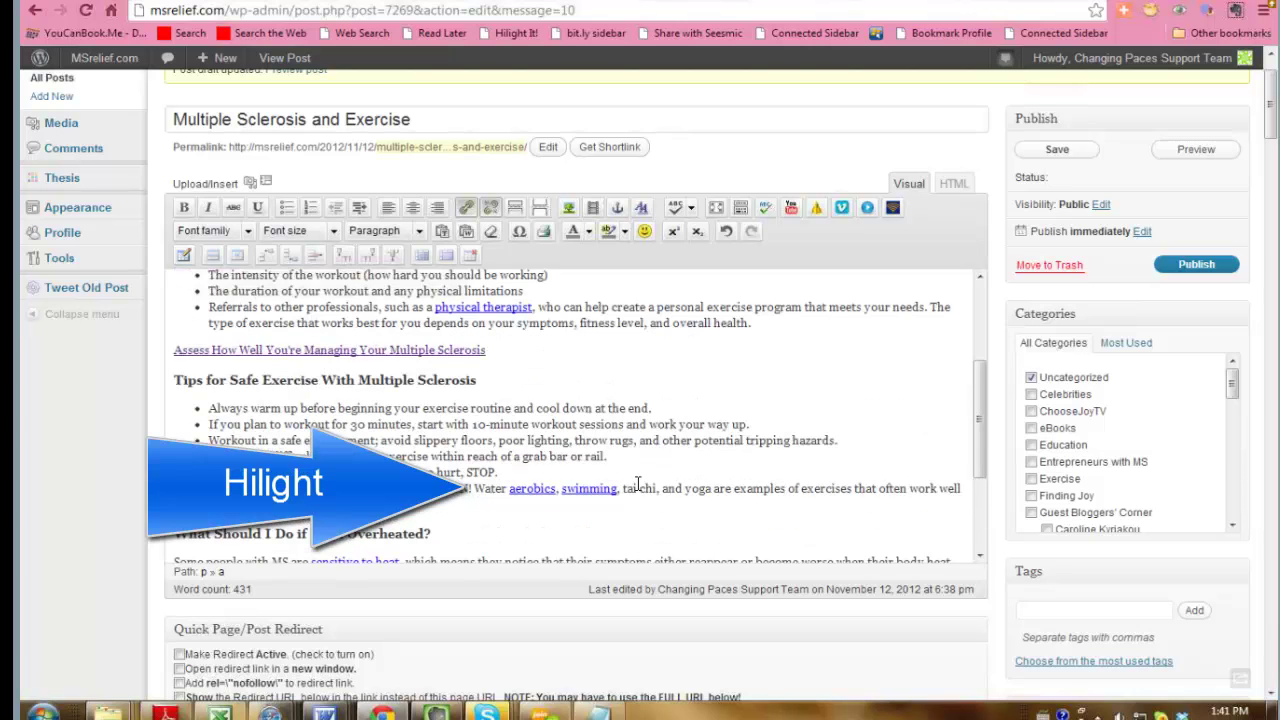
{"action": "left_click_drag", "start_coordinate": [638, 490], "coordinate": [502, 490]}
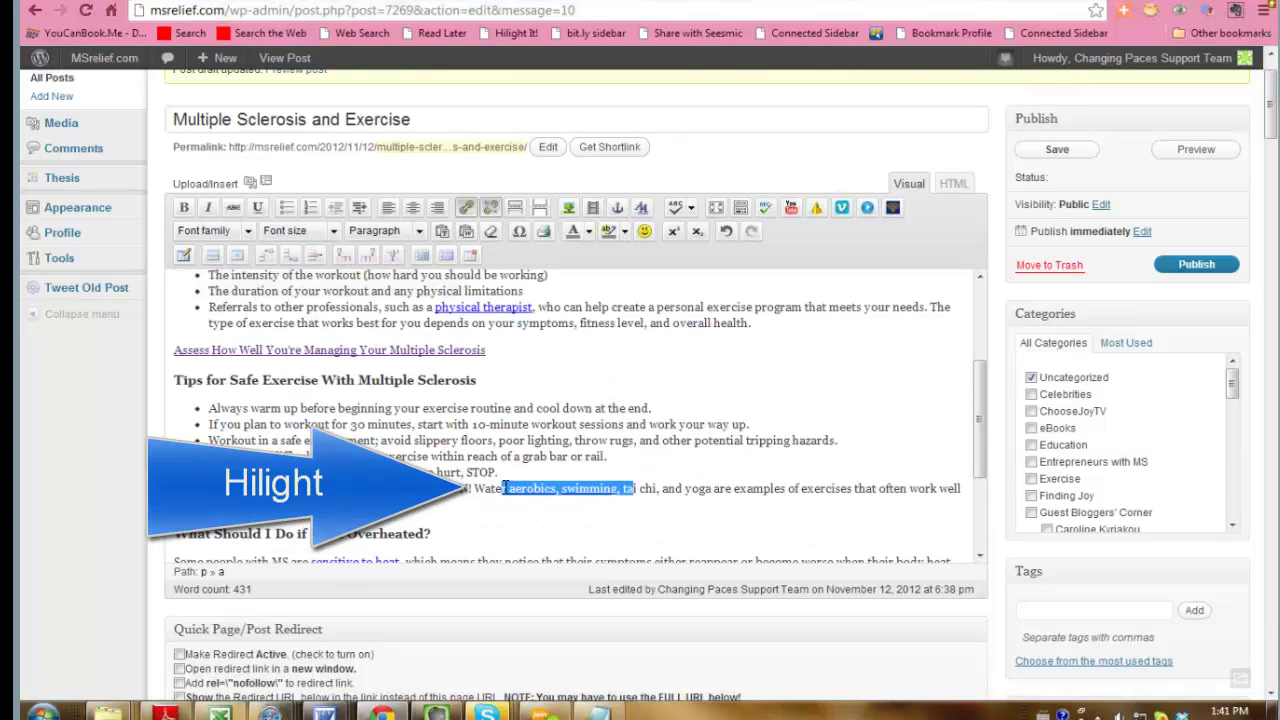
{"action": "left_click", "coordinate": [488, 208]}
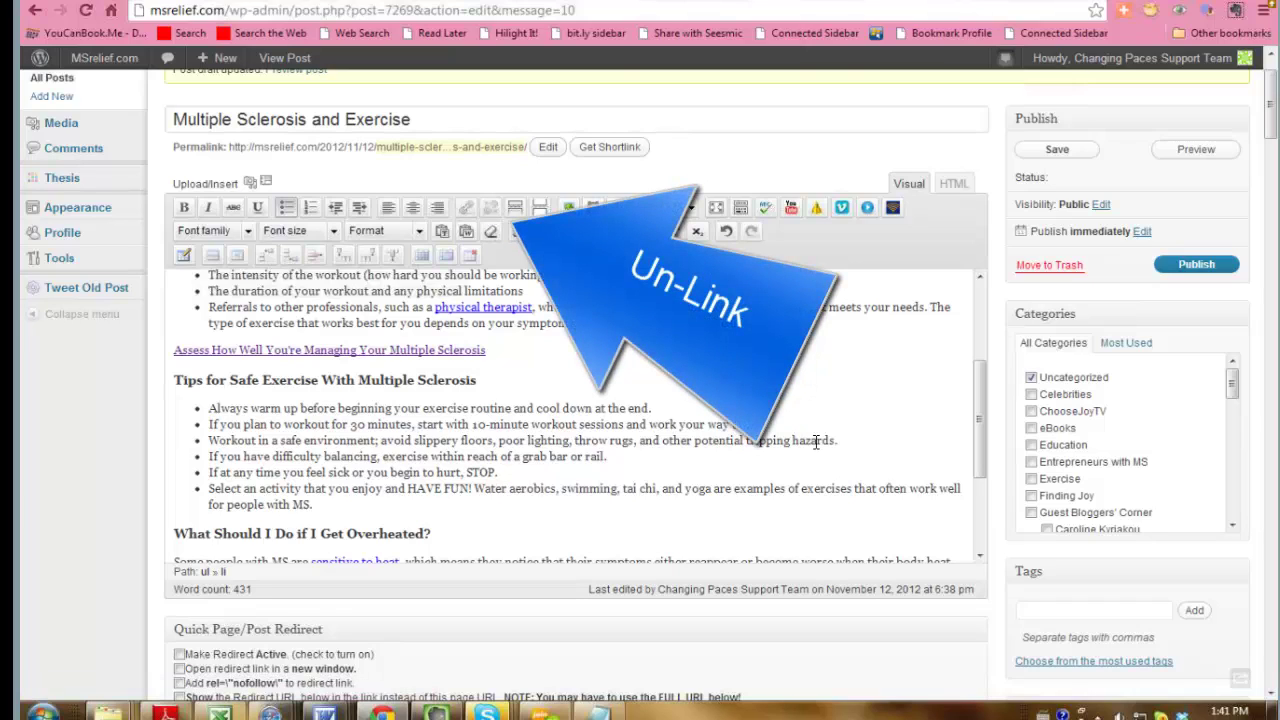
Step: Remove the link from "physical therapist" in the list of doctor's recommendations
{"action": "scroll", "coordinate": [571, 408], "scroll_direction": "up", "scroll_amount": 2}
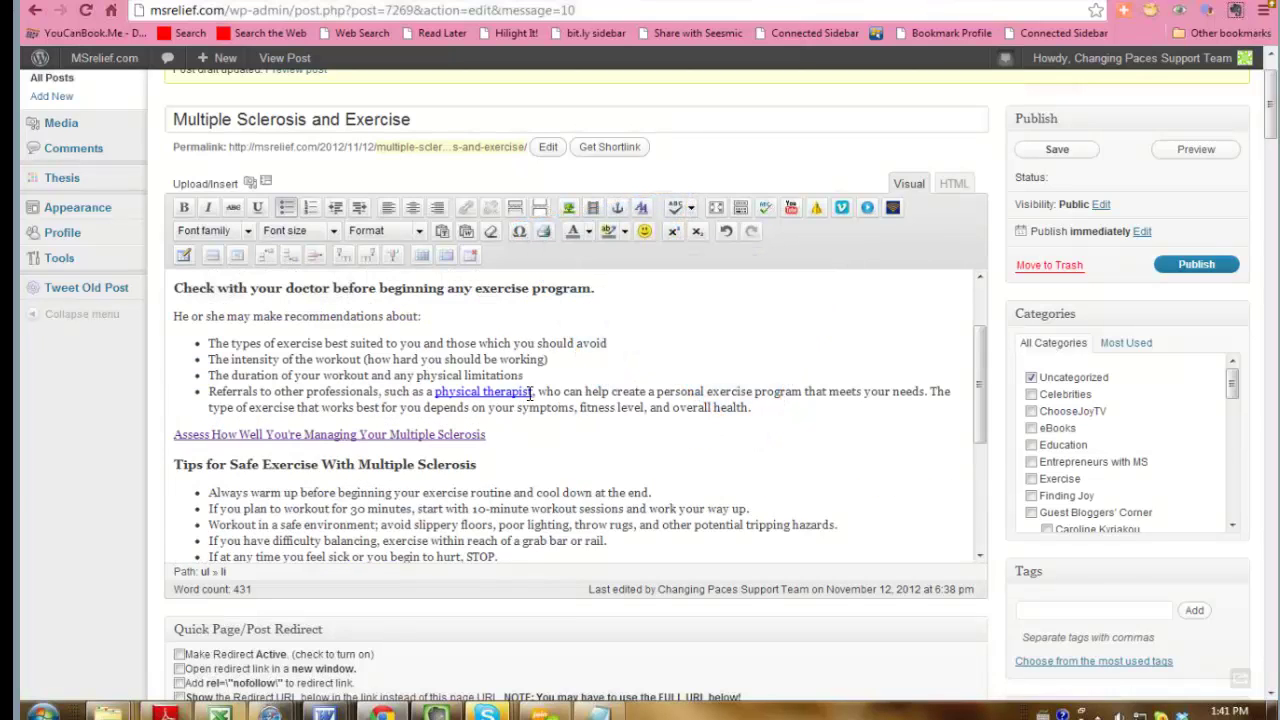
{"action": "left_click_drag", "start_coordinate": [533, 392], "coordinate": [436, 392]}
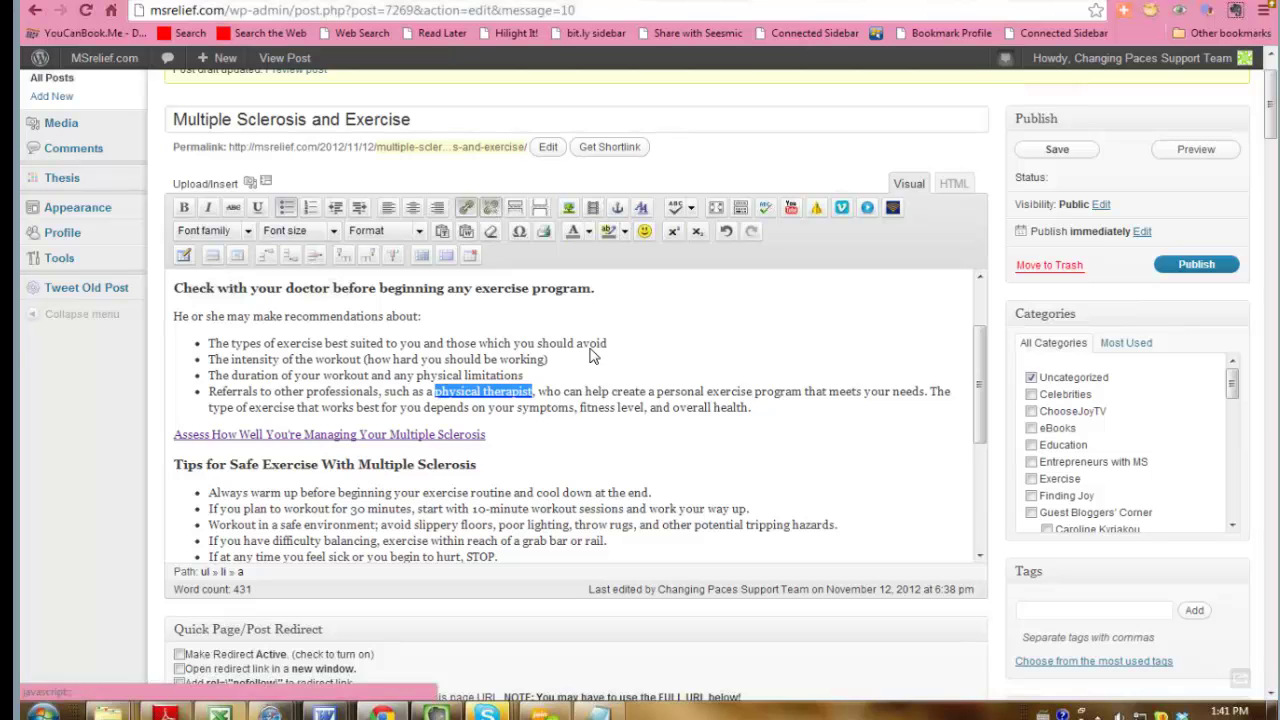
{"action": "left_click", "coordinate": [466, 207]}
{"action": "left_click", "coordinate": [813, 452]}
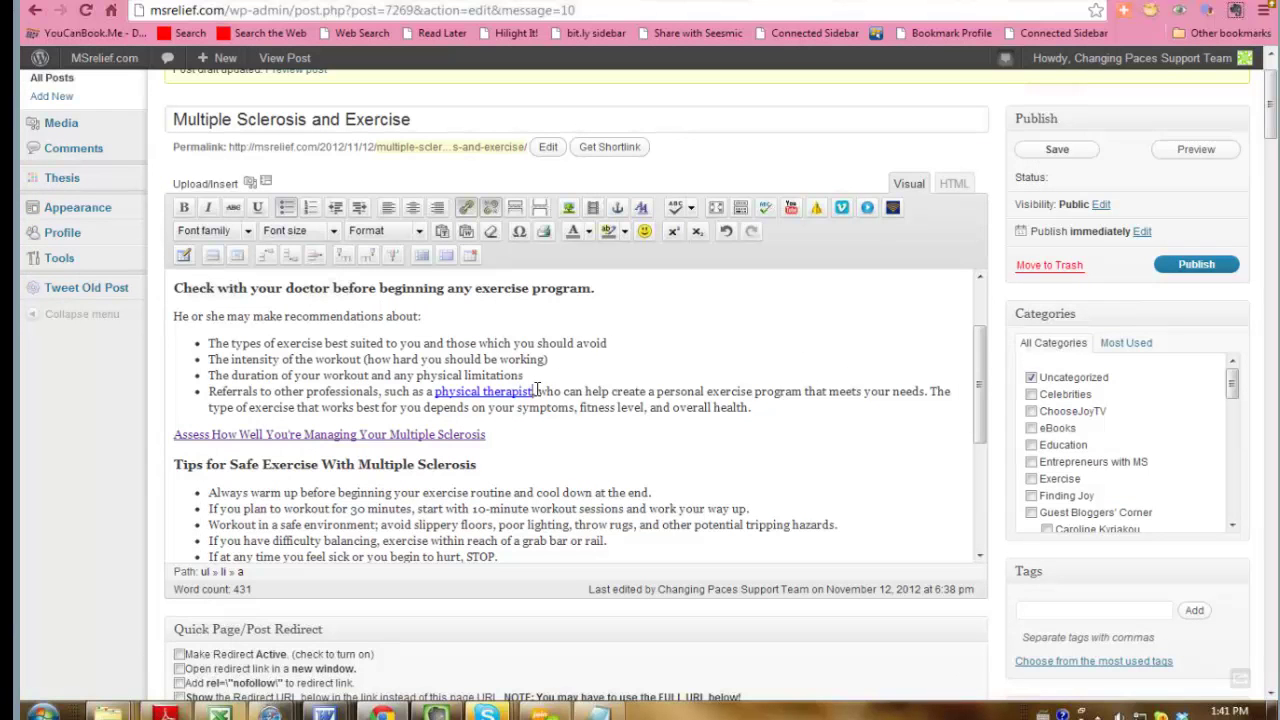
{"action": "left_click_drag", "start_coordinate": [538, 391], "coordinate": [433, 391]}
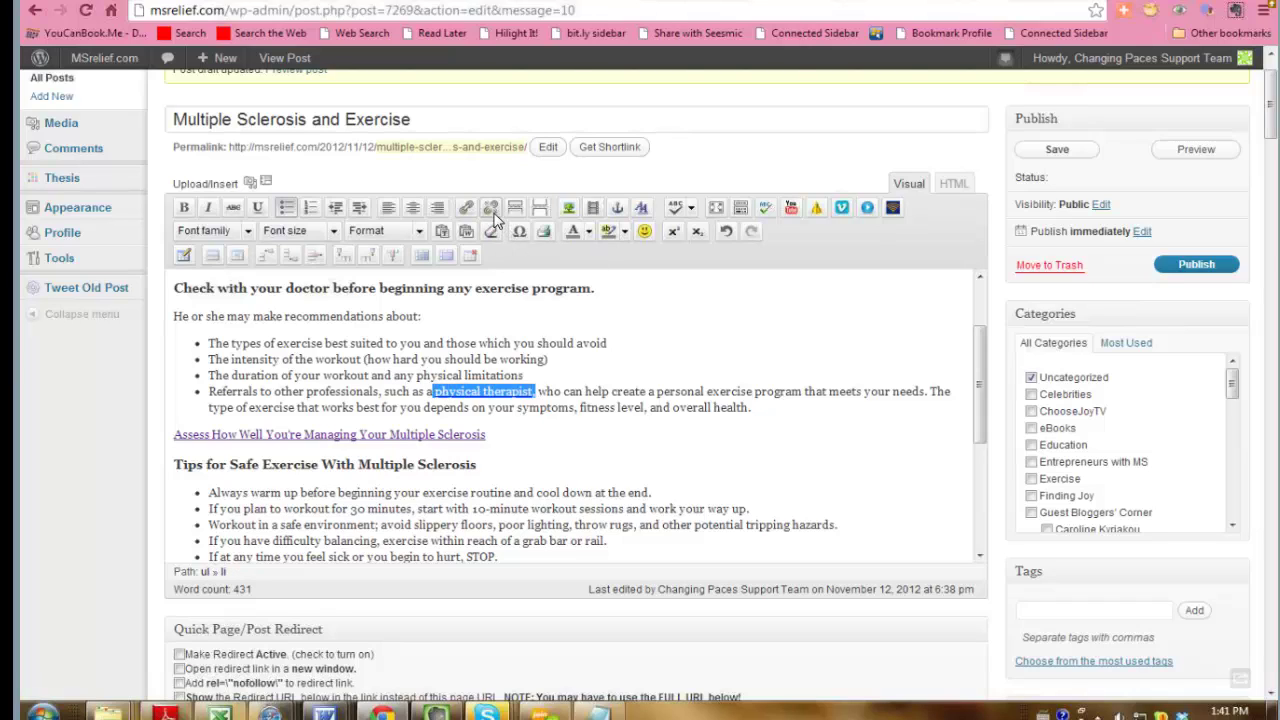
{"action": "left_click", "coordinate": [785, 425]}
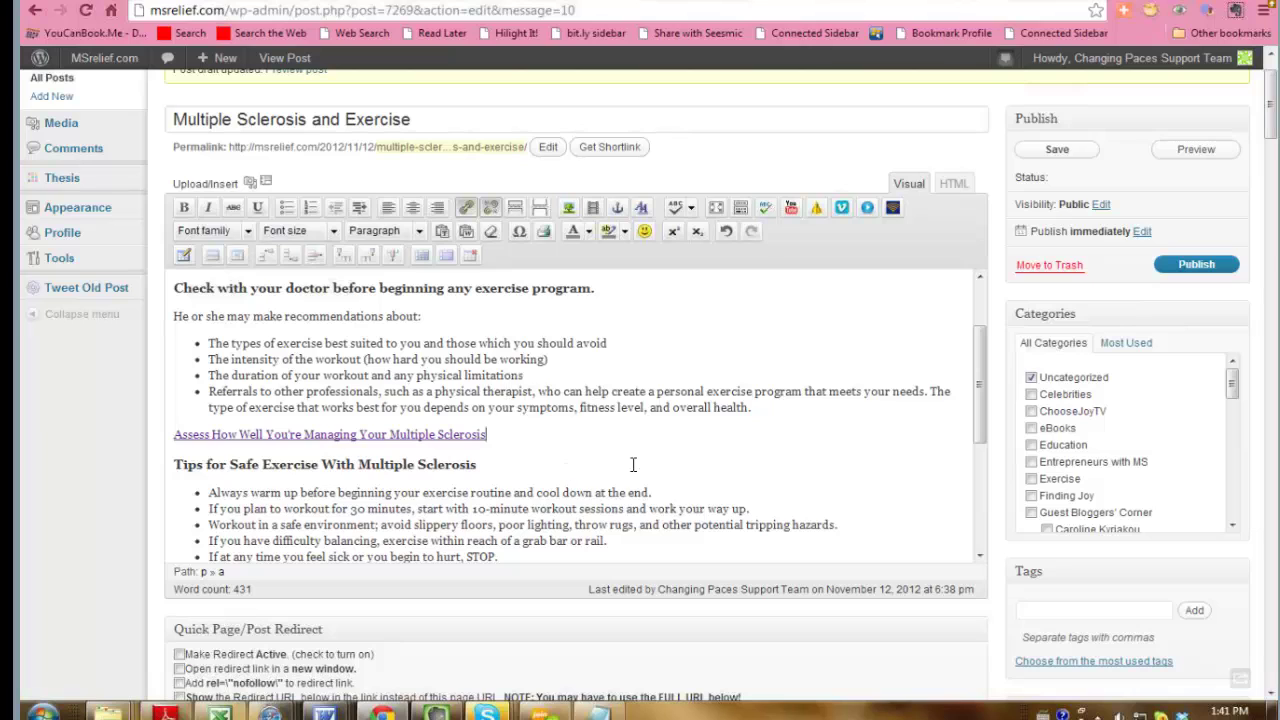
Step: Delete the period at the end of the "Check with your doctor before beginning any exercise program" heading and save the draft
{"action": "left_click", "coordinate": [629, 284]}
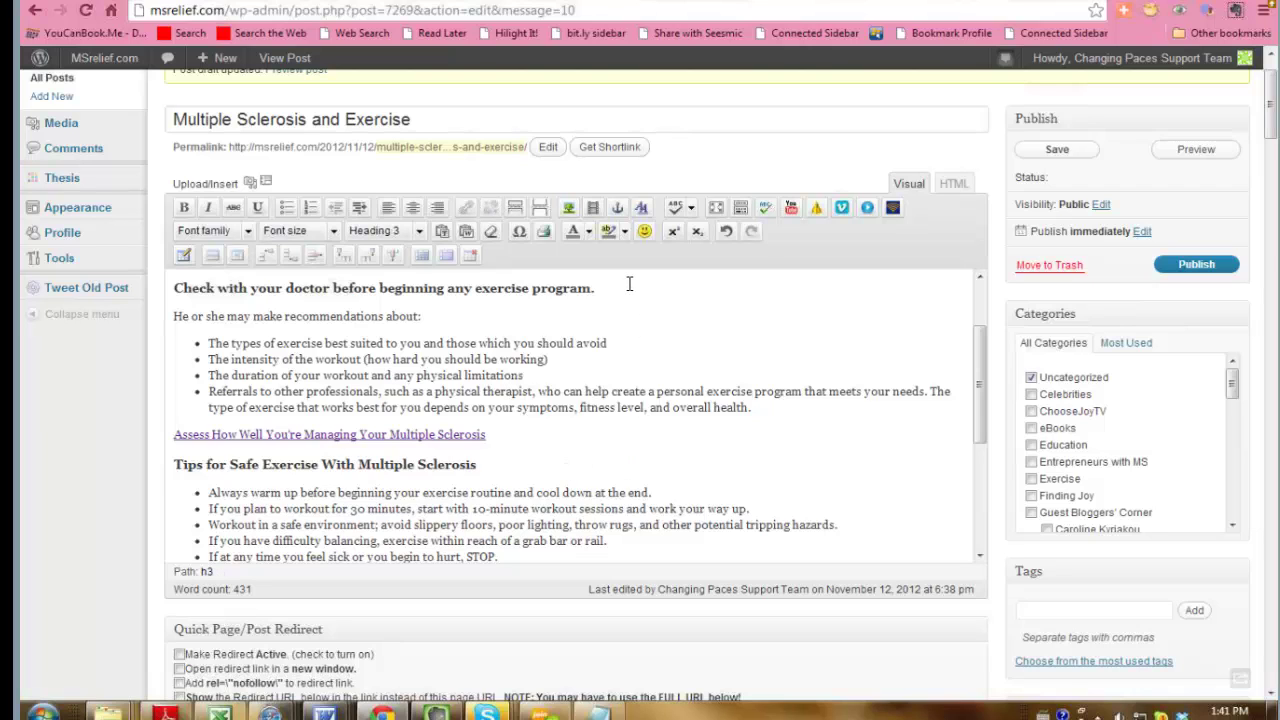
{"action": "scroll", "coordinate": [634, 330], "scroll_direction": "up", "scroll_amount": 2}
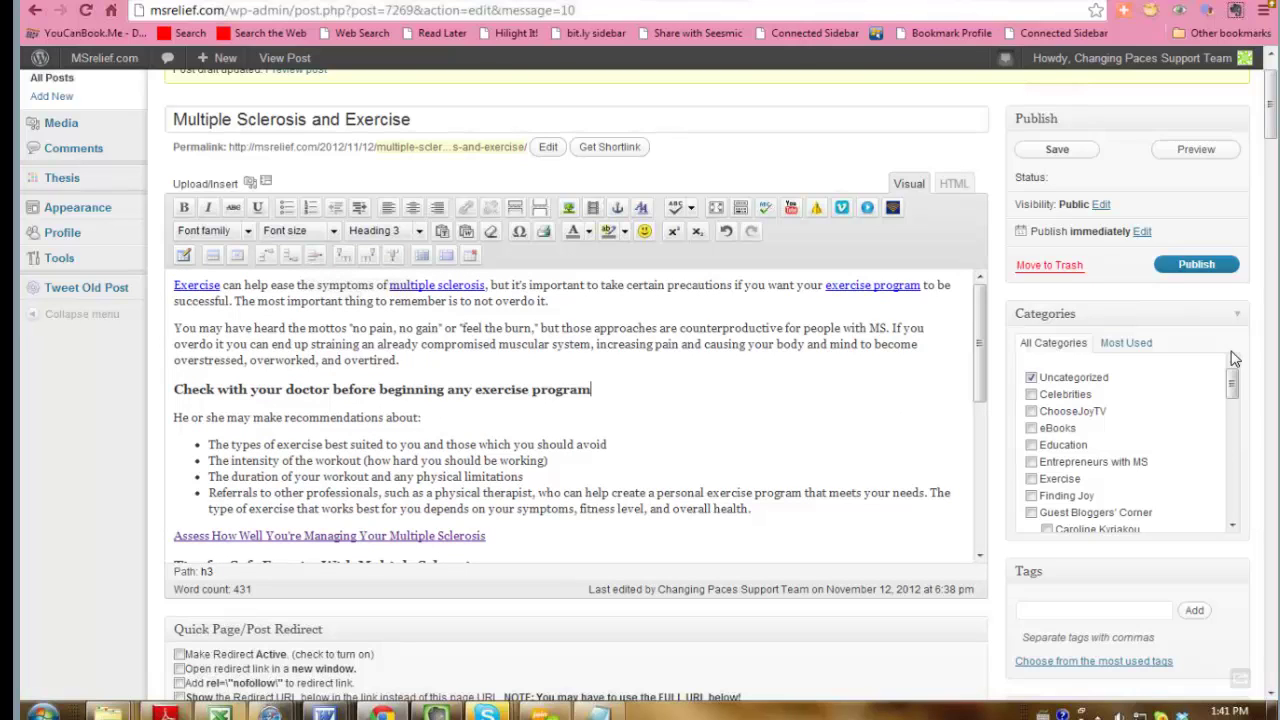
{"action": "left_click", "coordinate": [1052, 153]}
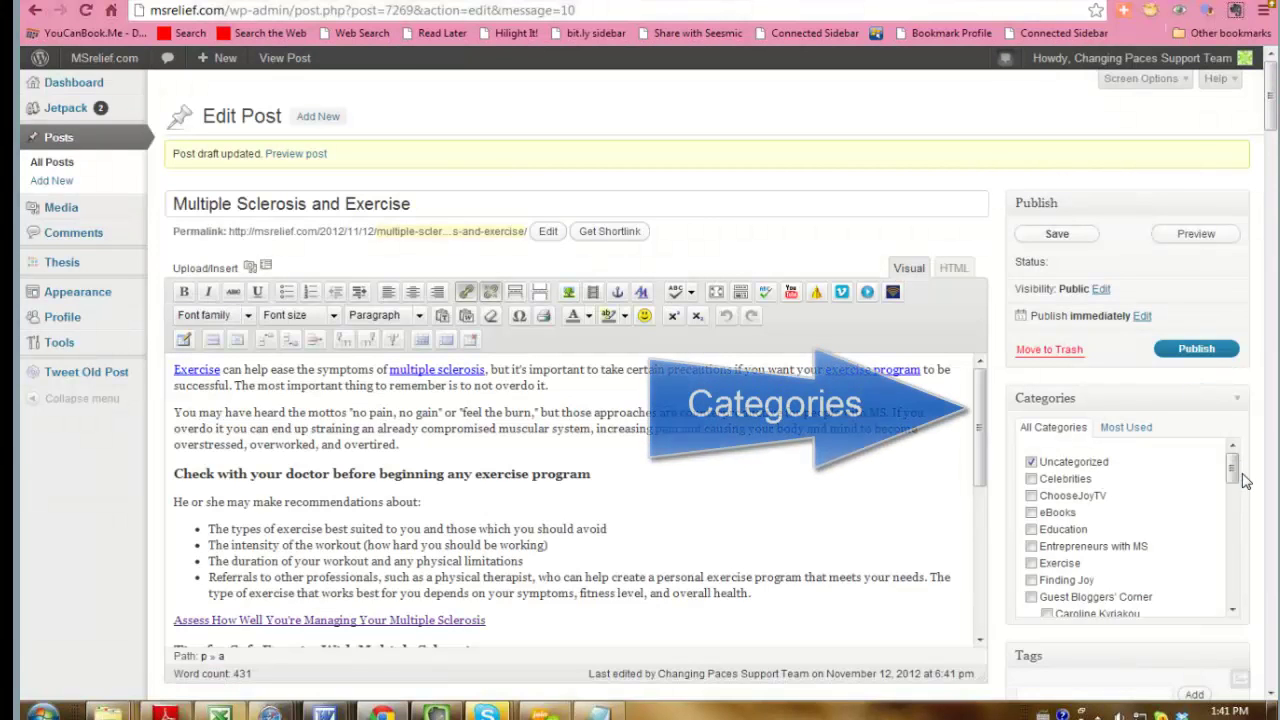
Step: Replace the post's Uncategorized category with Exercise
{"action": "scroll", "coordinate": [1257, 478], "scroll_direction": "down", "scroll_amount": 5}
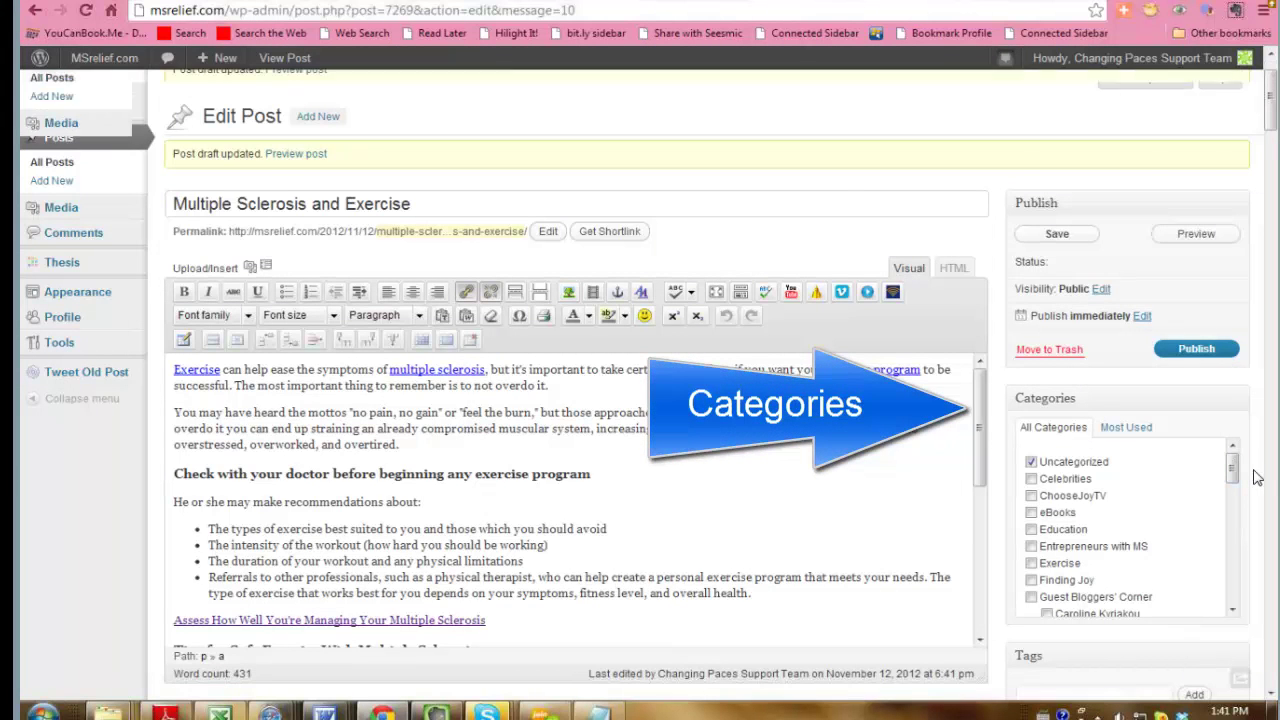
{"action": "scroll", "coordinate": [1257, 478], "scroll_direction": "down", "scroll_amount": 1}
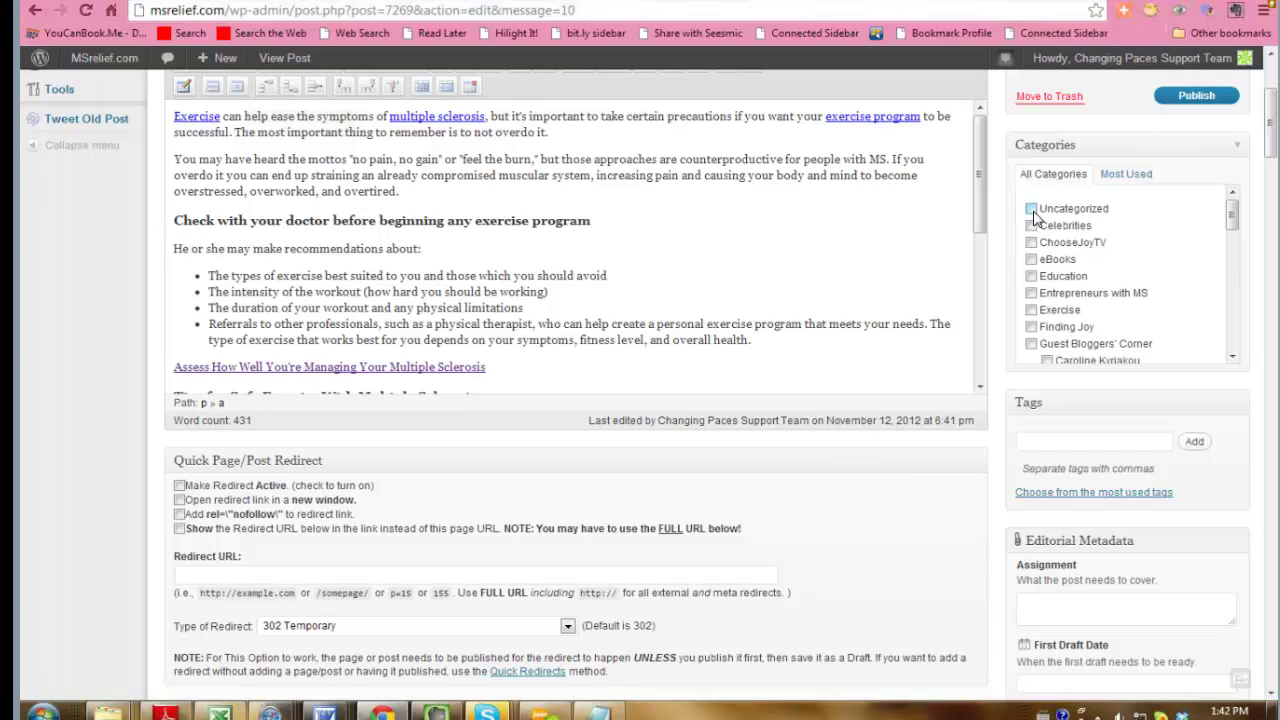
{"action": "left_click", "coordinate": [1036, 312]}
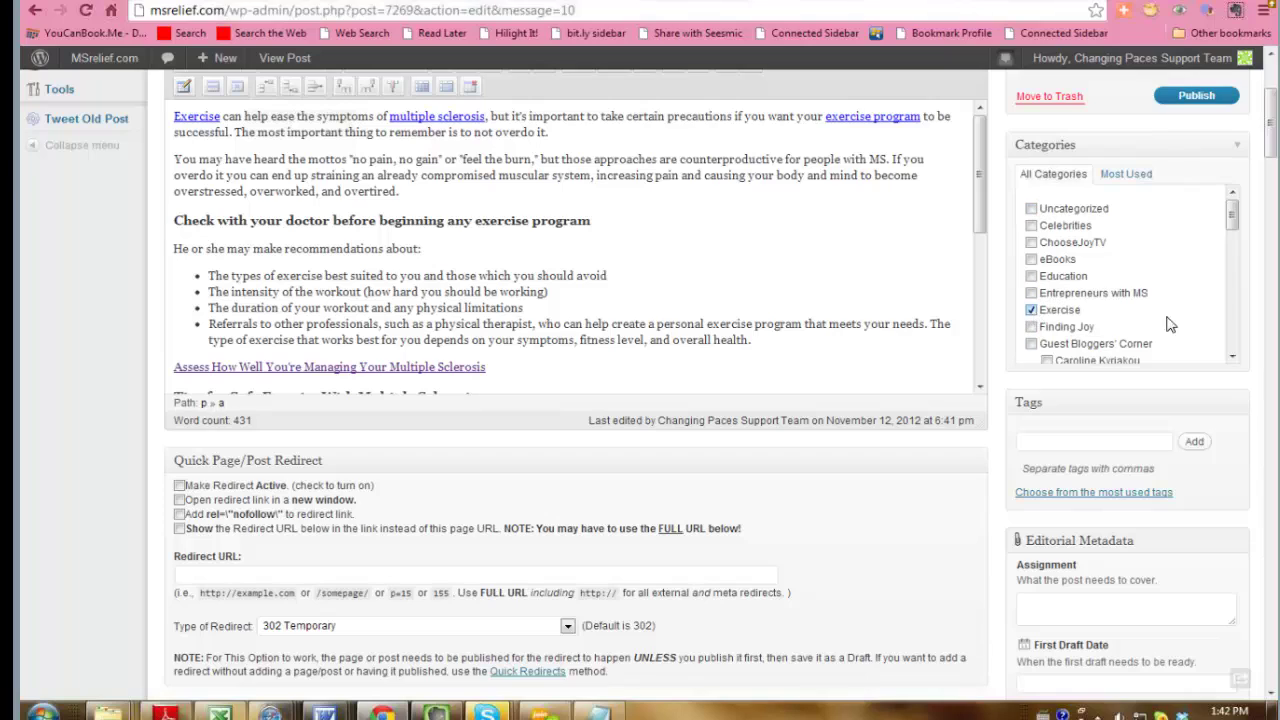
Step: Look through the rest of the category list for other categories that suit the post
{"action": "left_click", "coordinate": [1232, 356]}
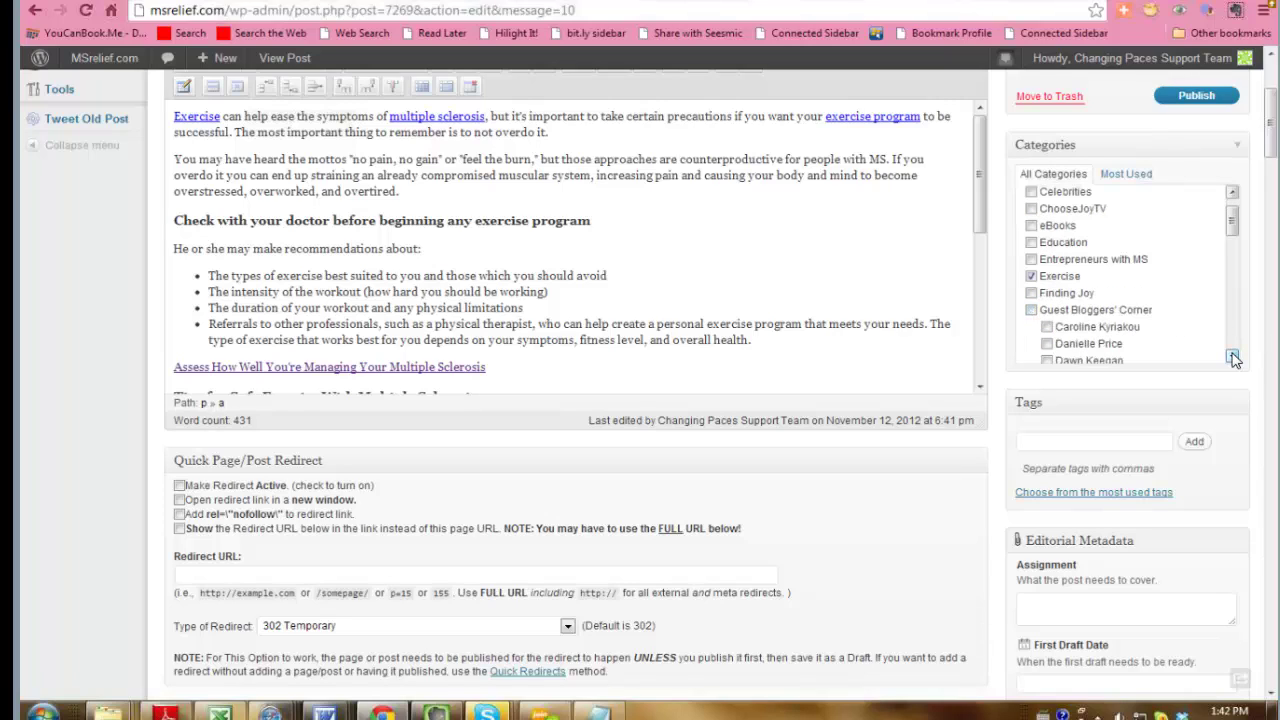
{"action": "left_click", "coordinate": [1233, 358]}
{"action": "left_click", "coordinate": [1233, 358]}
{"action": "left_click", "coordinate": [1233, 358]}
{"action": "left_click", "coordinate": [1233, 358]}
{"action": "left_click", "coordinate": [1233, 358]}
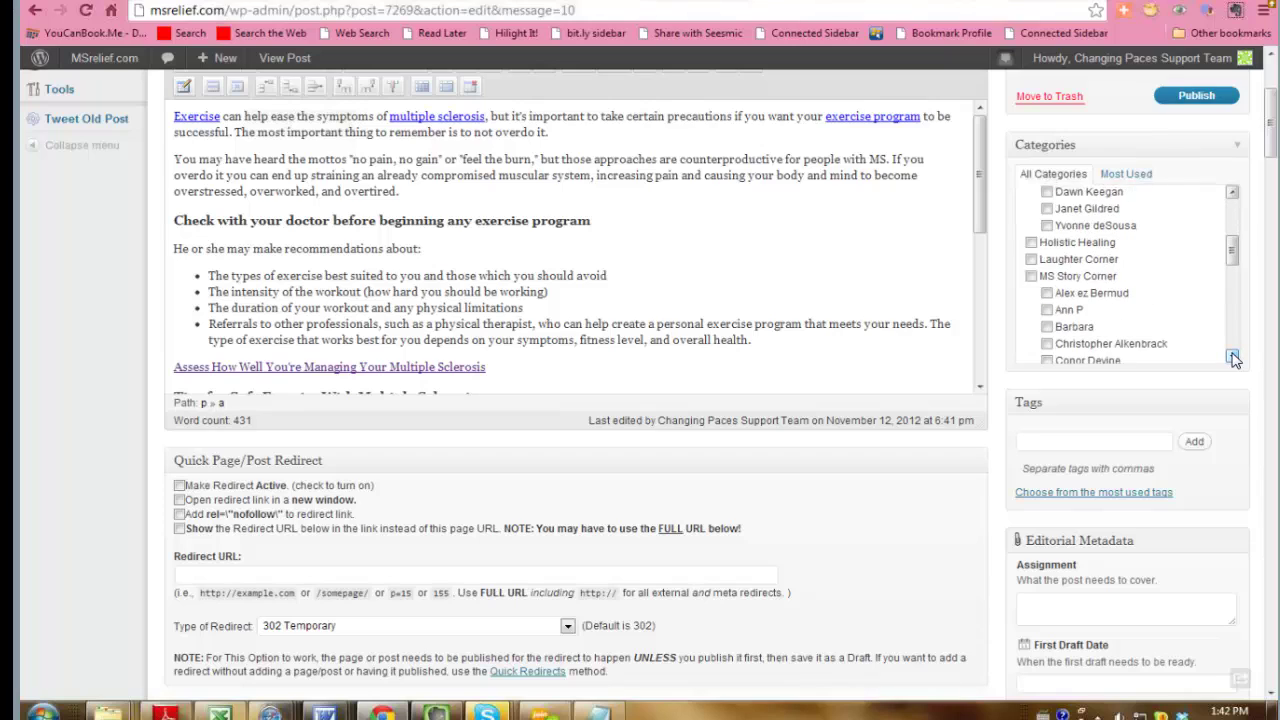
{"action": "left_click", "coordinate": [1233, 358]}
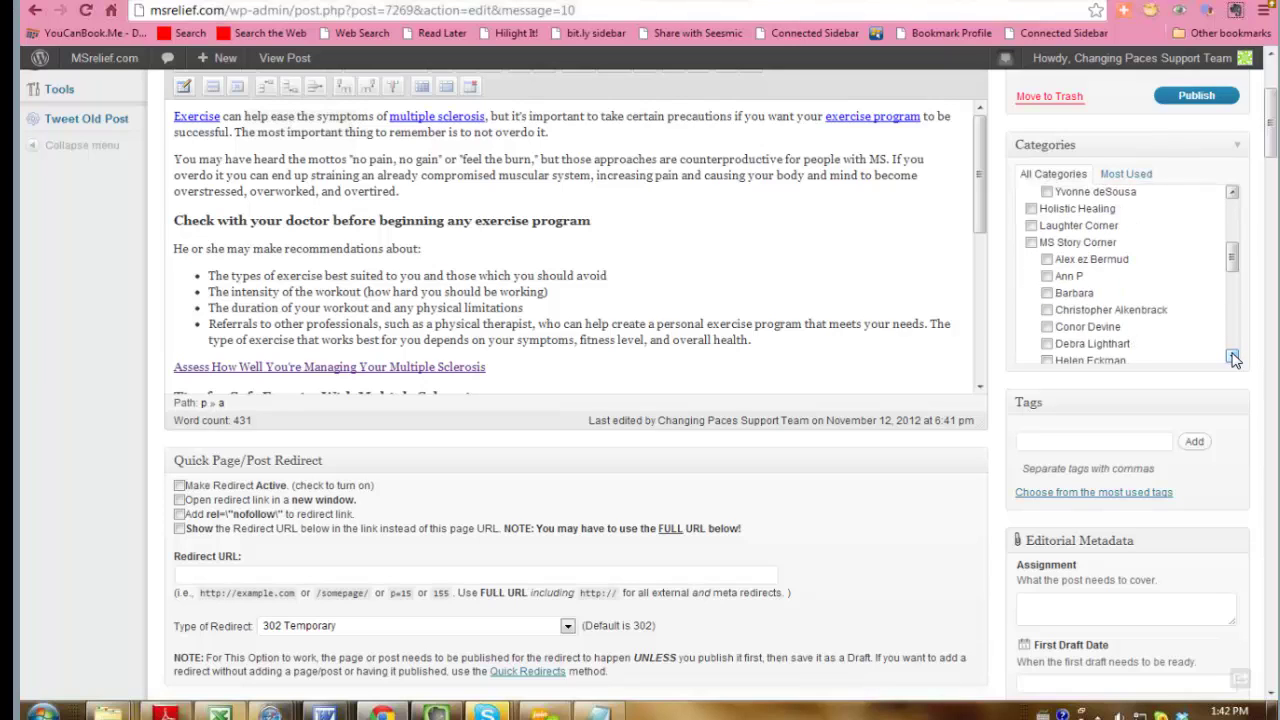
{"action": "left_click", "coordinate": [1233, 358]}
{"action": "left_click", "coordinate": [1233, 358]}
{"action": "left_click", "coordinate": [1233, 358]}
{"action": "left_click", "coordinate": [1233, 358]}
{"action": "left_click", "coordinate": [1233, 358]}
{"action": "left_click", "coordinate": [1233, 358]}
{"action": "left_click", "coordinate": [1233, 358]}
{"action": "left_click", "coordinate": [1233, 358]}
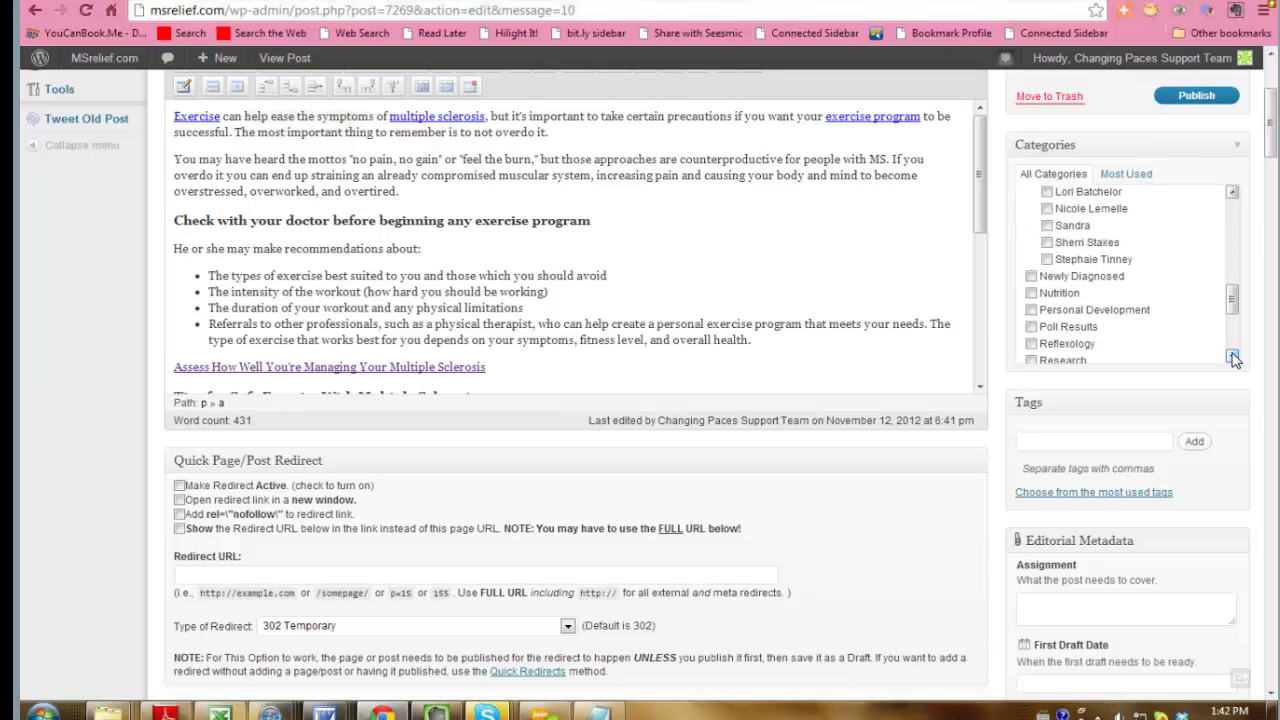
{"action": "left_click", "coordinate": [1233, 358]}
{"action": "left_click", "coordinate": [1233, 358]}
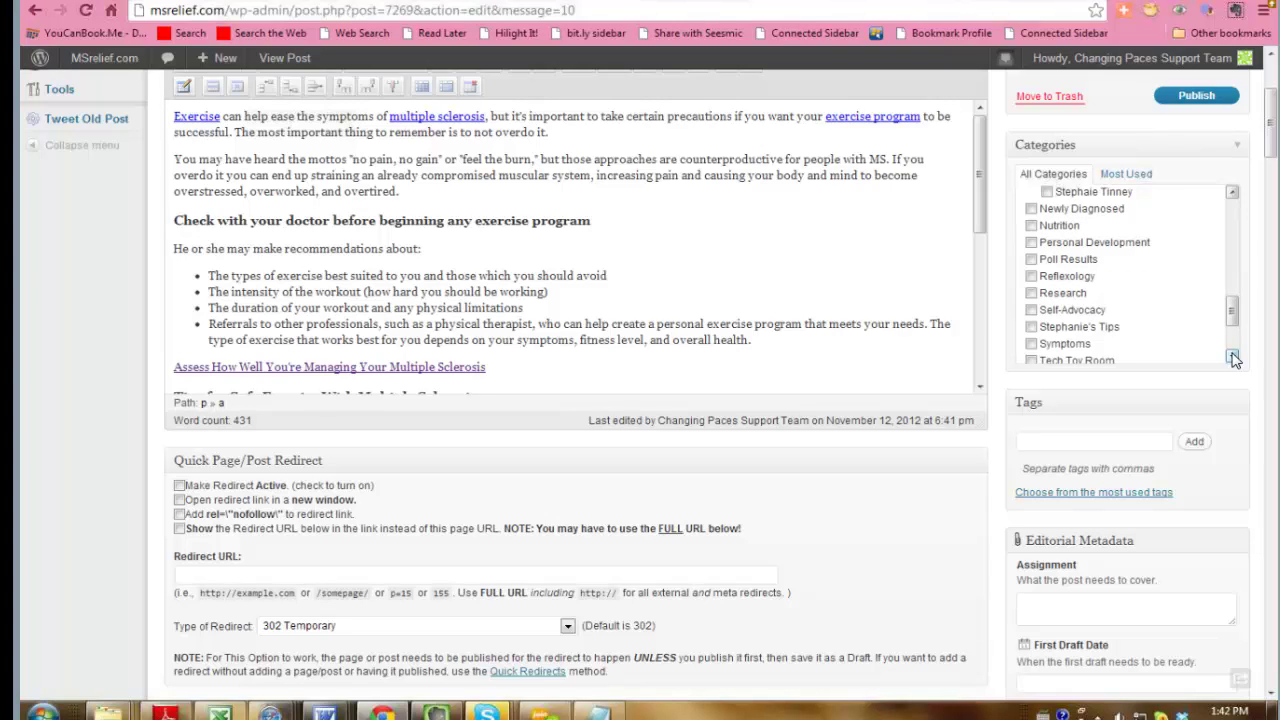
{"action": "left_click", "coordinate": [1233, 358]}
{"action": "left_click", "coordinate": [1233, 358]}
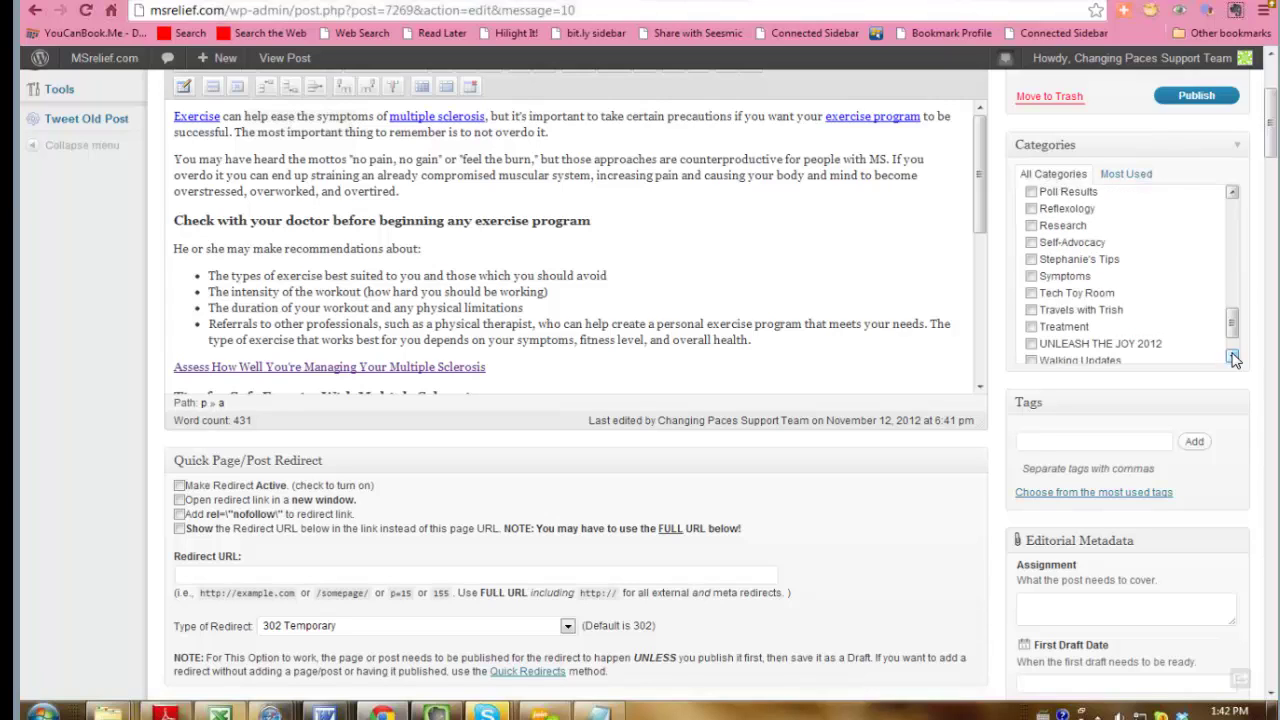
{"action": "left_click", "coordinate": [1233, 358]}
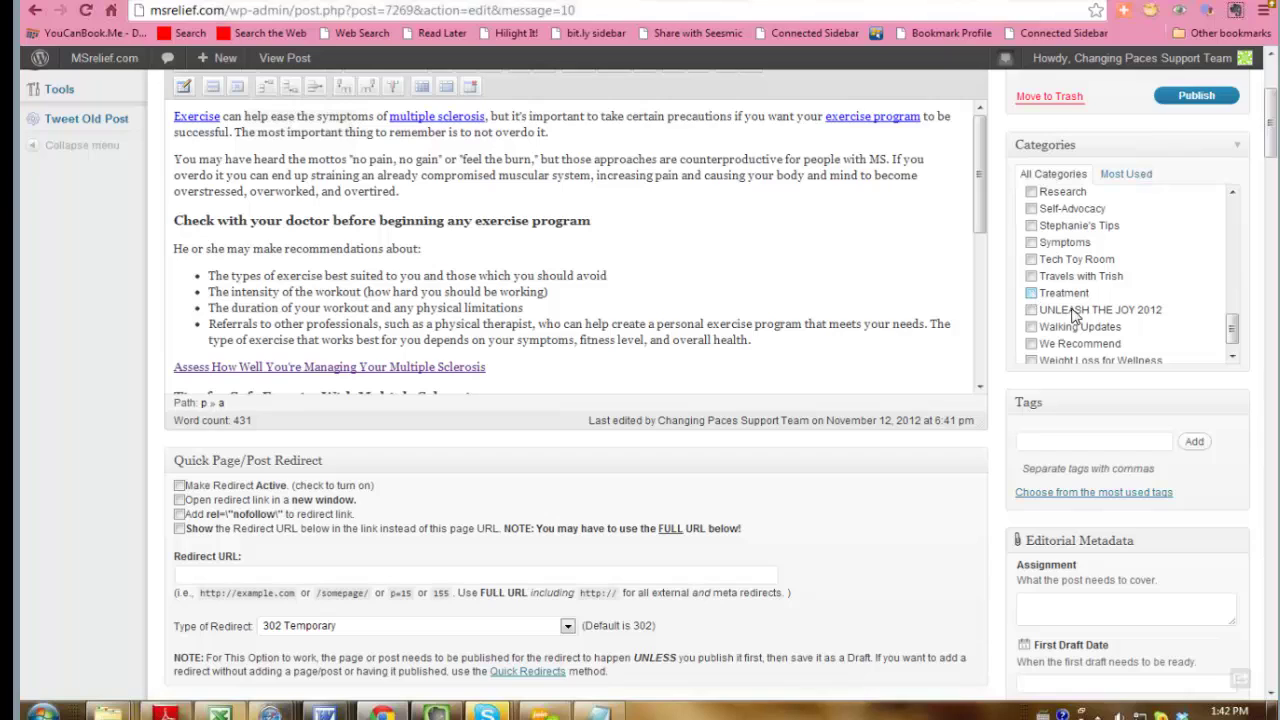
{"action": "left_click", "coordinate": [1233, 358]}
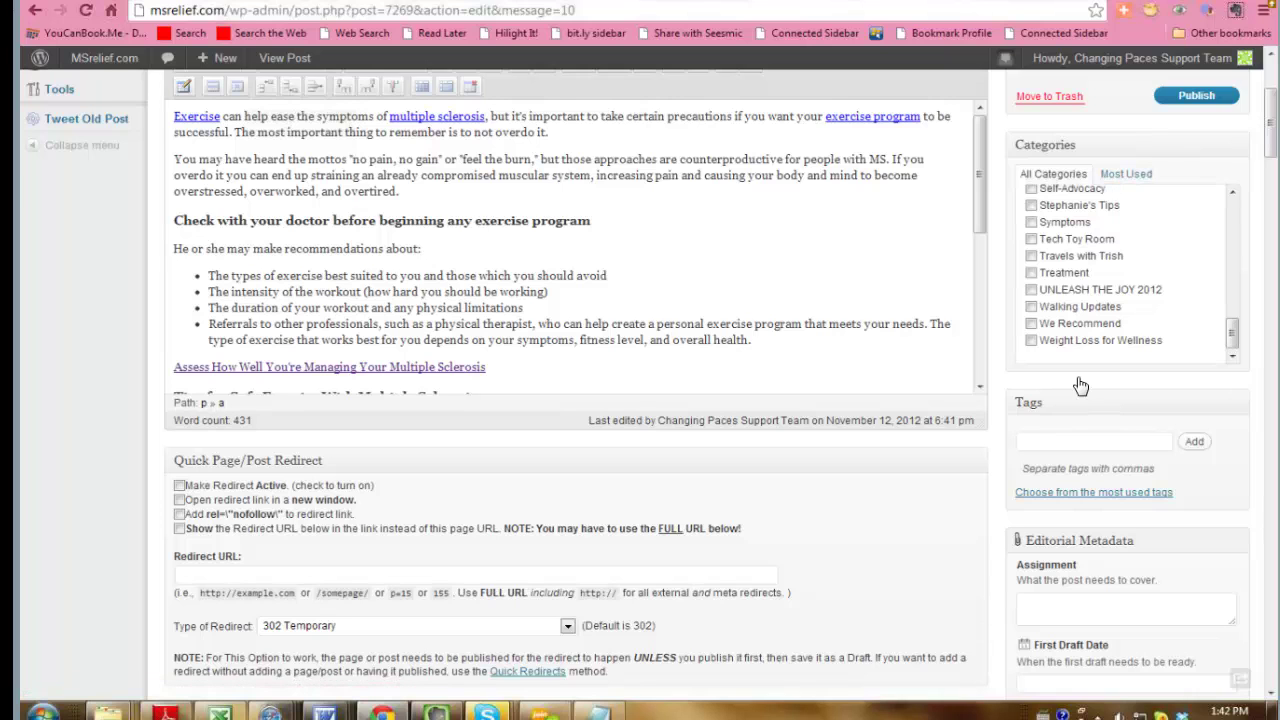
{"action": "scroll", "coordinate": [1237, 381], "scroll_direction": "up", "scroll_amount": 2}
{"action": "scroll", "coordinate": [1235, 380], "scroll_direction": "up", "scroll_amount": 5}
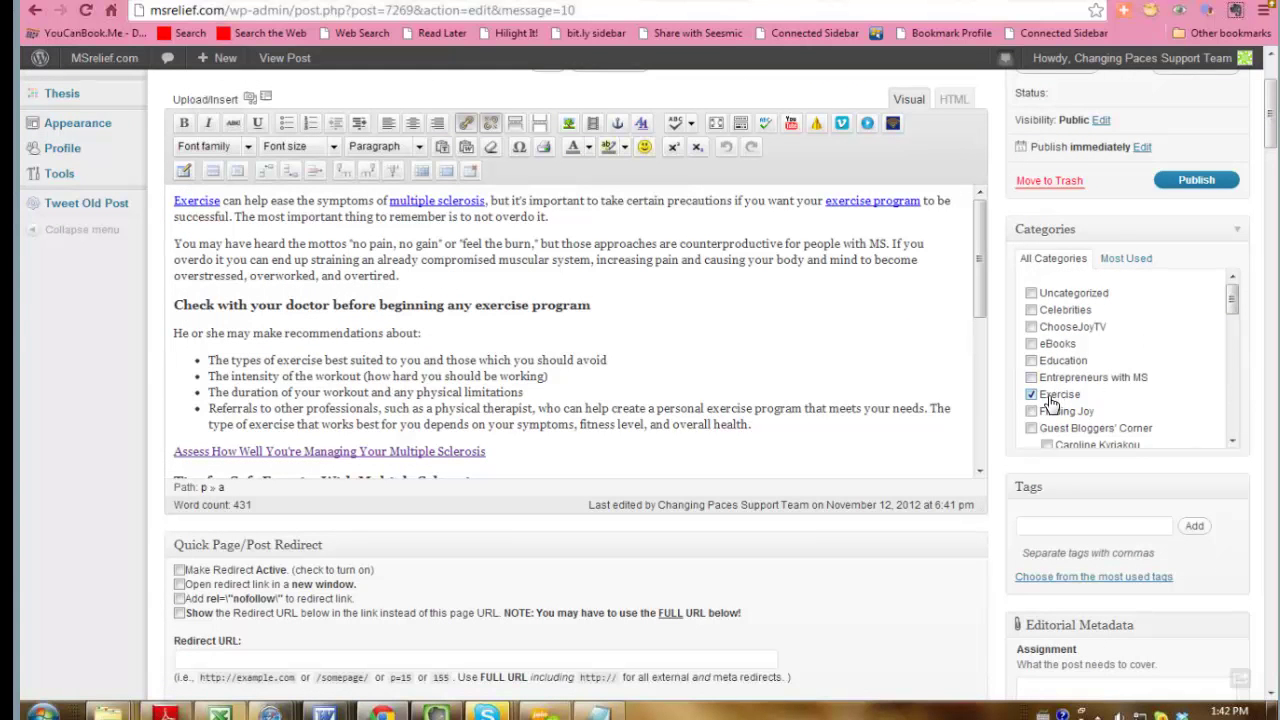
Step: Enter "exercise with ms, exercise with multiple sclerosis, ms and exercise" as comma-separated tags for the post
{"action": "scroll", "coordinate": [996, 430], "scroll_direction": "down", "scroll_amount": 2}
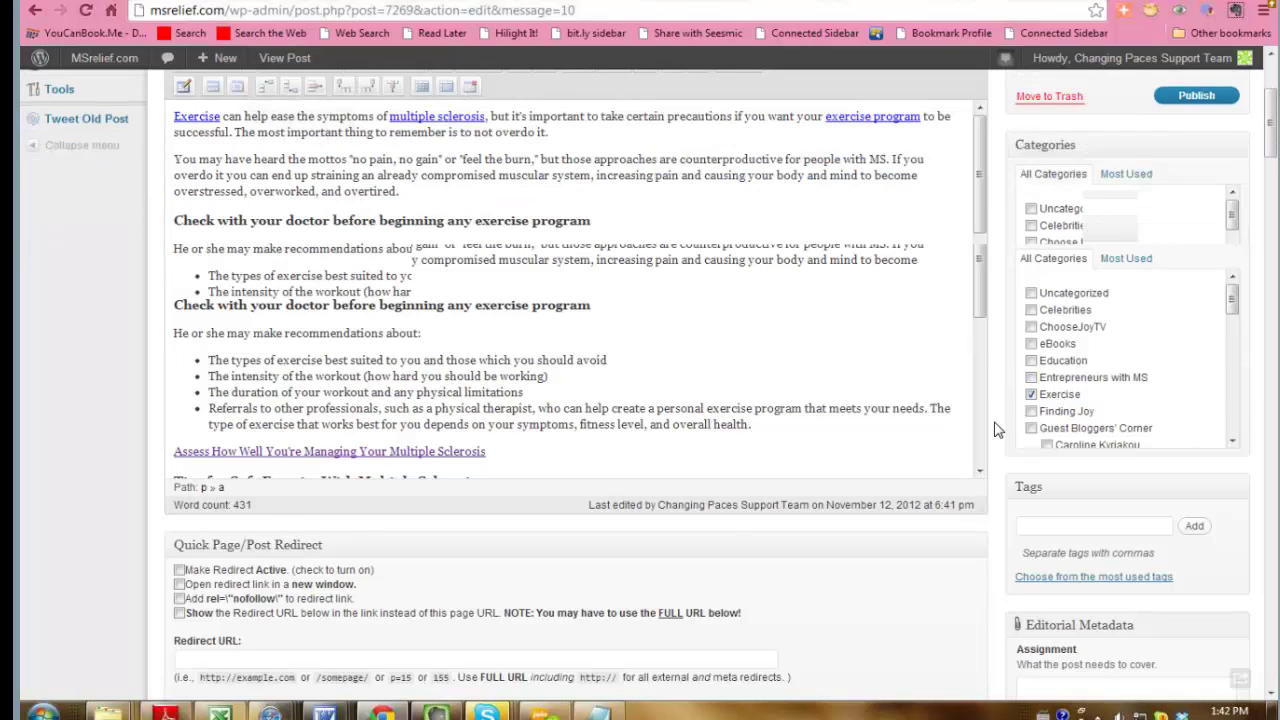
{"action": "scroll", "coordinate": [998, 428], "scroll_direction": "up", "scroll_amount": 1}
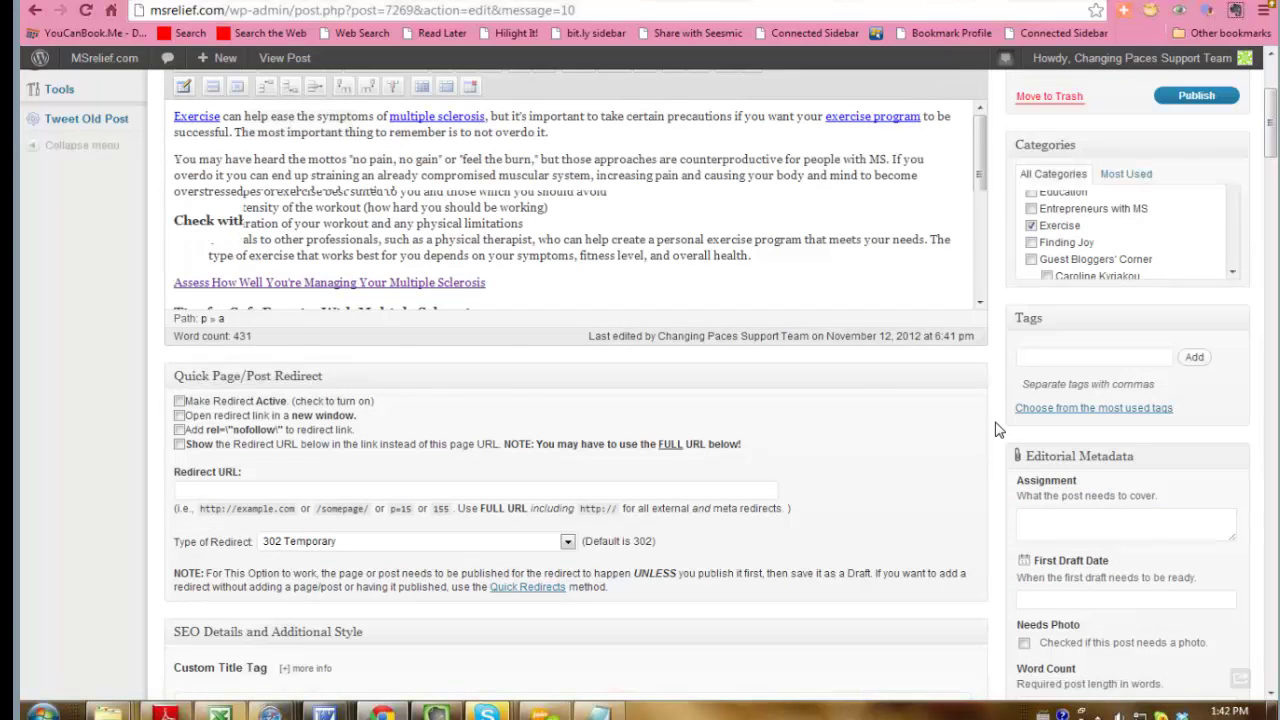
{"action": "left_click", "coordinate": [1079, 445]}
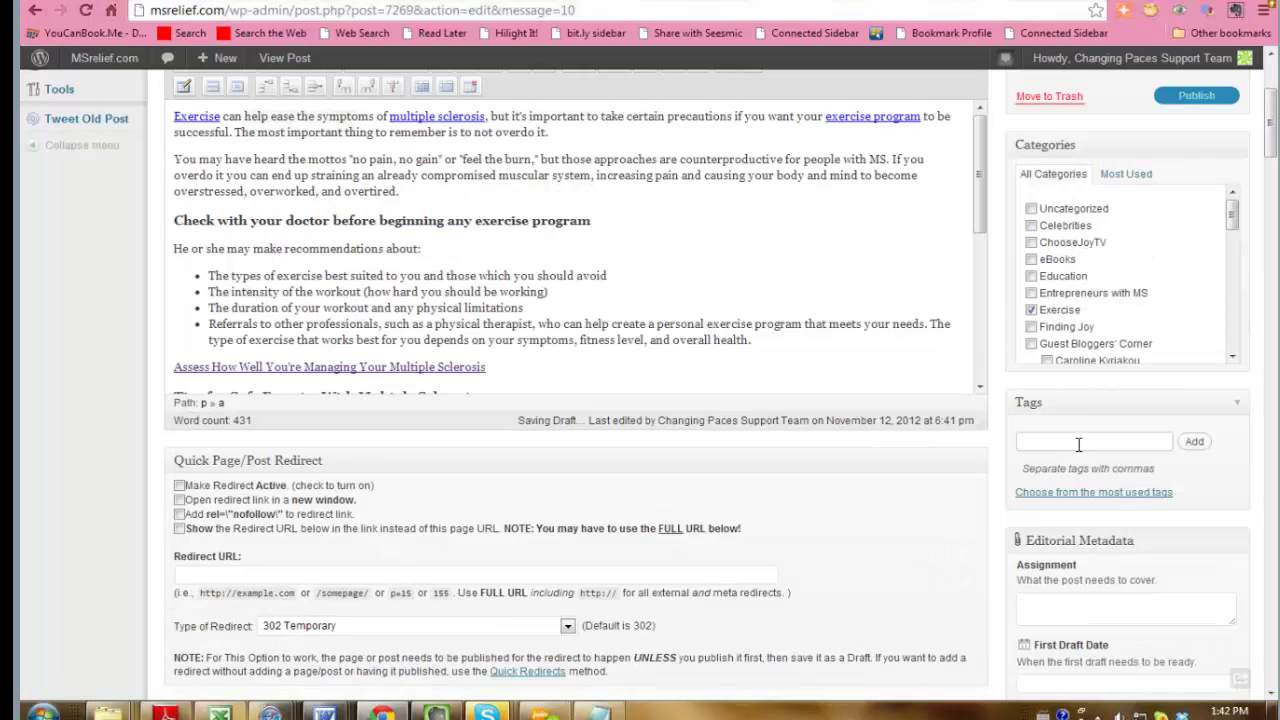
{"action": "type", "text": "ex"}
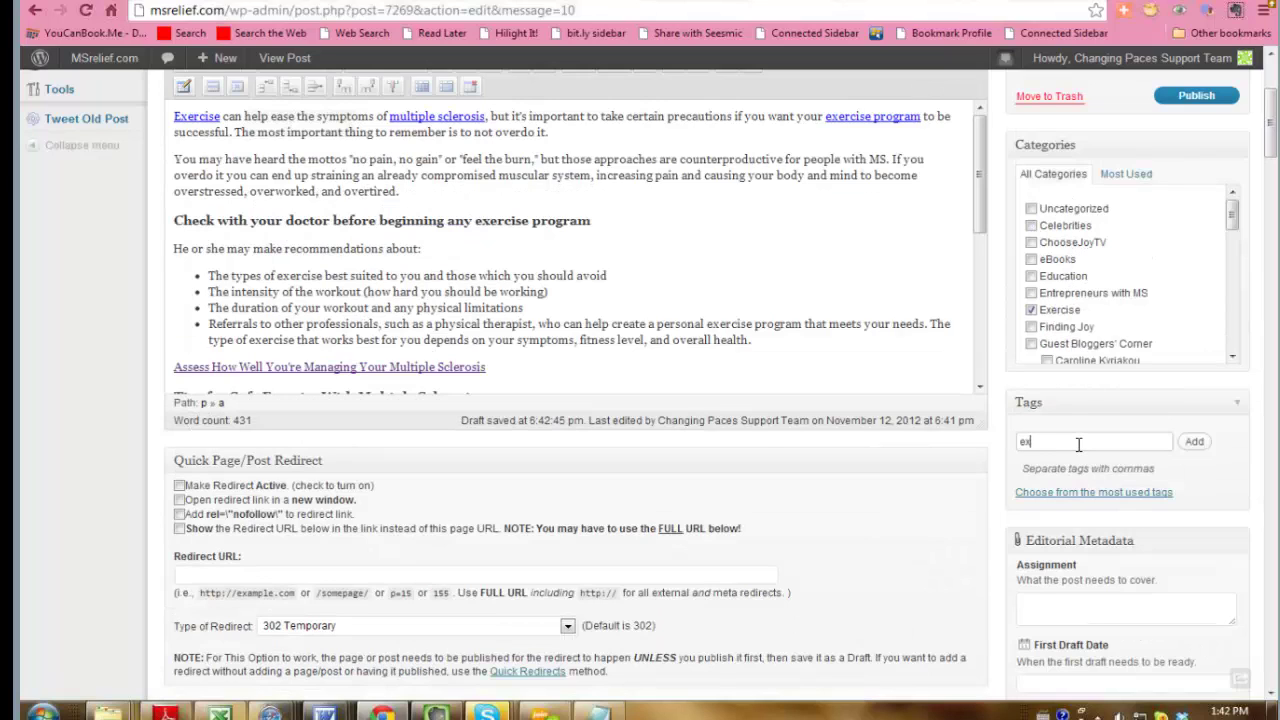
{"action": "type", "text": "ercise with ms"}
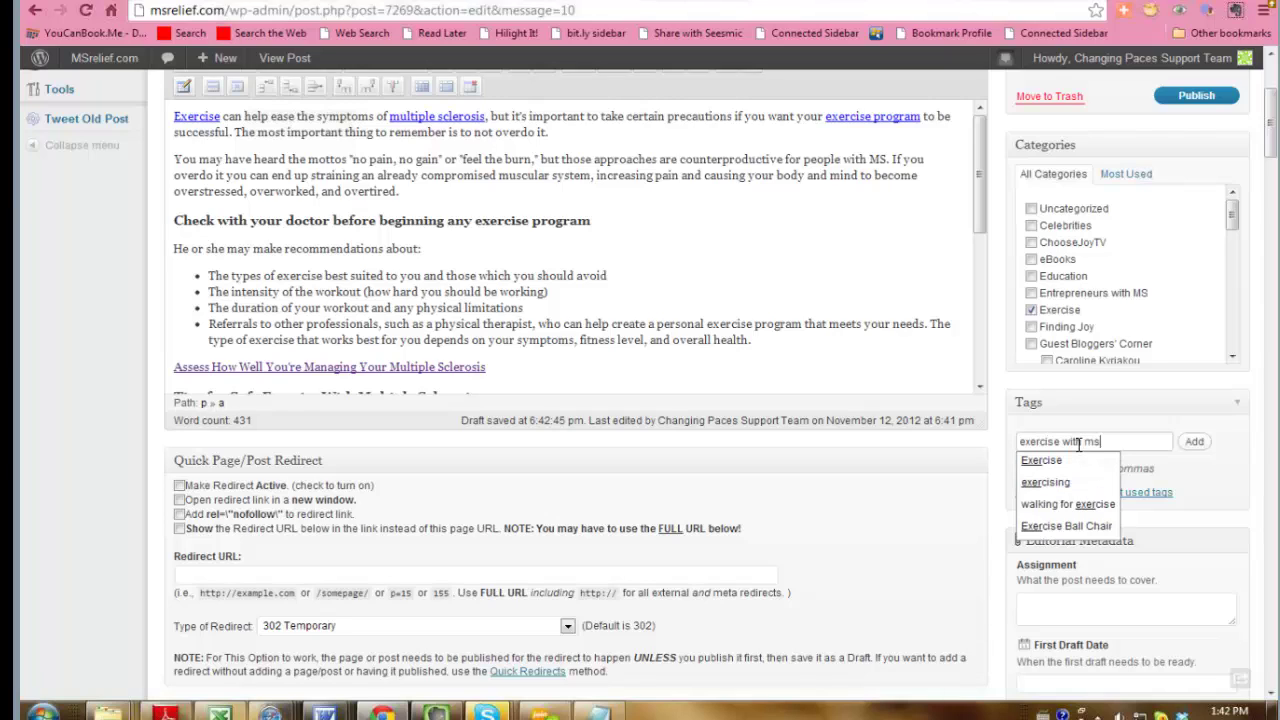
{"action": "type", "text": ", exercis"}
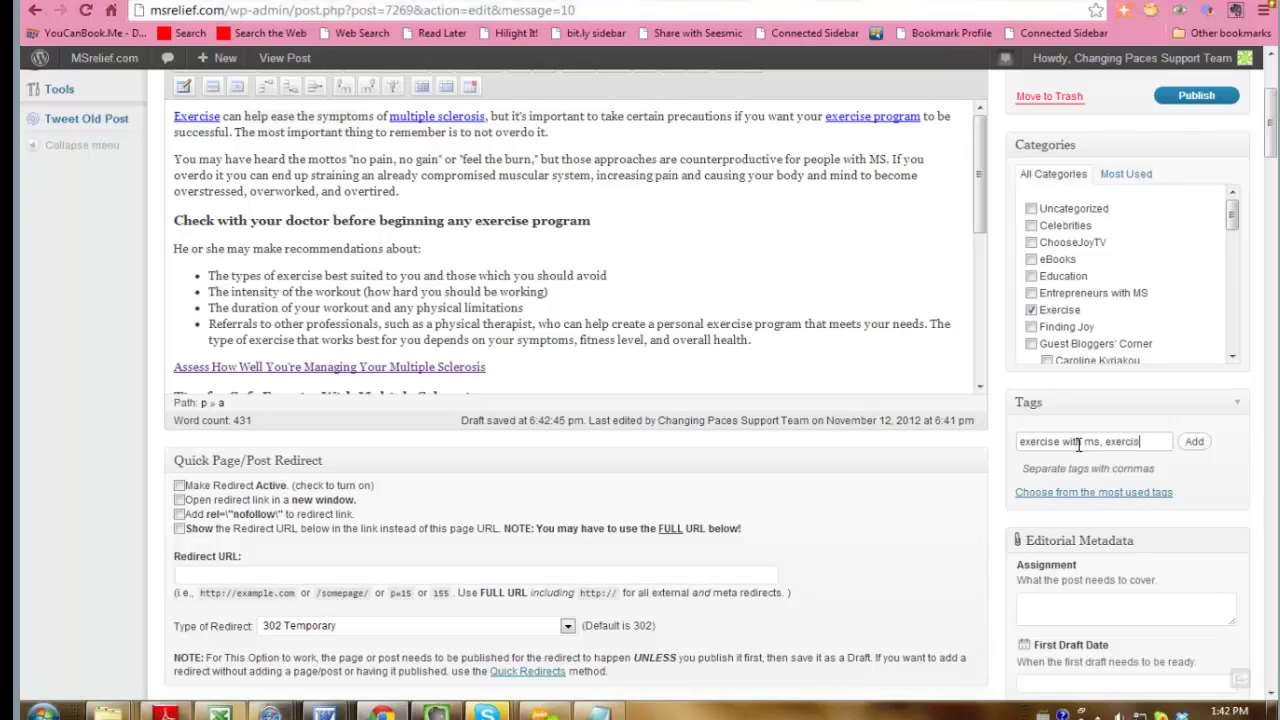
{"action": "type", "text": "e with"}
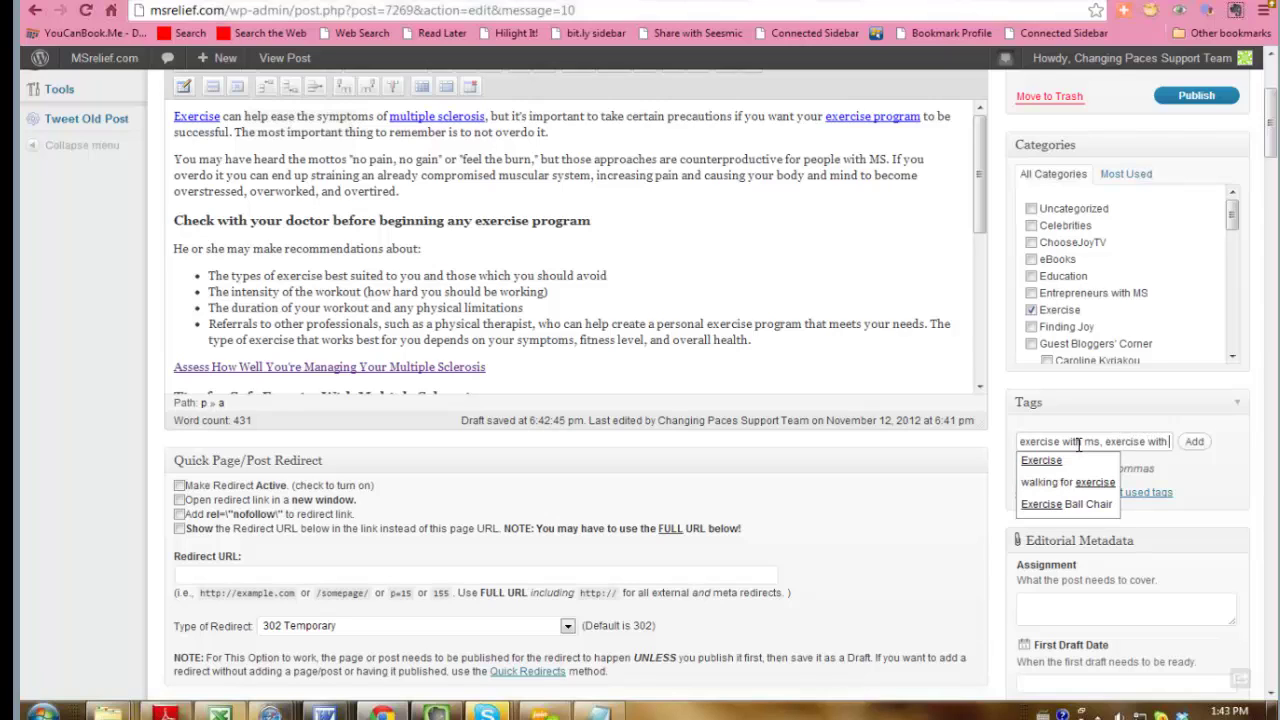
{"action": "type", "text": " multiple sc"}
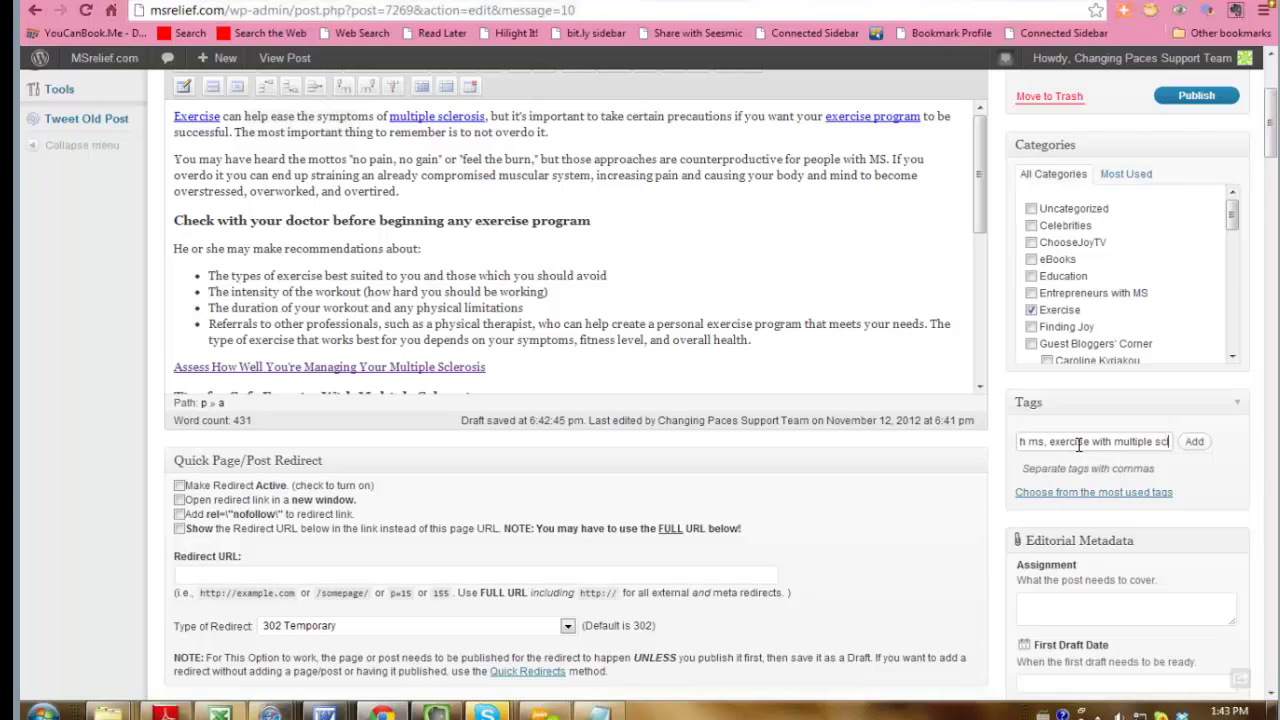
{"action": "type", "text": "lerosis, ms and exercise, m"}
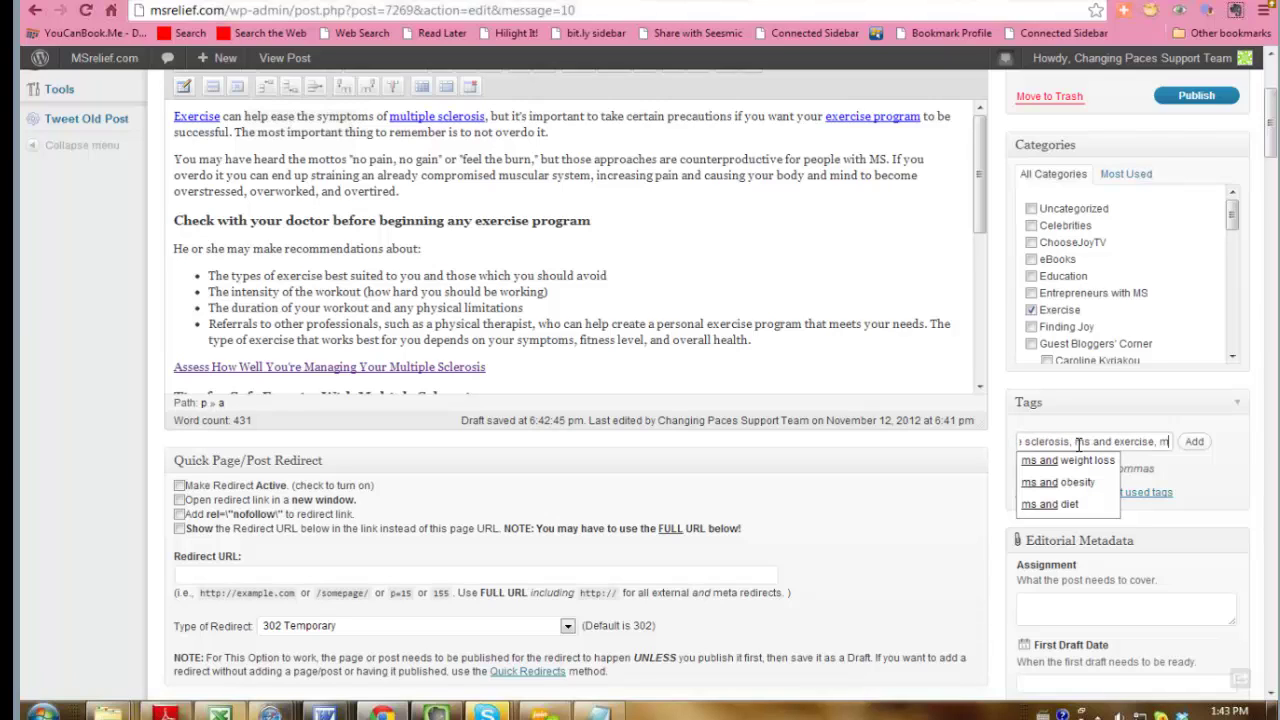
Step: Continue the tag entry with "multiple sclerosis and exercise, exercise with ms, exercise with multiple sclerosis"
{"action": "type", "text": "ultip"}
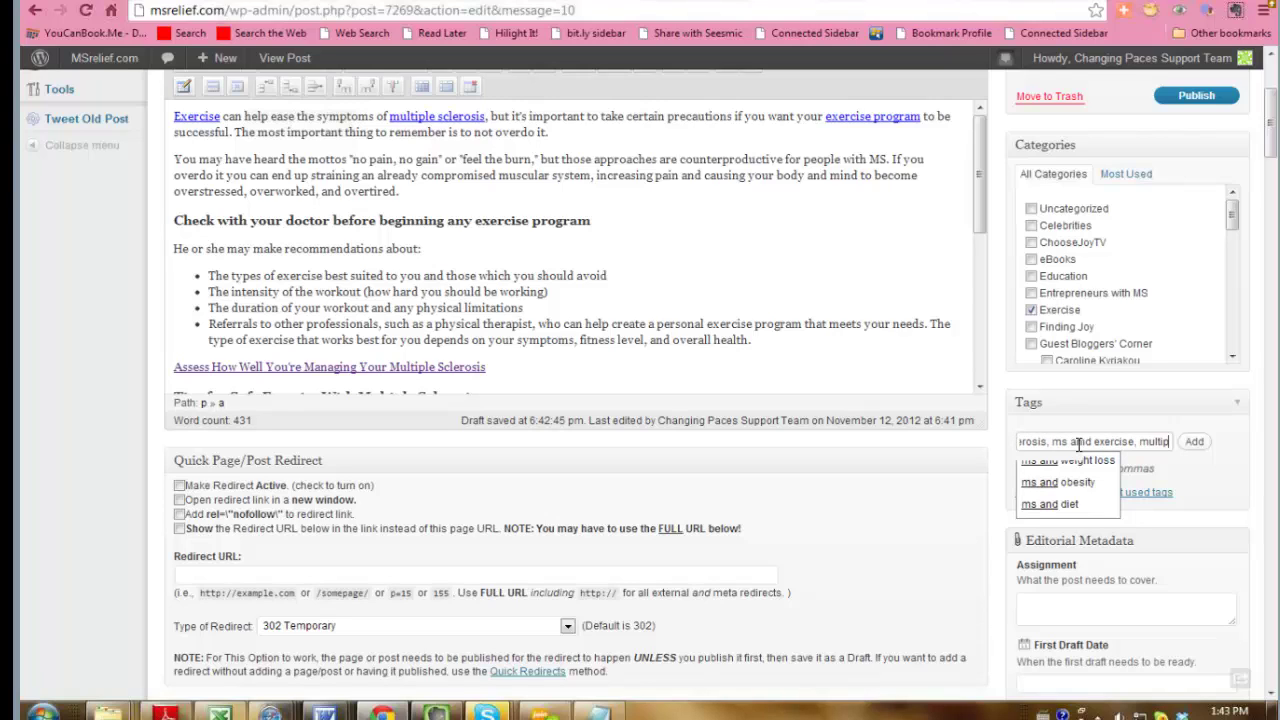
{"action": "type", "text": "le sc"}
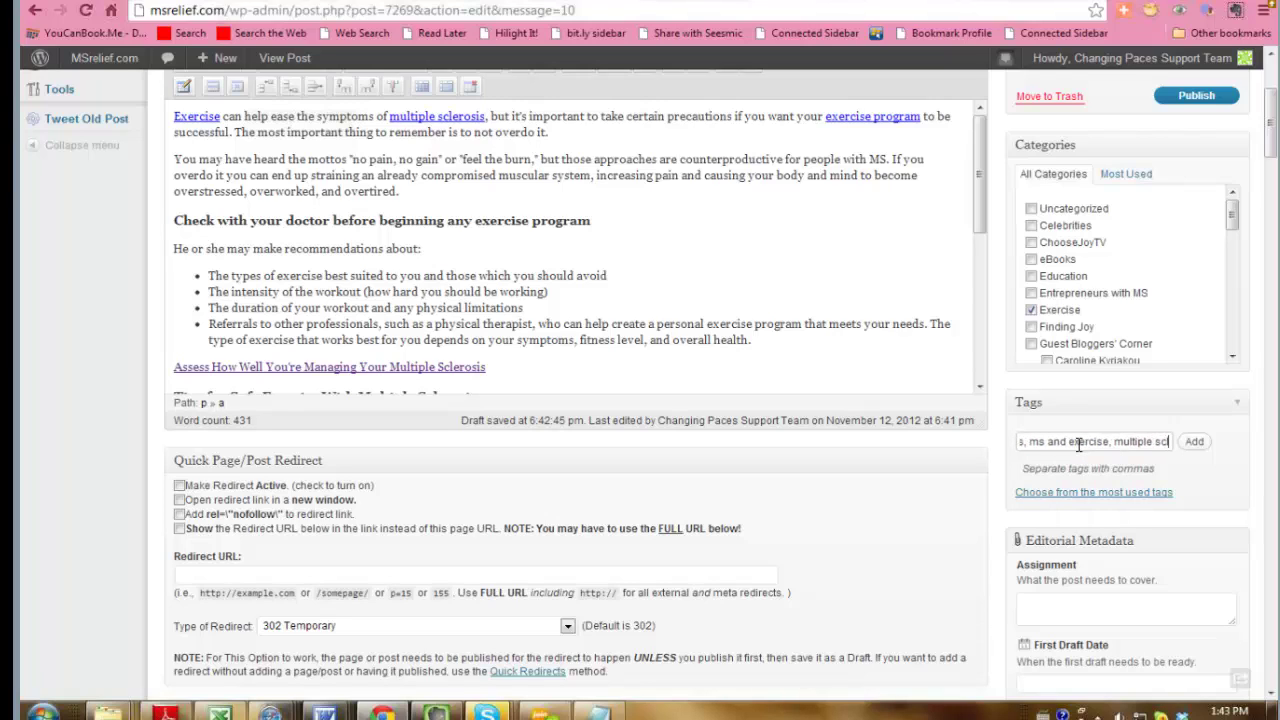
{"action": "type", "text": "lerosis and"}
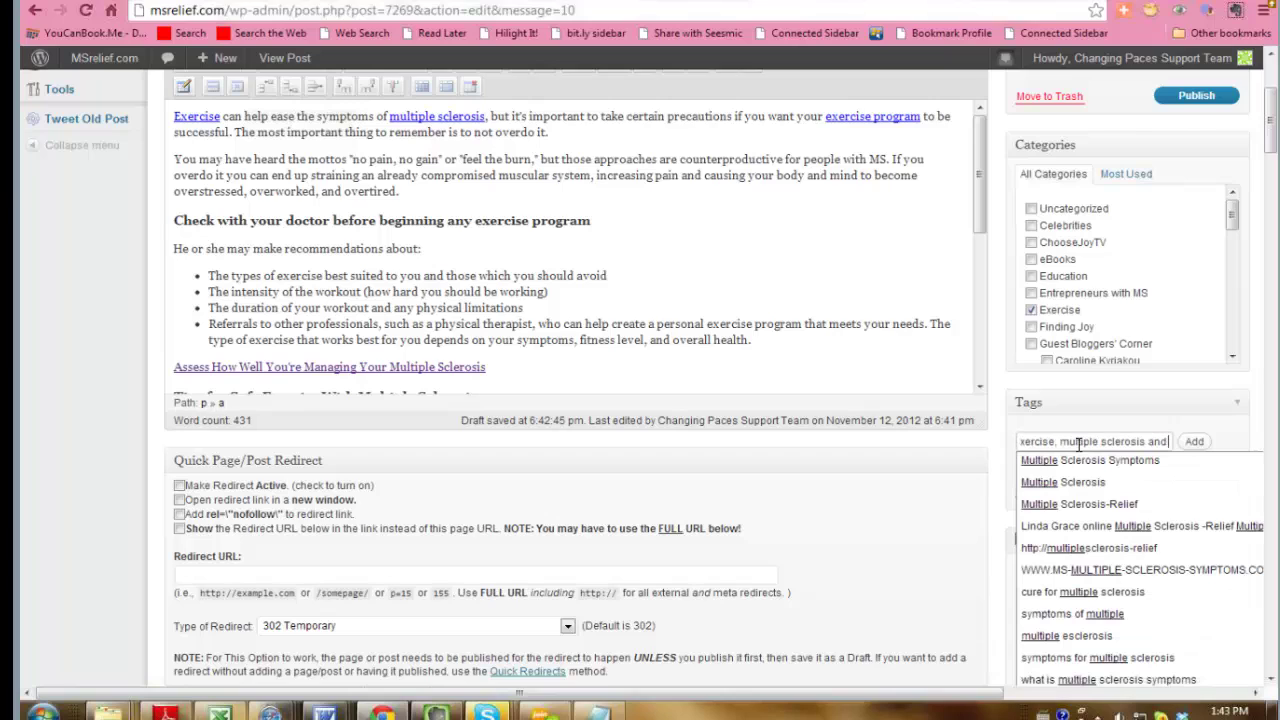
{"action": "type", "text": " exercise, "}
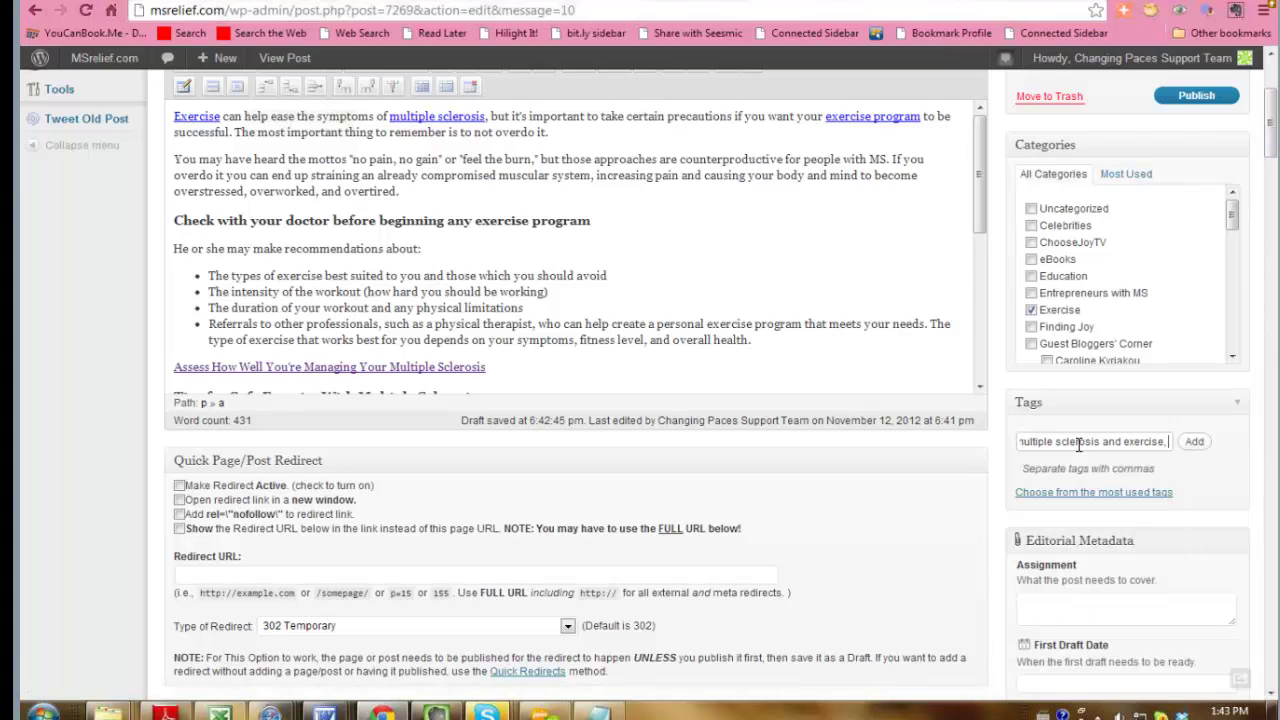
{"action": "type", "text": "exer"}
{"action": "type", "text": "cise with"}
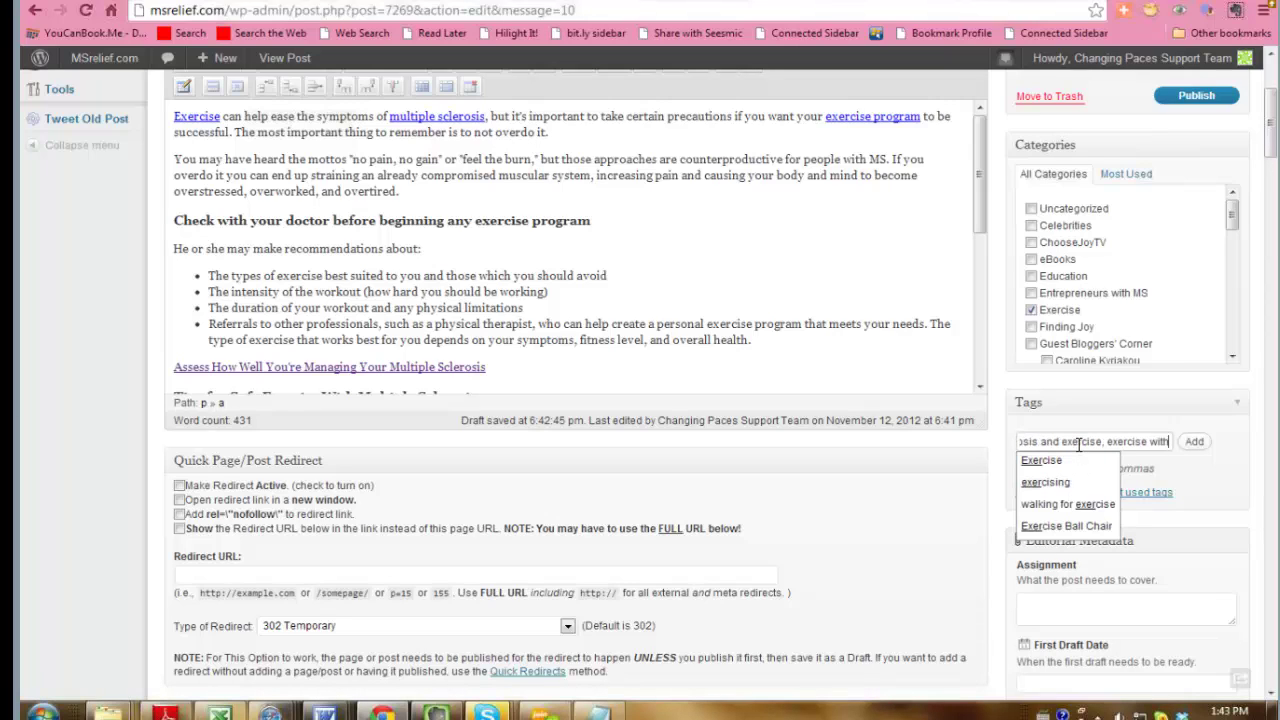
{"action": "type", "text": " ms, e"}
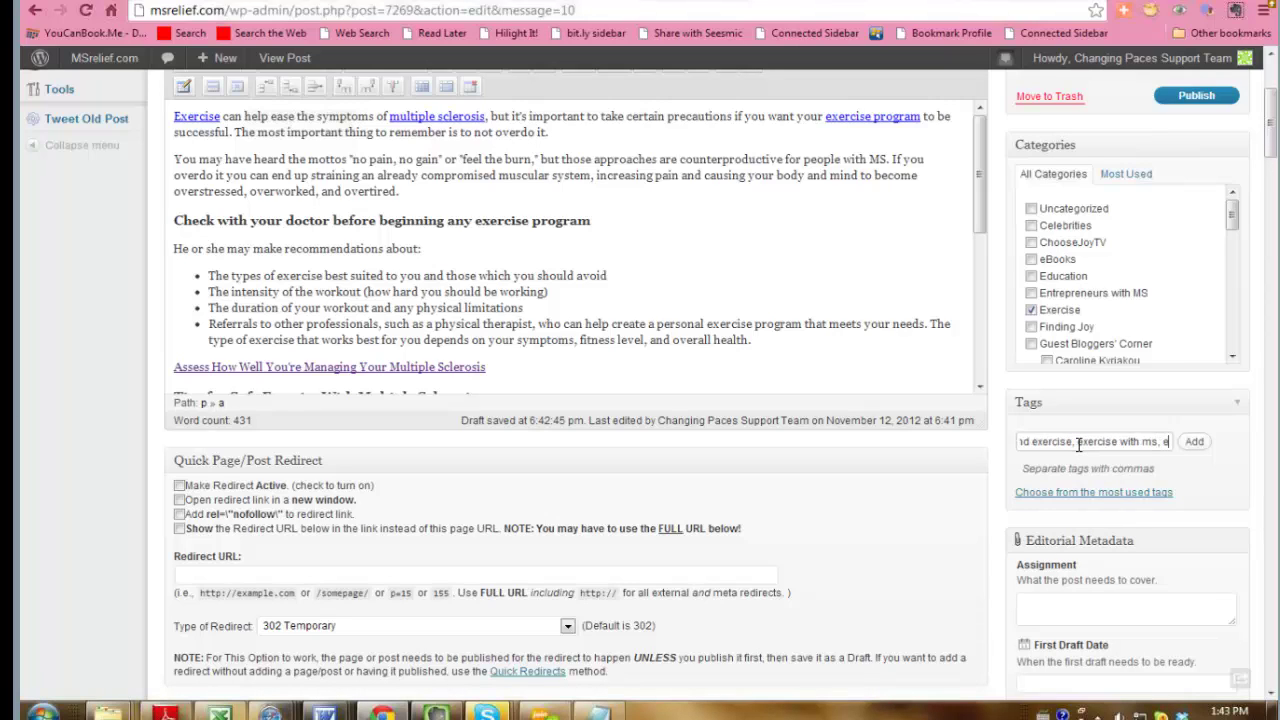
{"action": "type", "text": "xercise with multiple sclerosis"}
Step: Copy the complete tag list into the post's Meta Keywords
{"action": "key", "text": "ctrl+a"}
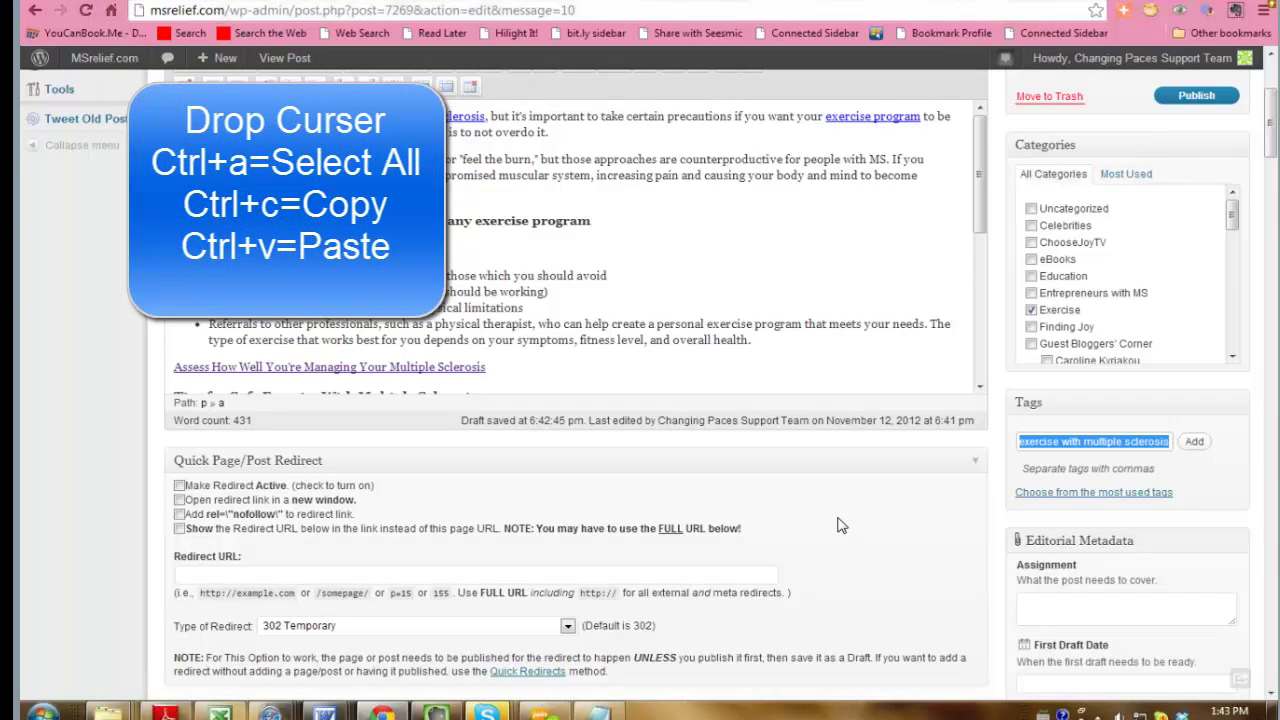
{"action": "scroll", "coordinate": [840, 526], "scroll_direction": "down", "scroll_amount": 3}
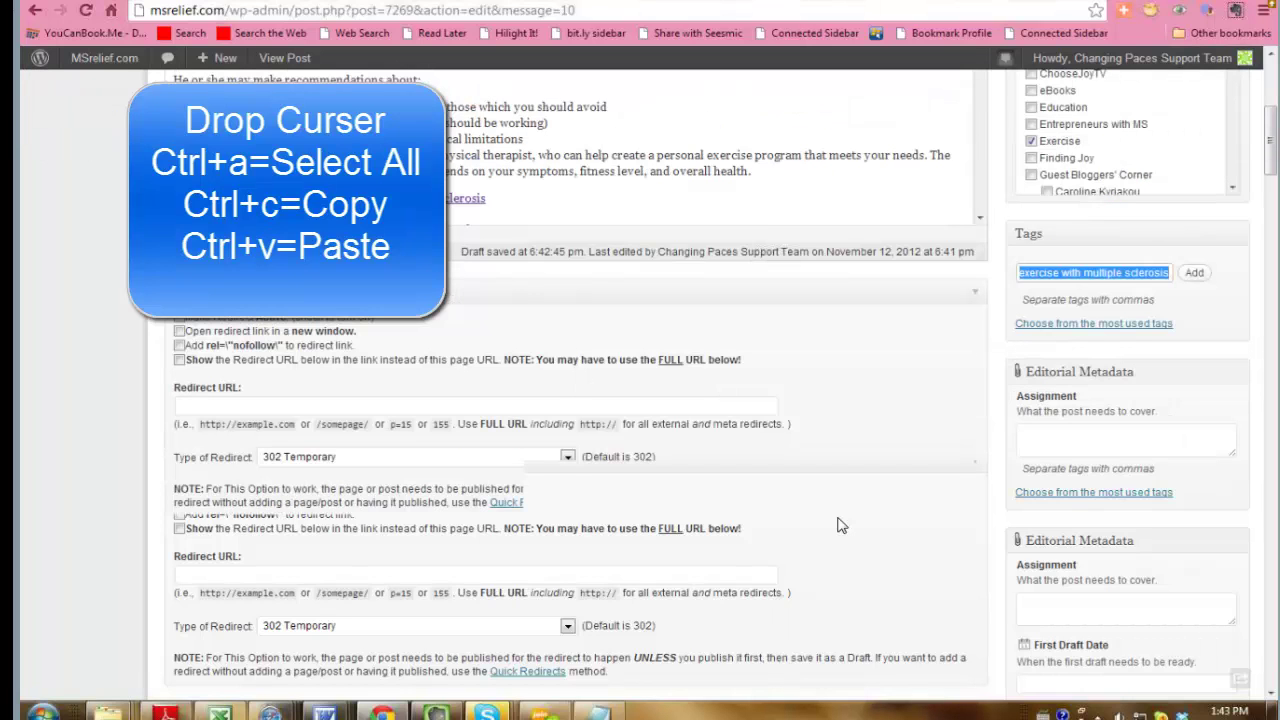
{"action": "scroll", "coordinate": [840, 526], "scroll_direction": "down", "scroll_amount": 1}
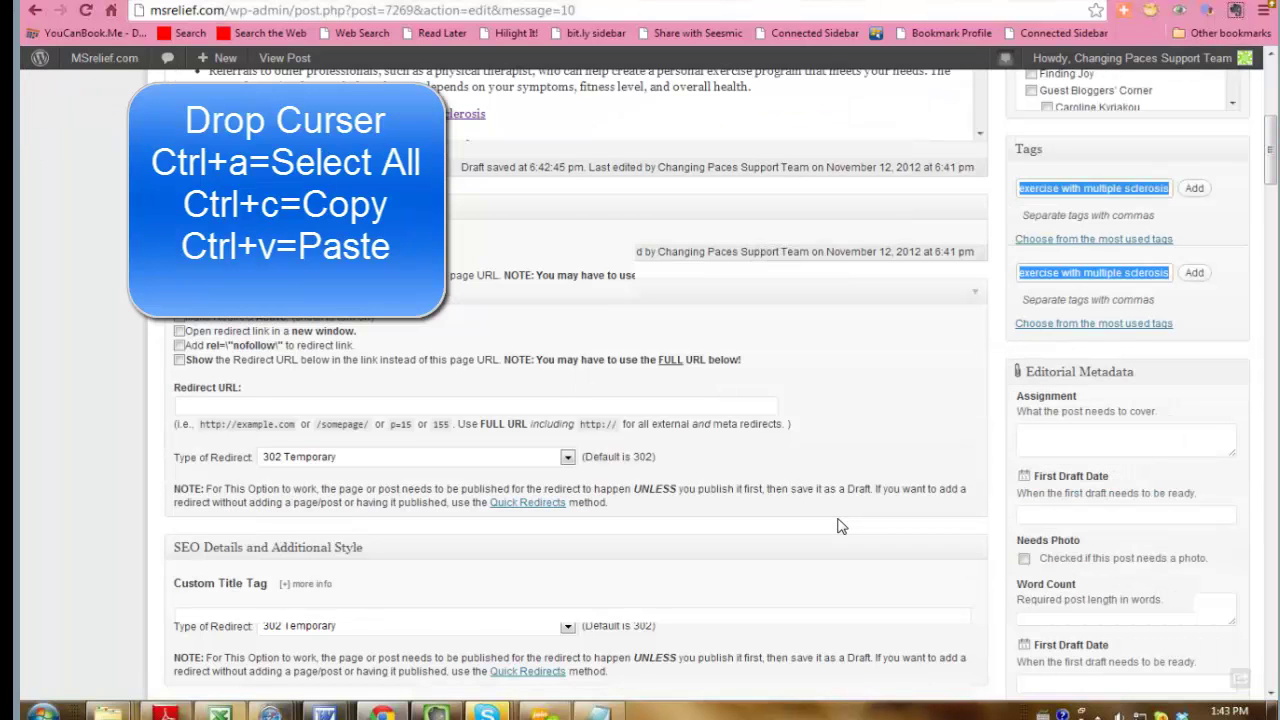
{"action": "scroll", "coordinate": [840, 526], "scroll_direction": "down", "scroll_amount": 3}
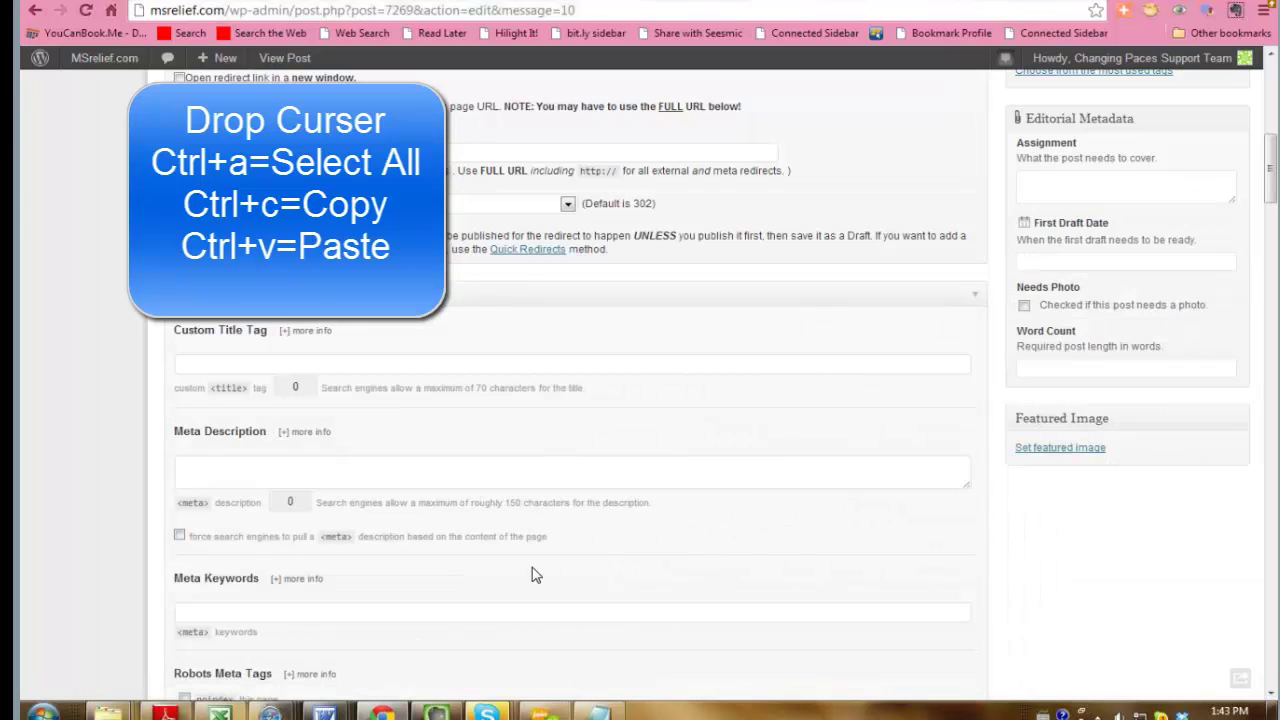
{"action": "left_click", "coordinate": [294, 613]}
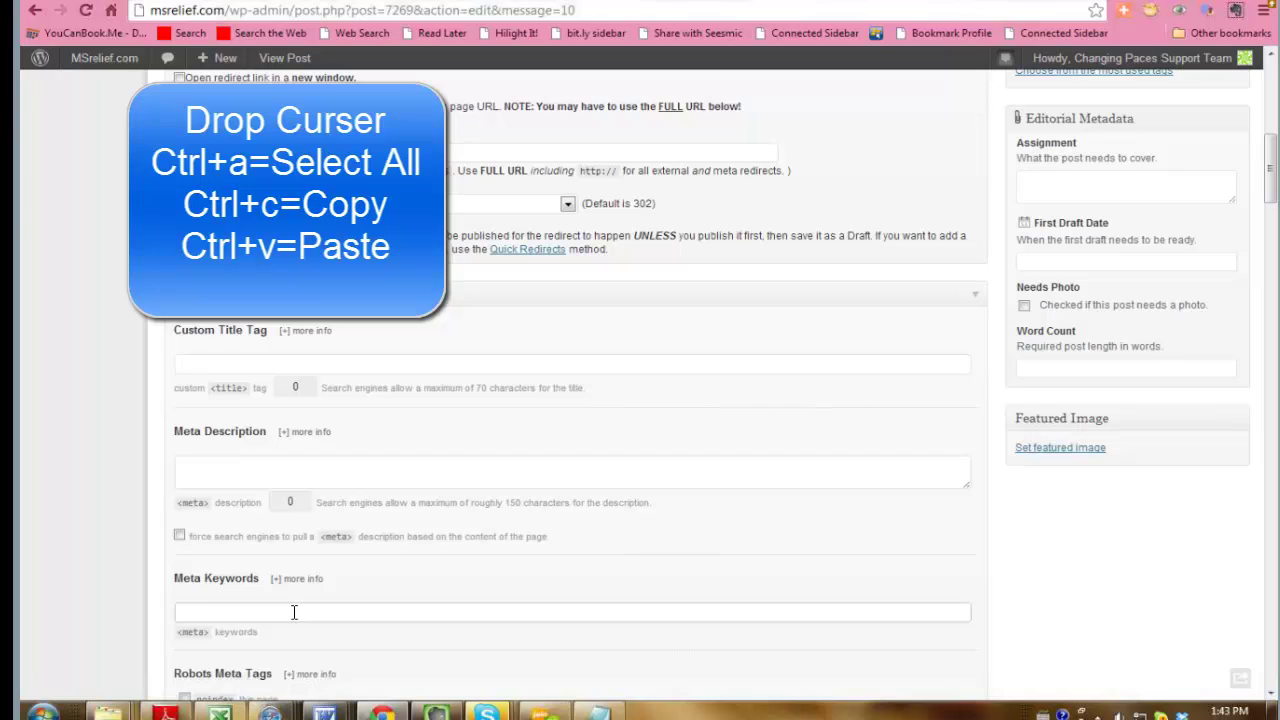
{"action": "type", "text": "exercise with ms, exercise with multiple sclerosis, ms and exercise, multiple sclerosis and exercise, exercise with ms, exercise with multiple sclerosis"}
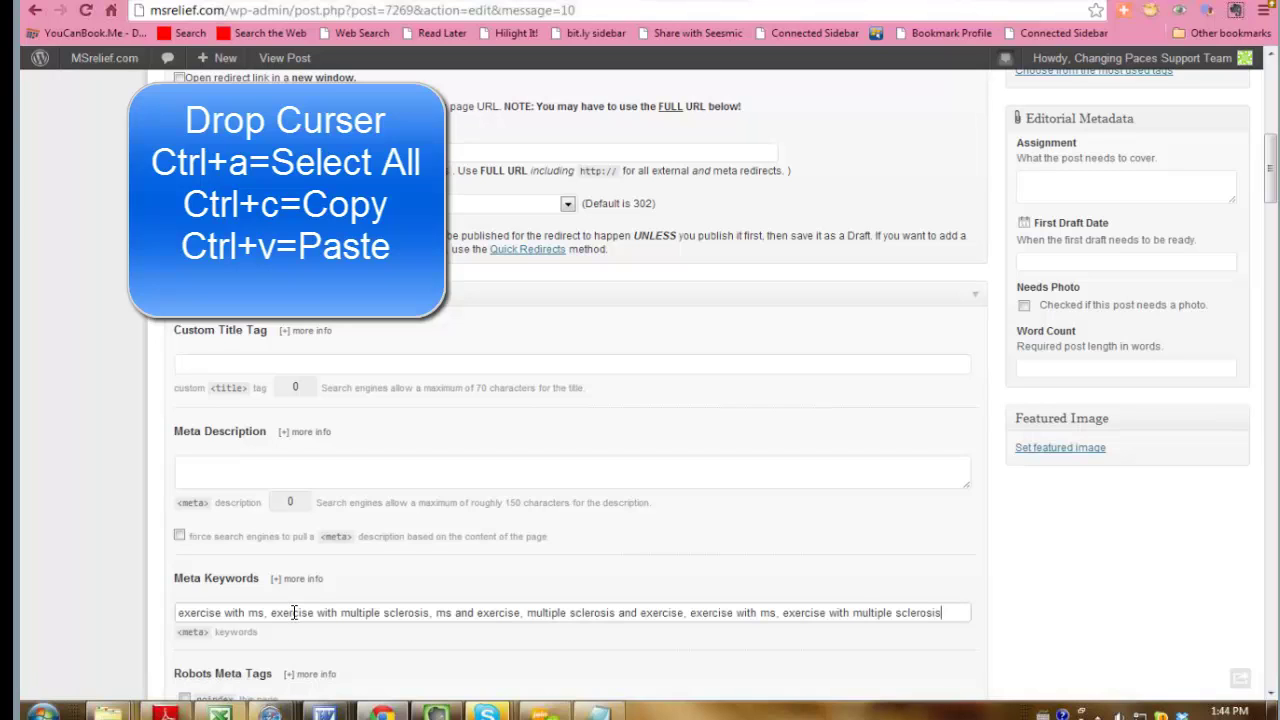
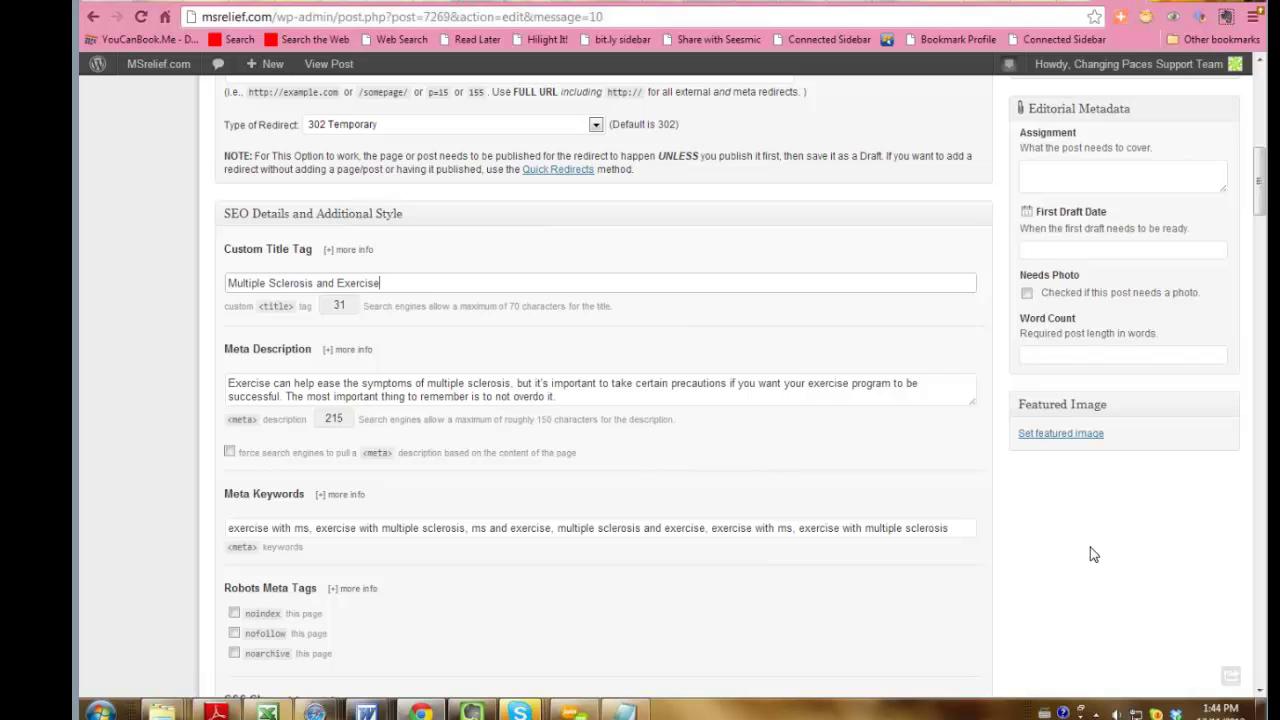
Step: Collapse the Post Image and Thumbnail, JavaScript, Multimedia Box Options, Editorial Comments and Sharing sections below the SEO details
{"action": "scroll", "coordinate": [1093, 555], "scroll_direction": "up", "scroll_amount": 3}
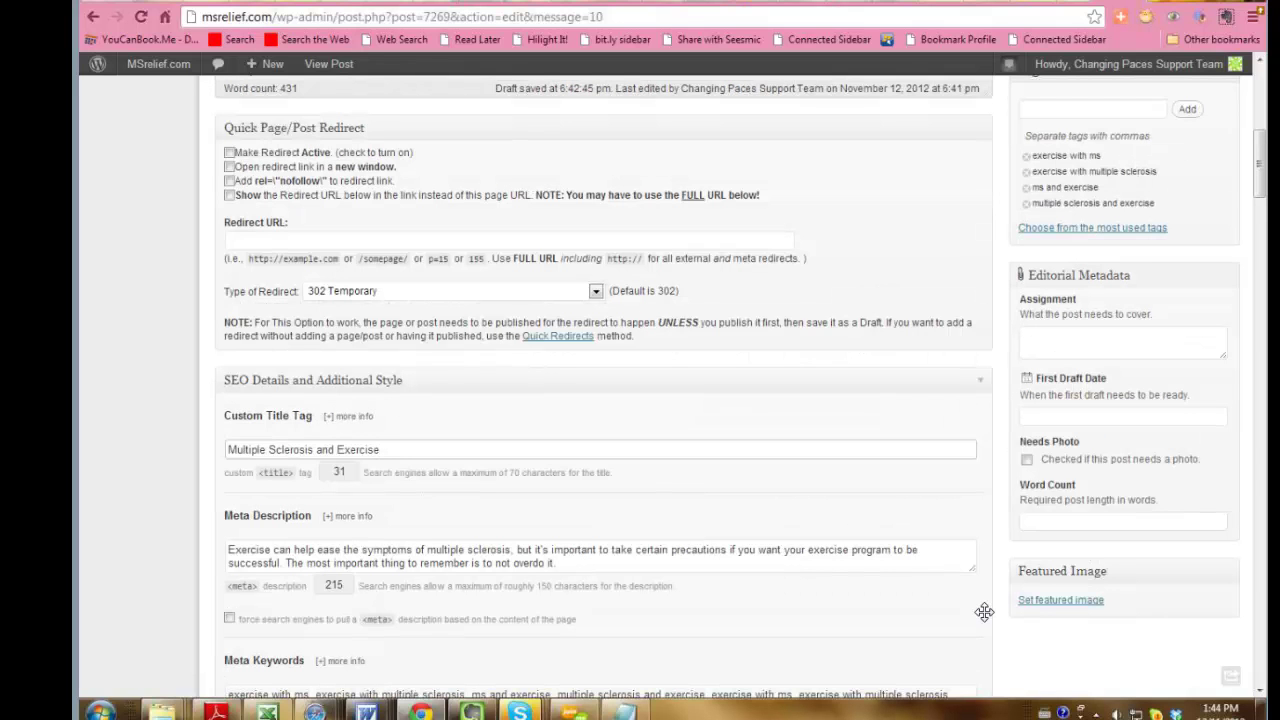
{"action": "scroll", "coordinate": [985, 621], "scroll_direction": "down", "scroll_amount": 10}
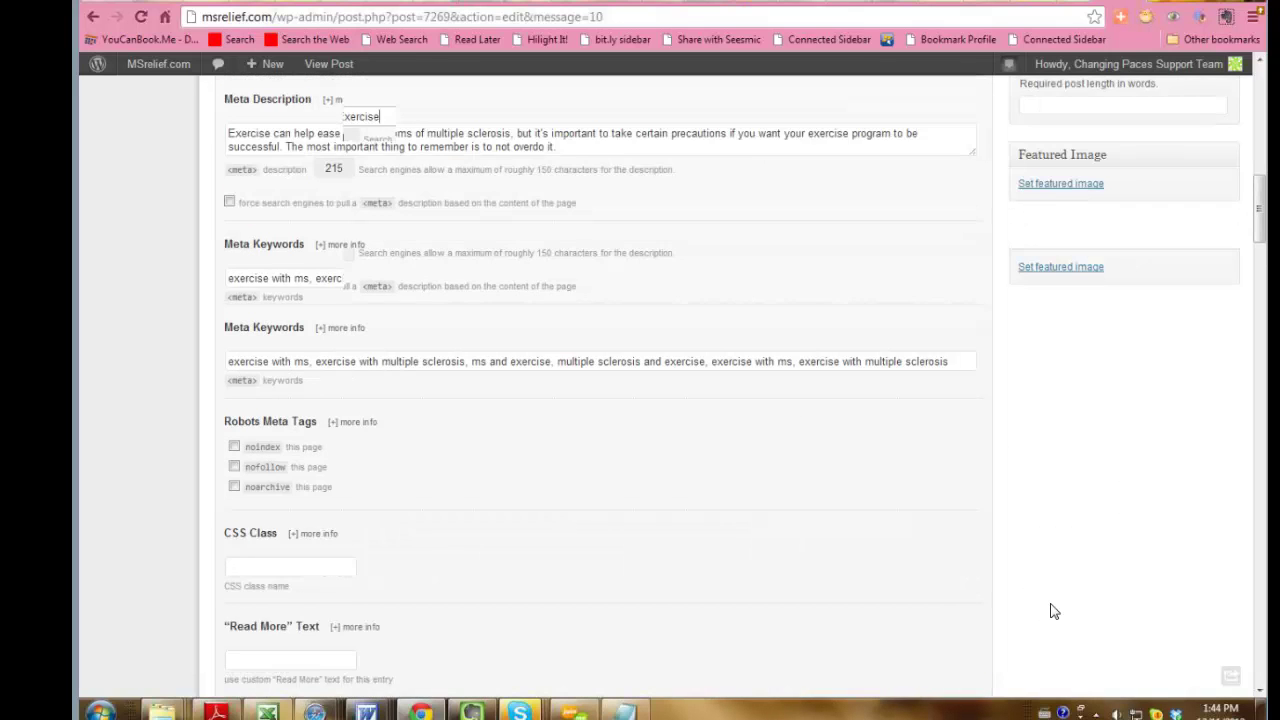
{"action": "scroll", "coordinate": [1053, 611], "scroll_direction": "down", "scroll_amount": 5}
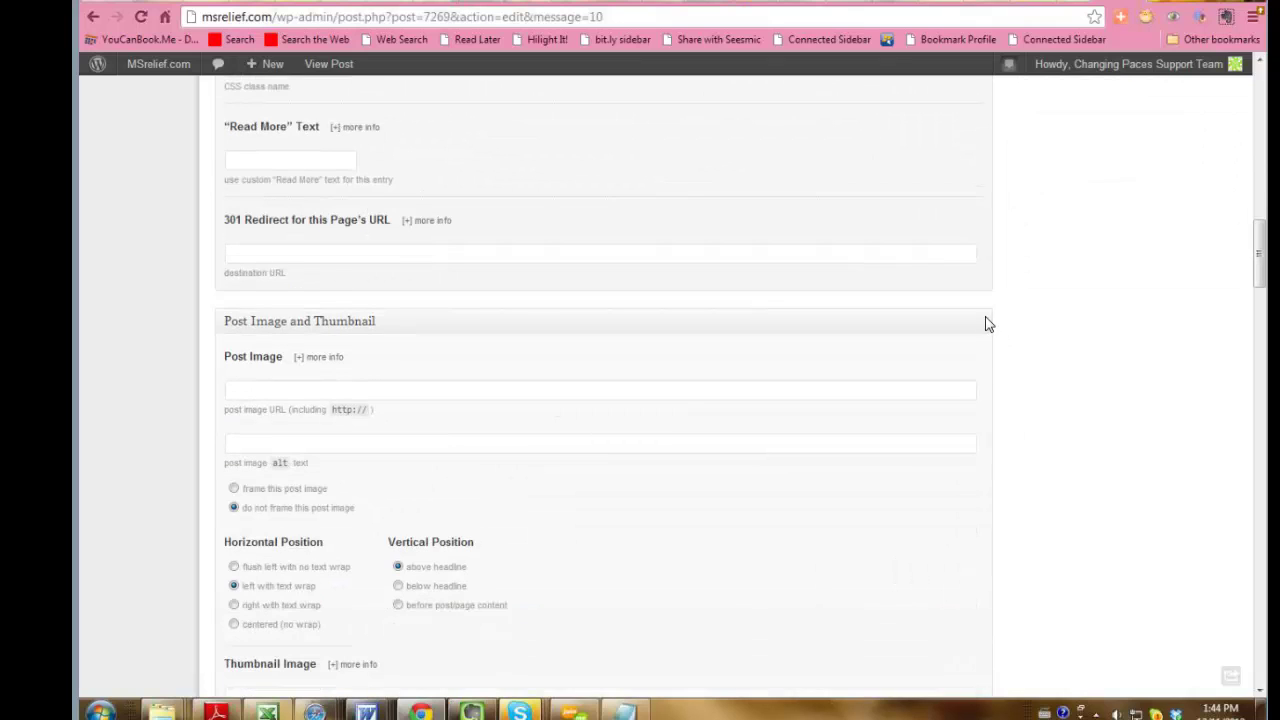
{"action": "left_click", "coordinate": [985, 325]}
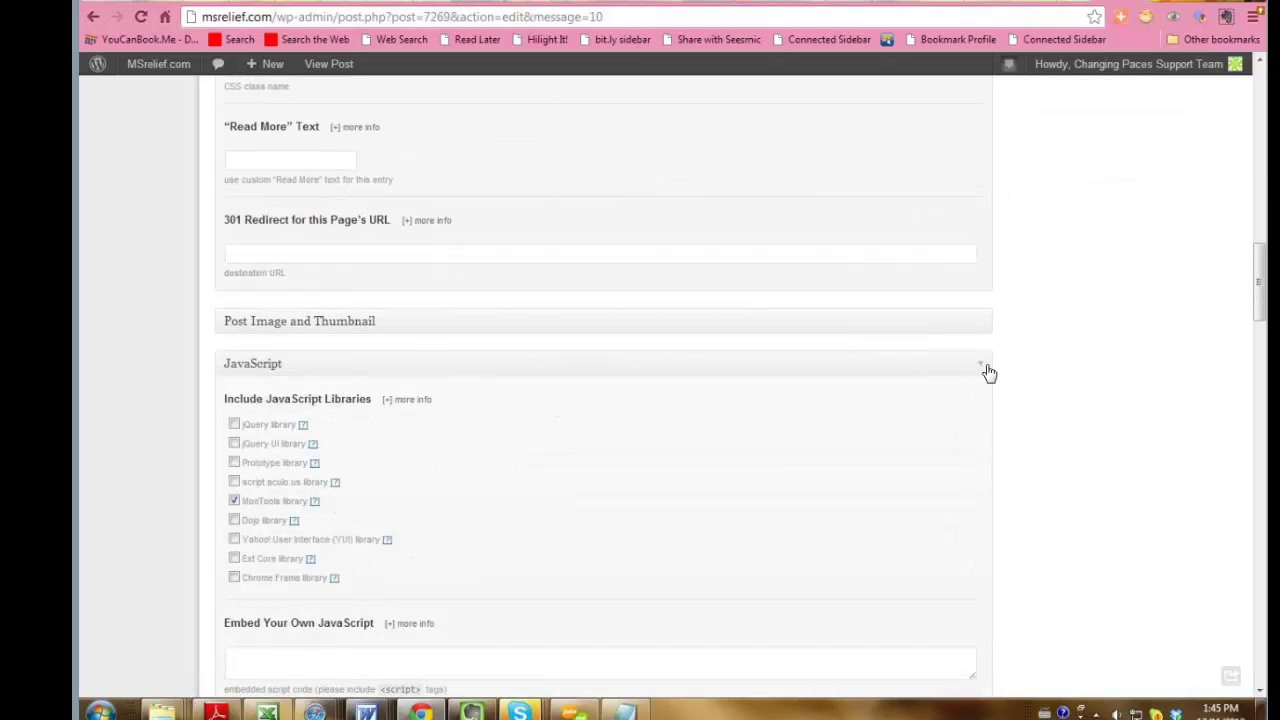
{"action": "left_click", "coordinate": [981, 366]}
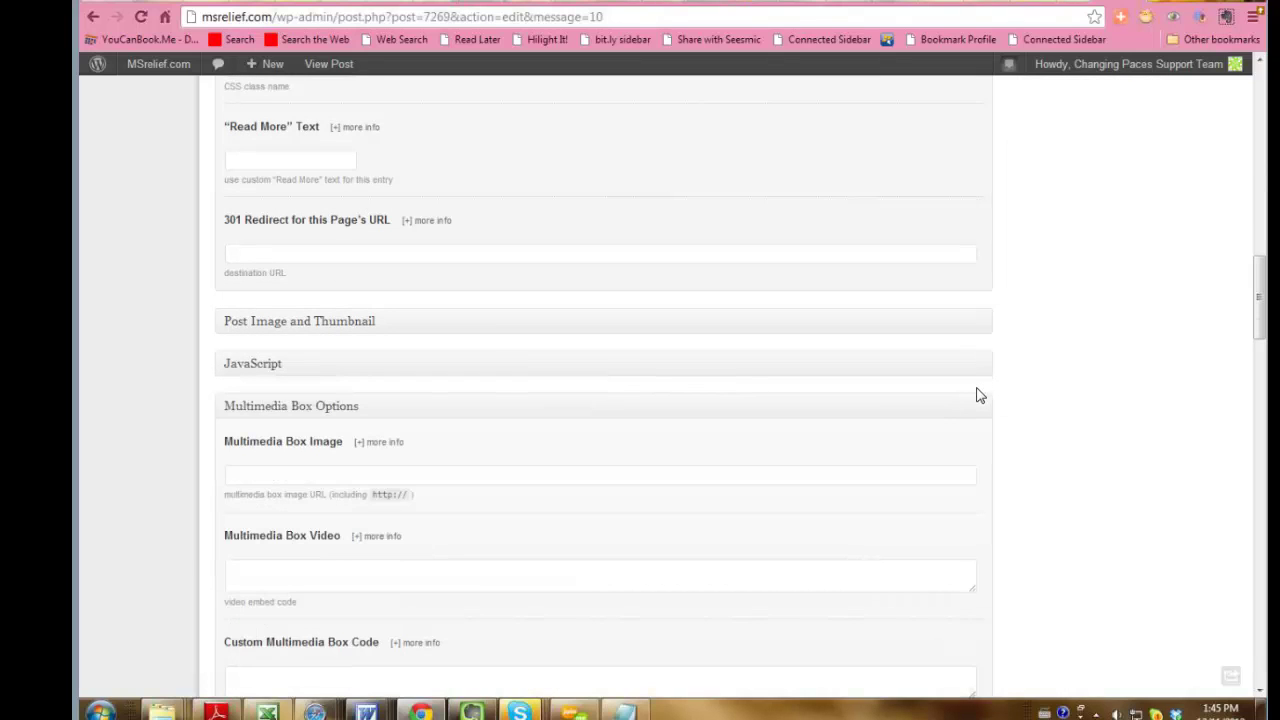
{"action": "left_click", "coordinate": [981, 413]}
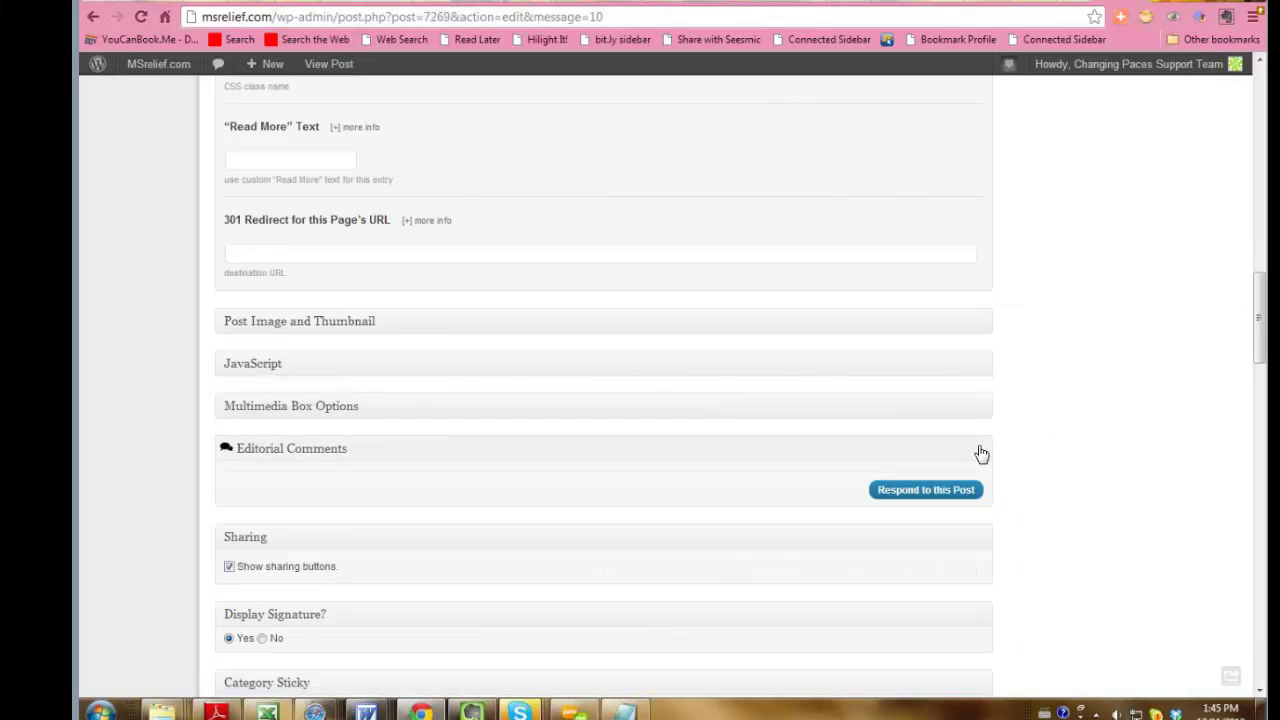
{"action": "left_click", "coordinate": [978, 452]}
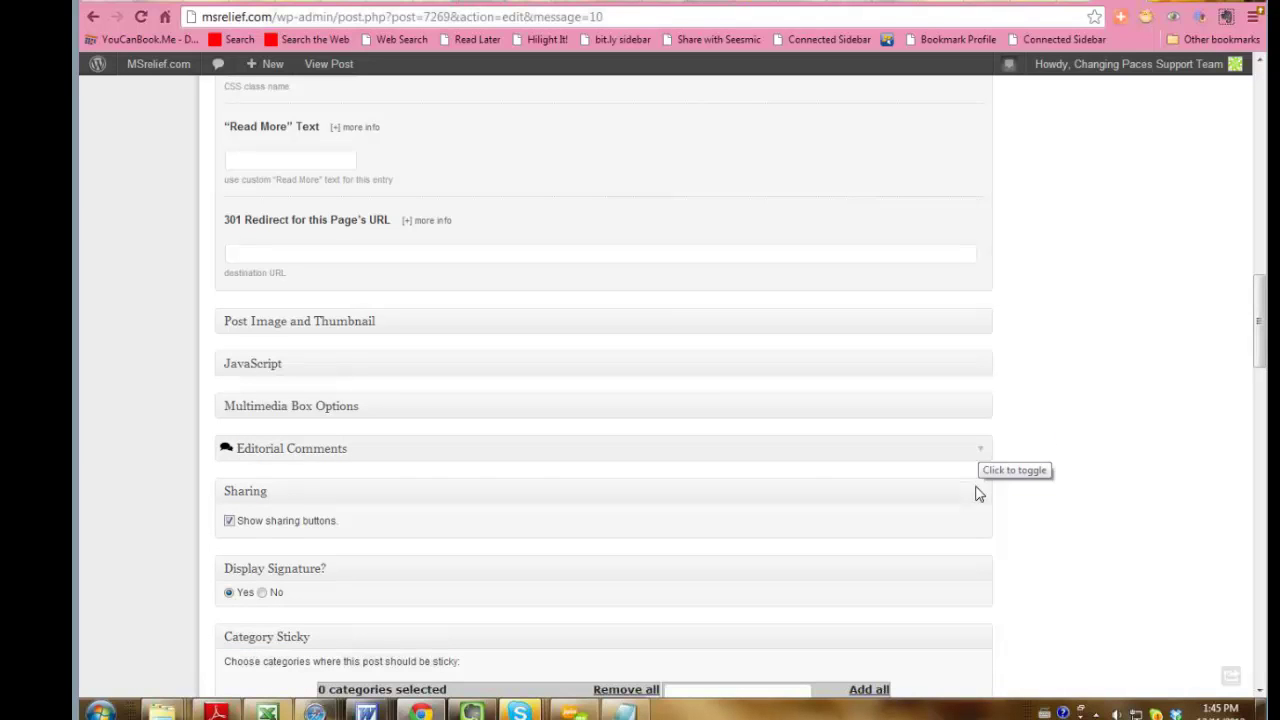
{"action": "left_click", "coordinate": [979, 498]}
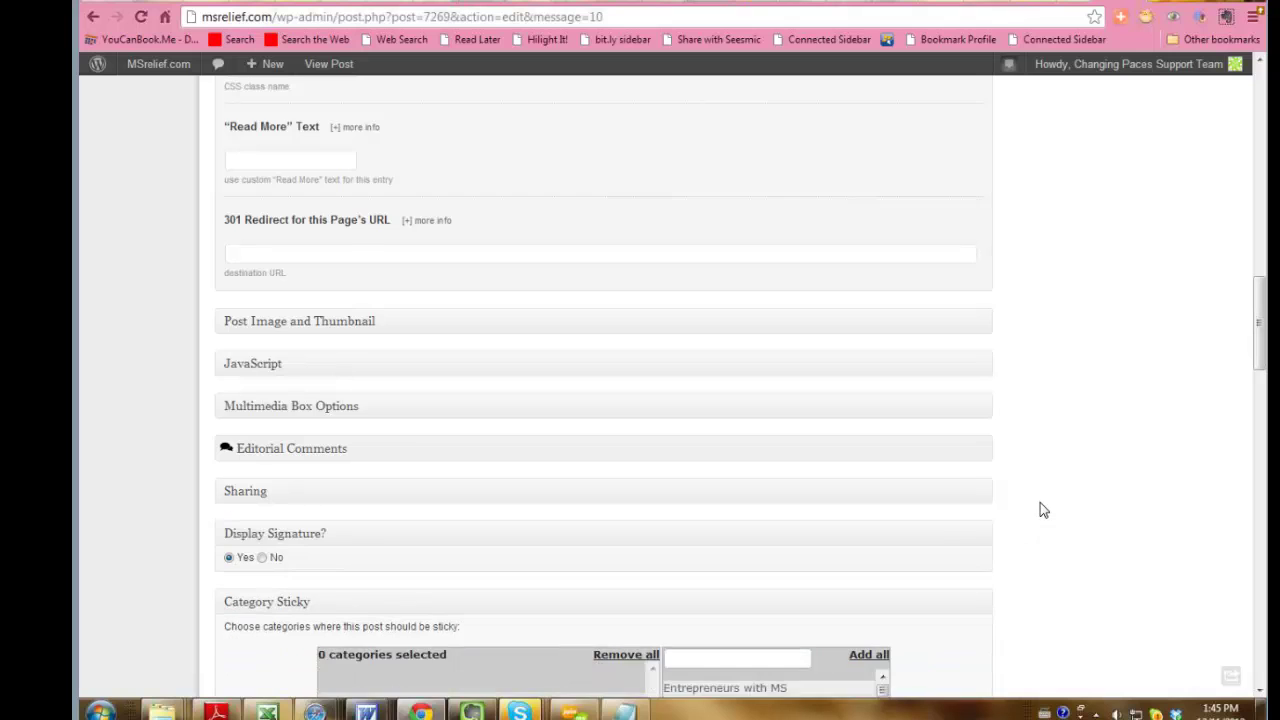
Step: Collapse the Category Sticky, WishList Member and Notifications sections, then return to the SEO details
{"action": "scroll", "coordinate": [1040, 509], "scroll_direction": "down", "scroll_amount": 3}
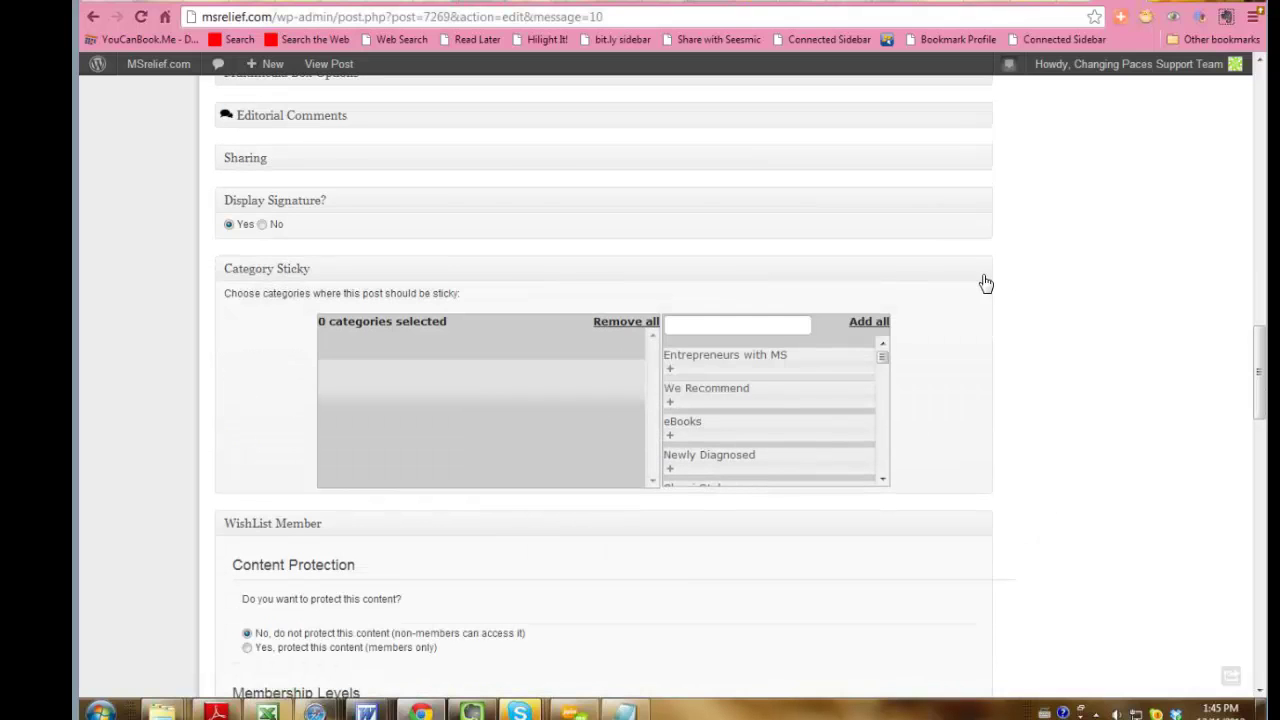
{"action": "left_click", "coordinate": [886, 278]}
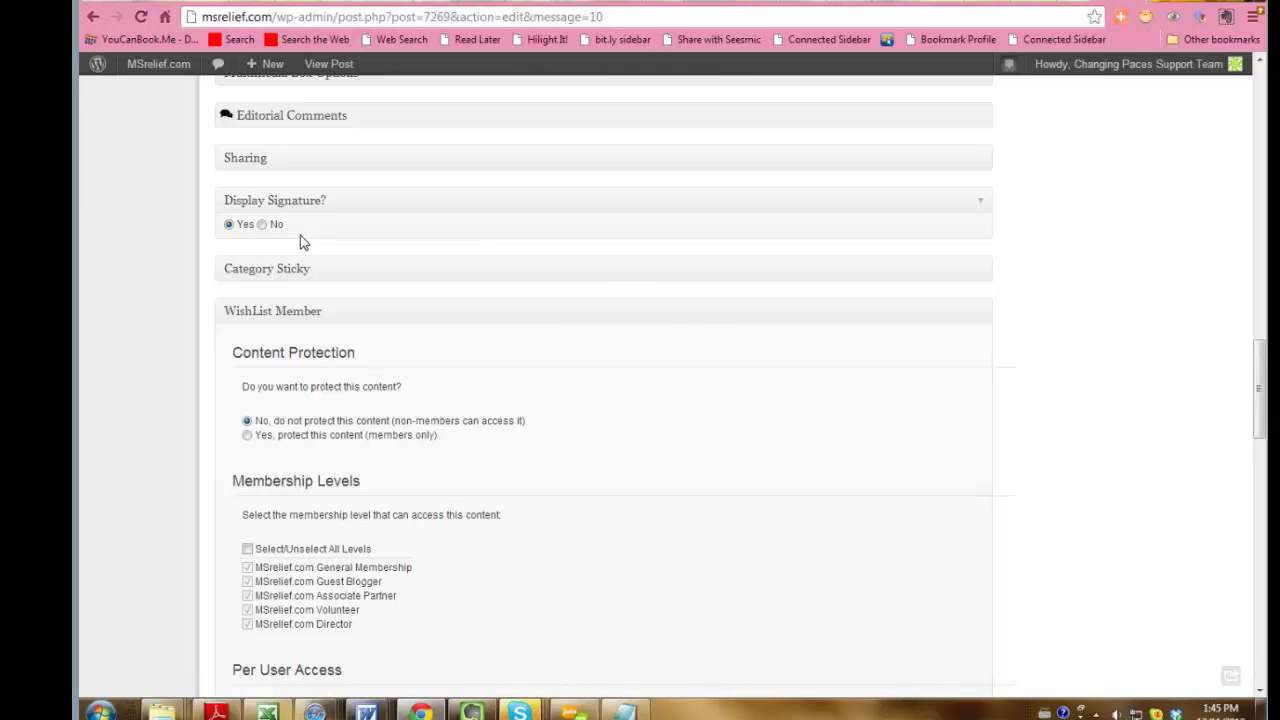
{"action": "left_click", "coordinate": [982, 312]}
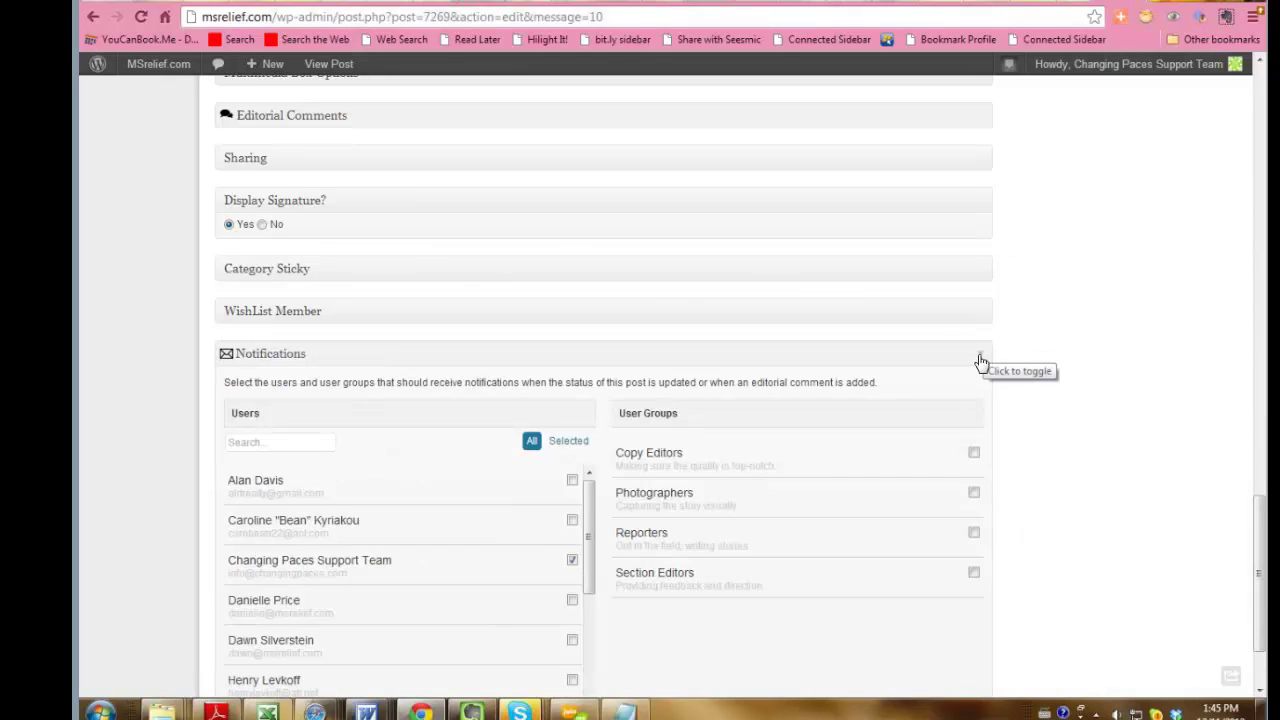
{"action": "left_click", "coordinate": [980, 358]}
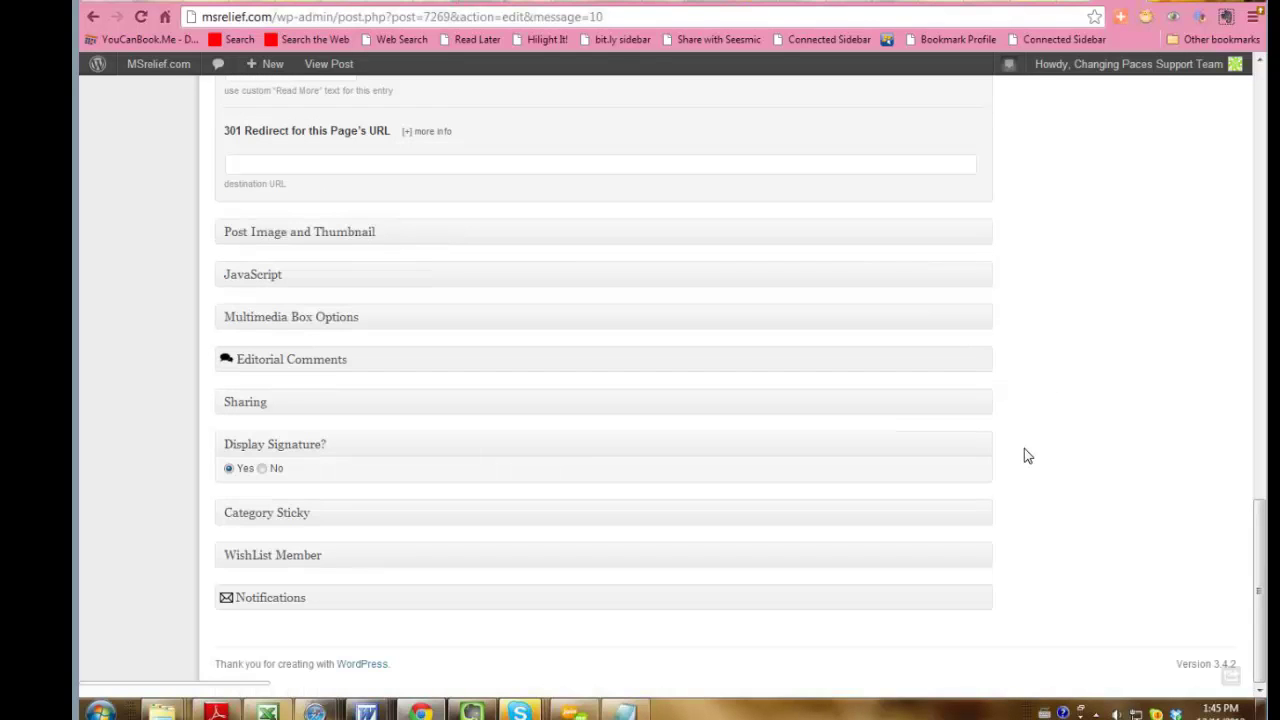
{"action": "scroll", "coordinate": [918, 342], "scroll_direction": "up", "scroll_amount": 15}
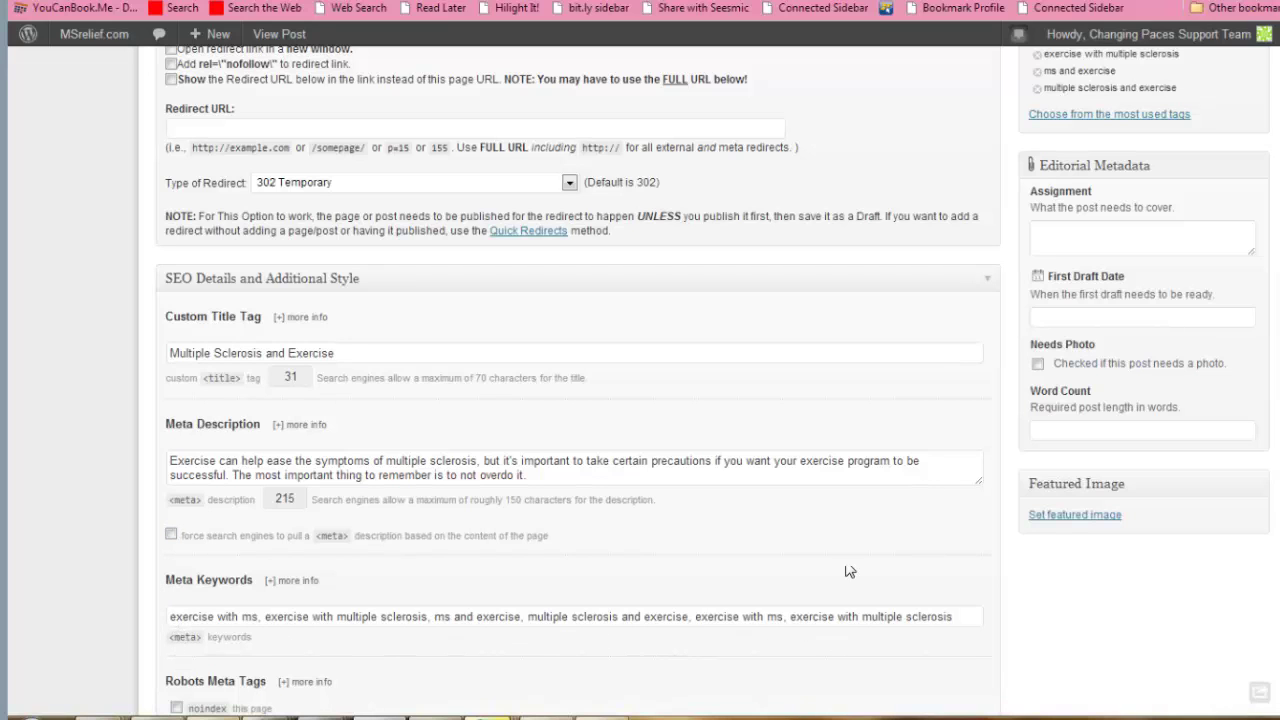
Step: Review the post from its SEO details and tags up through the body text and the list of categories
{"action": "scroll", "coordinate": [878, 318], "scroll_direction": "up", "scroll_amount": 3}
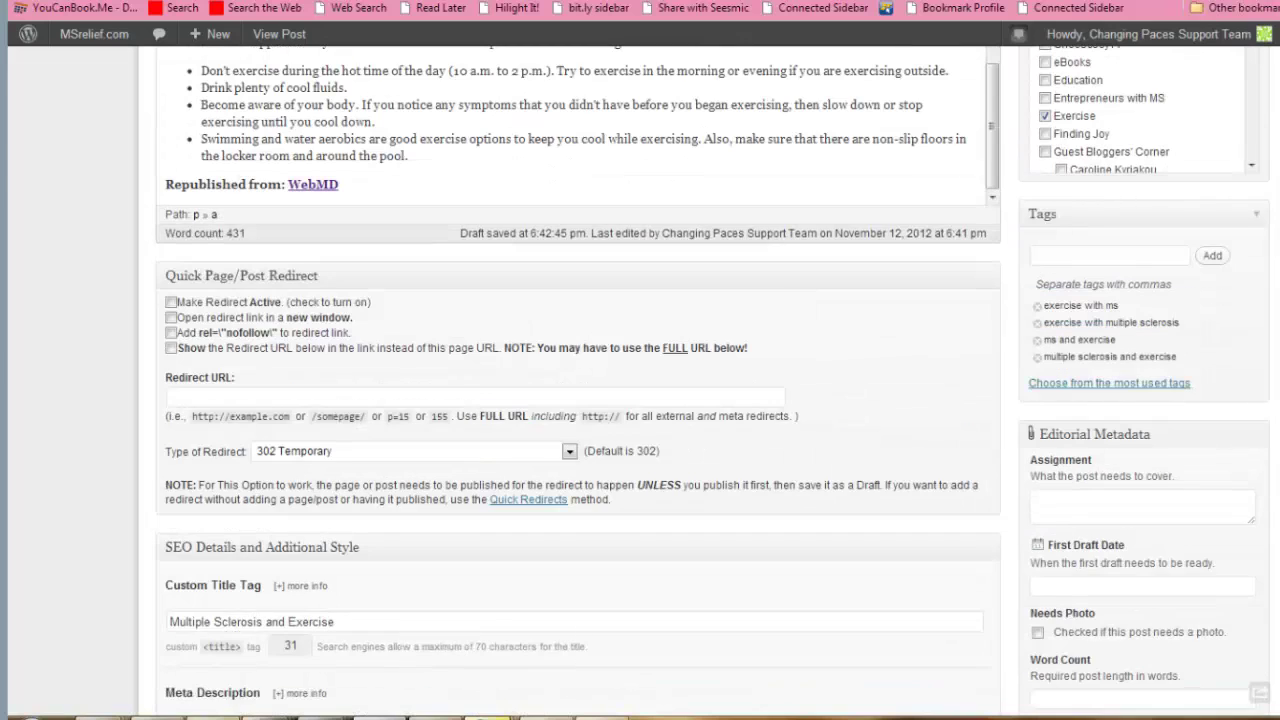
{"action": "scroll", "coordinate": [334, 703], "scroll_direction": "down", "scroll_amount": 3}
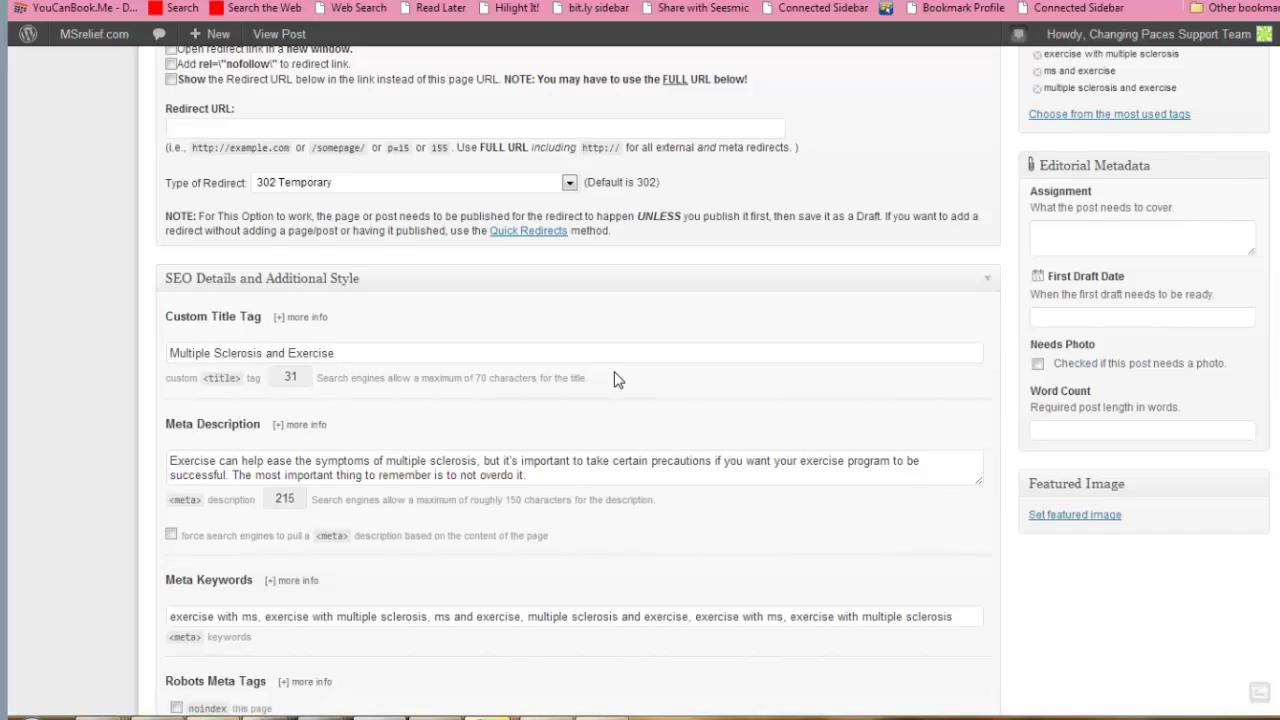
{"action": "scroll", "coordinate": [615, 380], "scroll_direction": "up", "scroll_amount": 4}
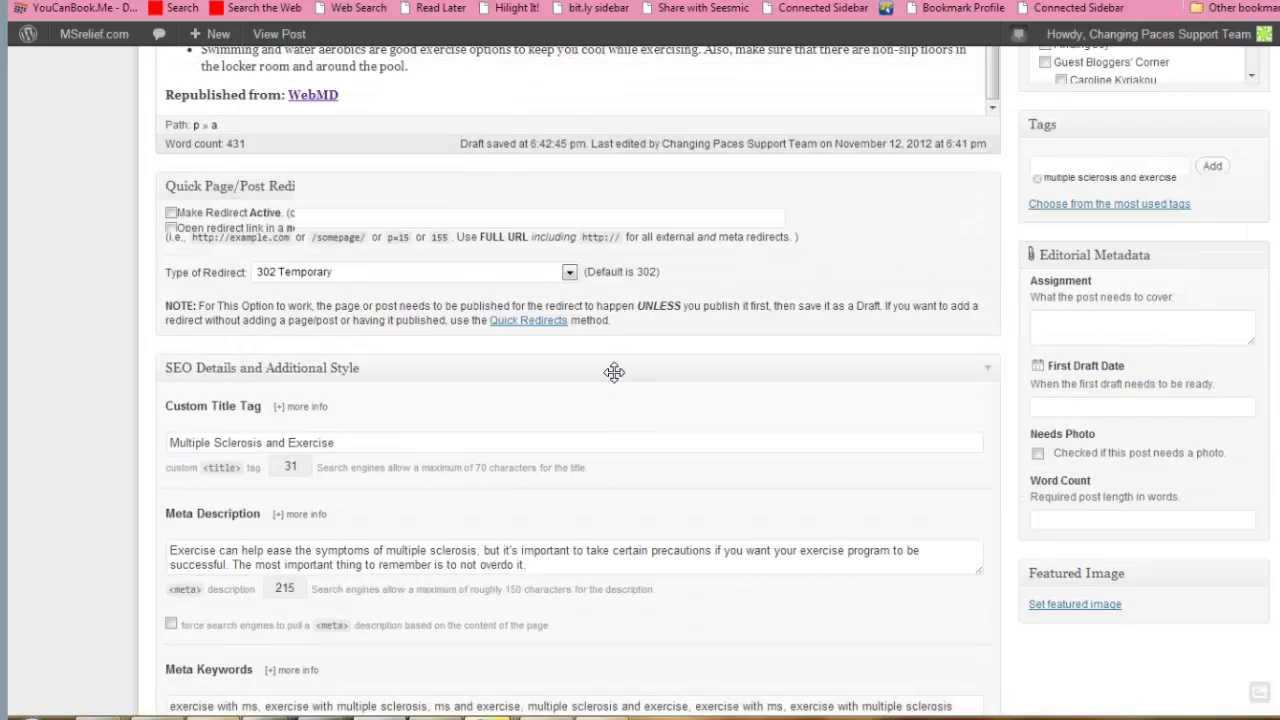
{"action": "scroll", "coordinate": [614, 372], "scroll_direction": "up", "scroll_amount": 3}
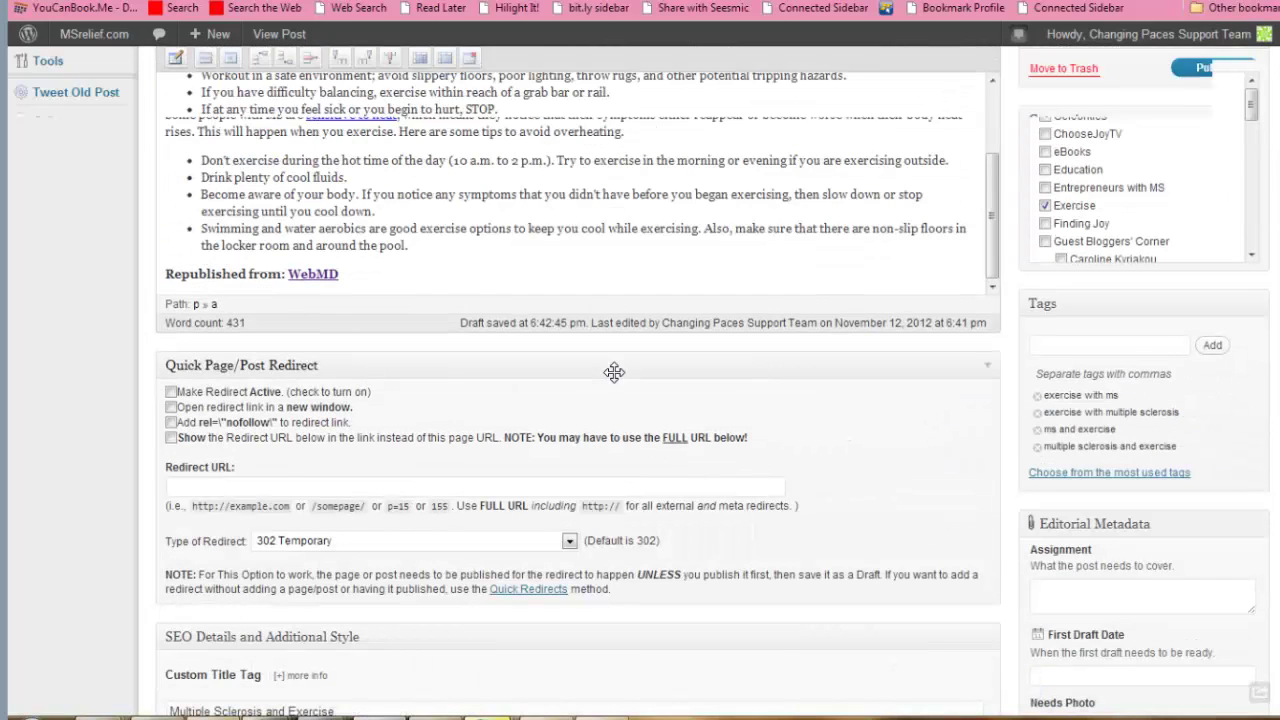
{"action": "scroll", "coordinate": [1018, 383], "scroll_direction": "up", "scroll_amount": 4}
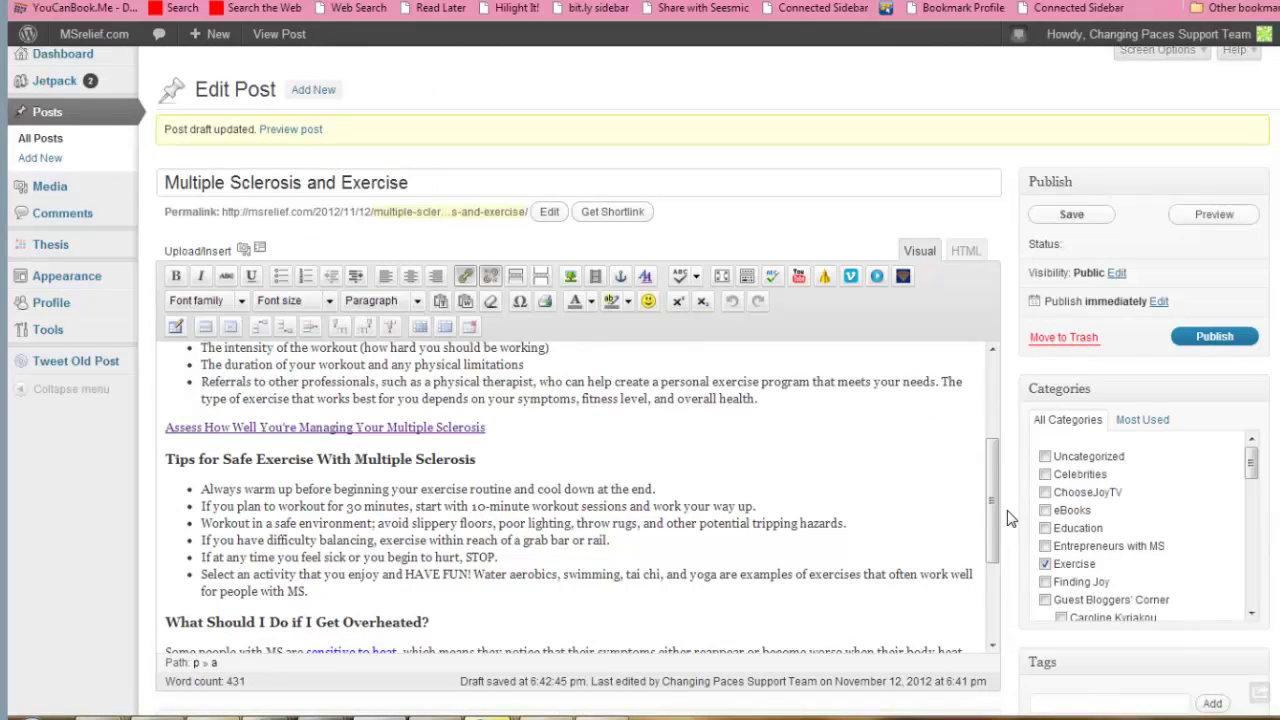
{"action": "left_click_drag", "start_coordinate": [1257, 470], "coordinate": [1259, 587]}
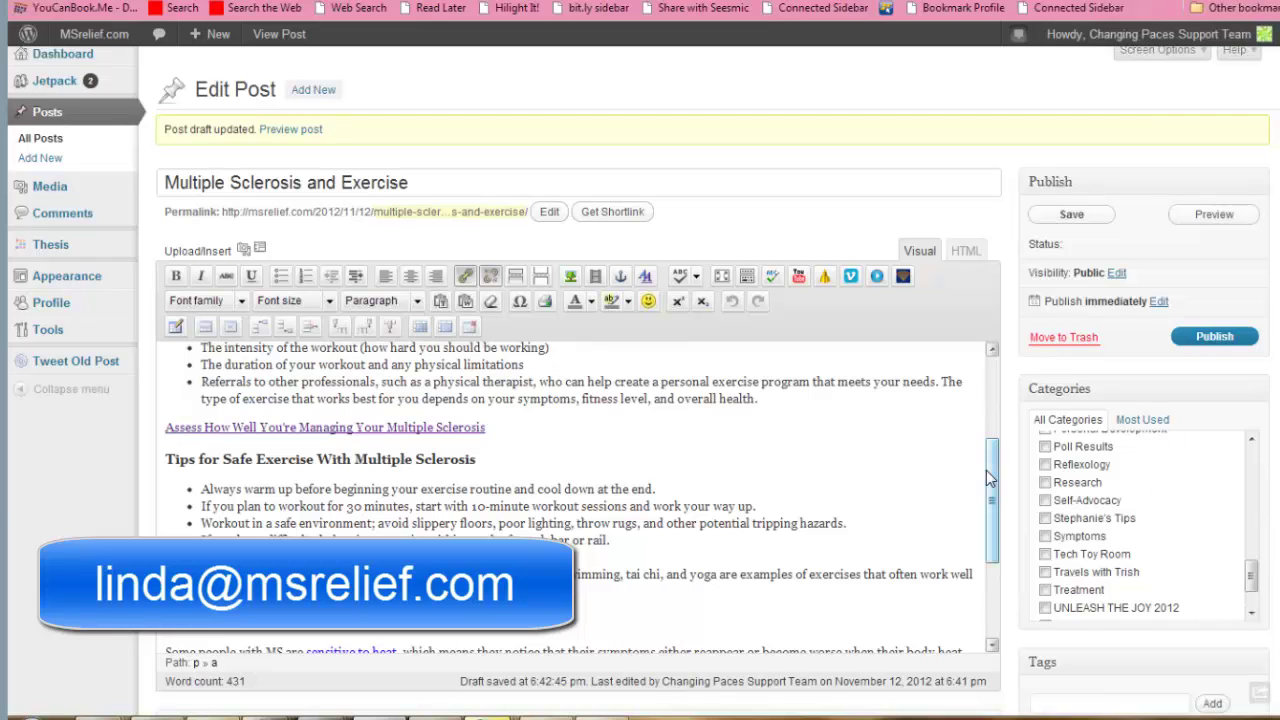
Step: Clear the text selection in the opening paragraph, save the draft and preview the post
{"action": "scroll", "coordinate": [989, 463], "scroll_direction": "up", "scroll_amount": 2}
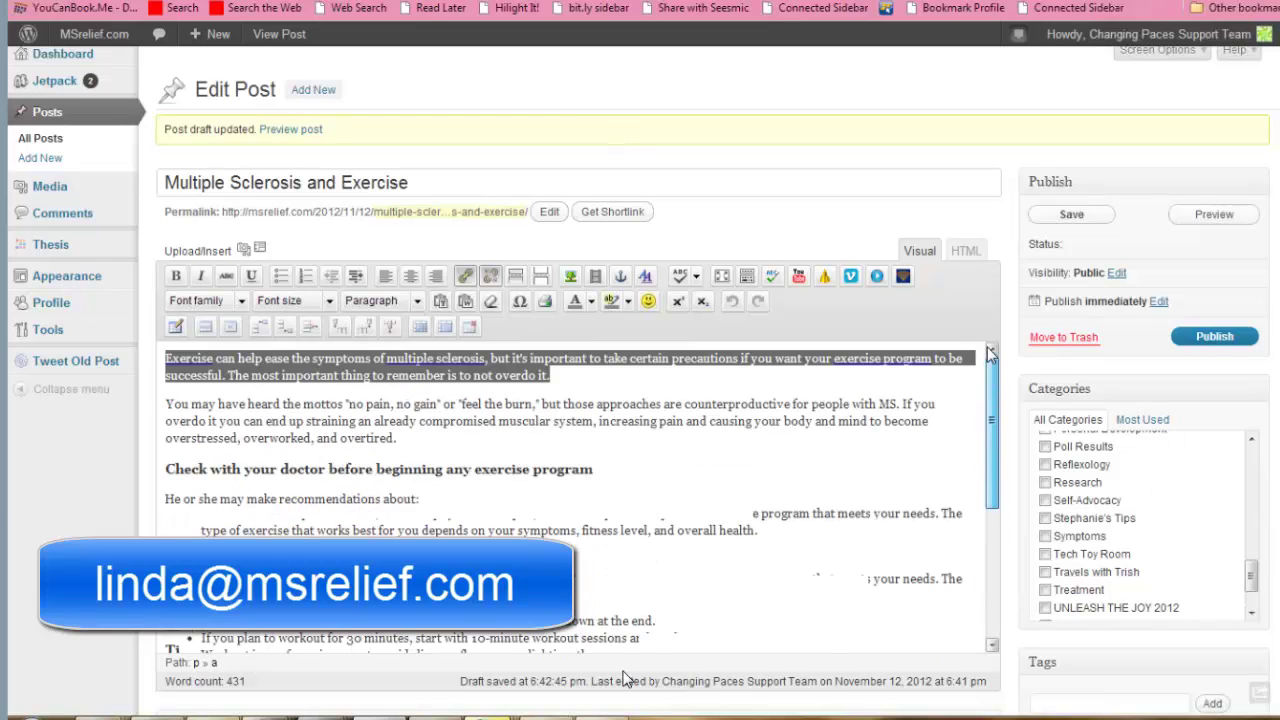
{"action": "left_click", "coordinate": [753, 377]}
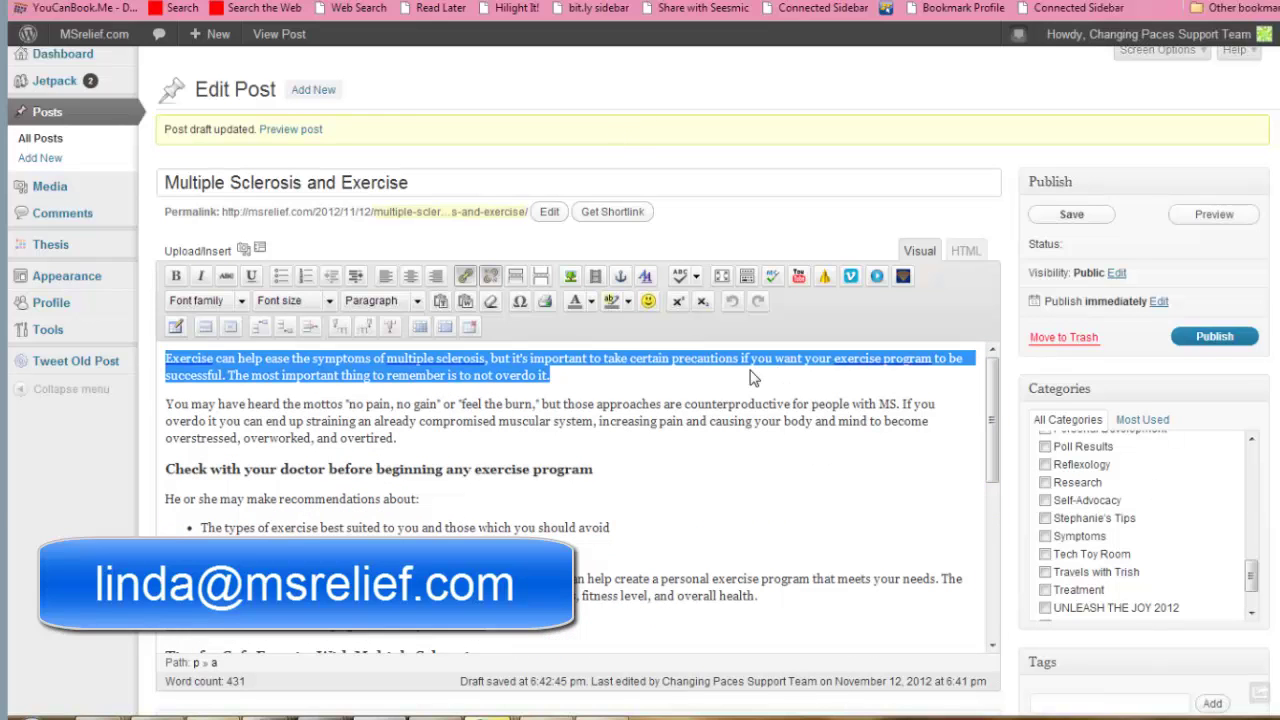
{"action": "left_click", "coordinate": [565, 378]}
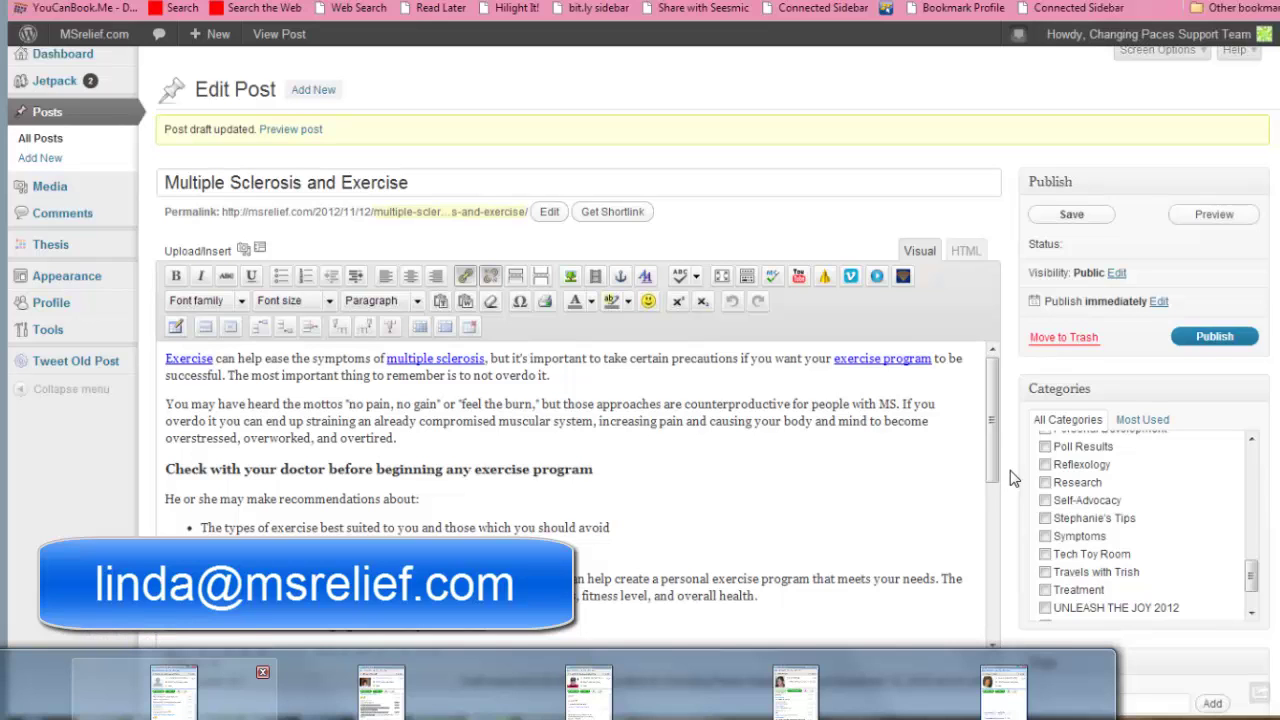
{"action": "left_click", "coordinate": [1068, 216]}
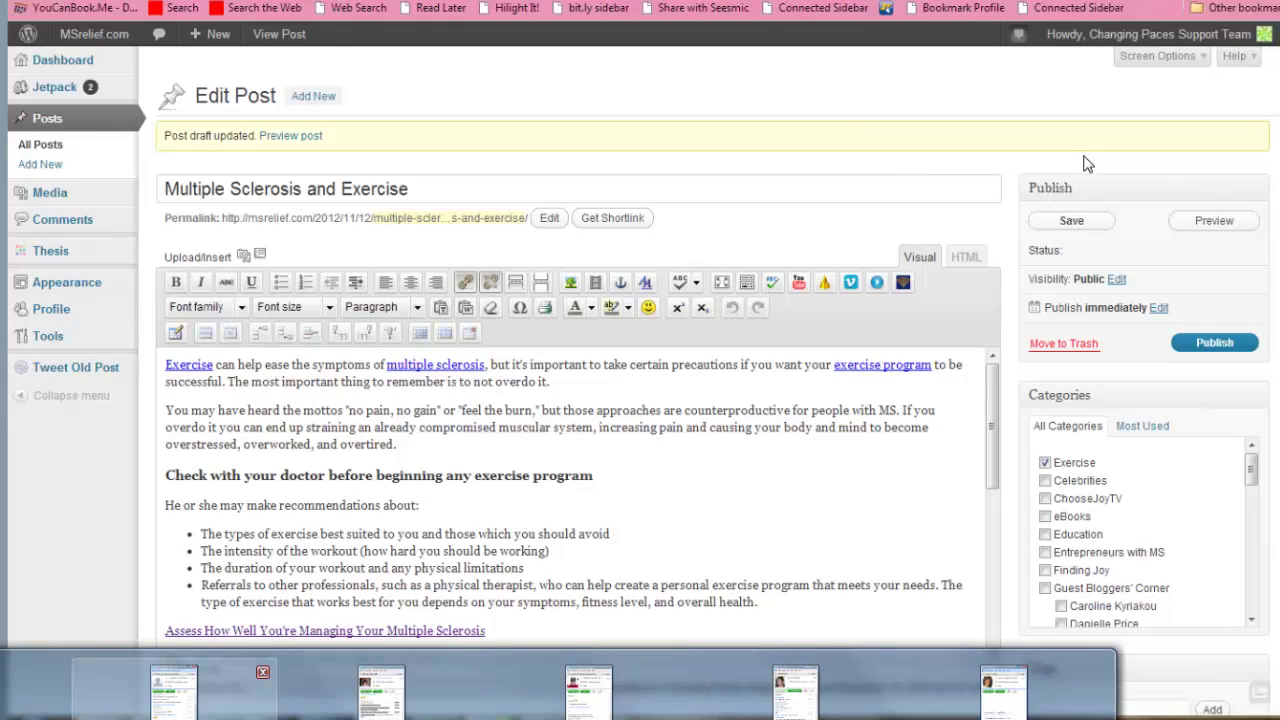
{"action": "left_click", "coordinate": [1214, 220]}
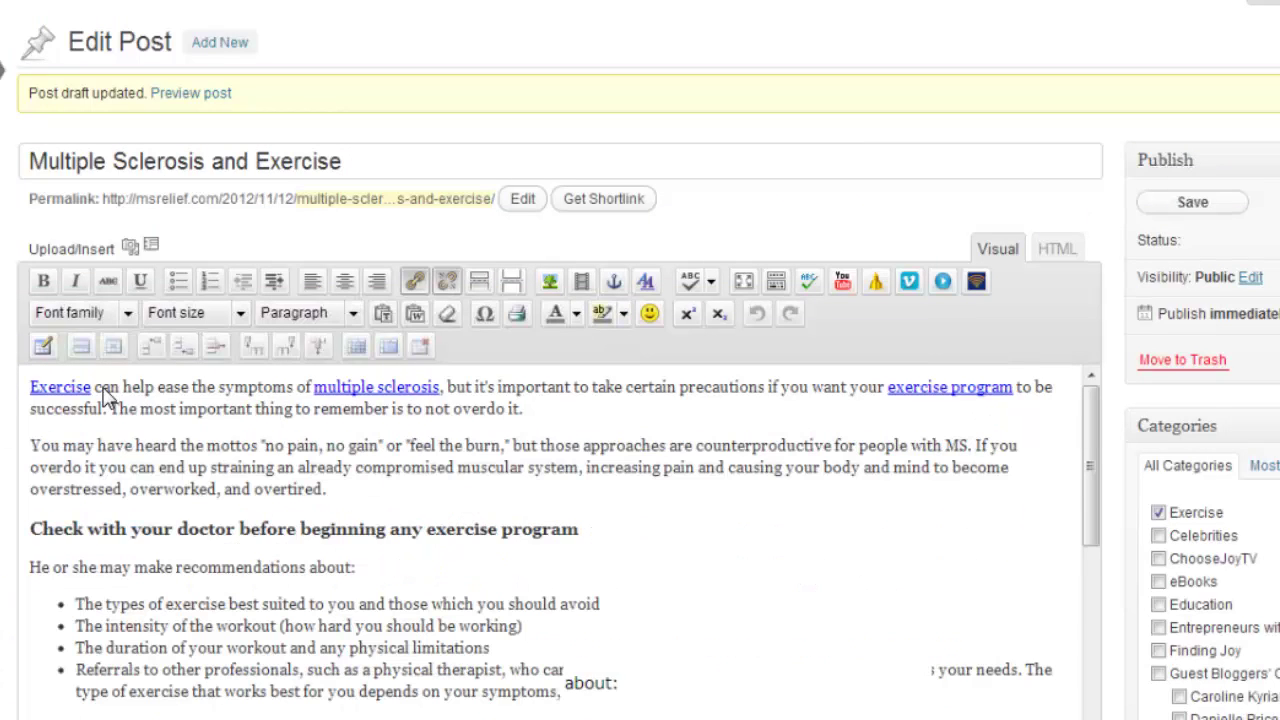
Step: Set the "Exercise" and "multiple sclerosis" links in the opening paragraph to open in a new window/tab
{"action": "double_click", "coordinate": [35, 385]}
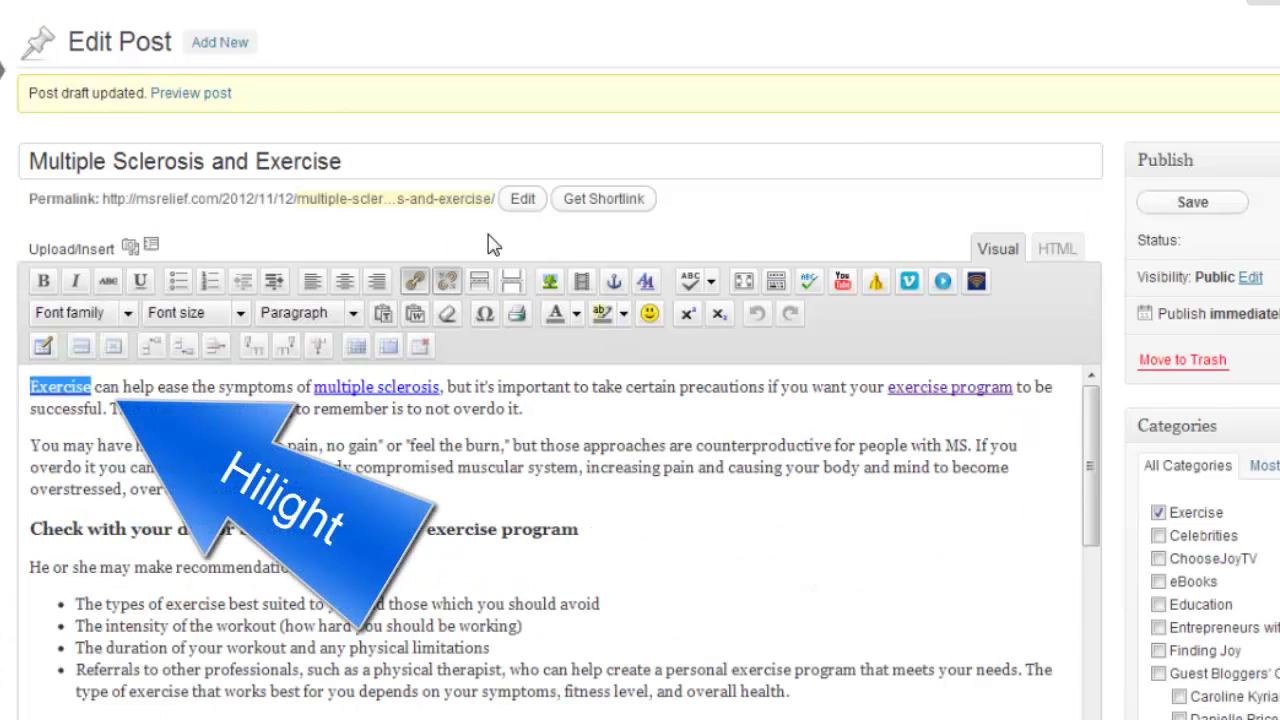
{"action": "left_click", "coordinate": [416, 282]}
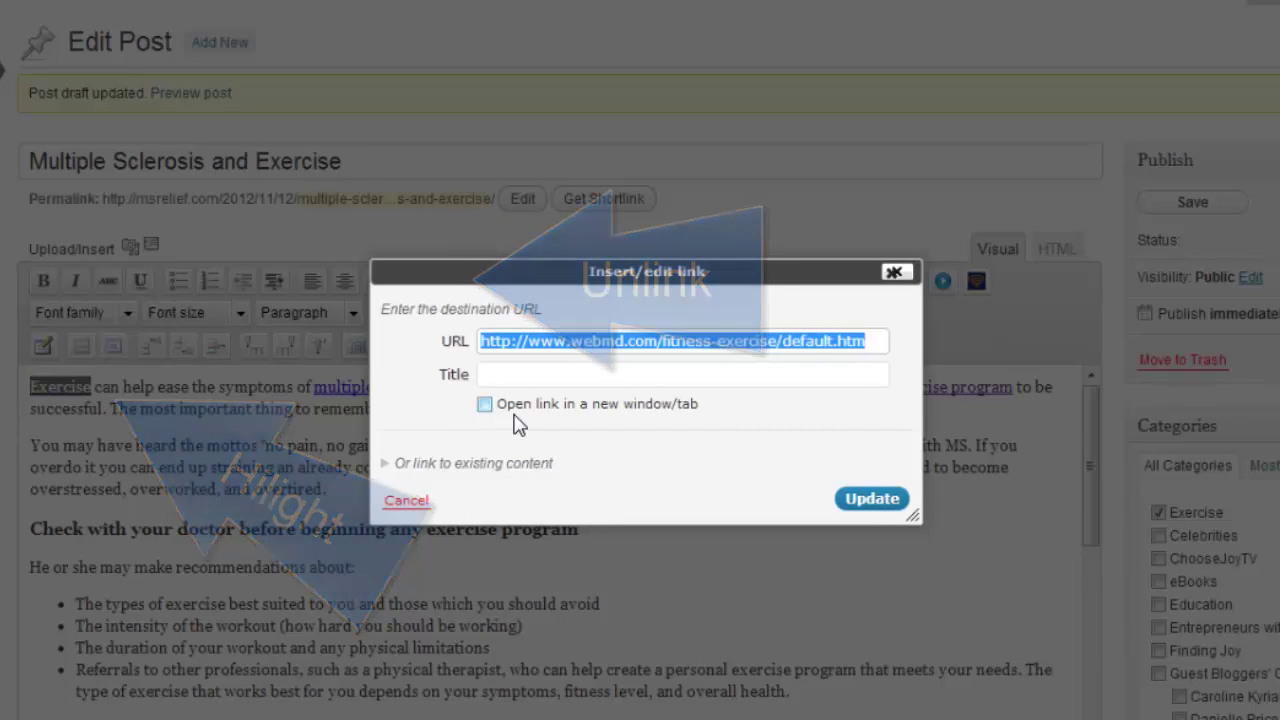
{"action": "left_click", "coordinate": [484, 403]}
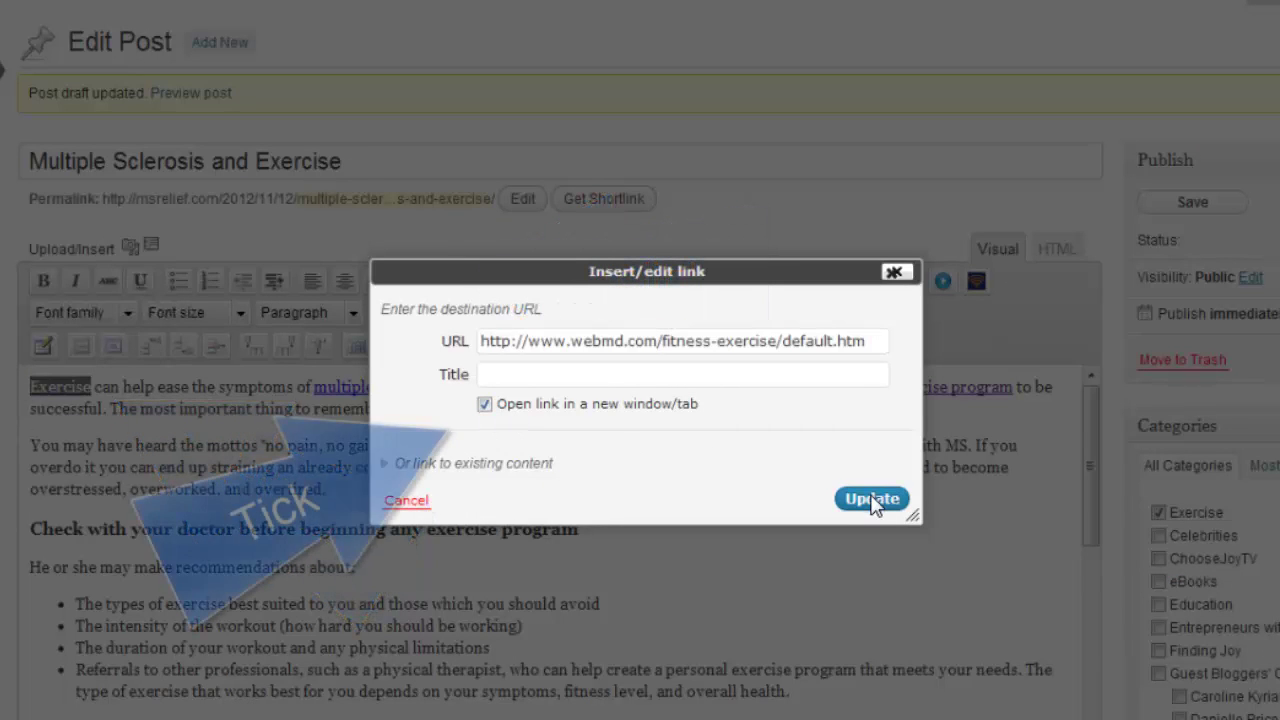
{"action": "left_click", "coordinate": [872, 499]}
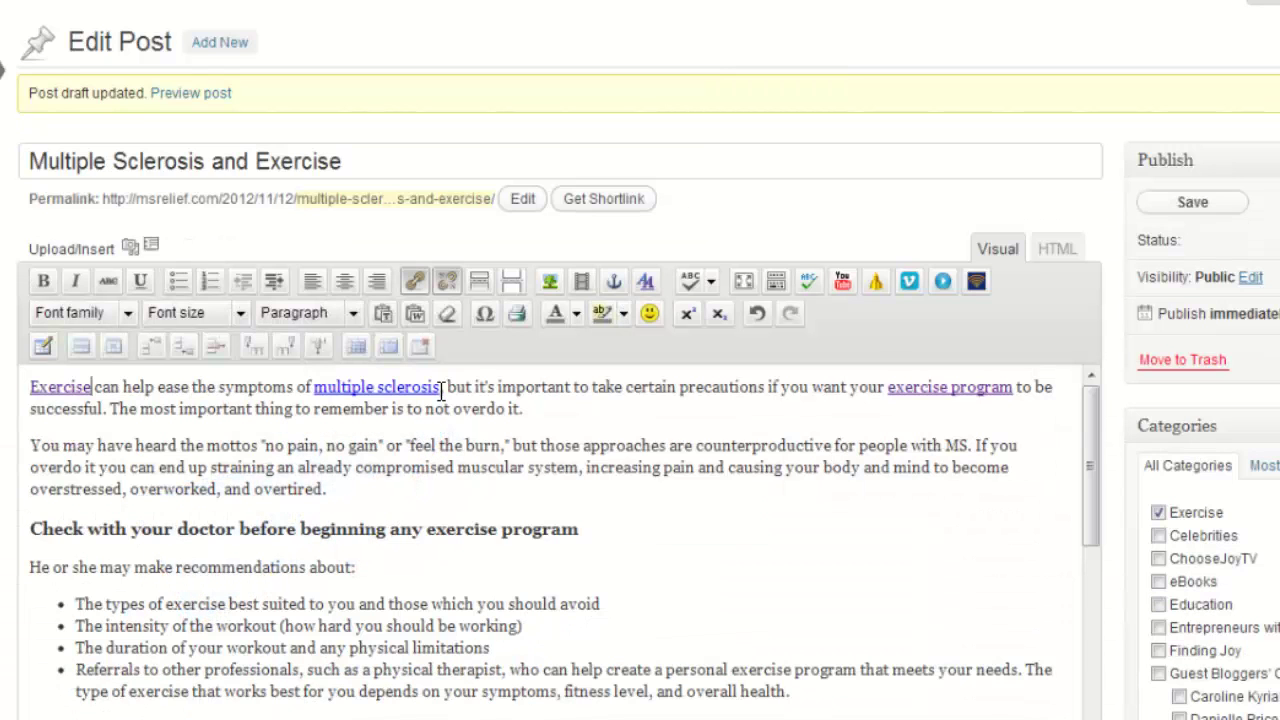
{"action": "left_click_drag", "start_coordinate": [441, 387], "coordinate": [318, 387]}
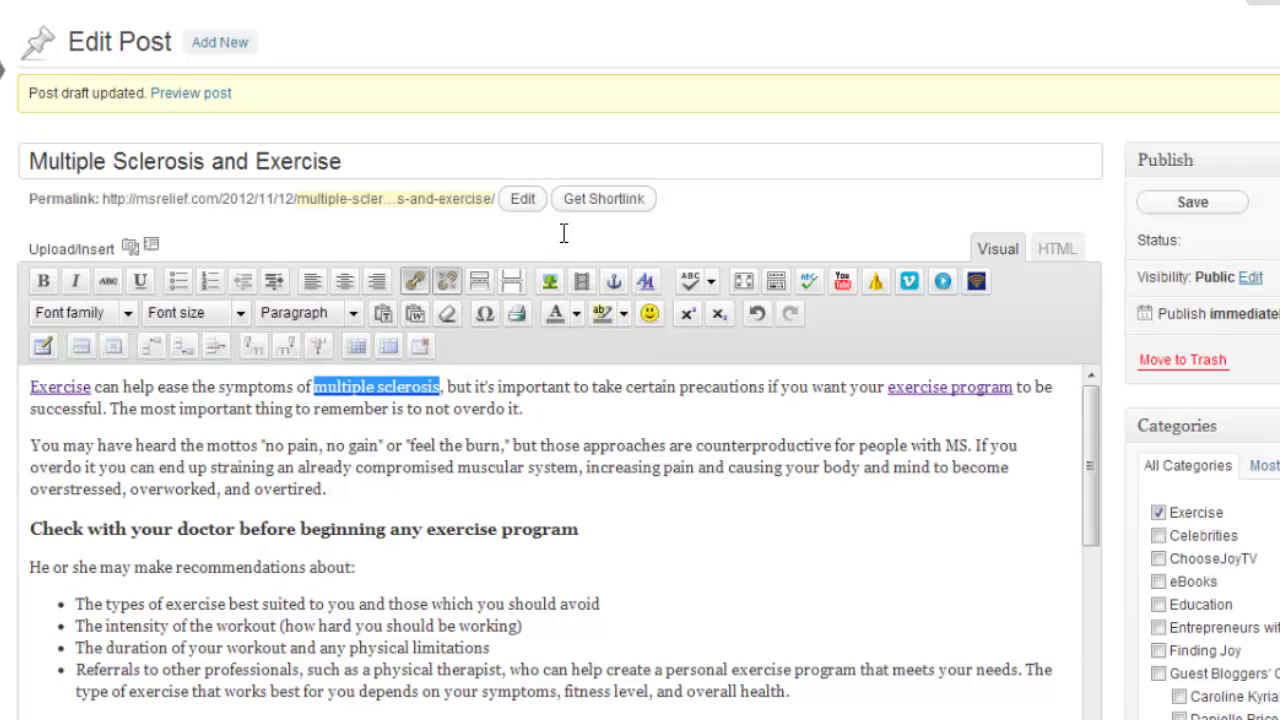
{"action": "left_click", "coordinate": [416, 282]}
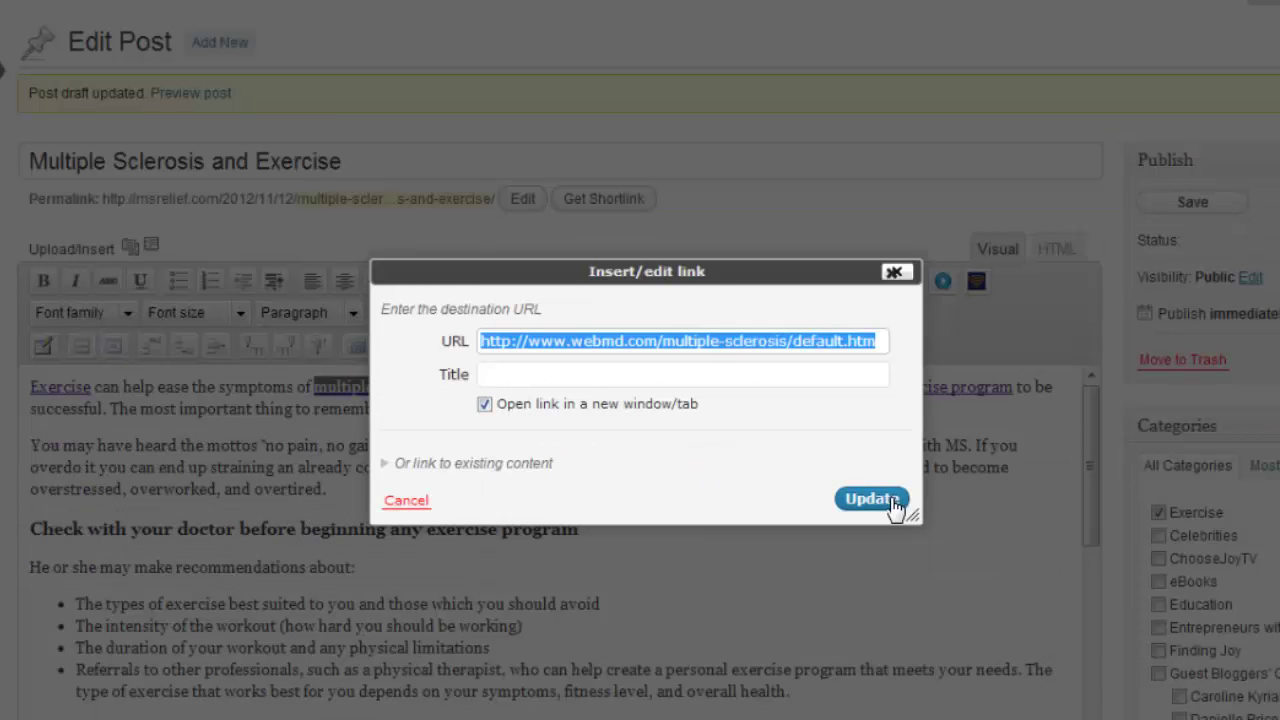
{"action": "left_click", "coordinate": [872, 499]}
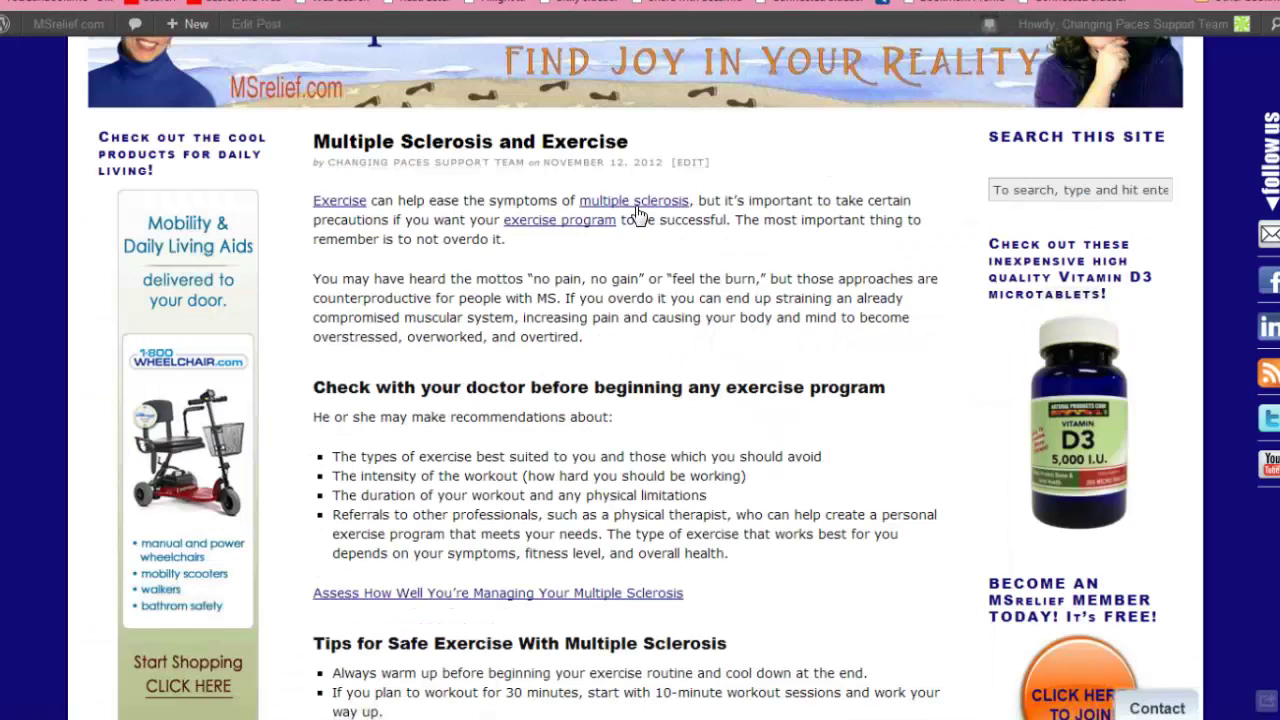
Step: Test the opening paragraph's links on the site's post page, viewing the linked WebMD pages and returning to the article
{"action": "left_click", "coordinate": [638, 205]}
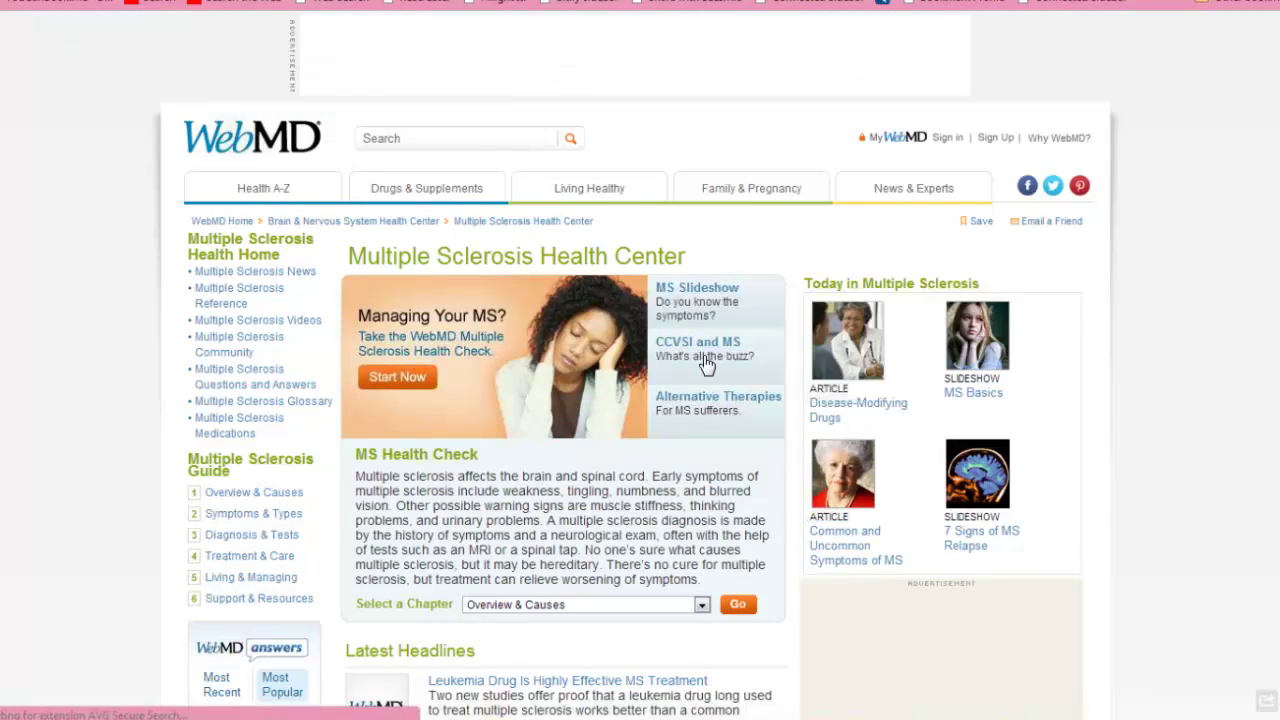
{"action": "left_click", "coordinate": [705, 362]}
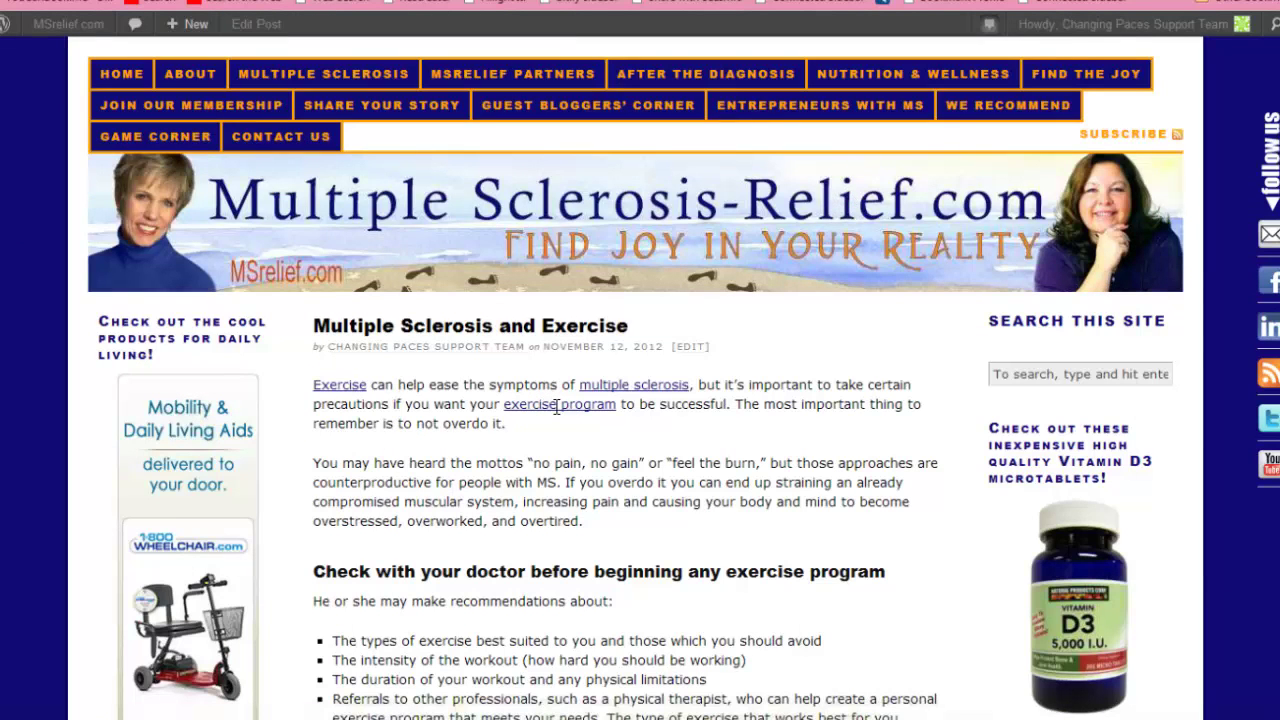
{"action": "scroll", "coordinate": [550, 404], "scroll_direction": "down", "scroll_amount": 3}
{"action": "key", "text": "alt+Left"}
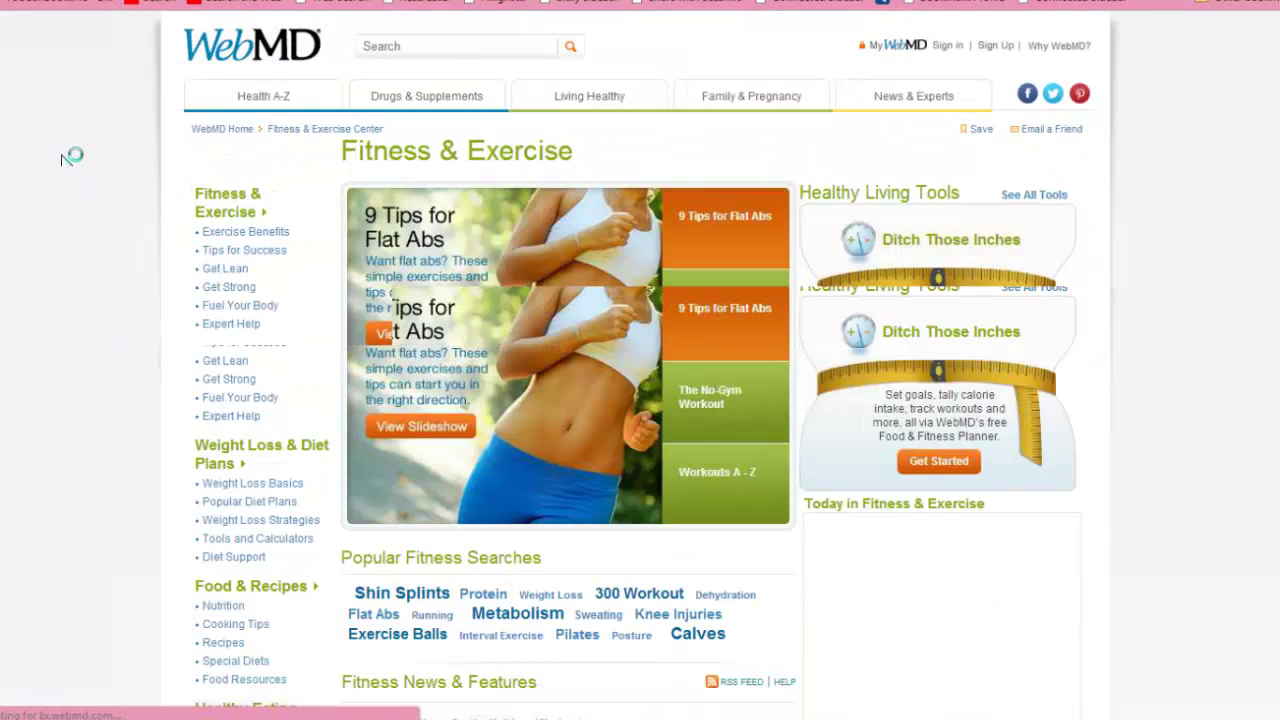
{"action": "scroll", "coordinate": [63, 320], "scroll_direction": "down", "scroll_amount": 3}
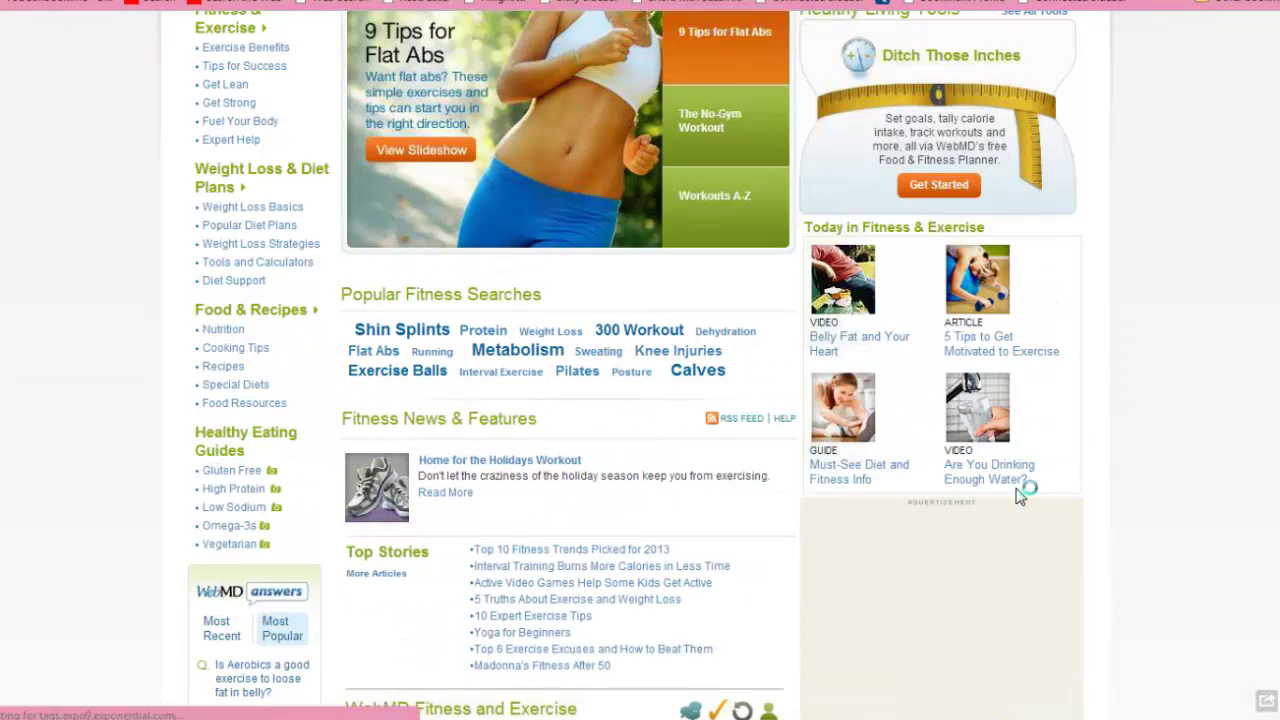
{"action": "key", "text": "alt+Right"}
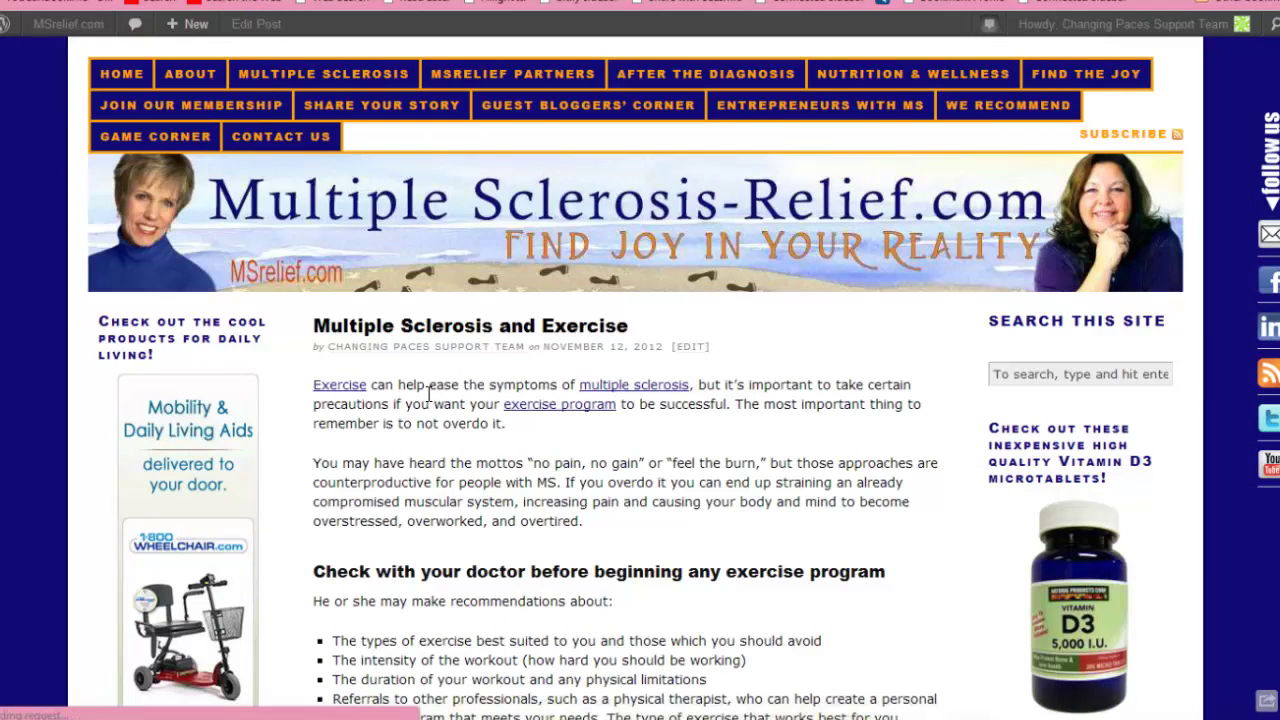
{"action": "scroll", "coordinate": [505, 410], "scroll_direction": "down", "scroll_amount": 2}
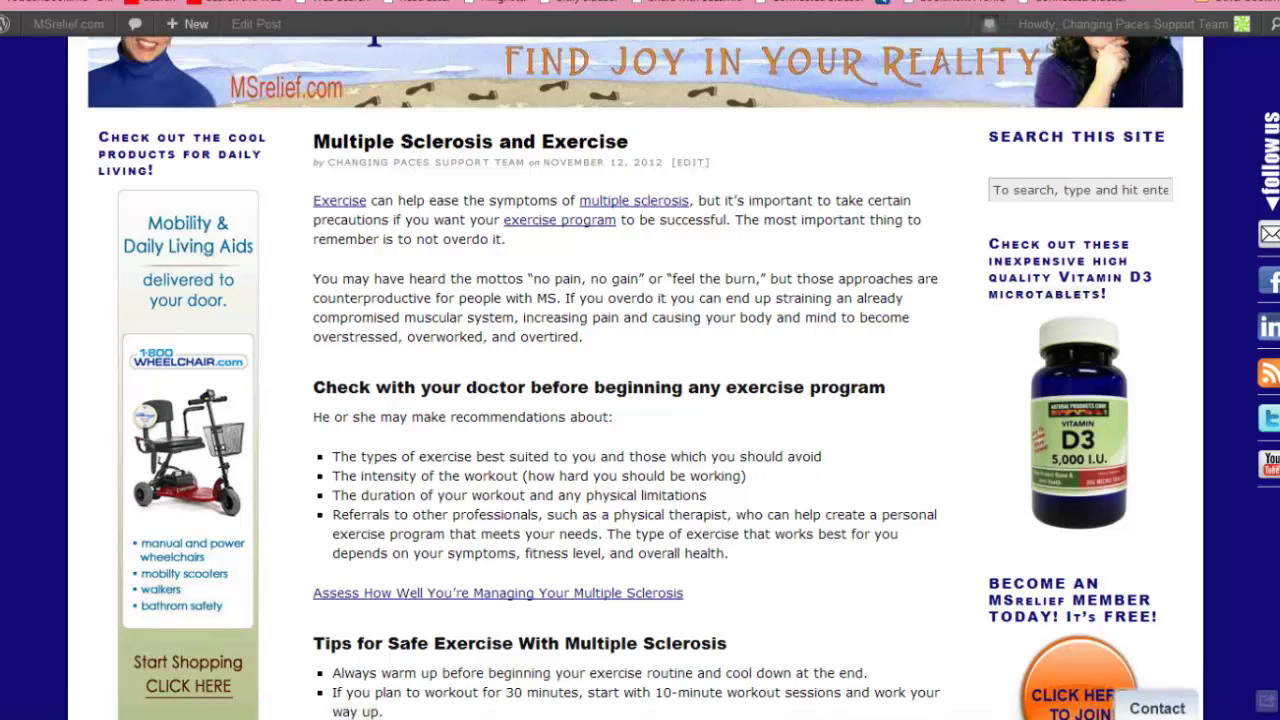
Step: Return to the post editor and remove all links from the opening paragraph
{"action": "left_click", "coordinate": [450, 1]}
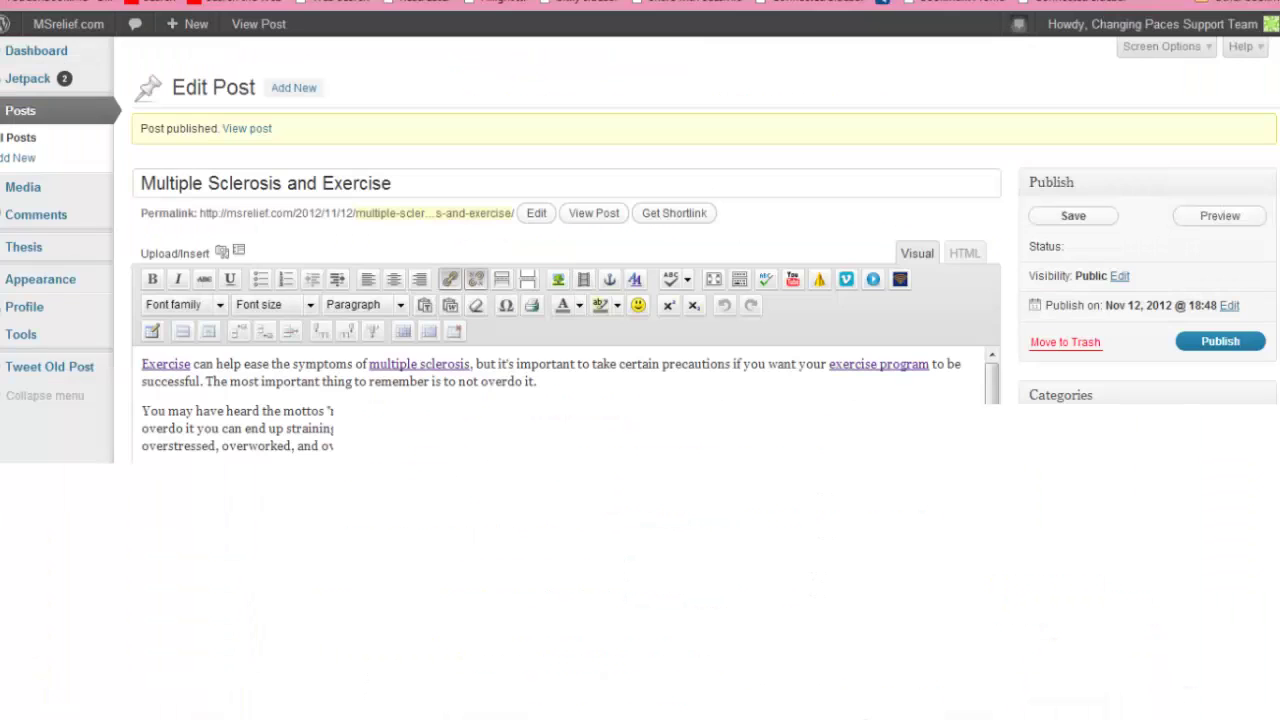
{"action": "left_click_drag", "start_coordinate": [540, 381], "coordinate": [130, 355]}
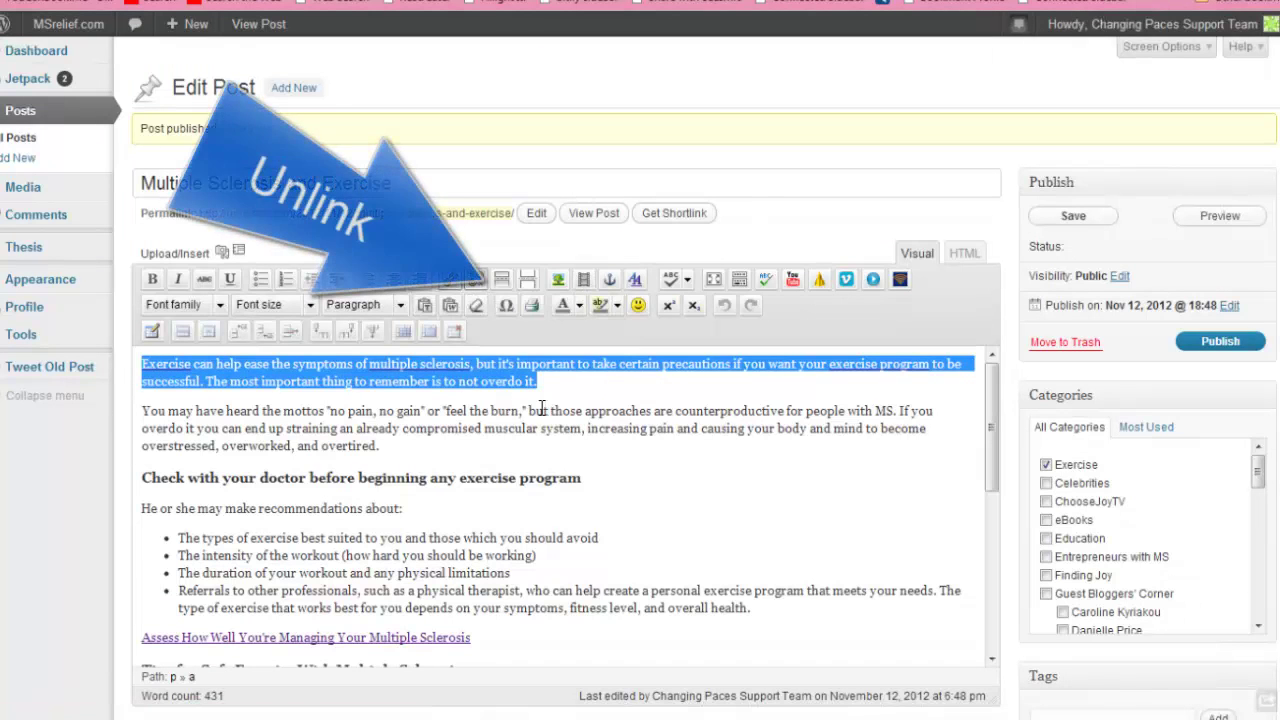
{"action": "left_click", "coordinate": [477, 284]}
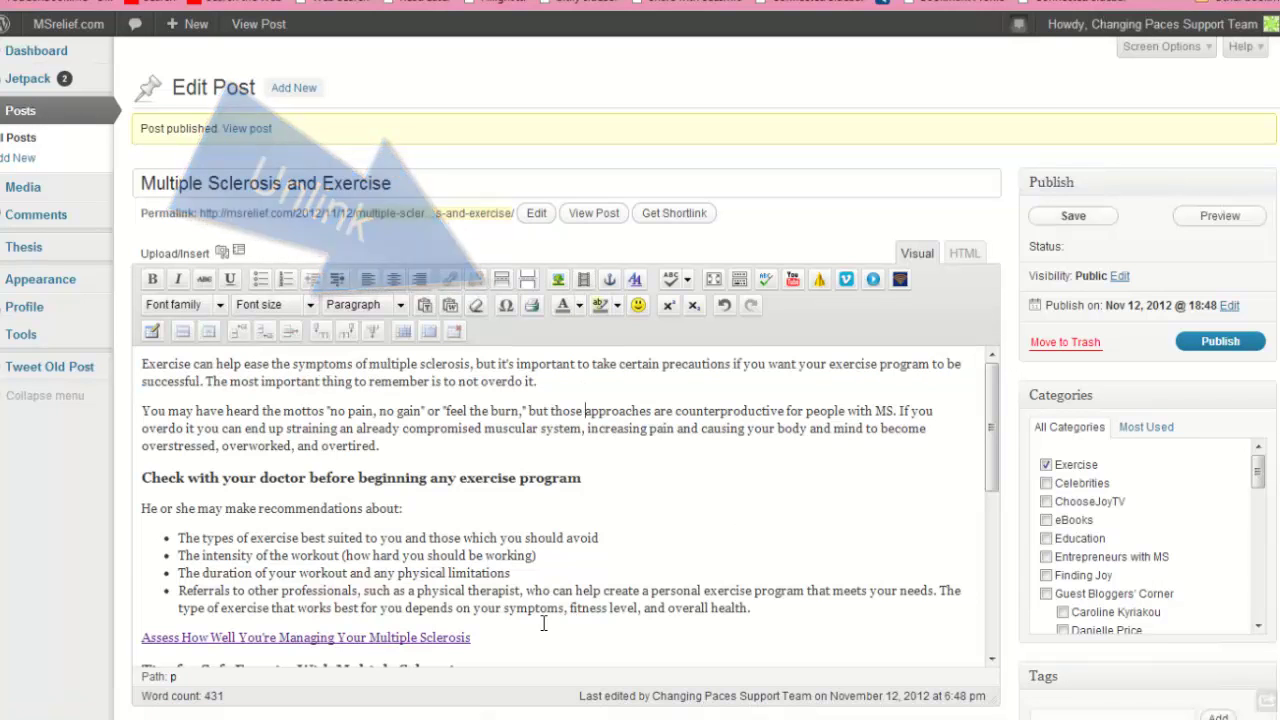
Step: Remove the link from "sensitive to heat" in the "What Should I Do if I Get Overheated?" section
{"action": "left_click", "coordinate": [516, 636]}
{"action": "scroll", "coordinate": [516, 636], "scroll_direction": "down", "scroll_amount": 5}
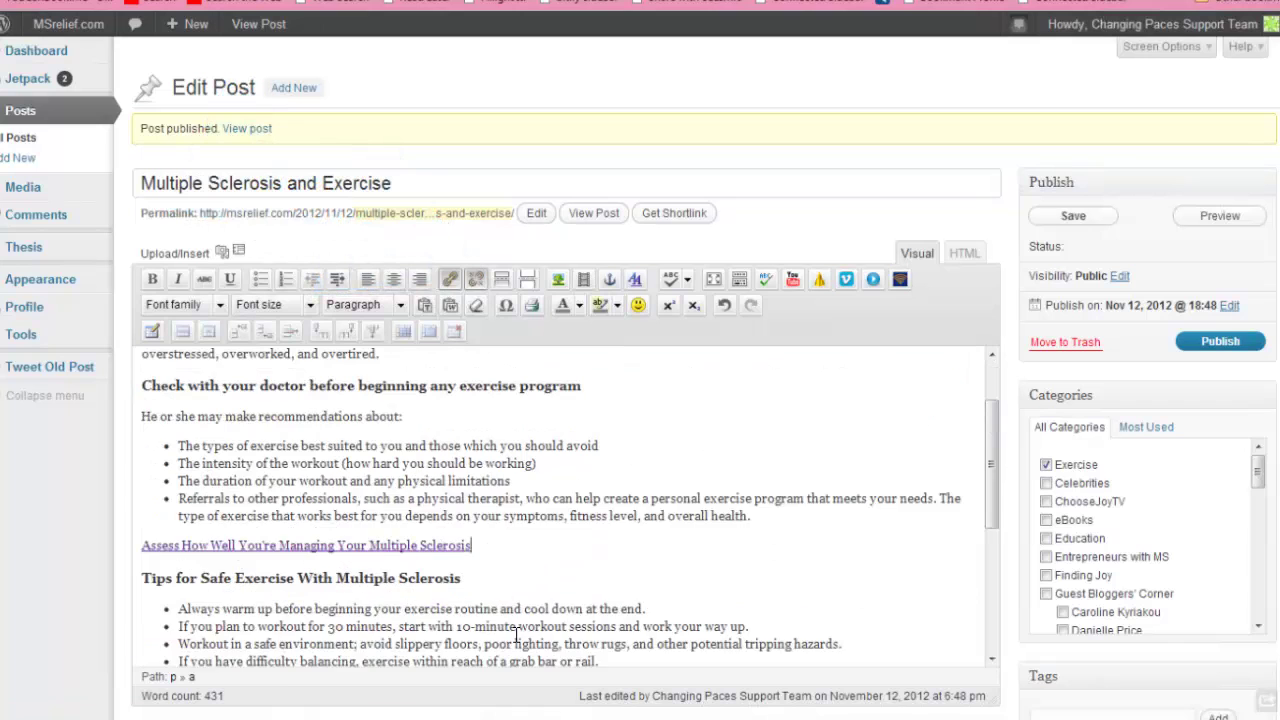
{"action": "scroll", "coordinate": [516, 636], "scroll_direction": "down", "scroll_amount": 2}
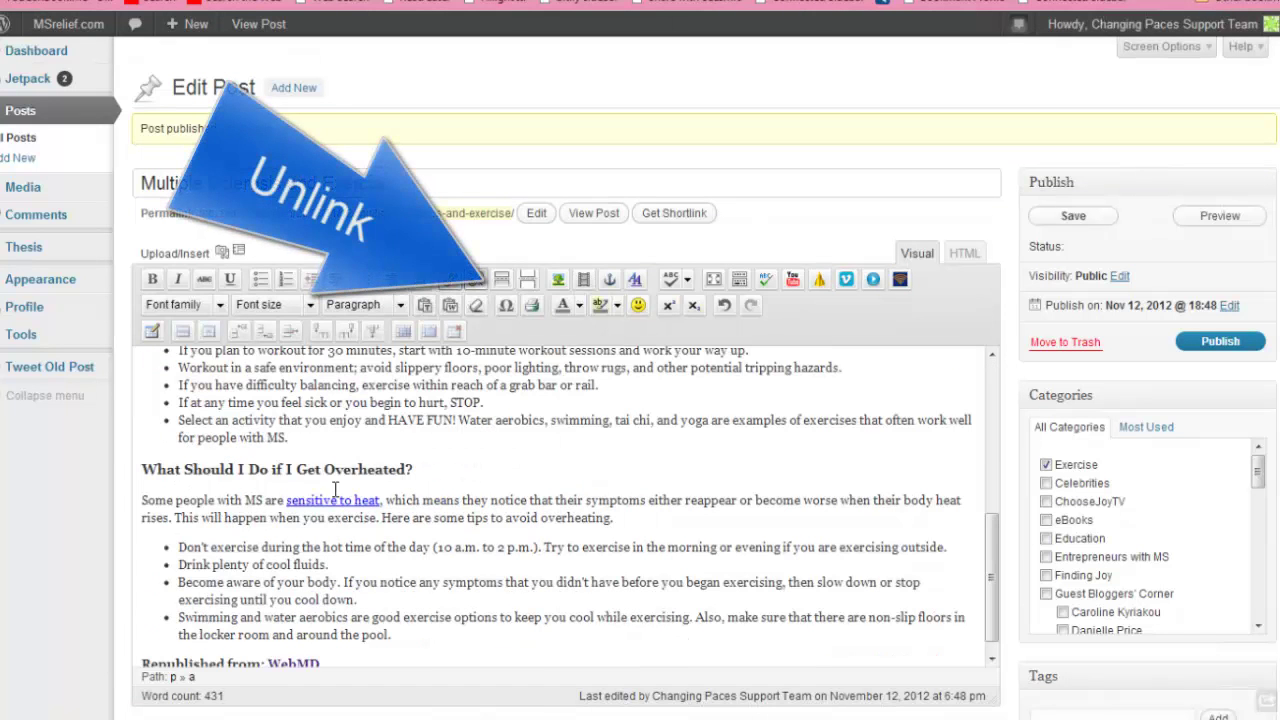
{"action": "left_click_drag", "start_coordinate": [285, 502], "coordinate": [416, 502]}
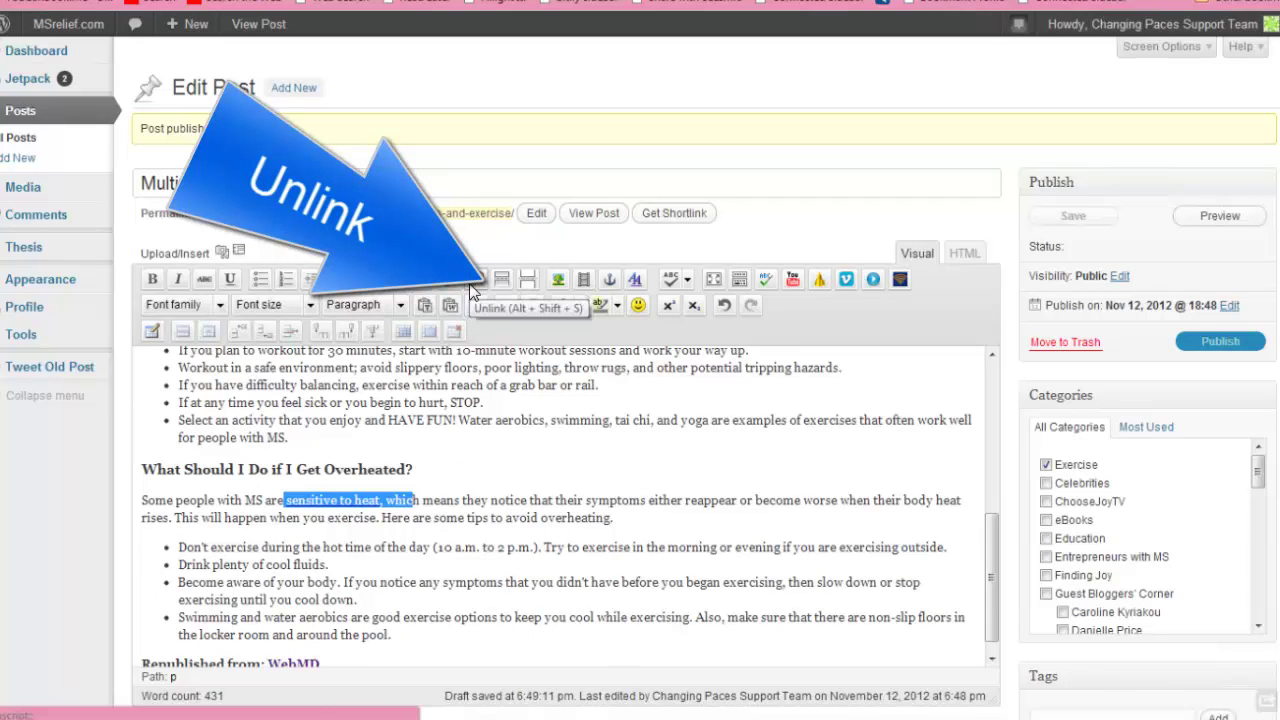
{"action": "left_click", "coordinate": [450, 306]}
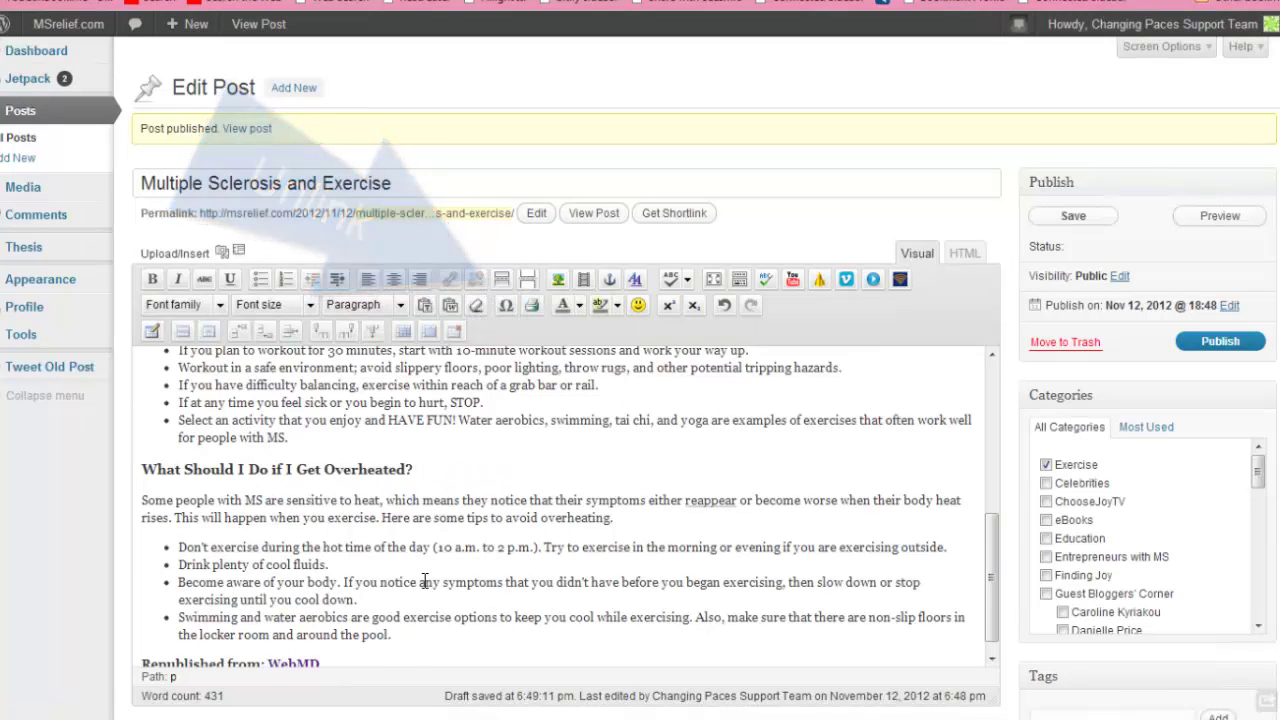
Step: Check the rest of the body text down to the WebMD credit and save the post
{"action": "scroll", "coordinate": [426, 581], "scroll_direction": "down", "scroll_amount": 1}
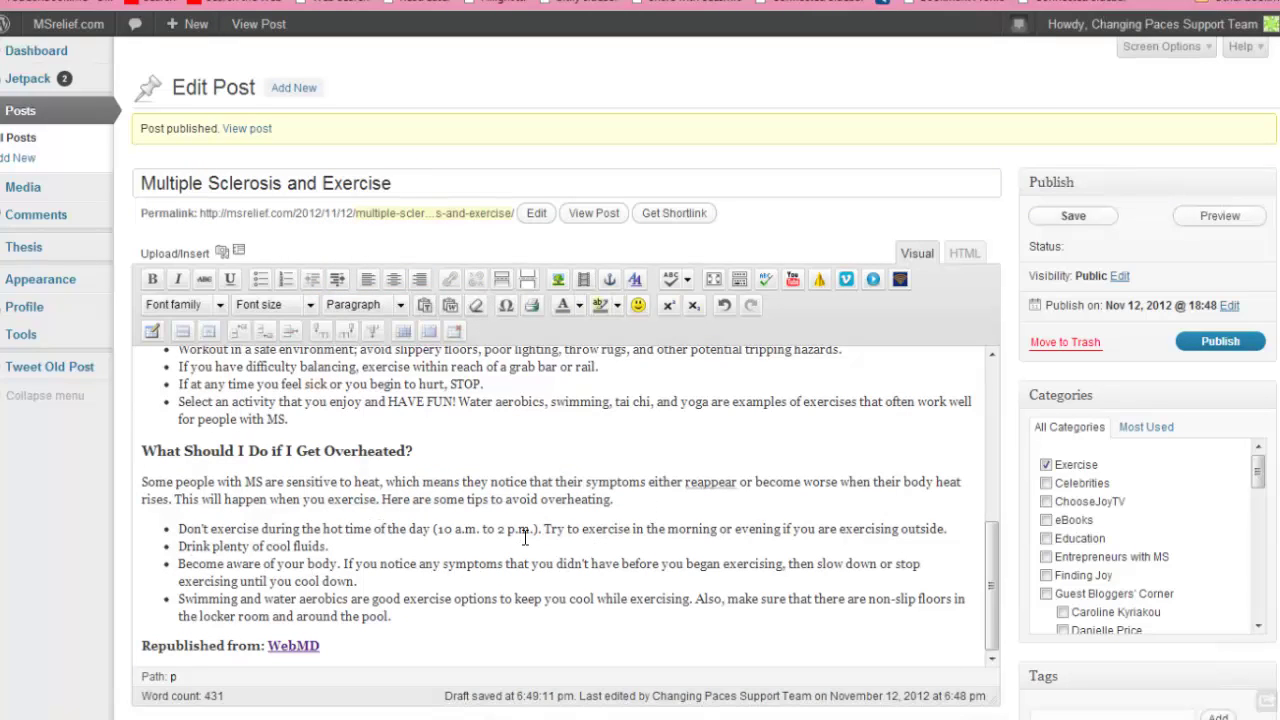
{"action": "scroll", "coordinate": [473, 388], "scroll_direction": "up", "scroll_amount": 5}
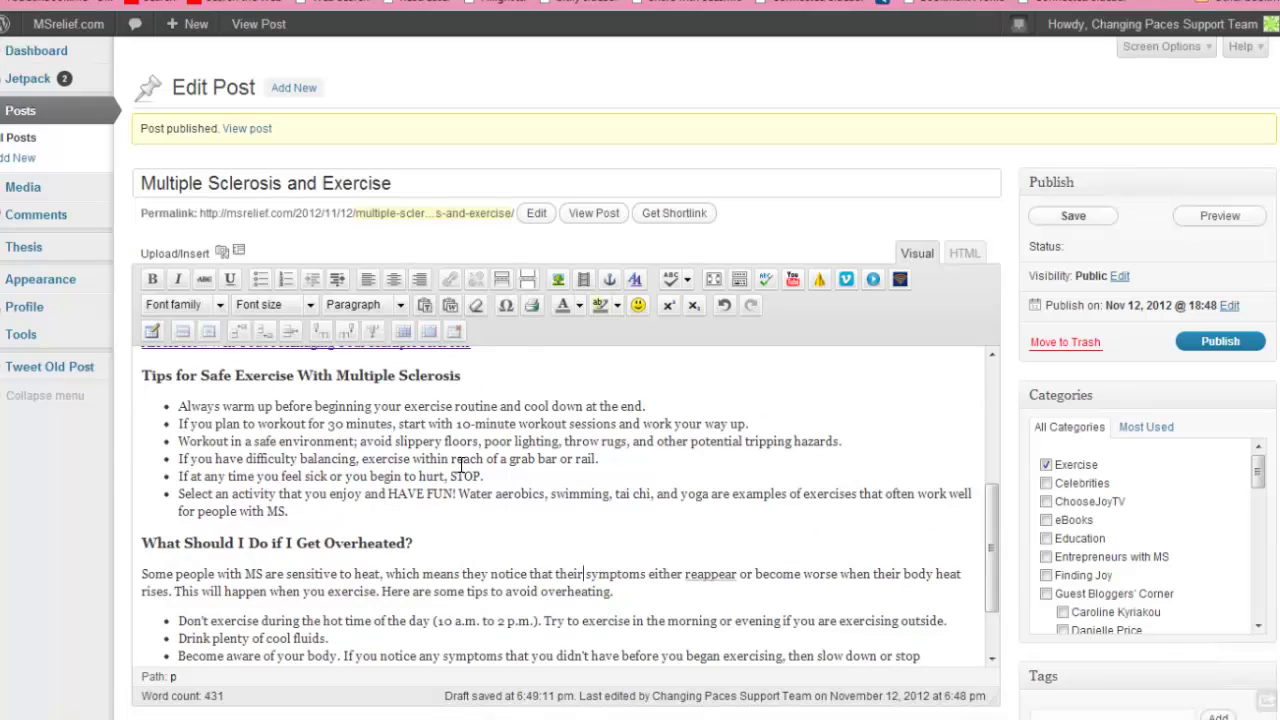
{"action": "scroll", "coordinate": [462, 464], "scroll_direction": "up", "scroll_amount": 15}
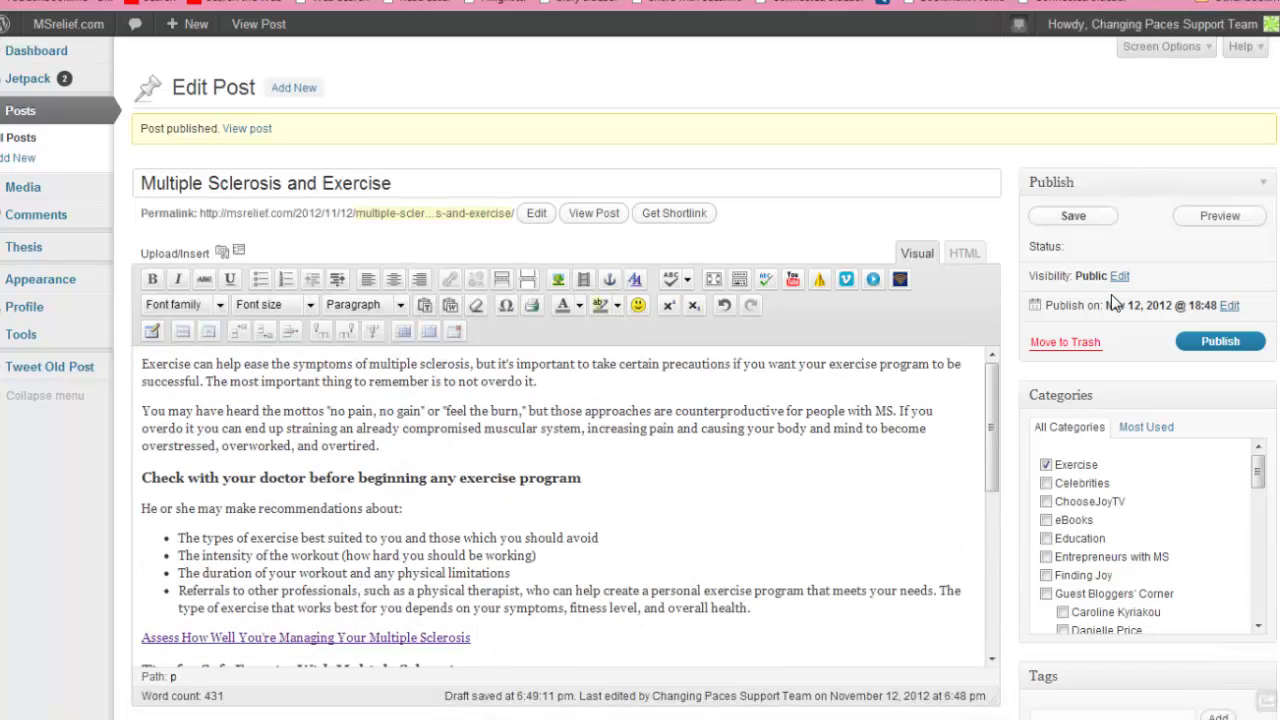
{"action": "left_click", "coordinate": [1074, 216]}
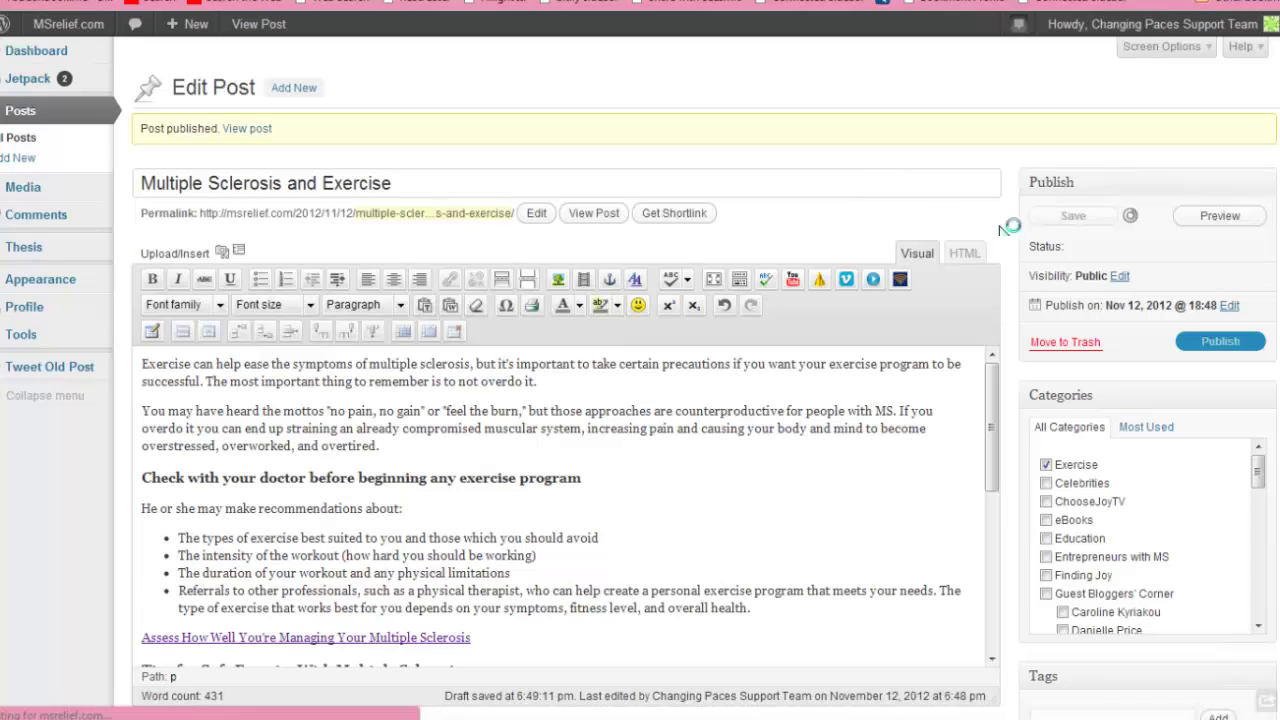
{"action": "left_click", "coordinate": [1040, 576]}
{"action": "scroll", "coordinate": [1005, 640], "scroll_direction": "down", "scroll_amount": 2}
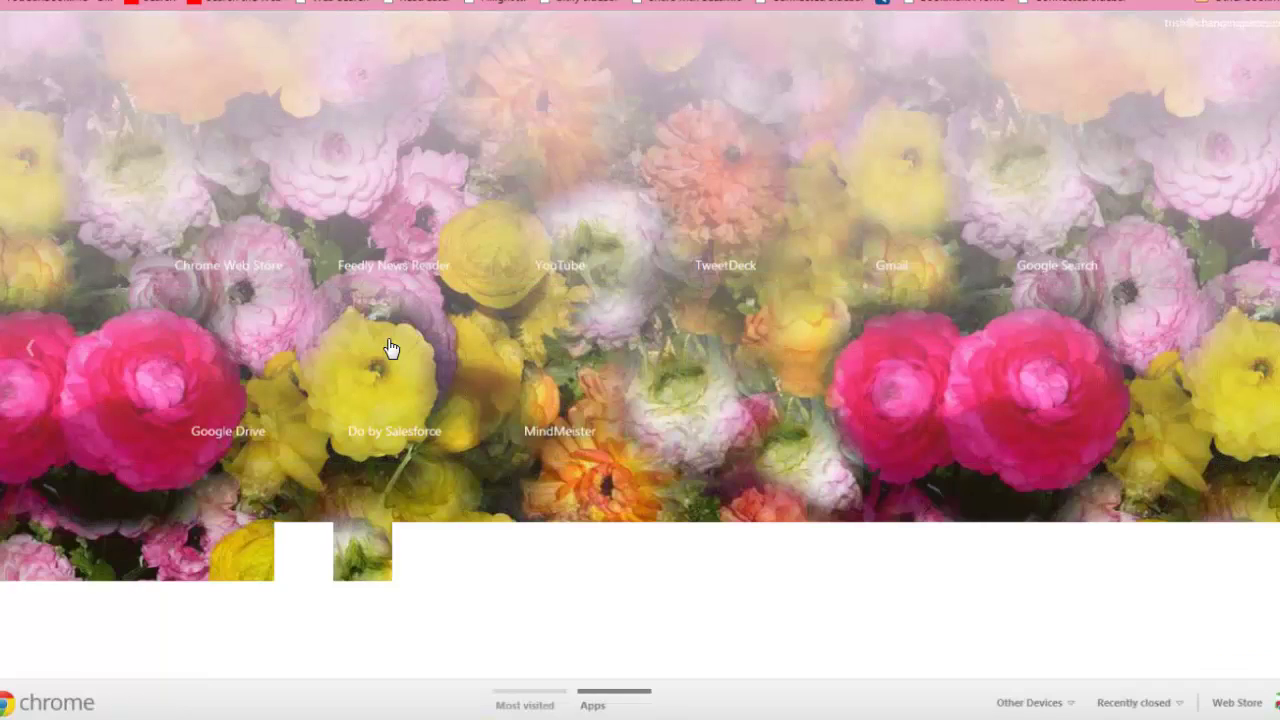
Step: Open Google Images in a new browser tab and search for "exercise ms"
{"action": "left_click", "coordinate": [391, 351]}
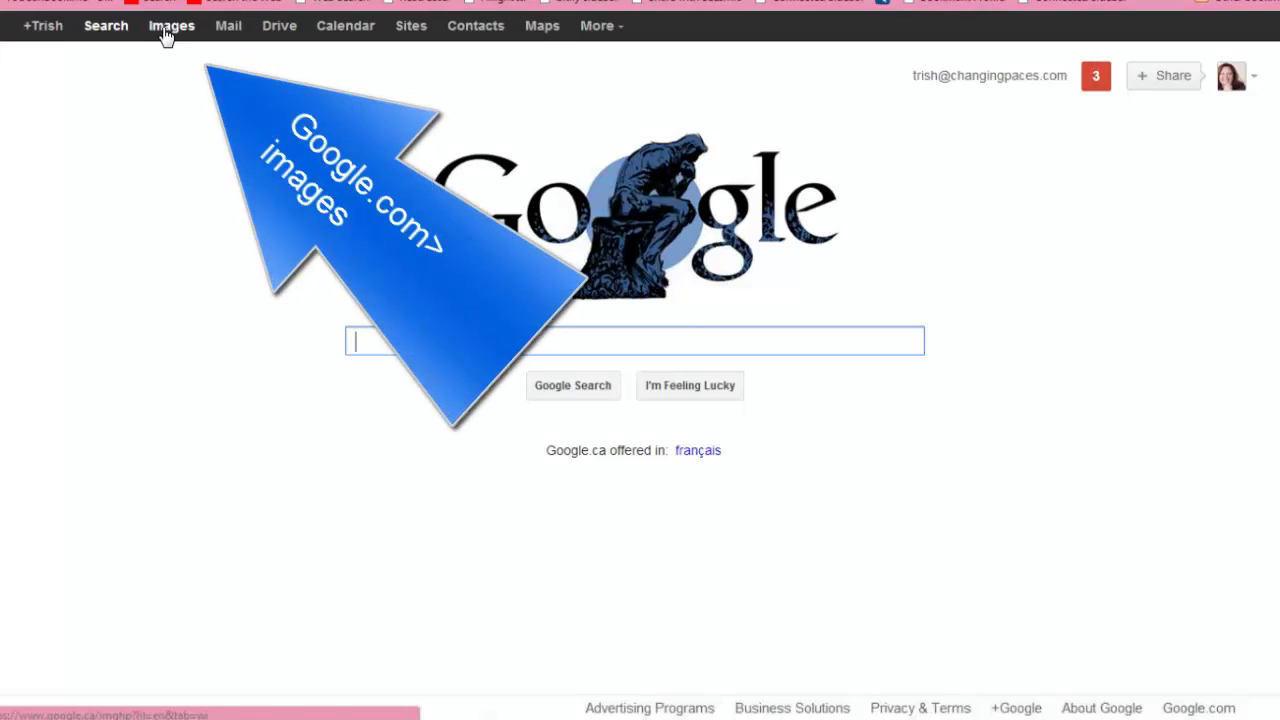
{"action": "left_click", "coordinate": [166, 36]}
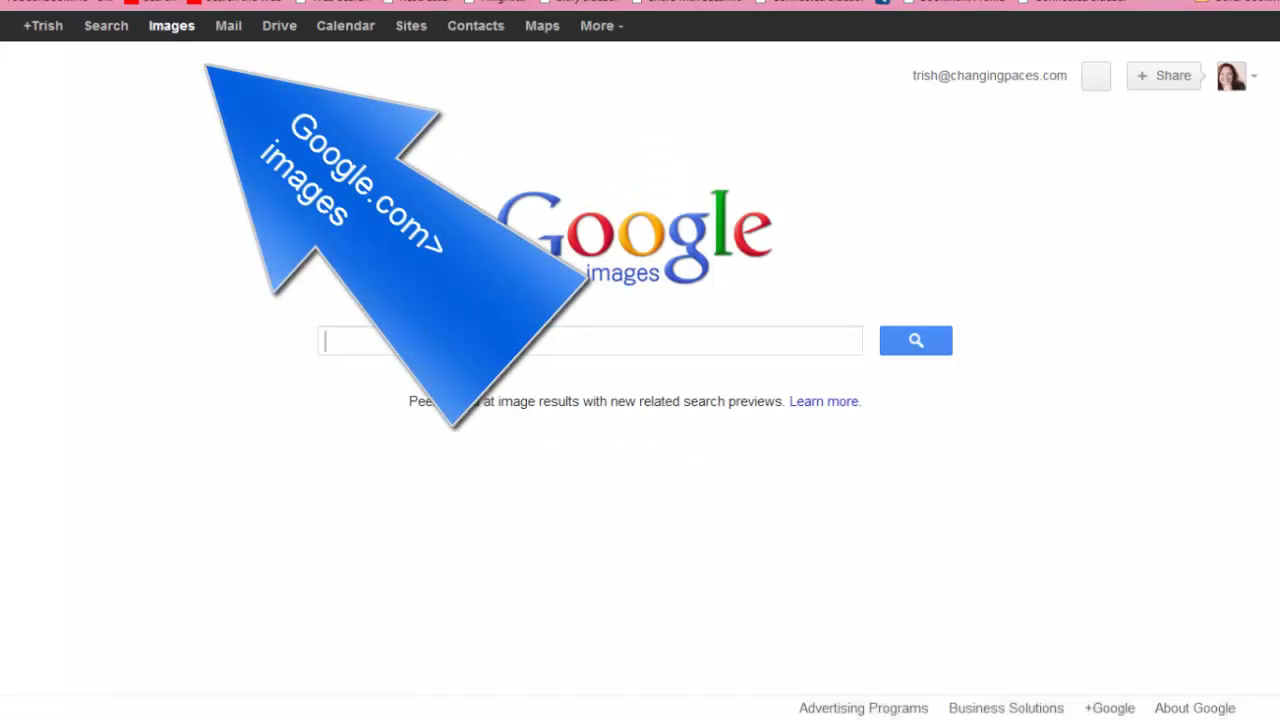
{"action": "type", "text": "e"}
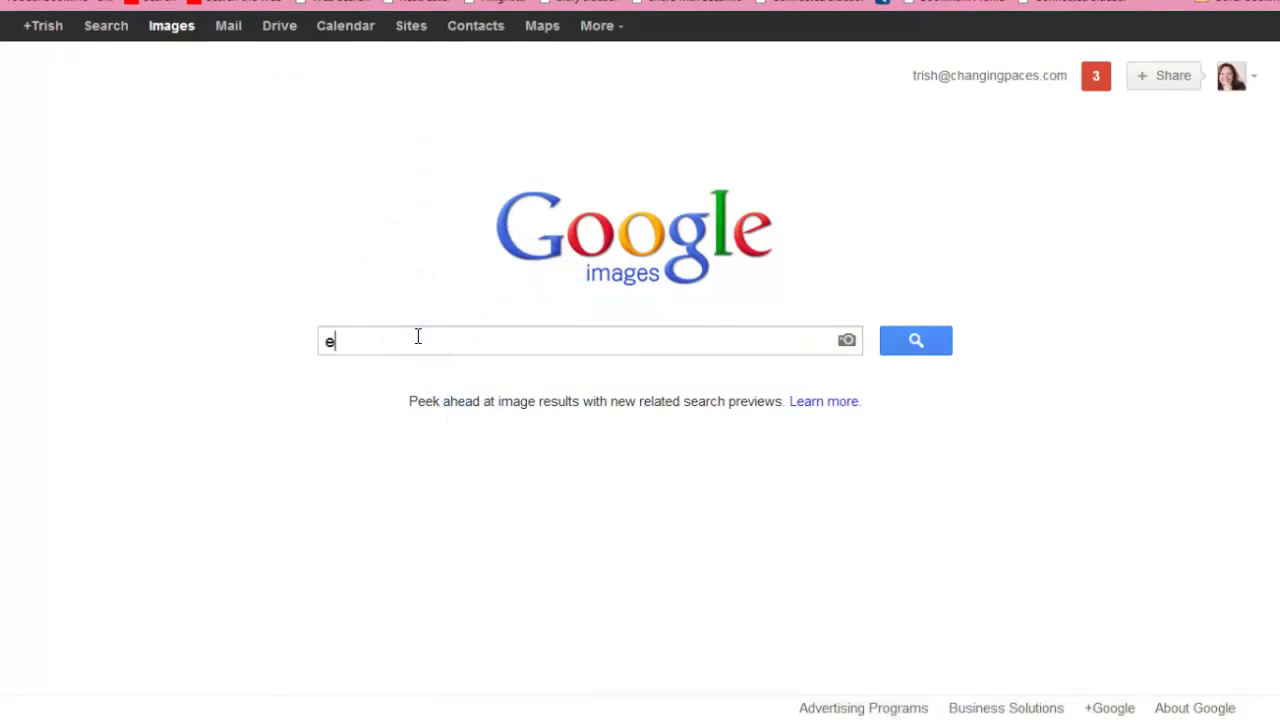
{"action": "type", "text": "xercise"}
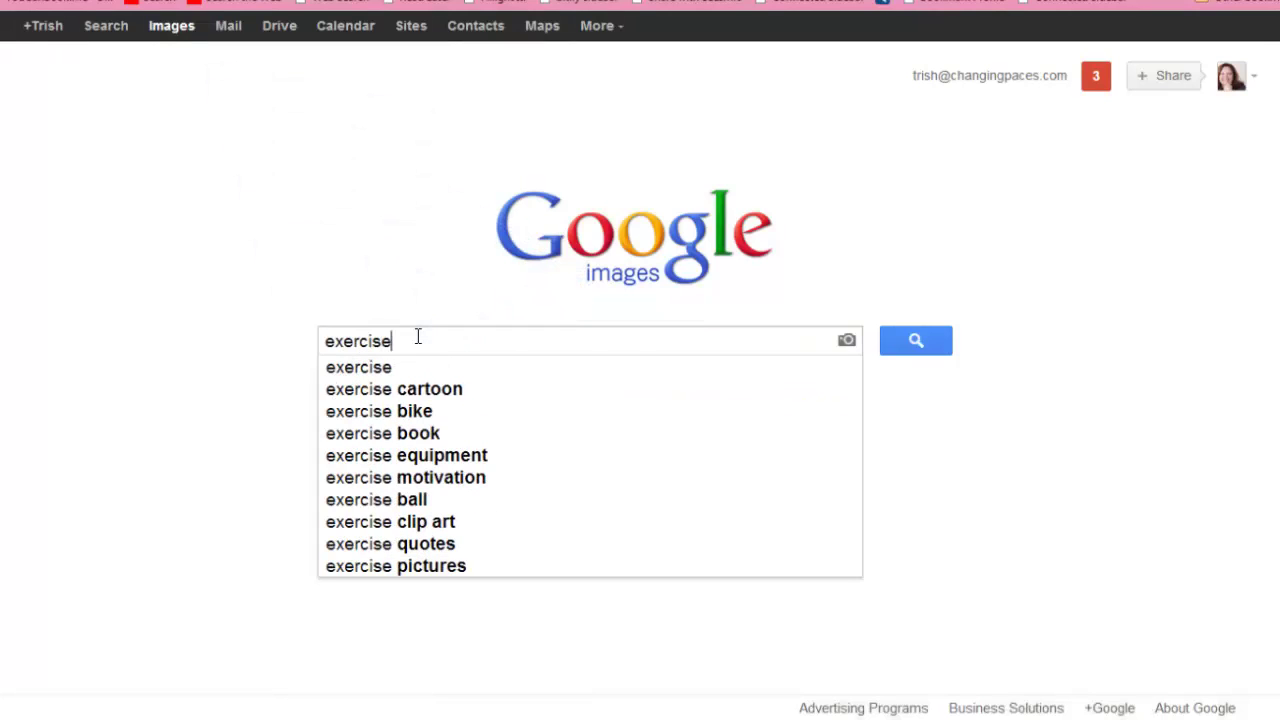
{"action": "type", "text": " ms"}
{"action": "key", "text": "Return"}
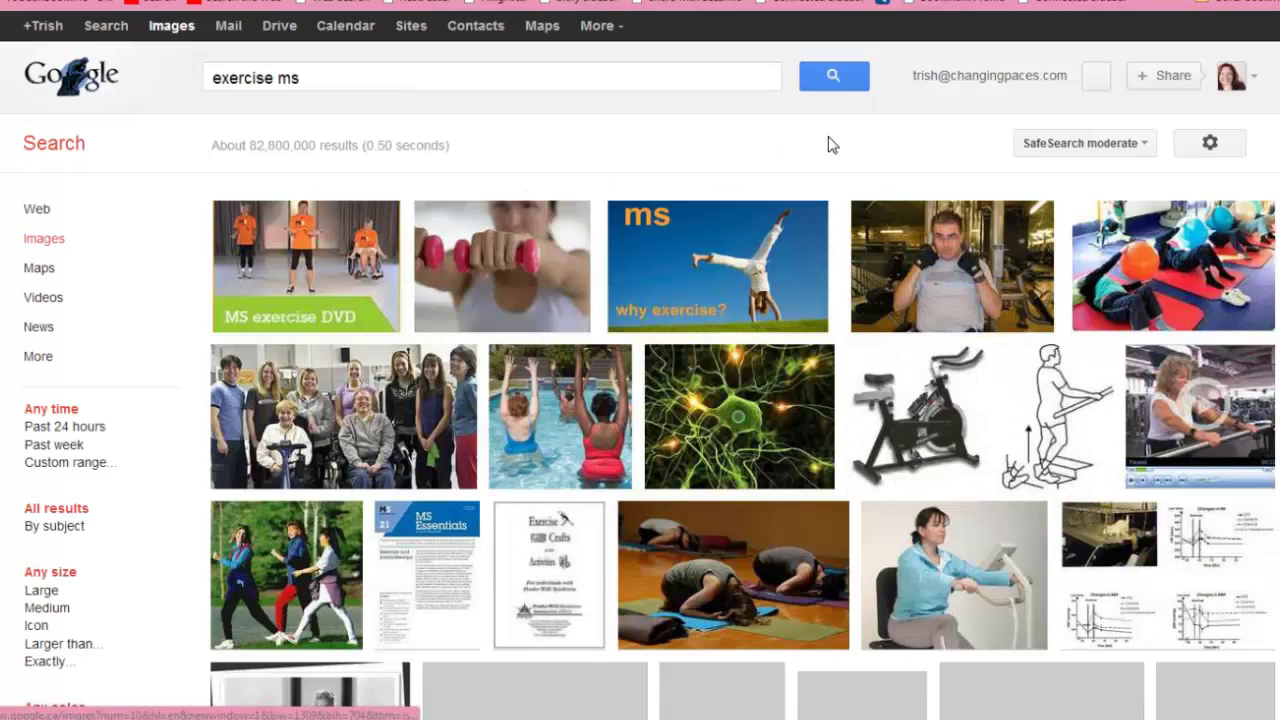
Step: Browse the image results, open the source page of the "ms why exercise?" cartwheel picture and skim its article
{"action": "mouse_move", "coordinate": [758, 283]}
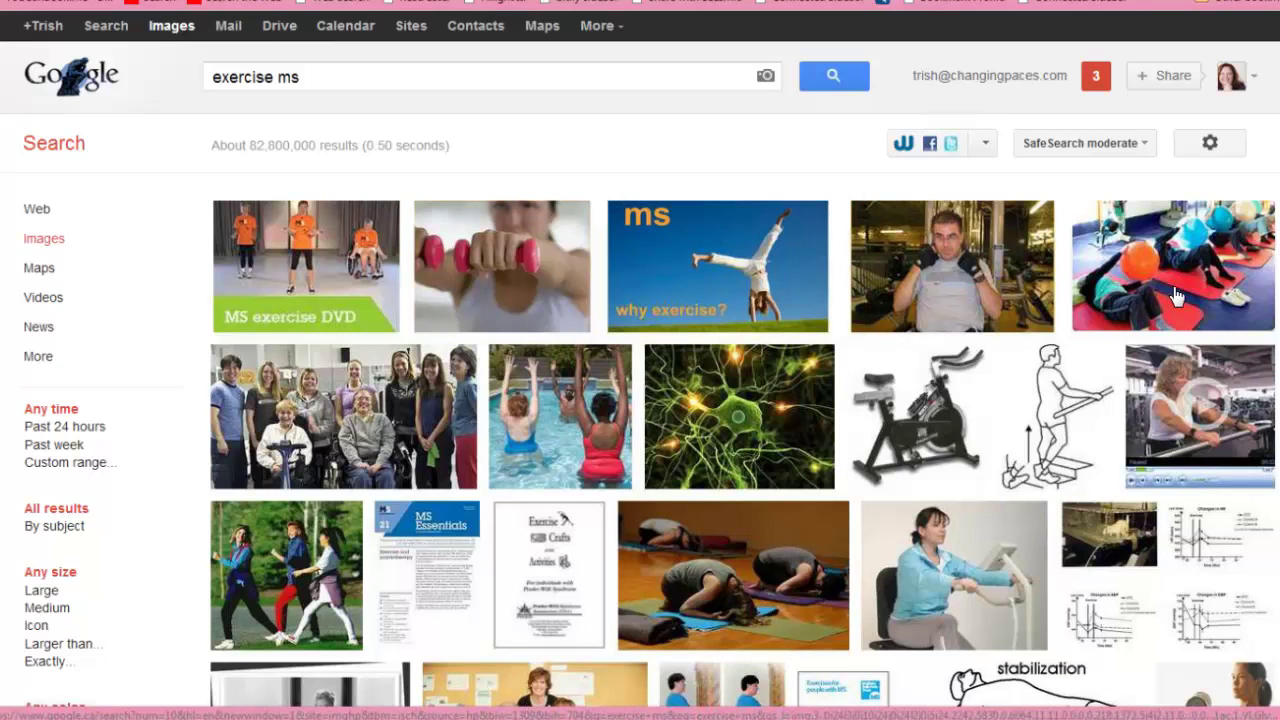
{"action": "mouse_move", "coordinate": [1177, 295]}
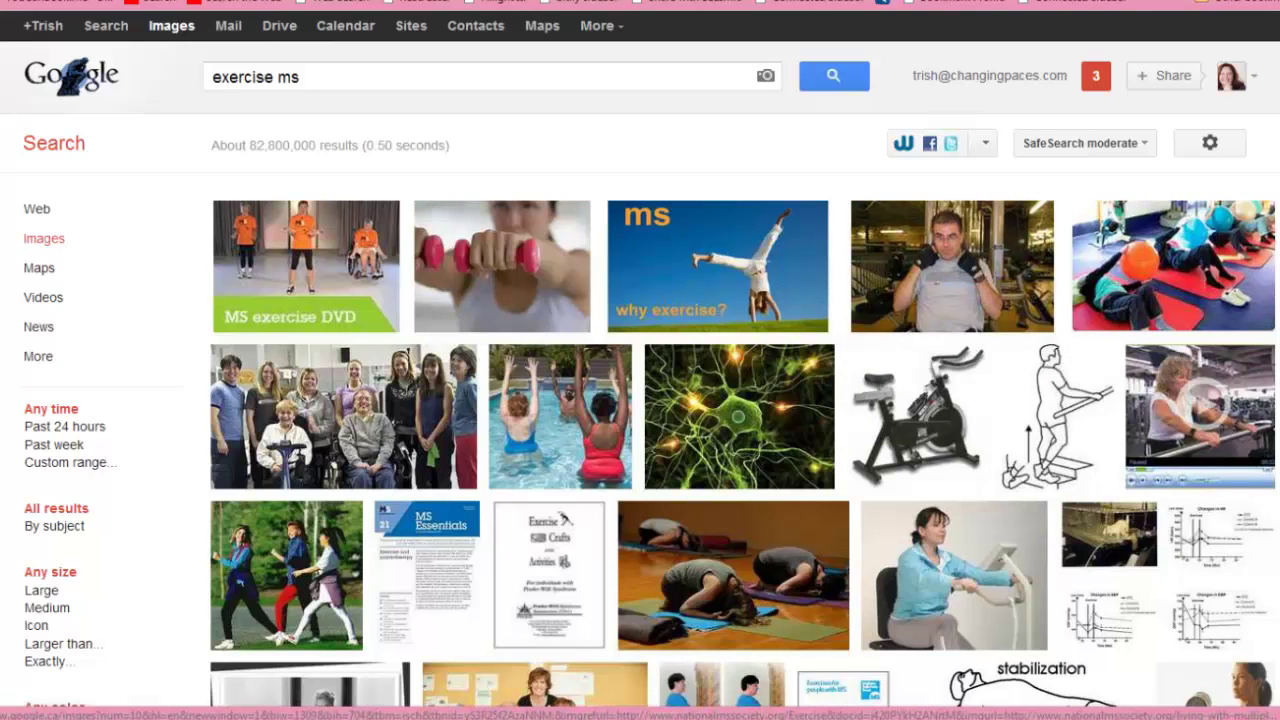
{"action": "scroll", "coordinate": [640, 400], "scroll_direction": "down", "scroll_amount": 3}
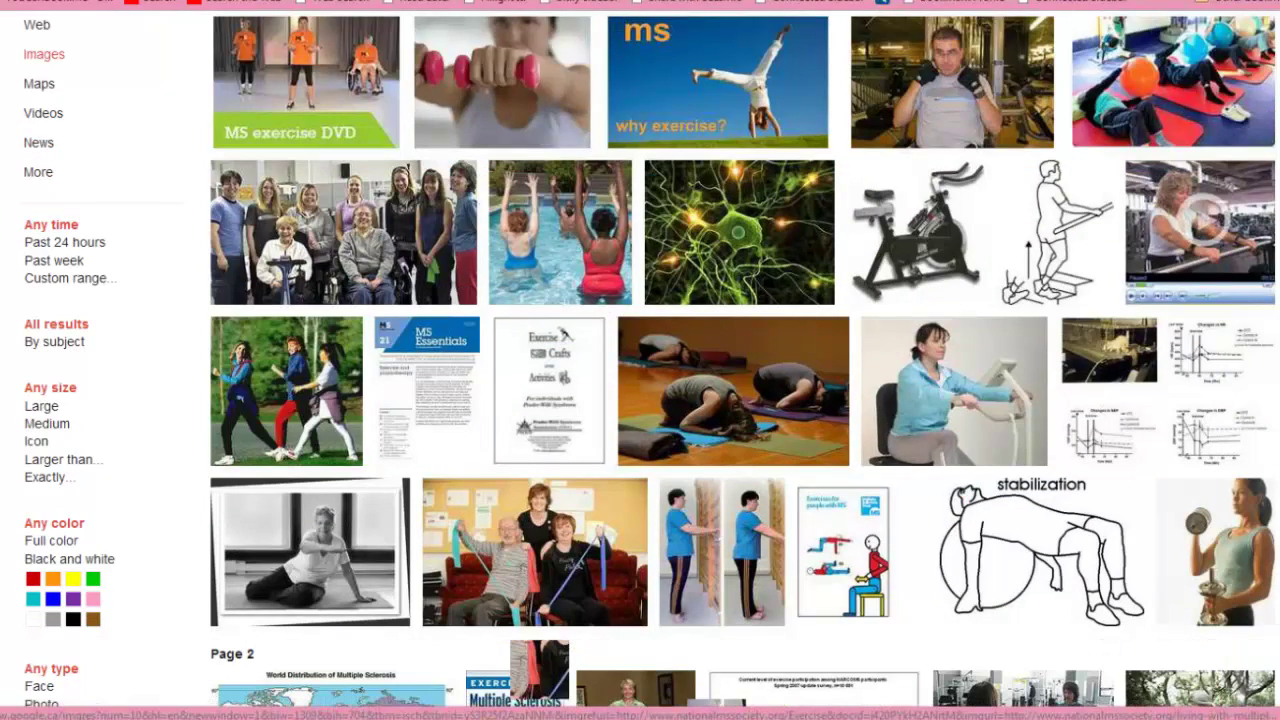
{"action": "scroll", "coordinate": [640, 400], "scroll_direction": "down", "scroll_amount": 3}
{"action": "scroll", "coordinate": [677, 272], "scroll_direction": "up", "scroll_amount": 3}
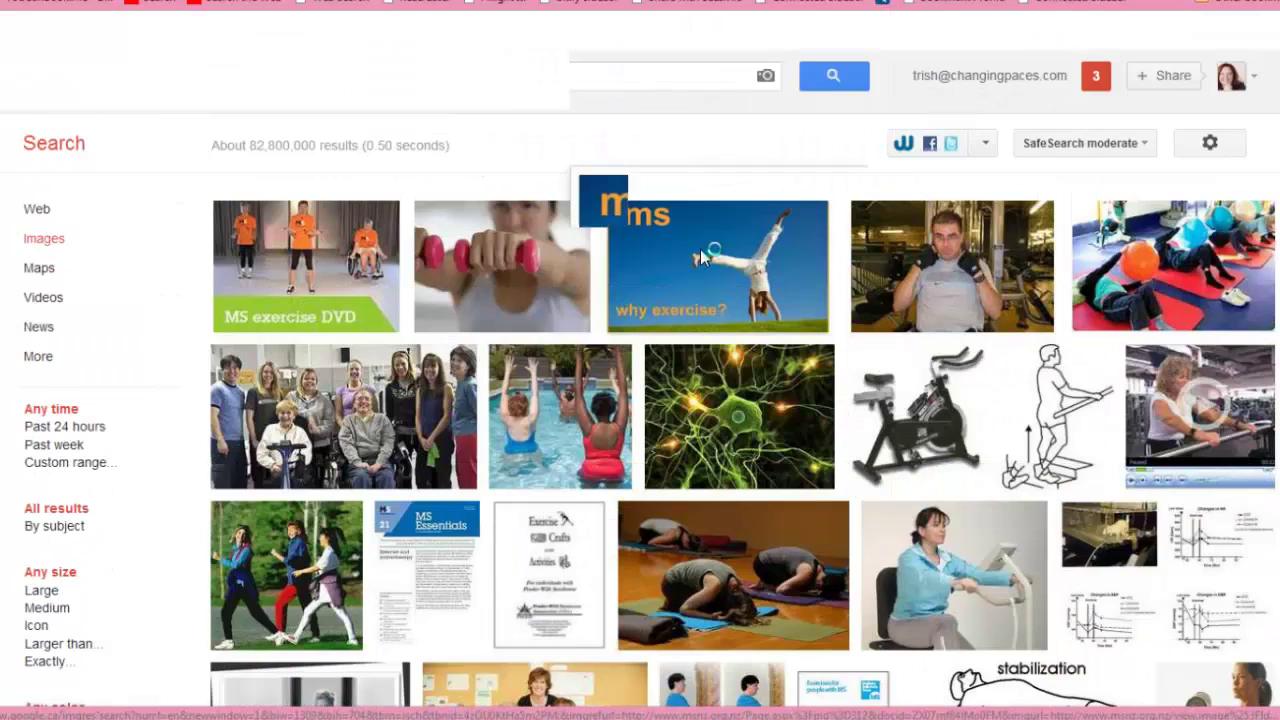
{"action": "left_click", "coordinate": [695, 258]}
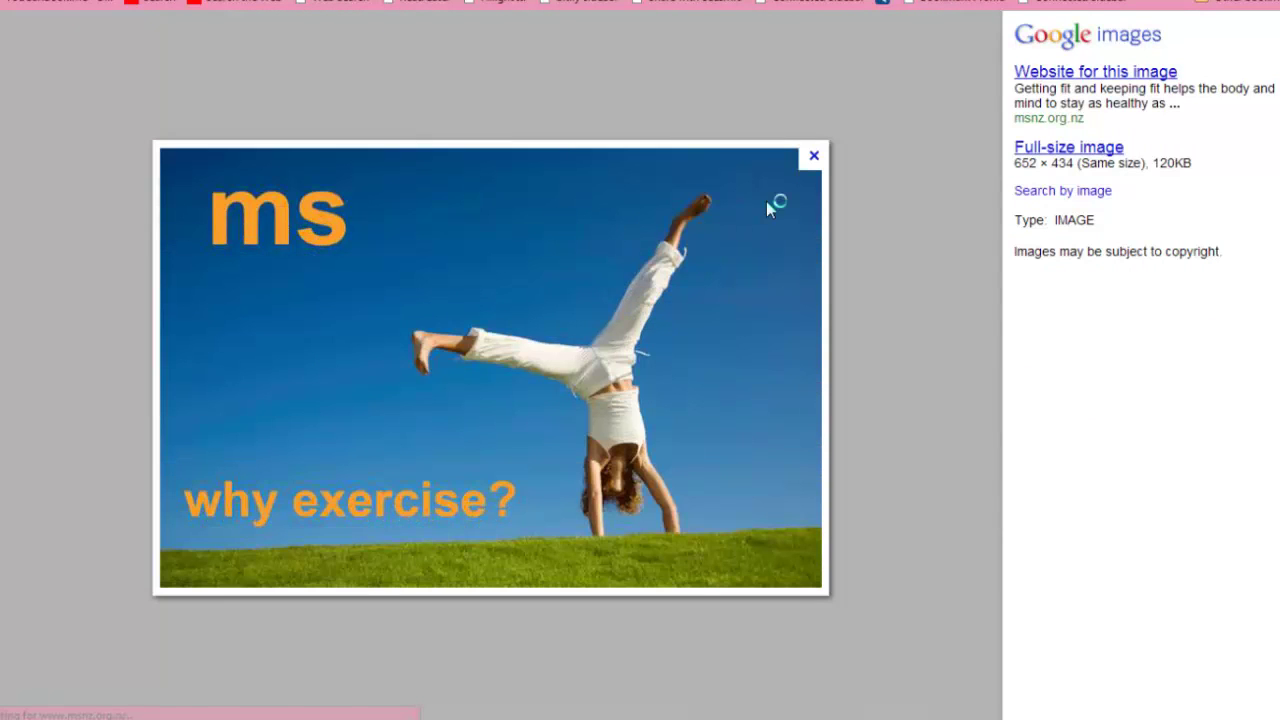
{"action": "left_click", "coordinate": [815, 160]}
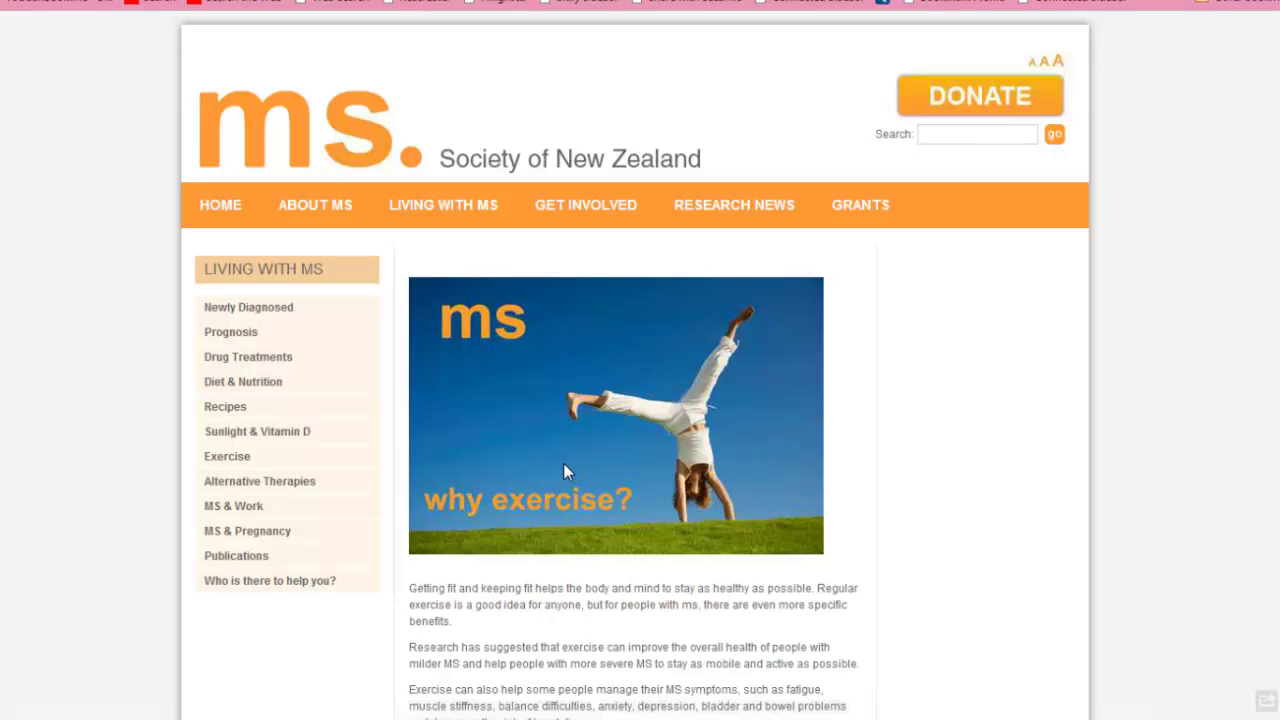
{"action": "scroll", "coordinate": [563, 463], "scroll_direction": "down", "scroll_amount": 5}
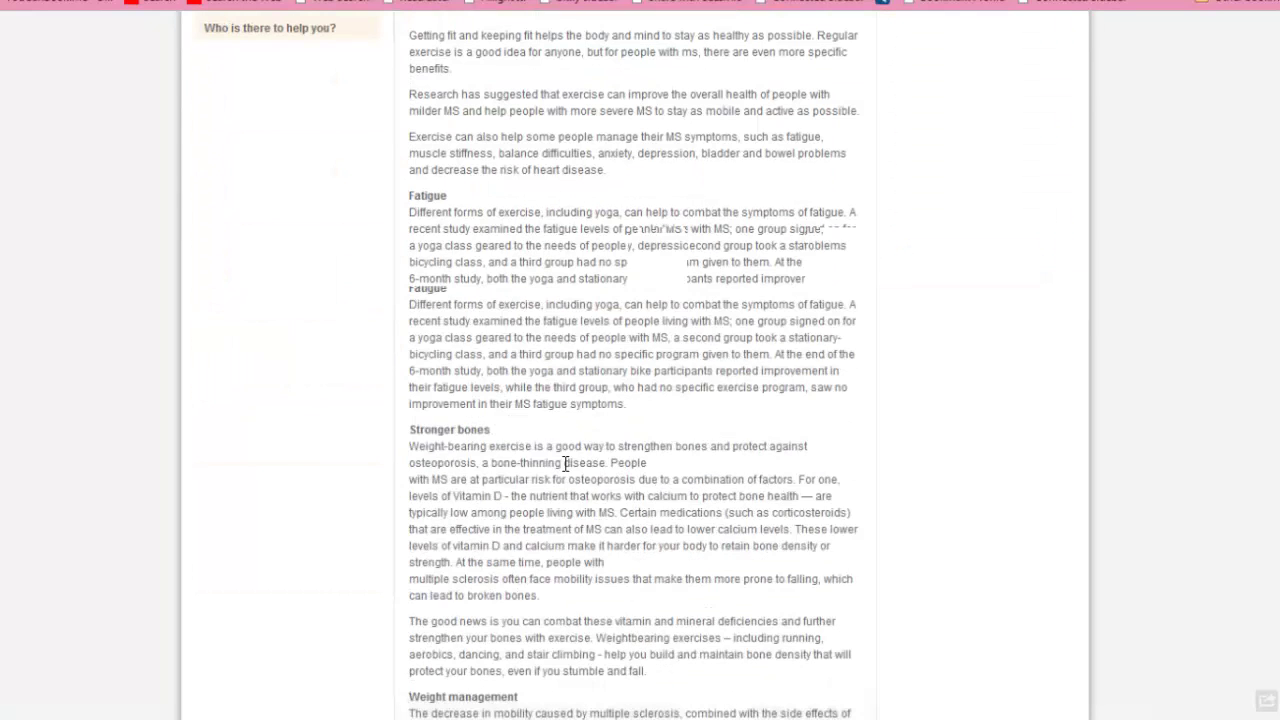
{"action": "scroll", "coordinate": [565, 463], "scroll_direction": "up", "scroll_amount": 4}
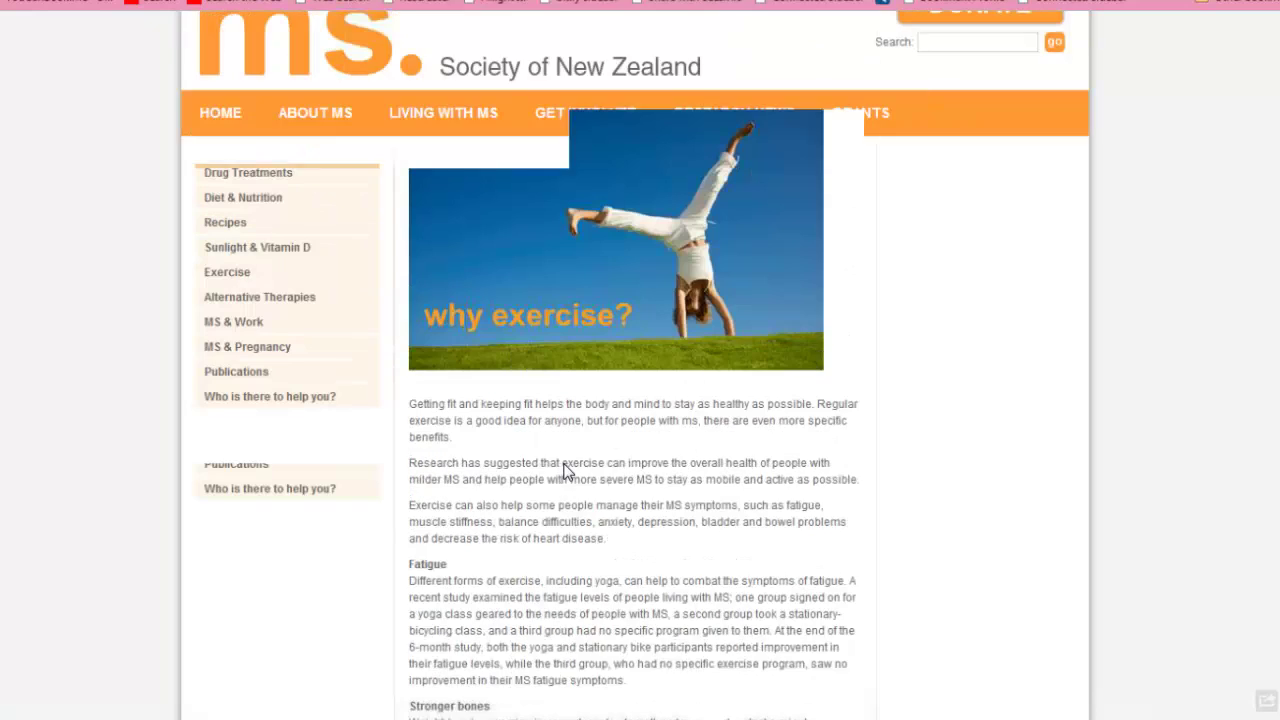
{"action": "scroll", "coordinate": [565, 466], "scroll_direction": "down", "scroll_amount": 3}
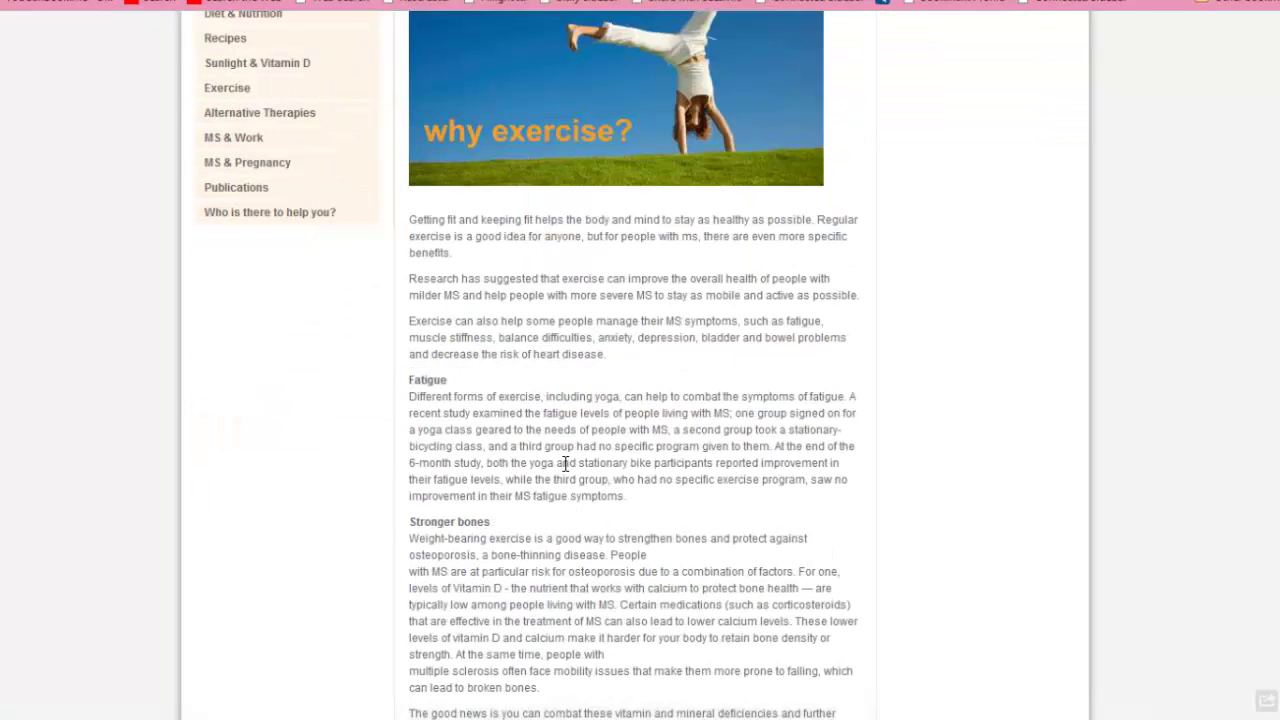
{"action": "scroll", "coordinate": [565, 463], "scroll_direction": "up", "scroll_amount": 4}
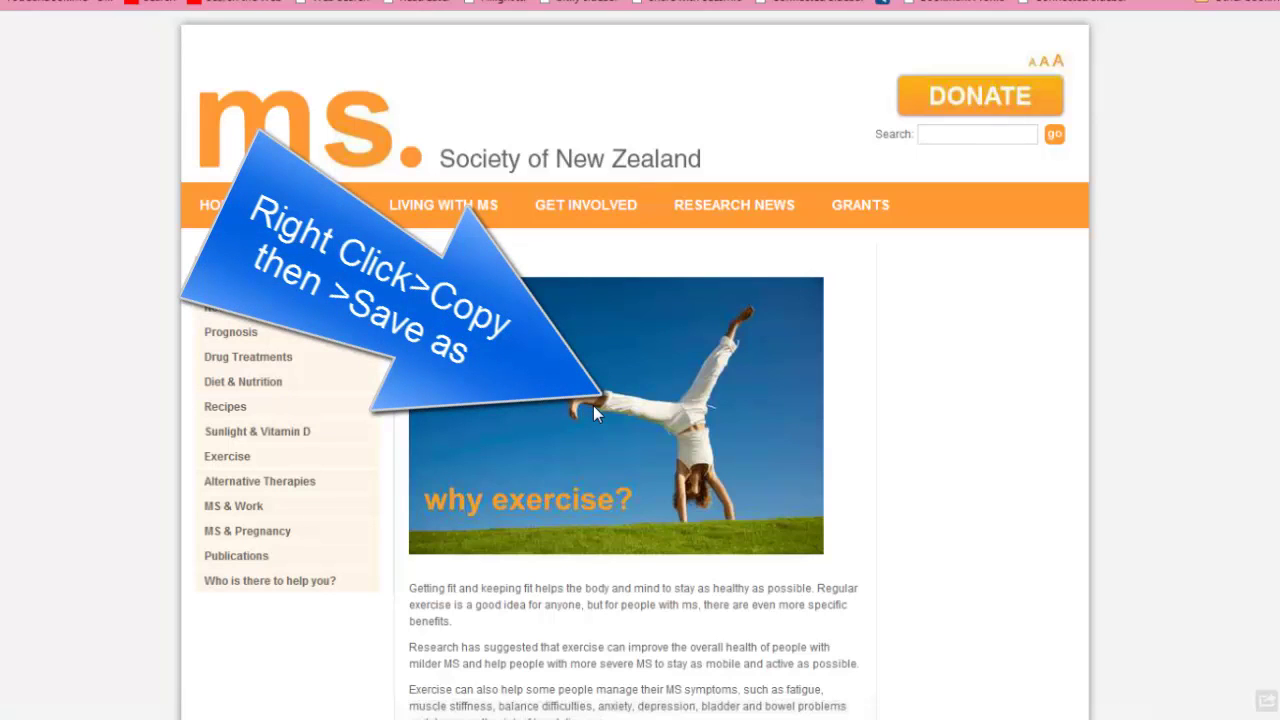
Step: Start saving the "why exercise?" cartwheel image and choose the "Random temp dow..." folder on the Desktop as its destination
{"action": "right_click", "coordinate": [593, 405]}
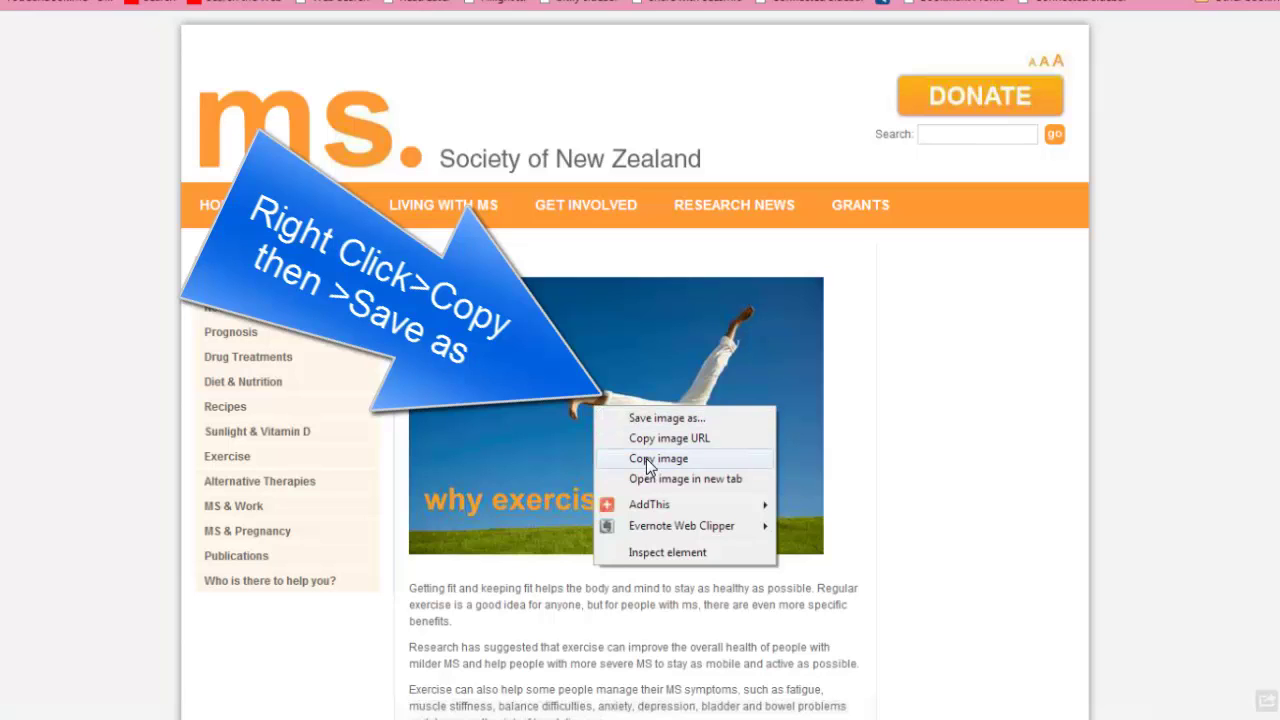
{"action": "left_click", "coordinate": [650, 420]}
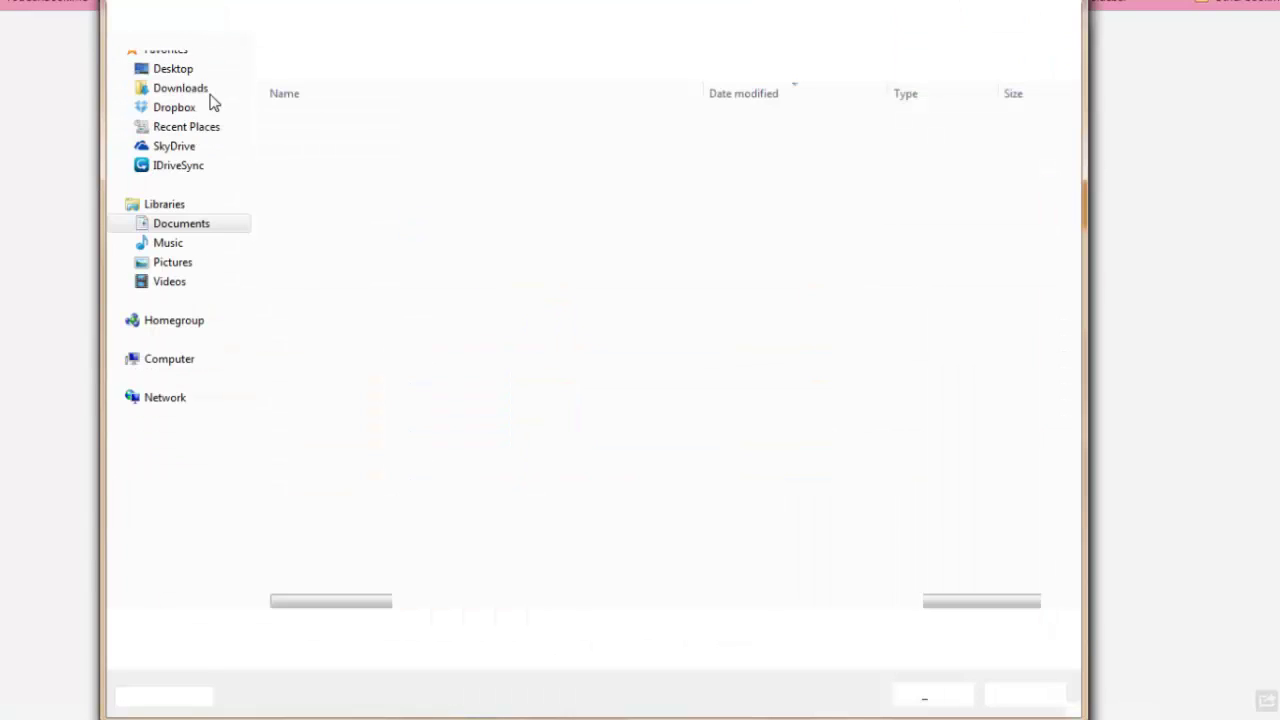
{"action": "left_click", "coordinate": [173, 68]}
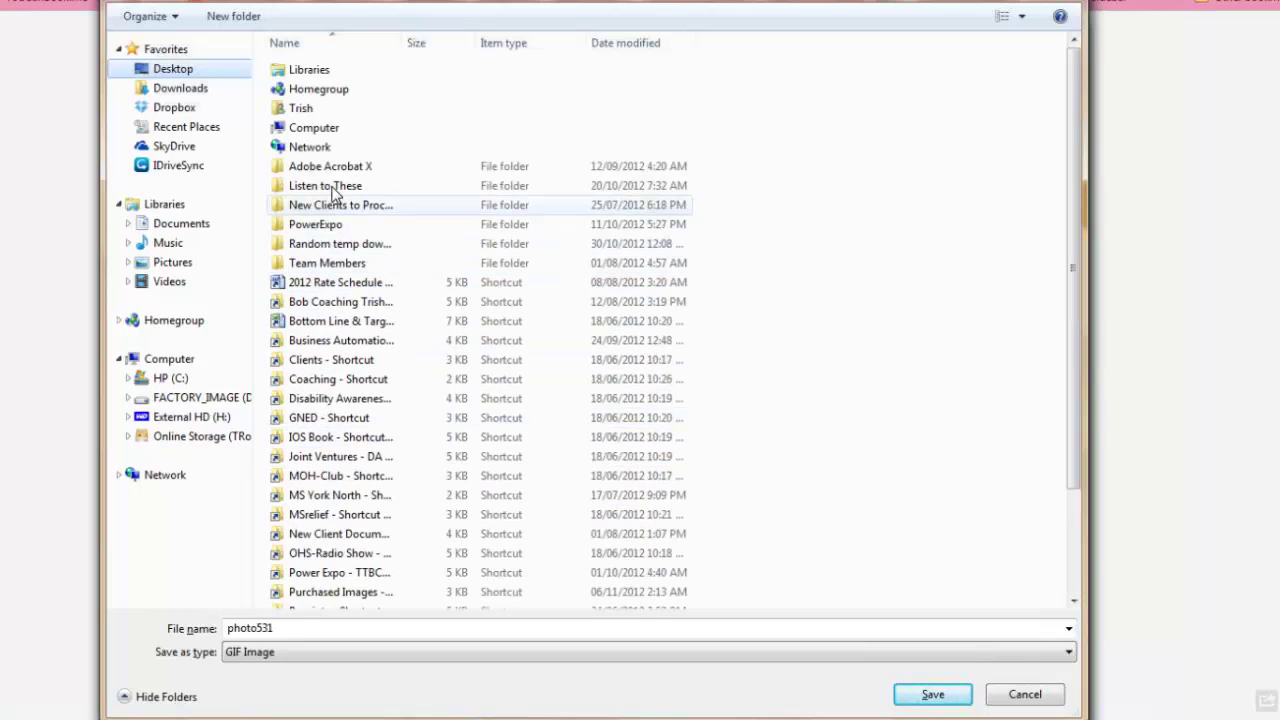
{"action": "double_click", "coordinate": [313, 246]}
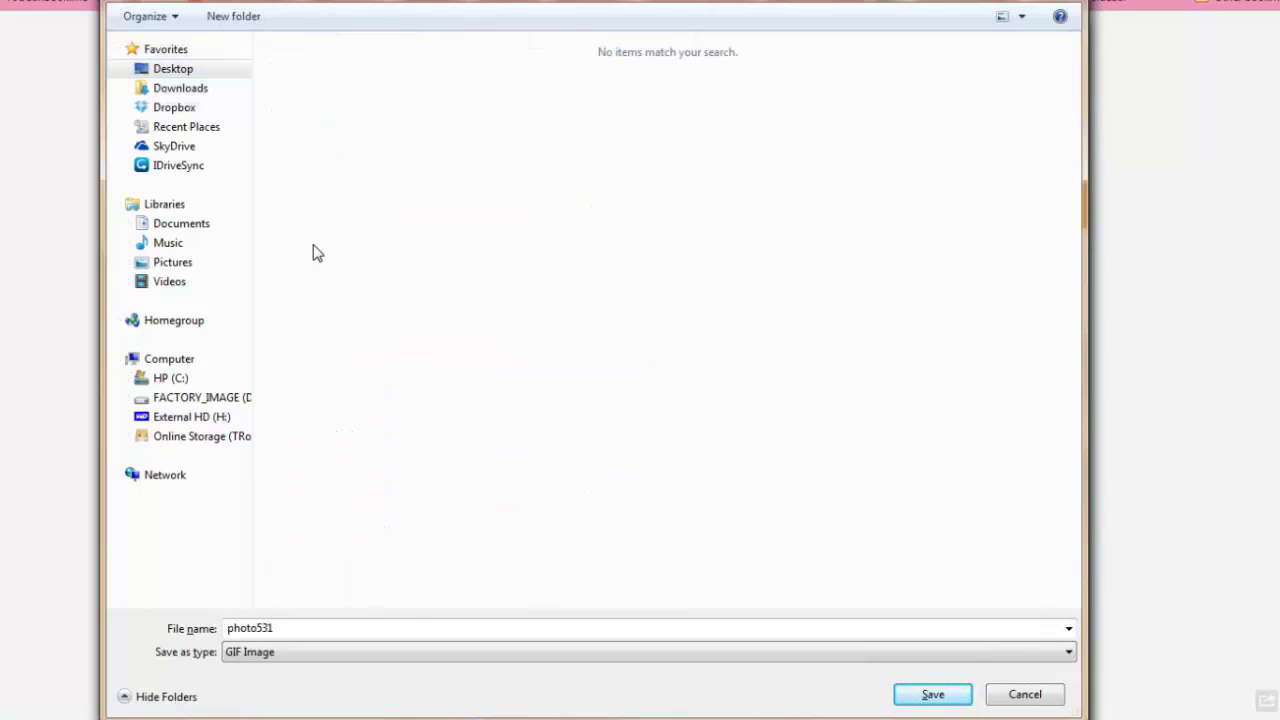
Step: Name the image file "woman doing cartwheels - text says MS why exercise" and save it as a GIF
{"action": "left_click", "coordinate": [390, 626]}
{"action": "double_click", "coordinate": [384, 626]}
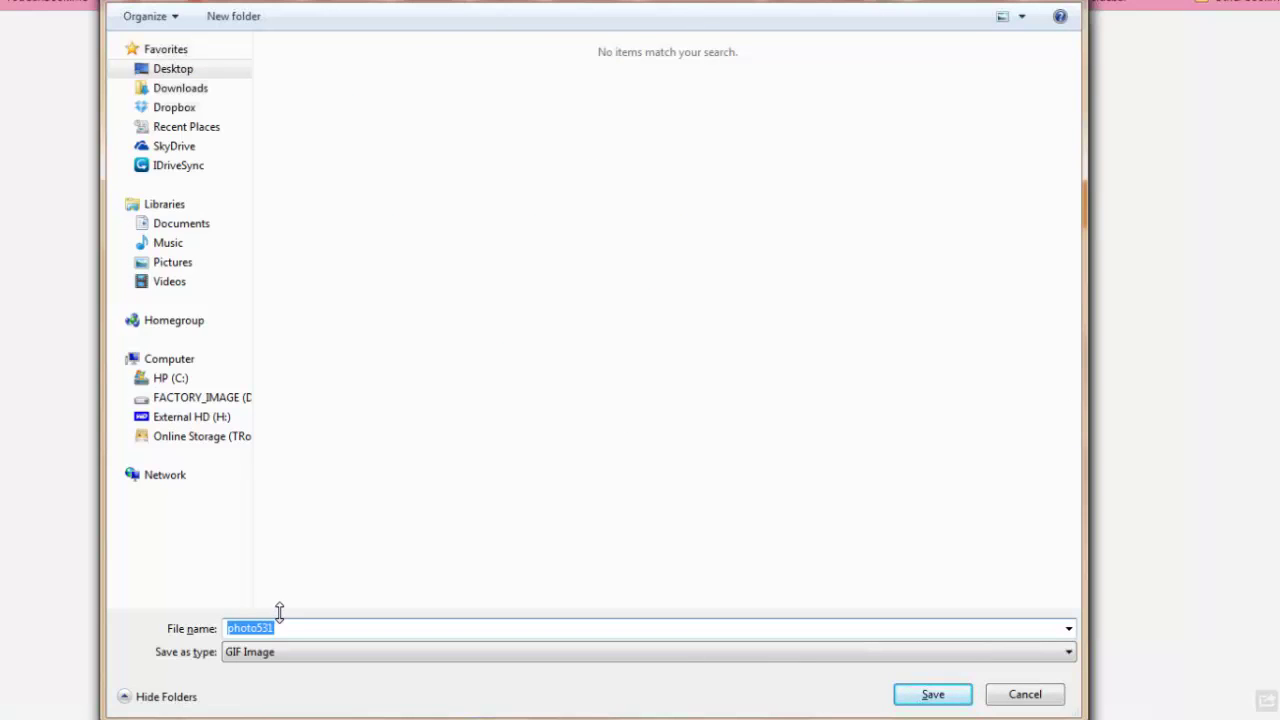
{"action": "type", "text": "woman doing cartwheels - text says MS"}
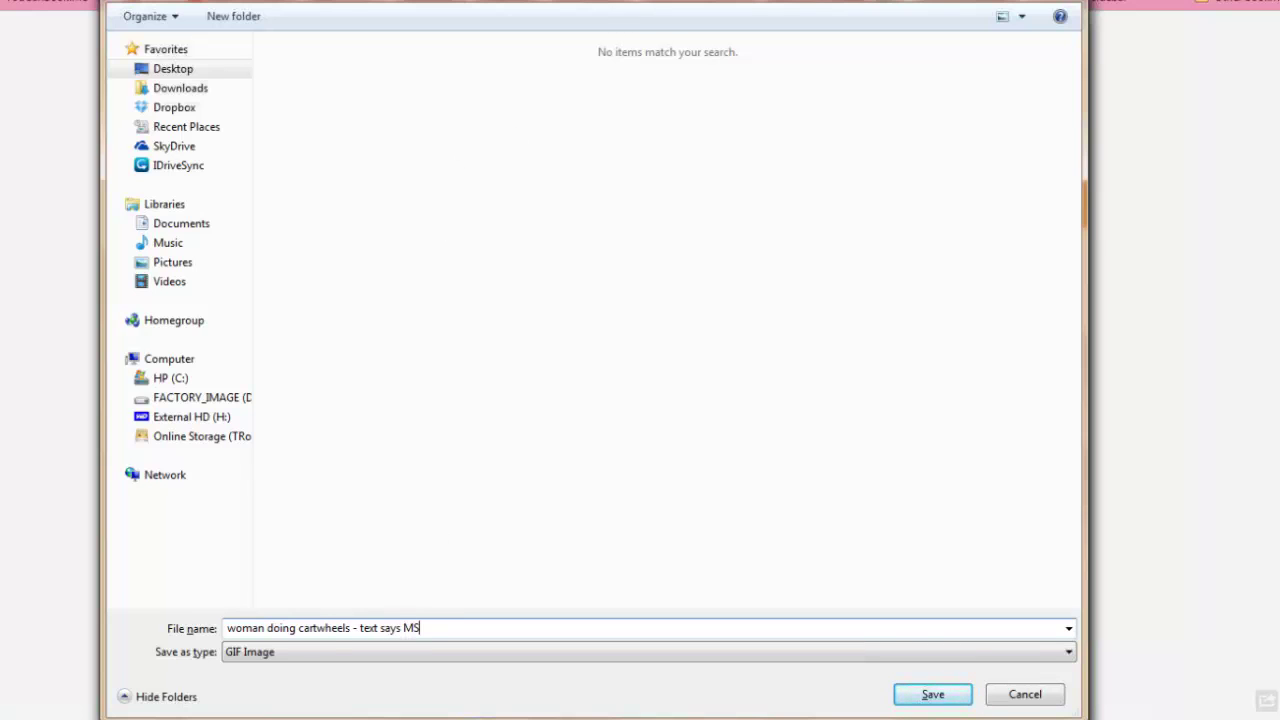
{"action": "left_click_drag", "start_coordinate": [626, 24], "coordinate": [602, 571]}
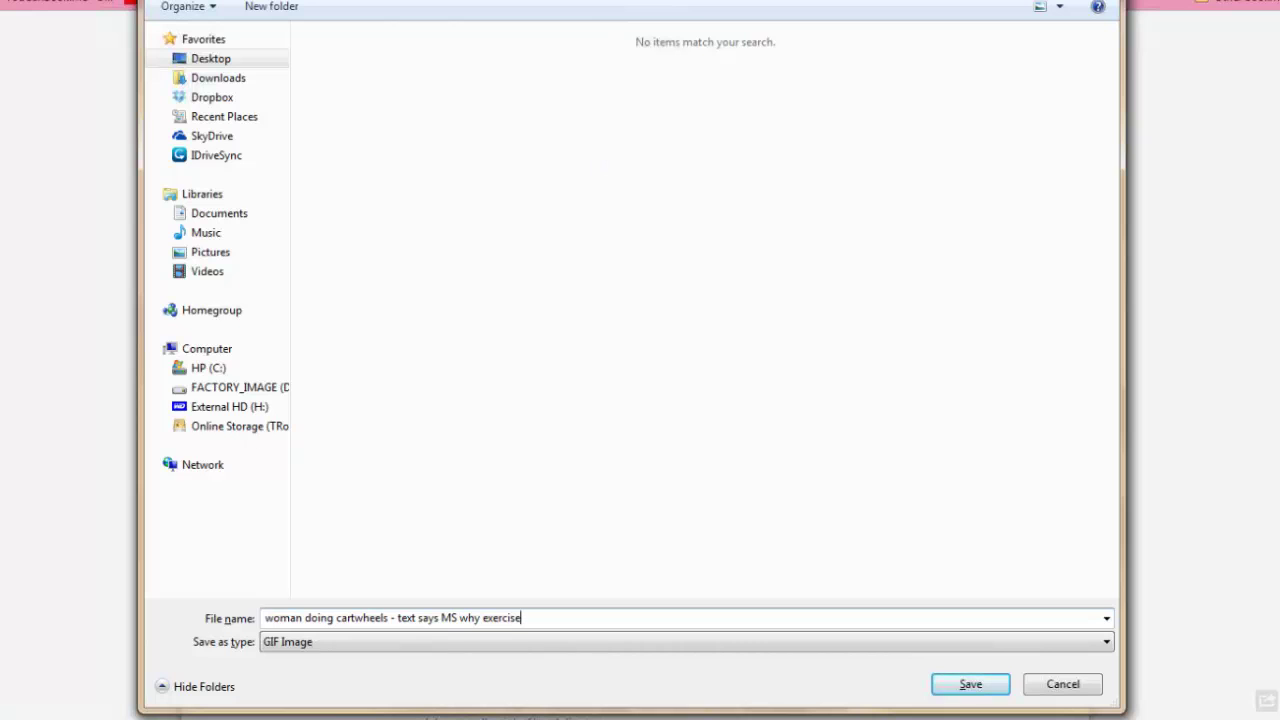
{"action": "left_click_drag", "start_coordinate": [600, 0], "coordinate": [652, 0]}
{"action": "left_click_drag", "start_coordinate": [772, 712], "coordinate": [754, 291]}
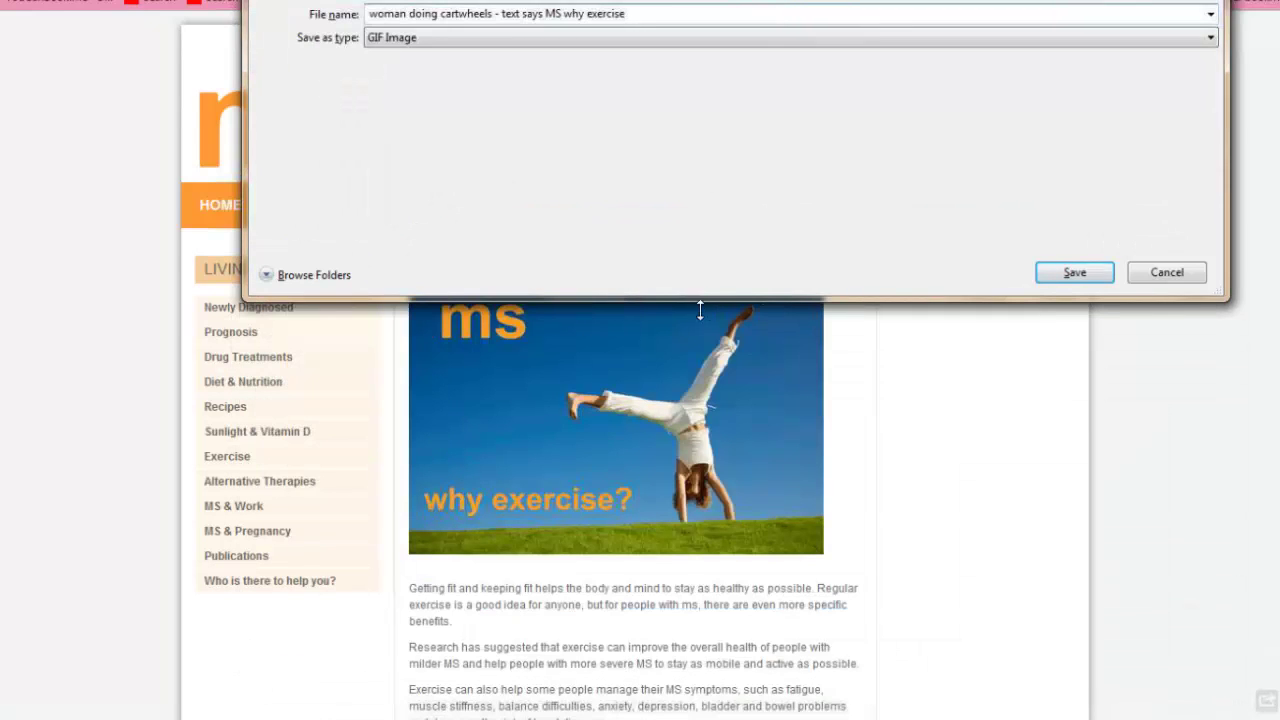
{"action": "left_click_drag", "start_coordinate": [701, 302], "coordinate": [693, 451]}
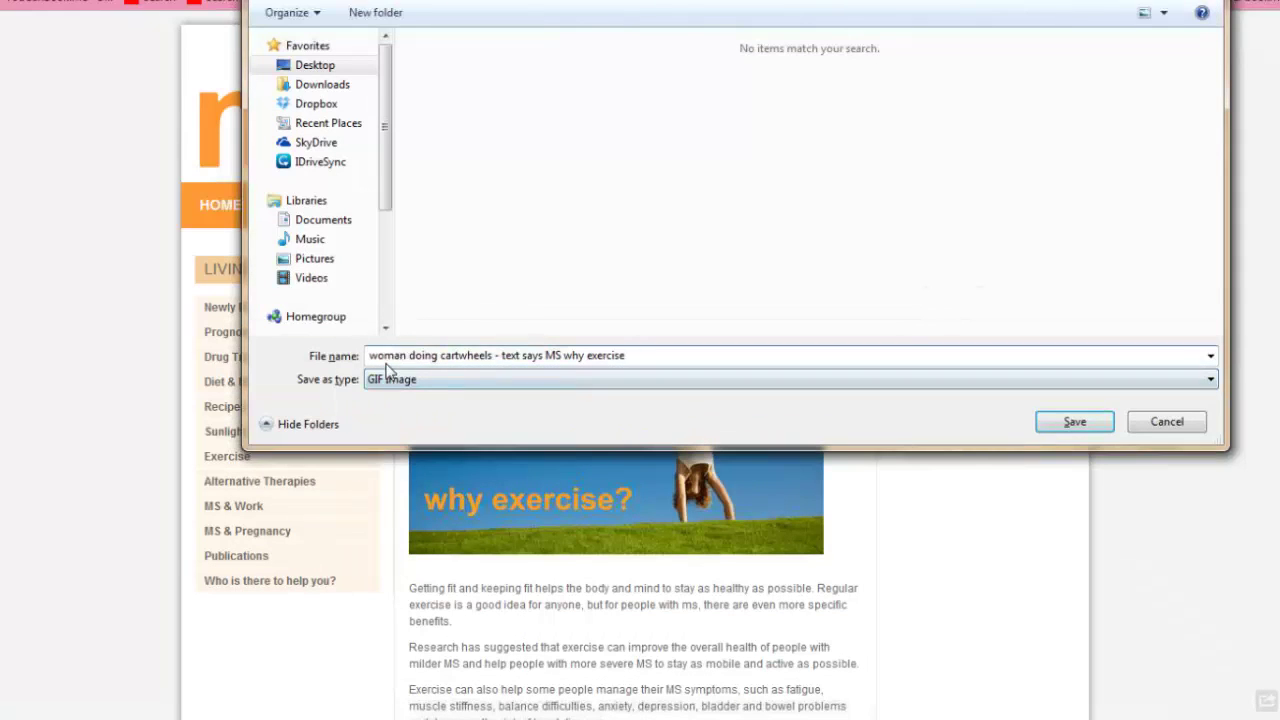
{"action": "left_click_drag", "start_coordinate": [640, 355], "coordinate": [359, 340]}
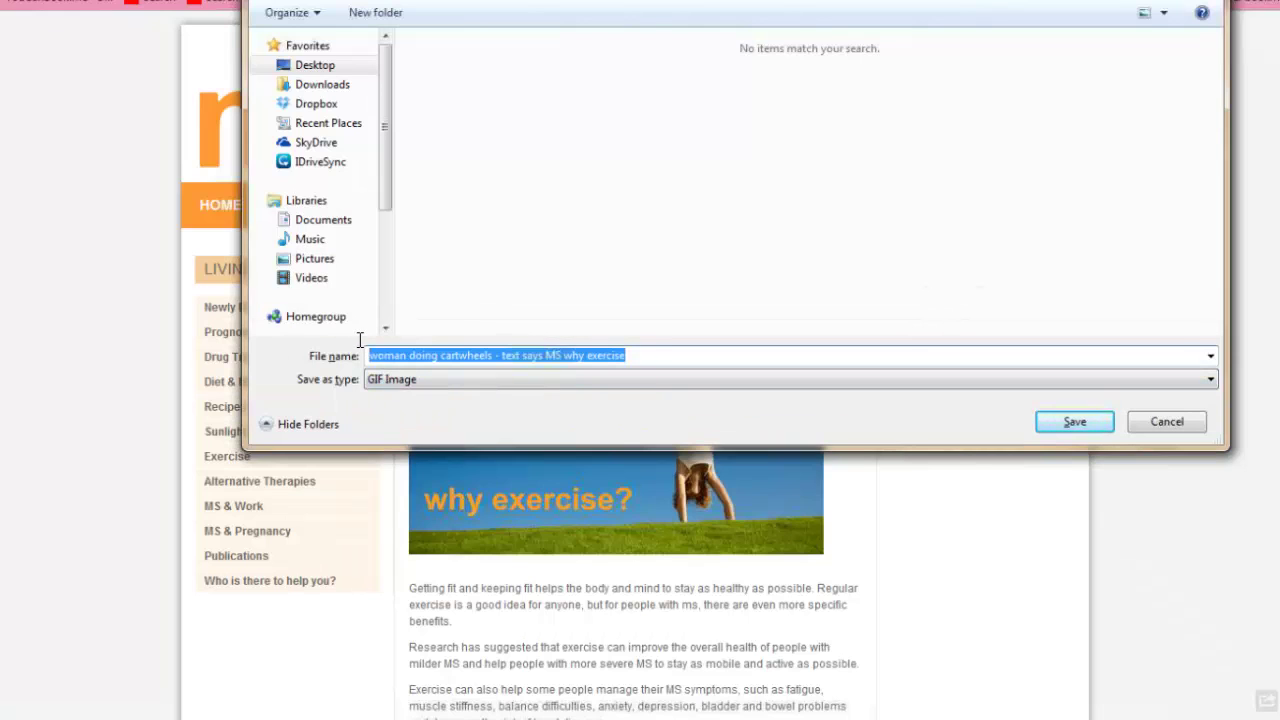
{"action": "left_click", "coordinate": [658, 356]}
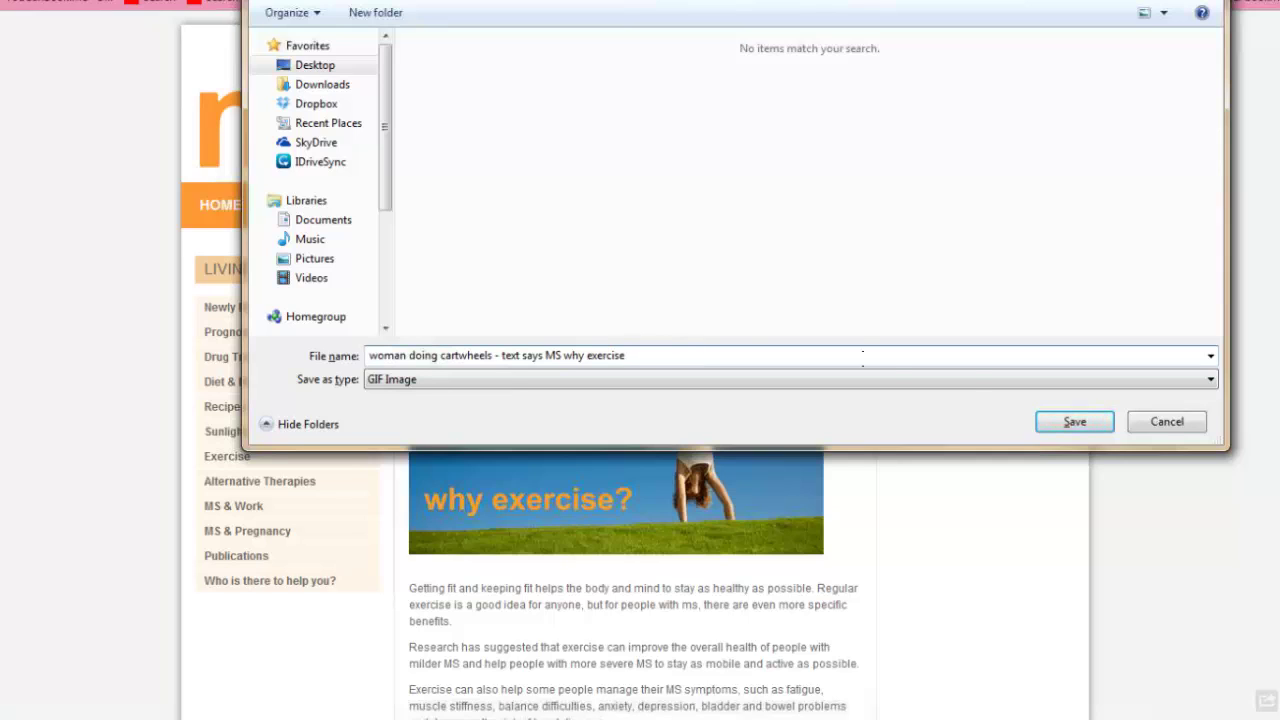
{"action": "left_click", "coordinate": [1076, 423]}
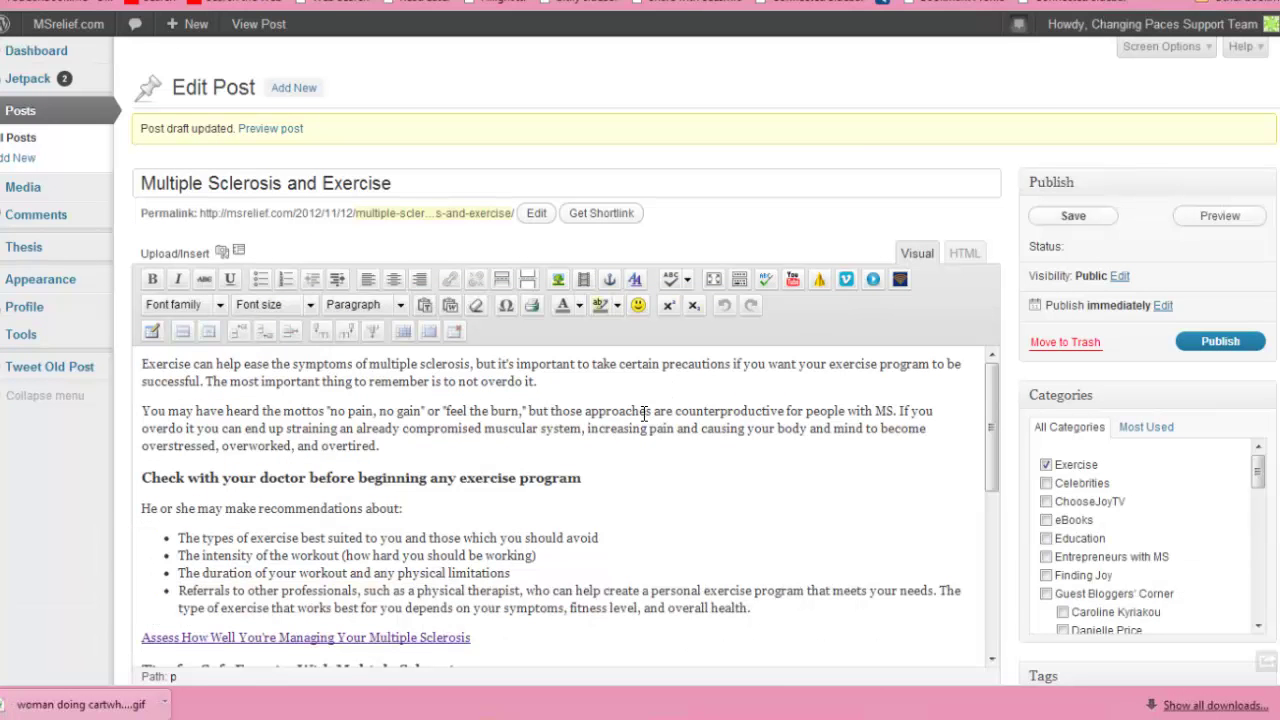
Step: Back in the post editor, upload the saved cartwheel GIF for placement at the start of the opening paragraph and show its attachment details
{"action": "left_click", "coordinate": [143, 366]}
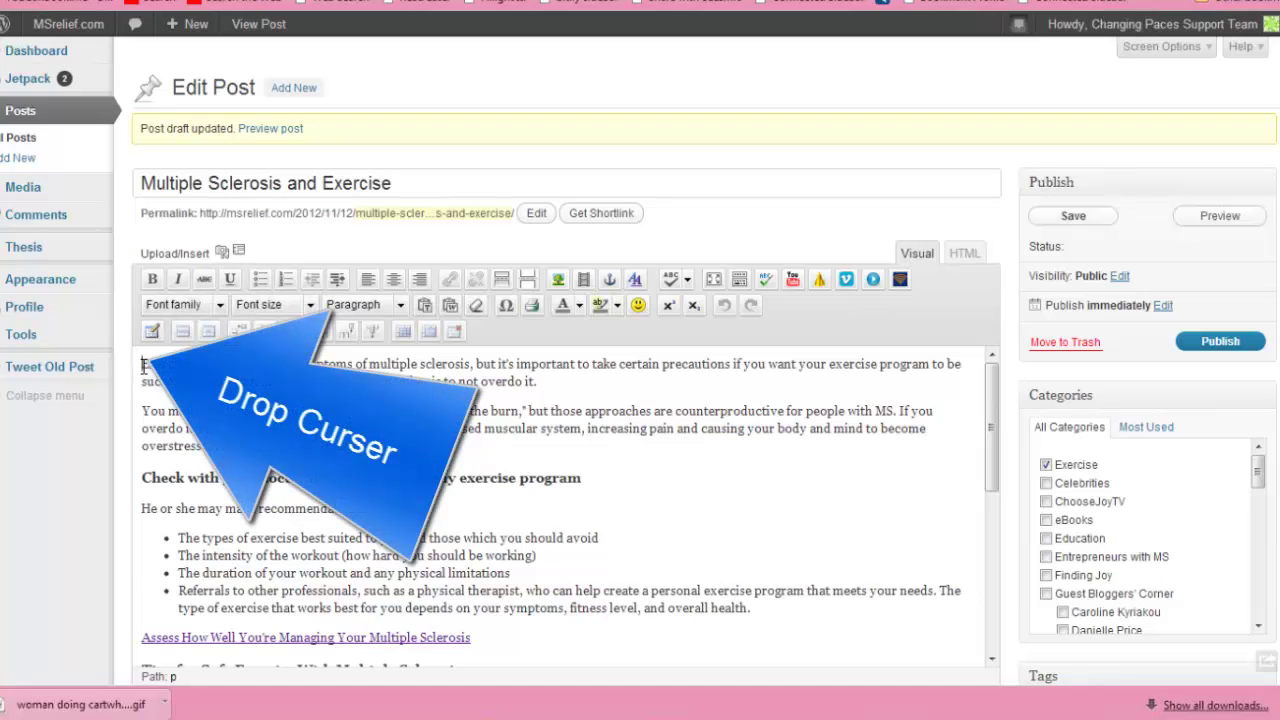
{"action": "left_click", "coordinate": [223, 251]}
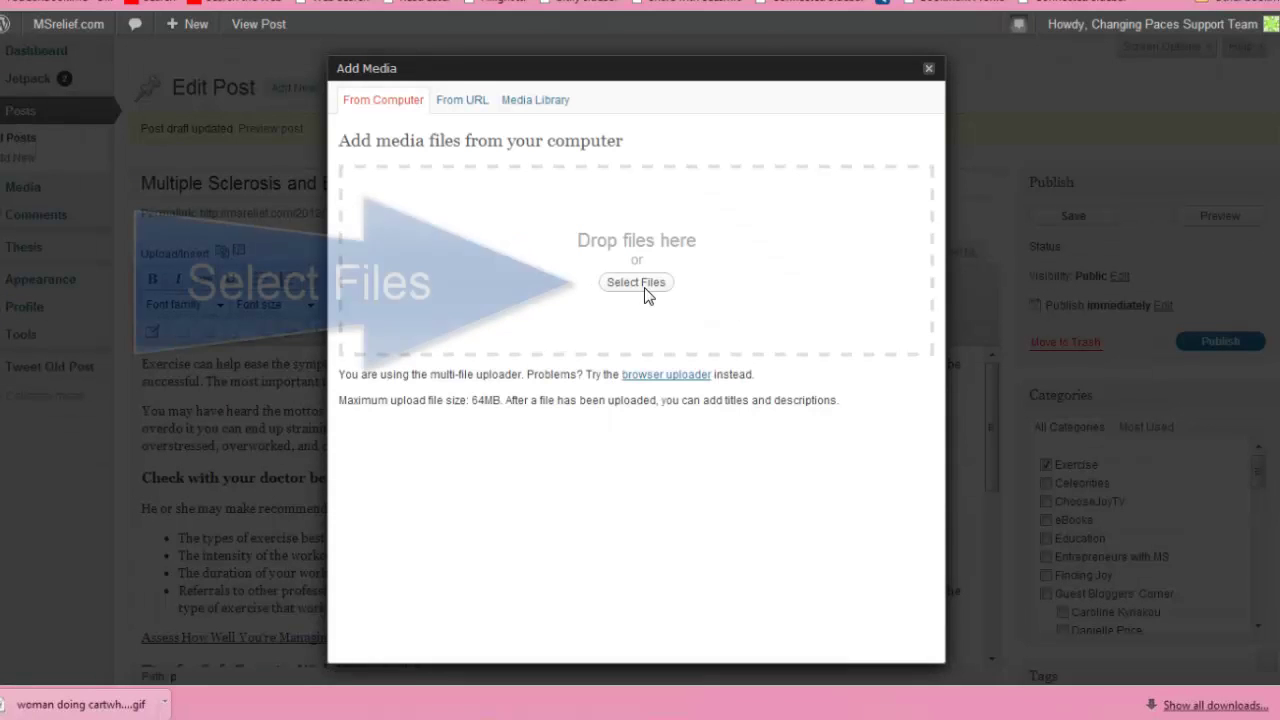
{"action": "left_click", "coordinate": [636, 283]}
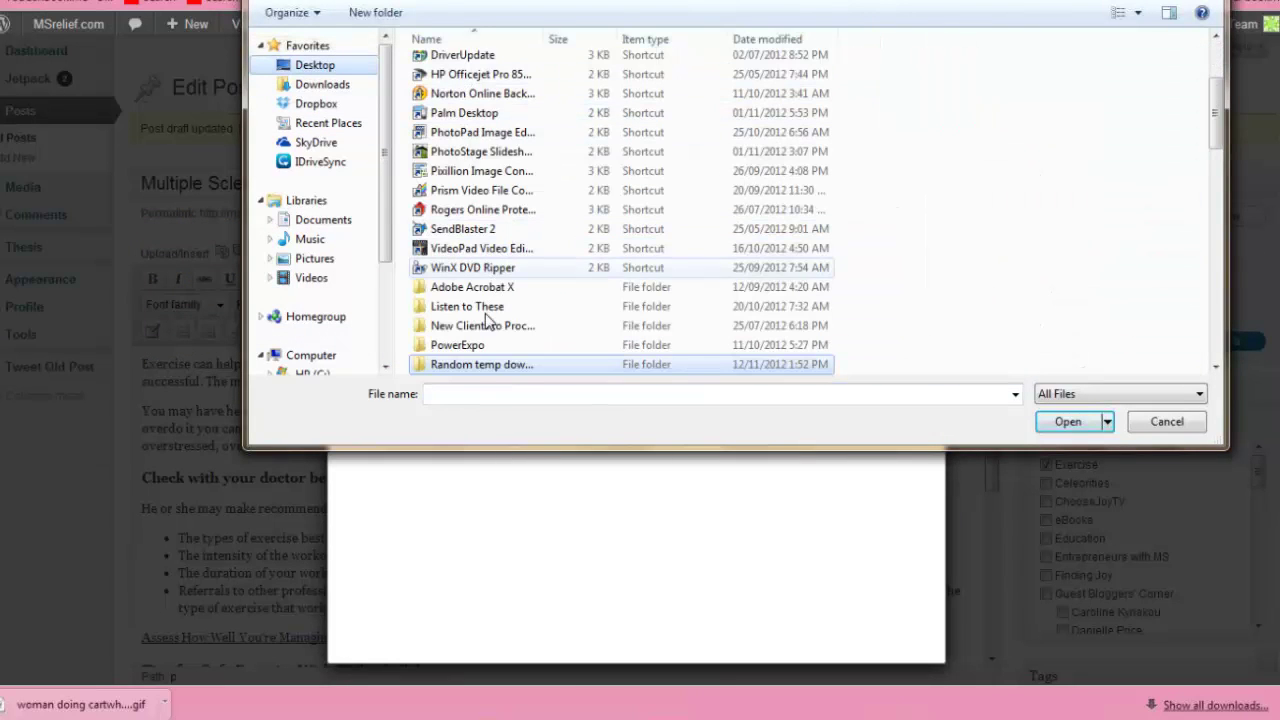
{"action": "double_click", "coordinate": [474, 366]}
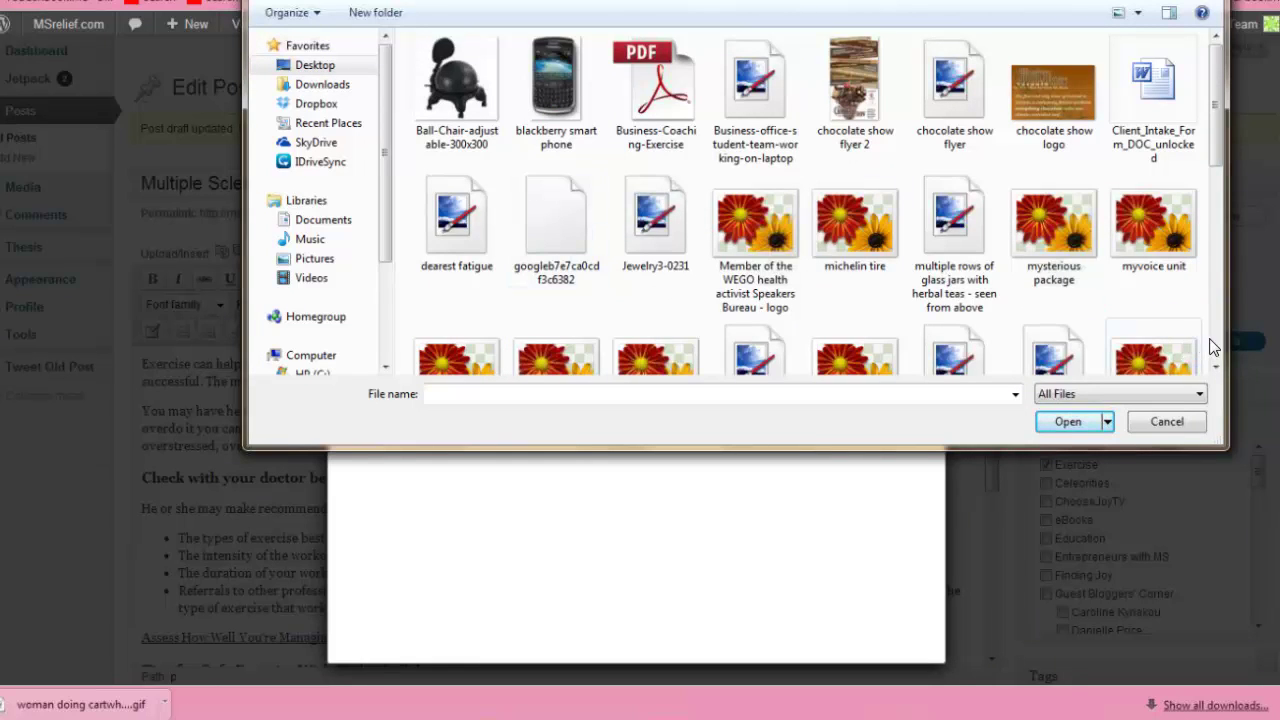
{"action": "scroll", "coordinate": [1218, 343], "scroll_direction": "down", "scroll_amount": 10}
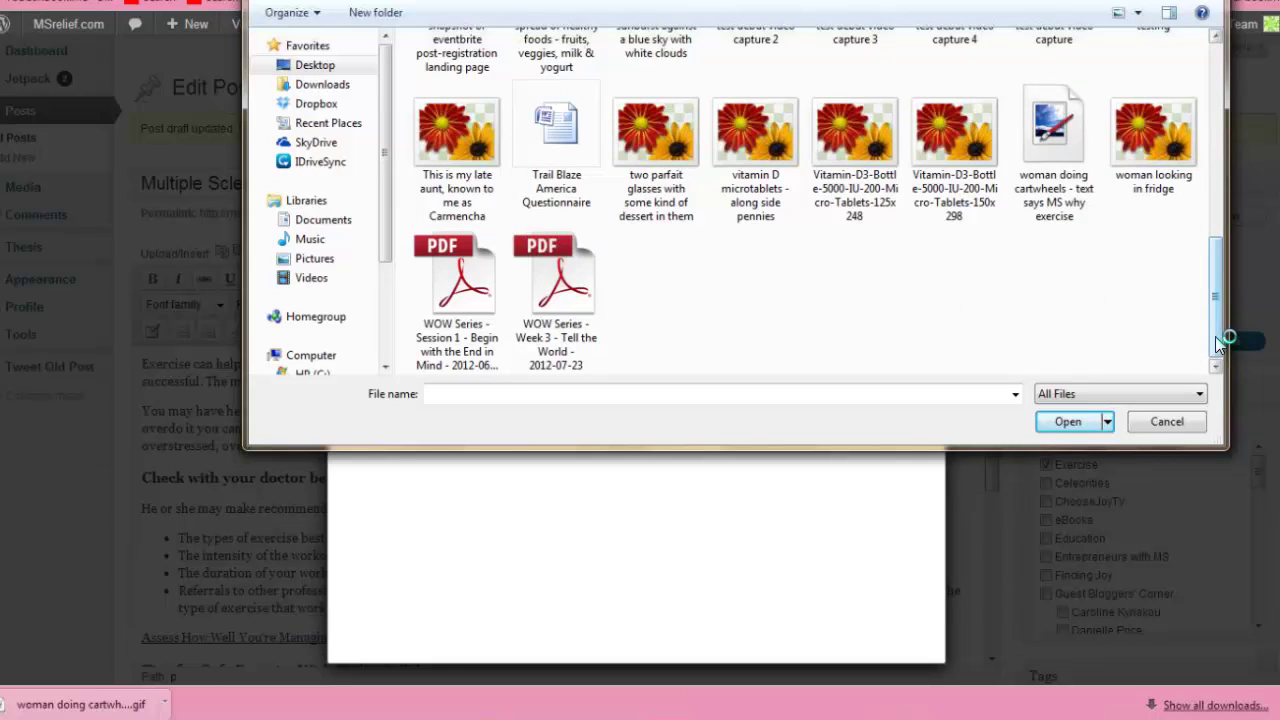
{"action": "double_click", "coordinate": [1047, 170]}
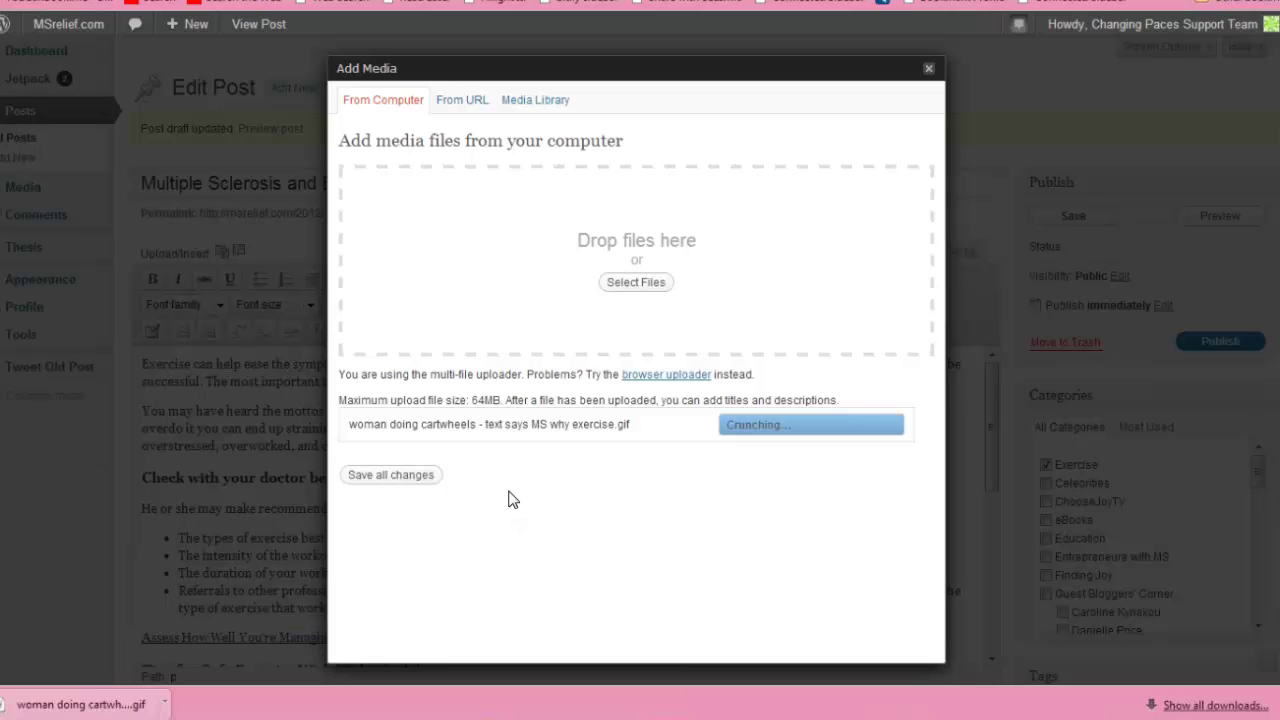
{"action": "scroll", "coordinate": [508, 500], "scroll_direction": "down", "scroll_amount": 5}
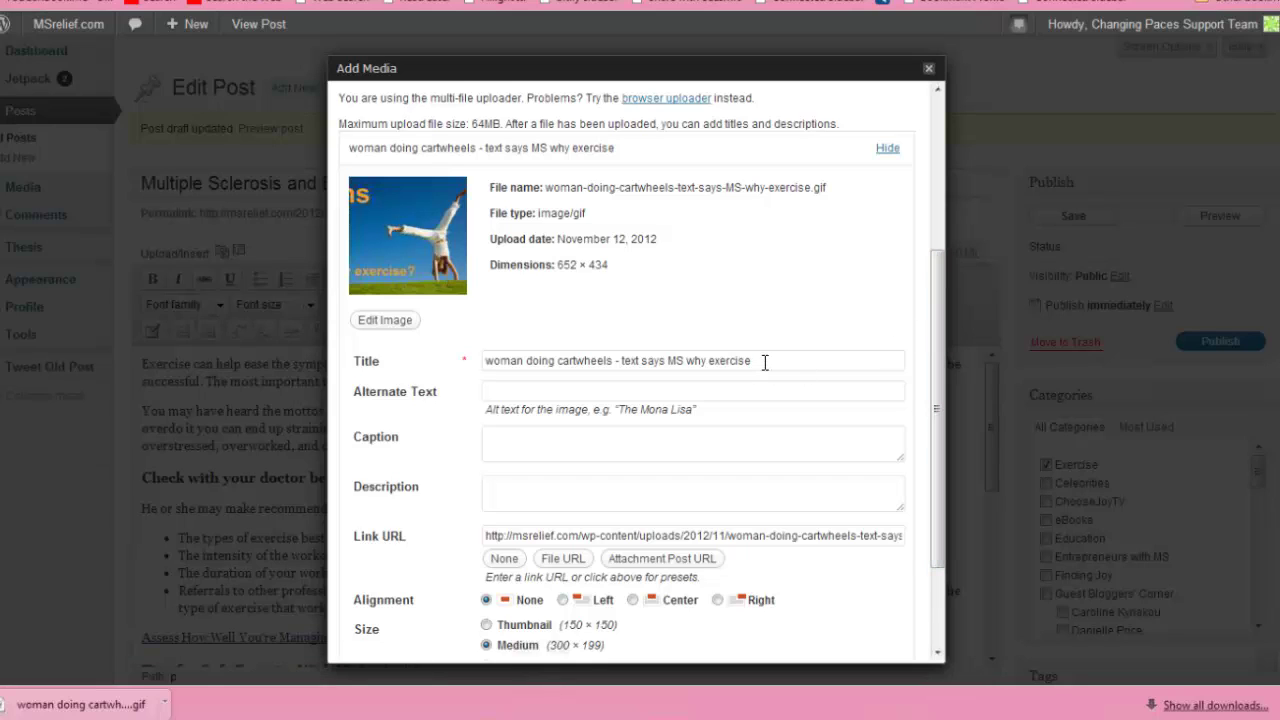
Step: Copy the cartwheel image's title "woman doing cartwheels - text says MS why exercise" into its alternate text
{"action": "left_click_drag", "start_coordinate": [764, 362], "coordinate": [443, 340]}
{"action": "key", "text": "ctrl+c"}
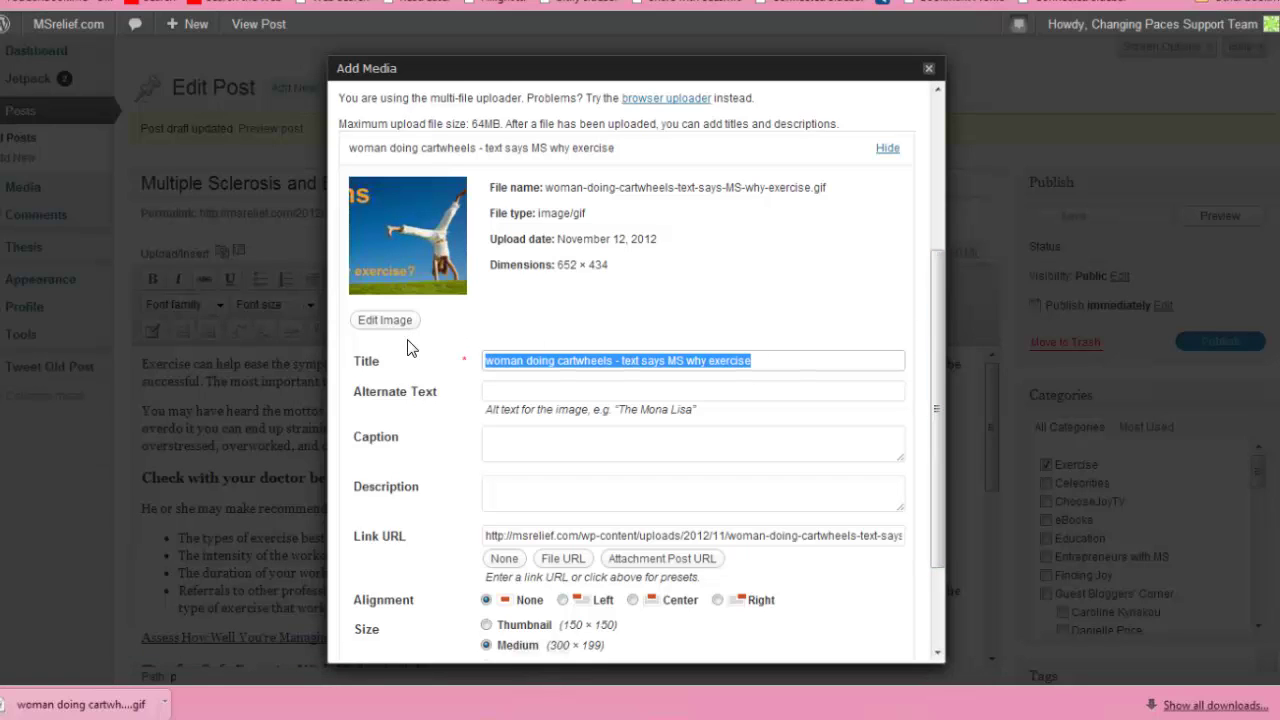
{"action": "left_click", "coordinate": [525, 392]}
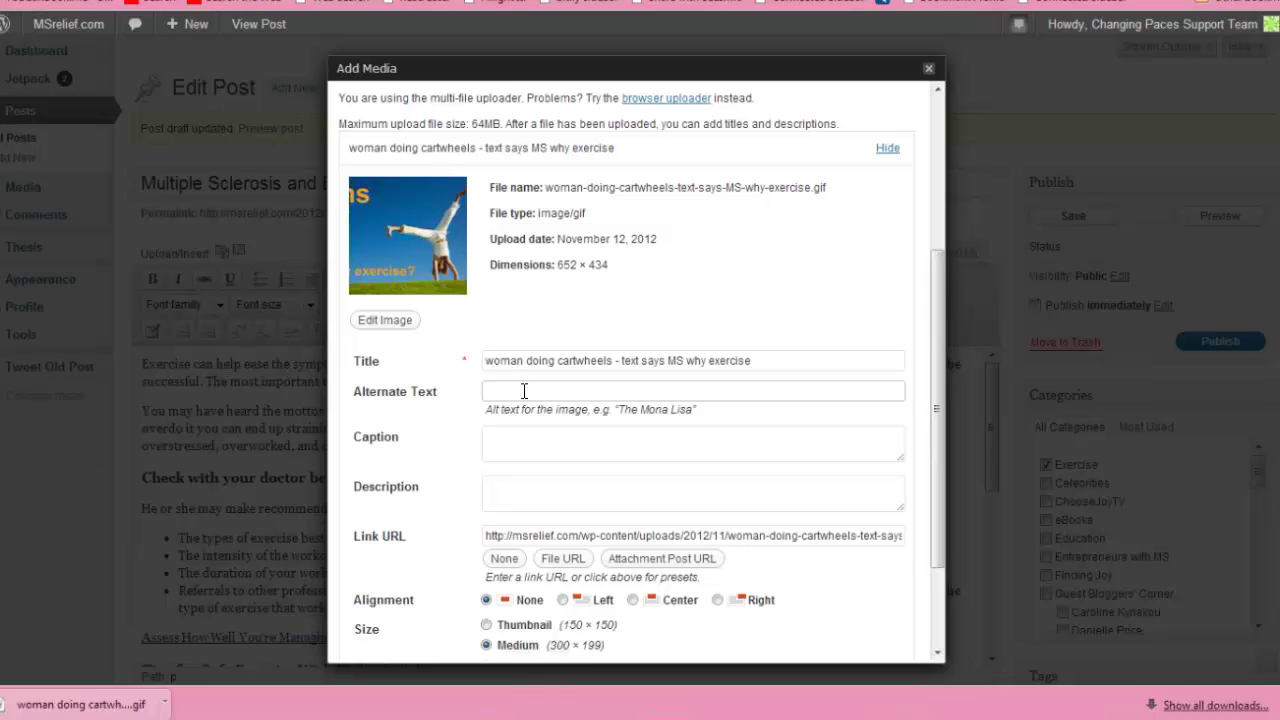
{"action": "key", "text": "ctrl+v"}
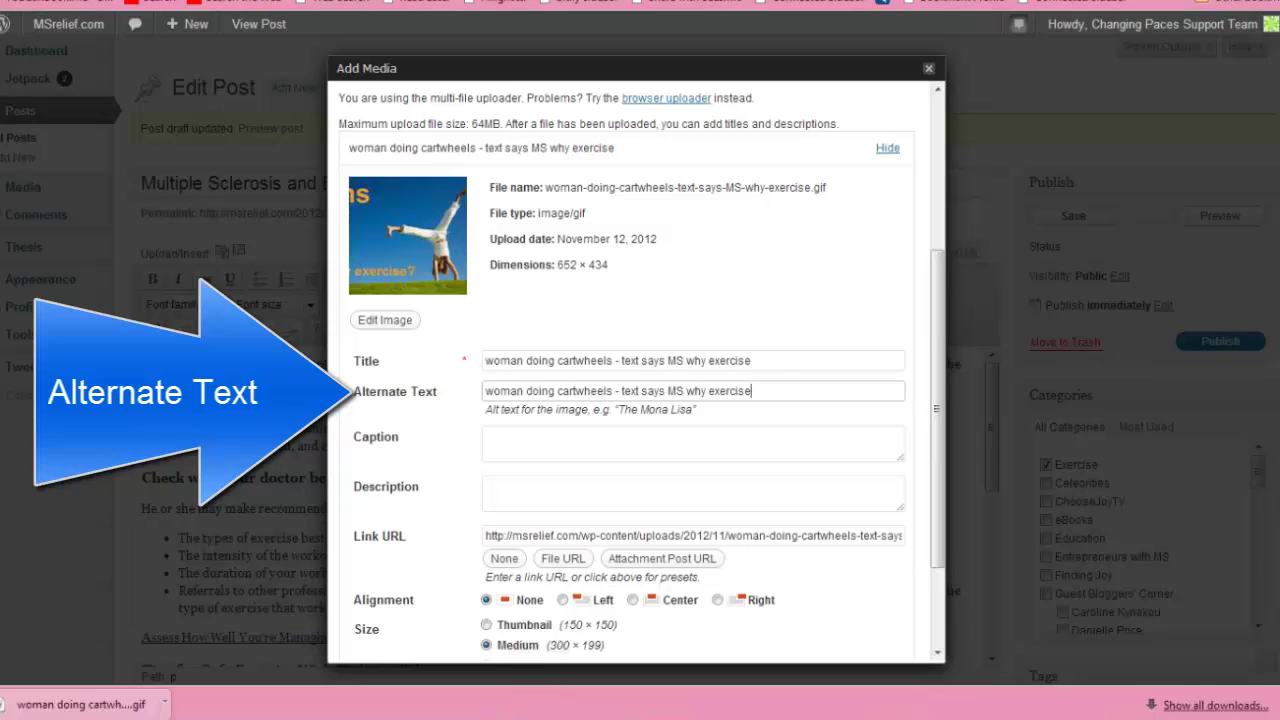
Step: Clear the image's title and fill it again with "woman doing cartwheels - text says MS why exercise"
{"action": "left_click_drag", "start_coordinate": [785, 363], "coordinate": [360, 332]}
{"action": "key", "text": "ctrl+c"}
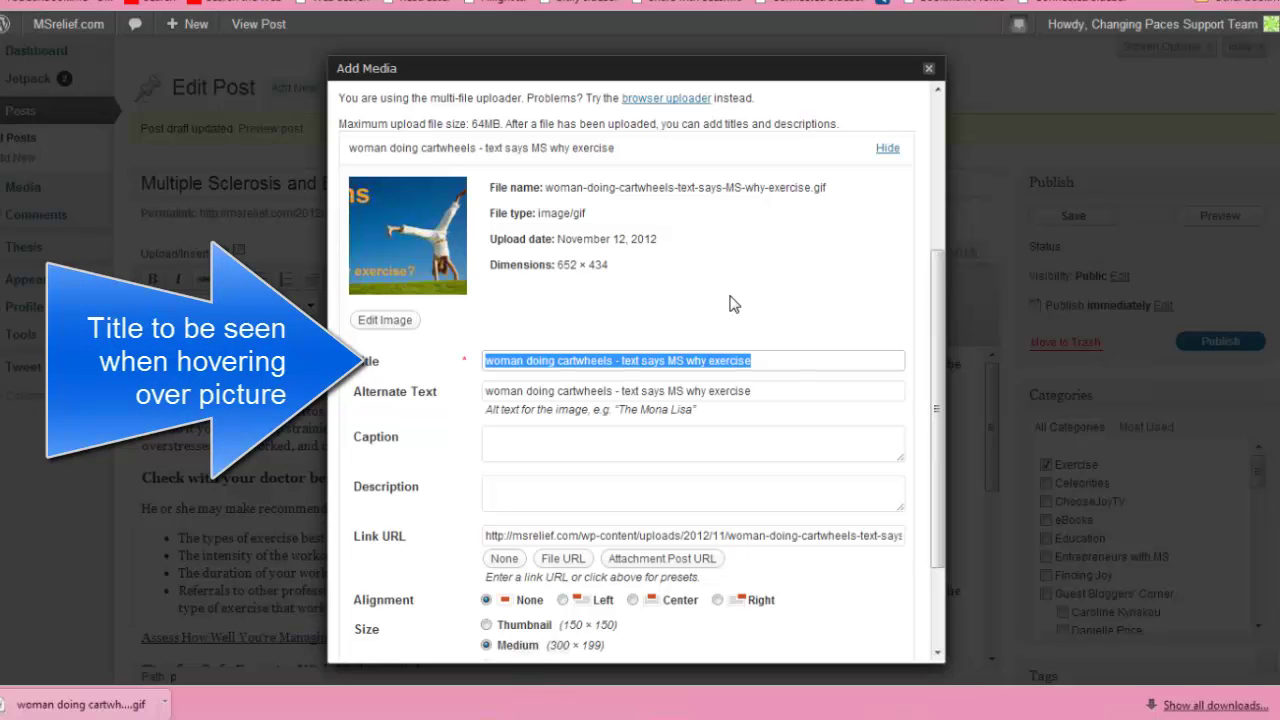
{"action": "key", "text": "BackSpace"}
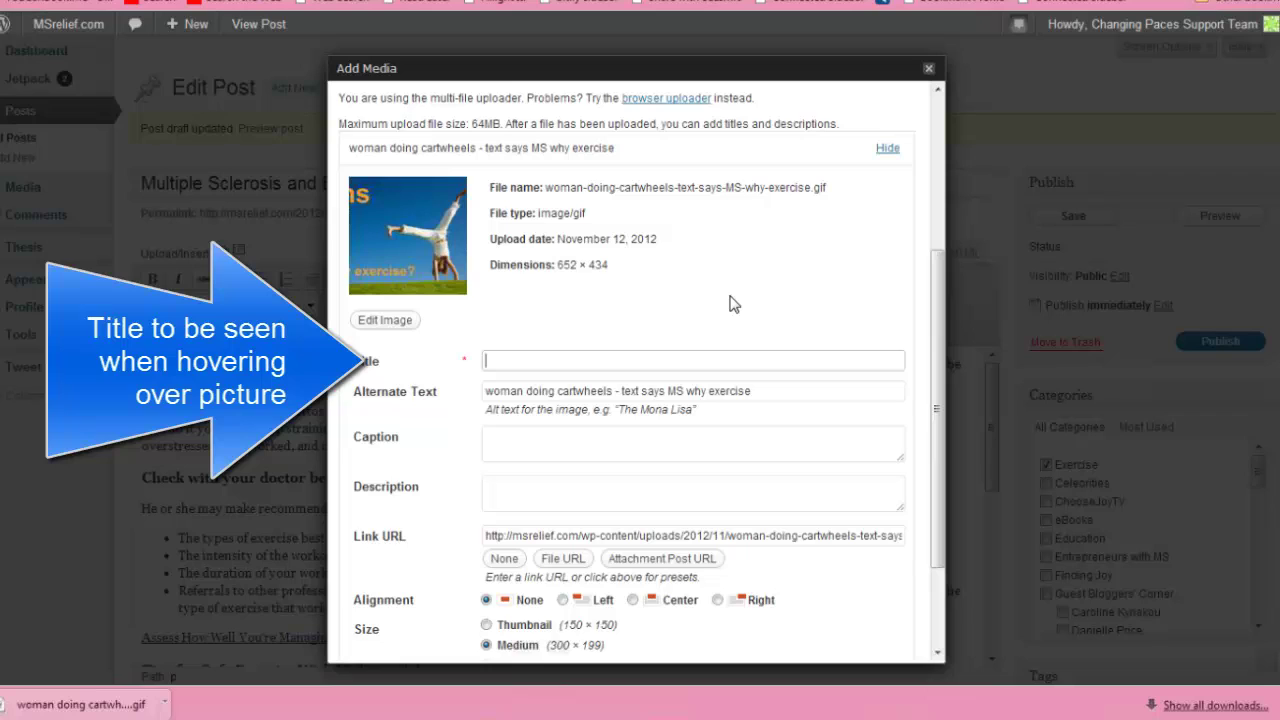
{"action": "key", "text": "ctrl+v"}
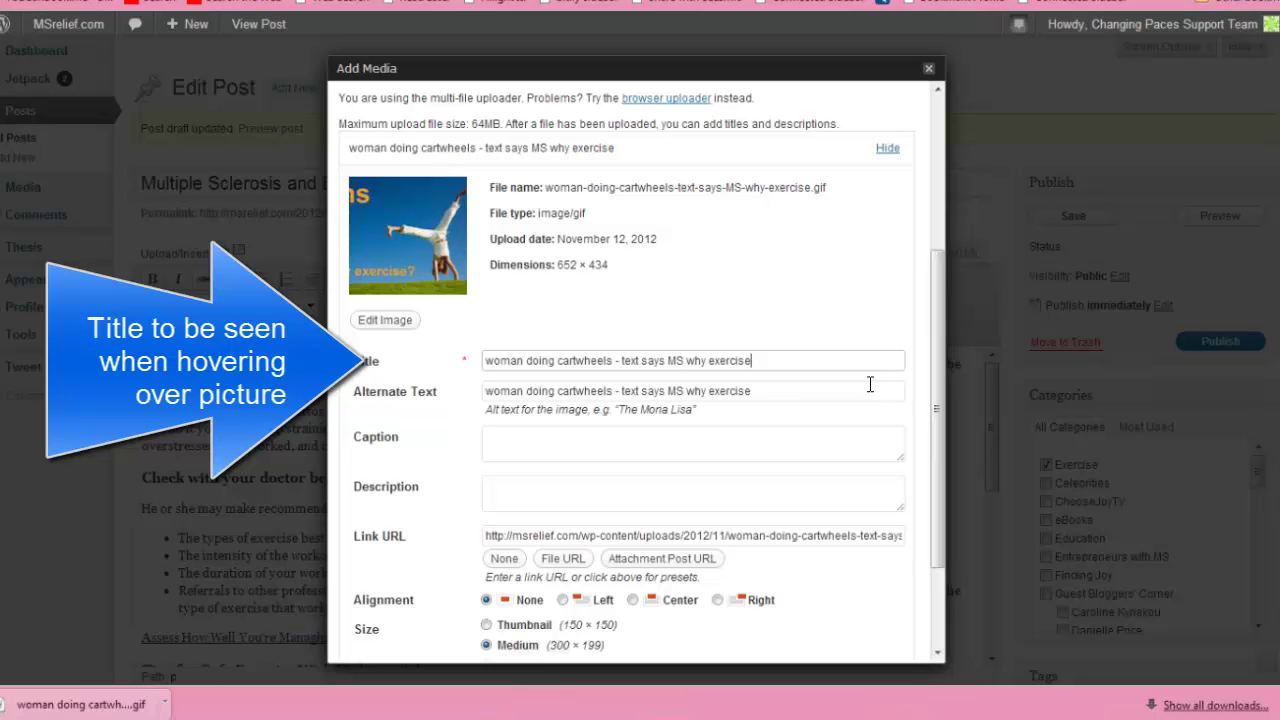
Step: Align the cartwheel image right at medium size, keeping its link URL, and insert it into the post
{"action": "scroll", "coordinate": [870, 384], "scroll_direction": "down", "scroll_amount": 2}
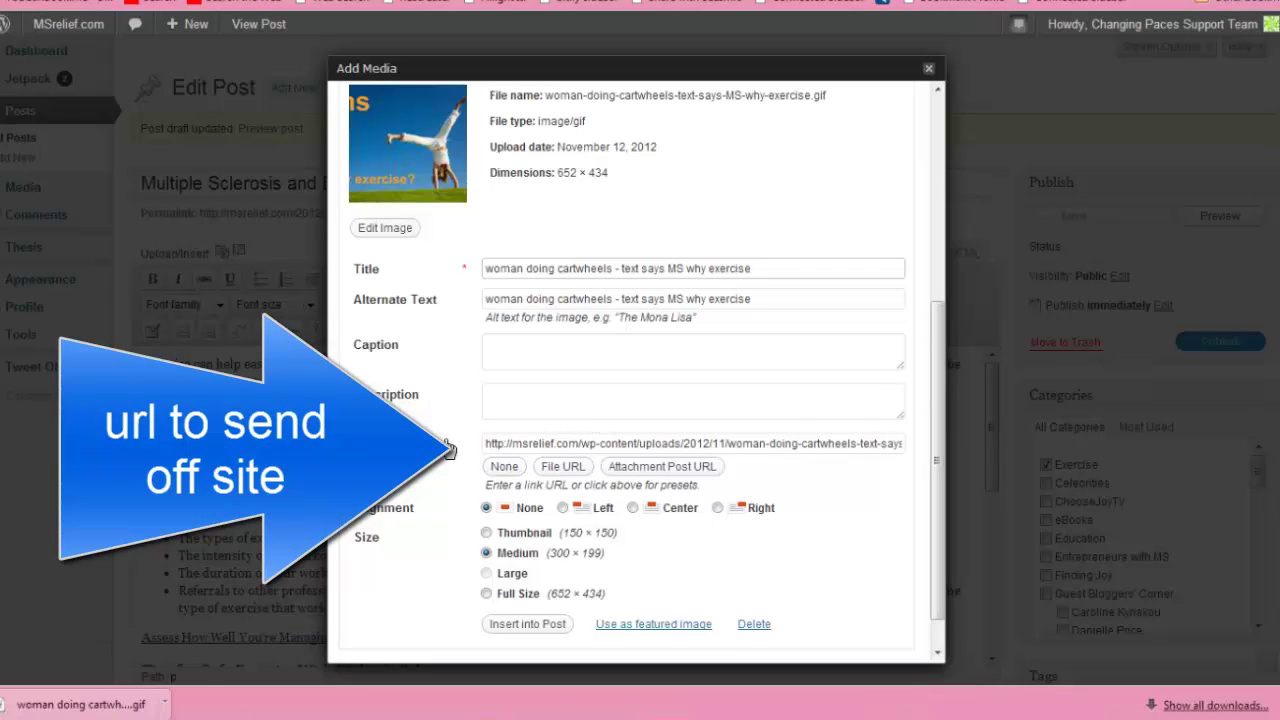
{"action": "left_click_drag", "start_coordinate": [486, 443], "coordinate": [880, 443]}
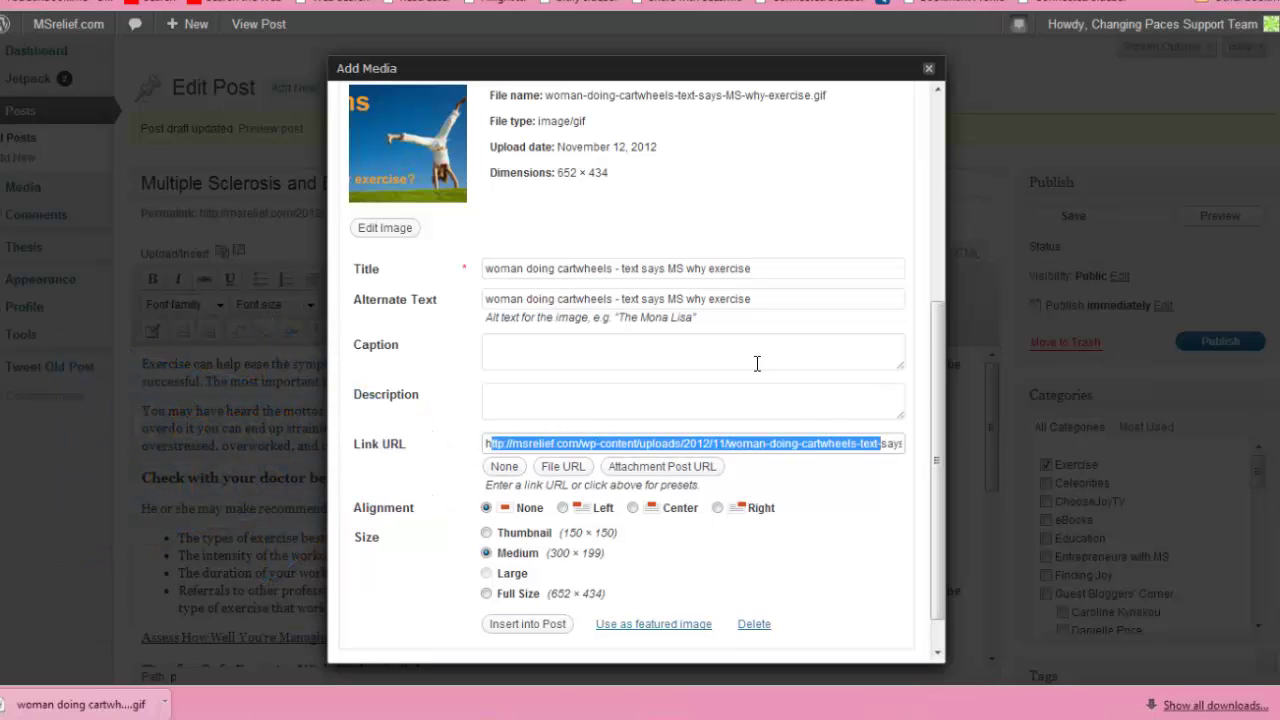
{"action": "left_click", "coordinate": [762, 268]}
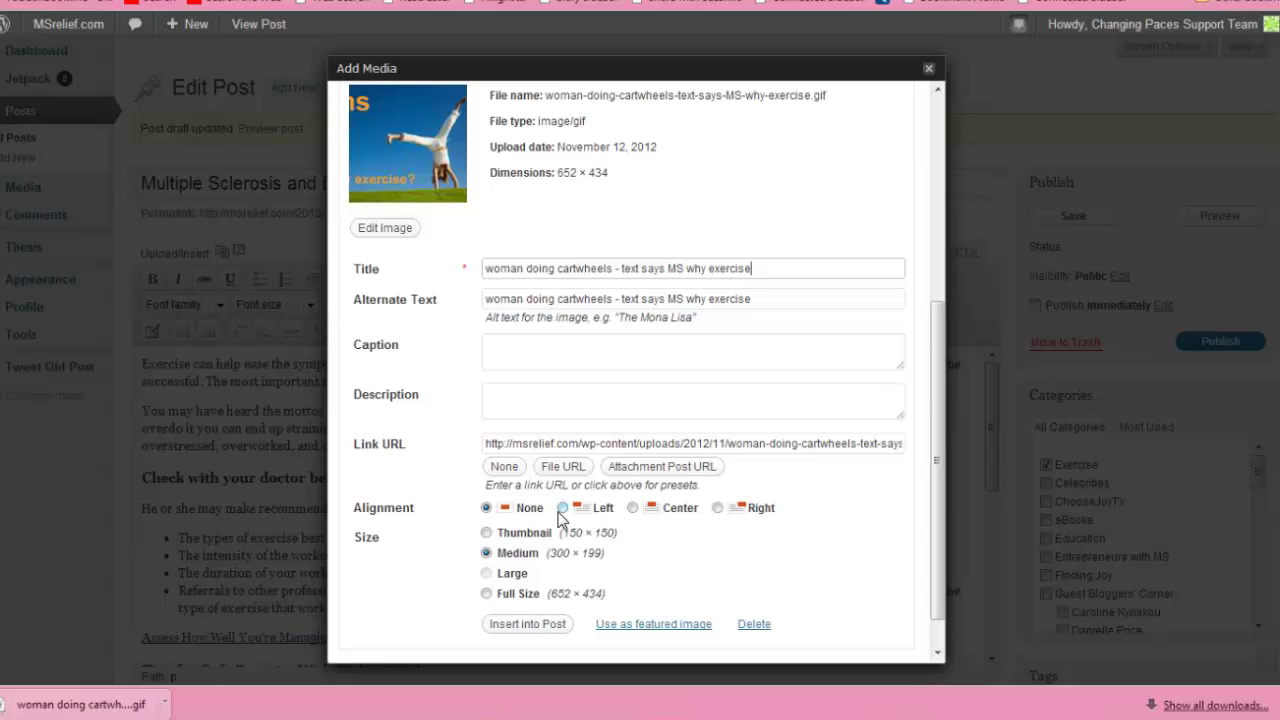
{"action": "left_click", "coordinate": [718, 509]}
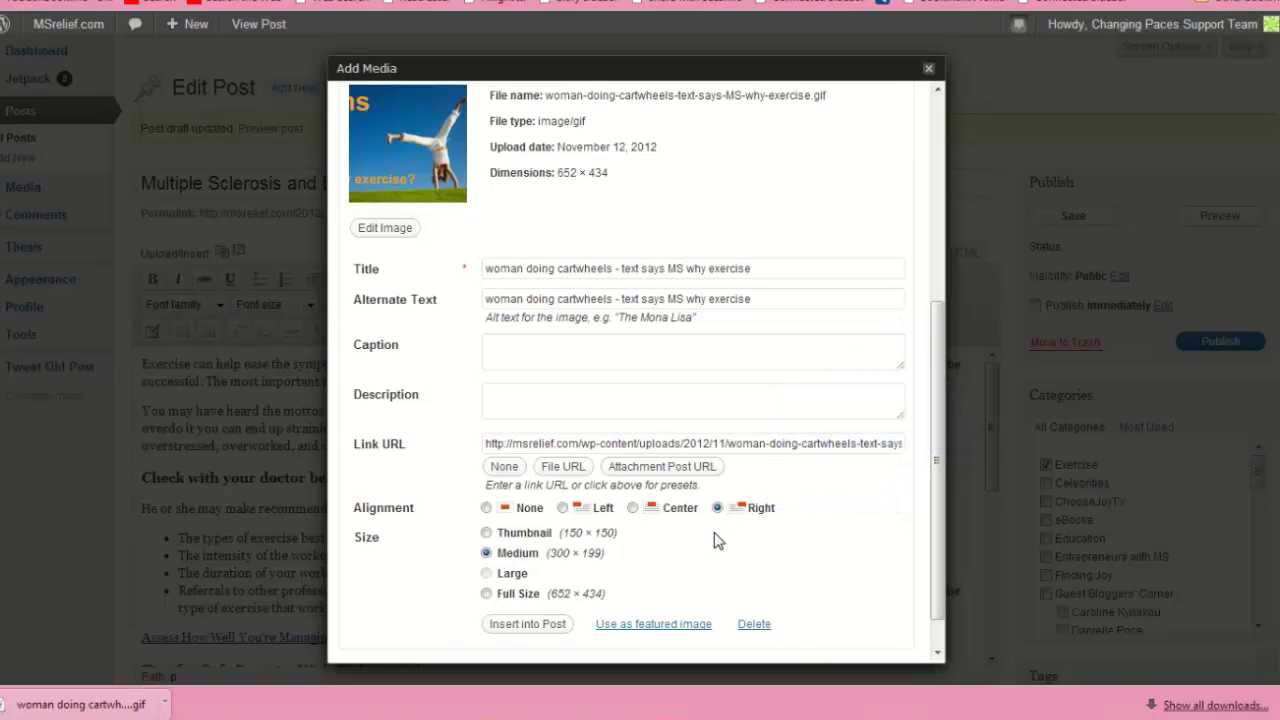
{"action": "left_click", "coordinate": [531, 630]}
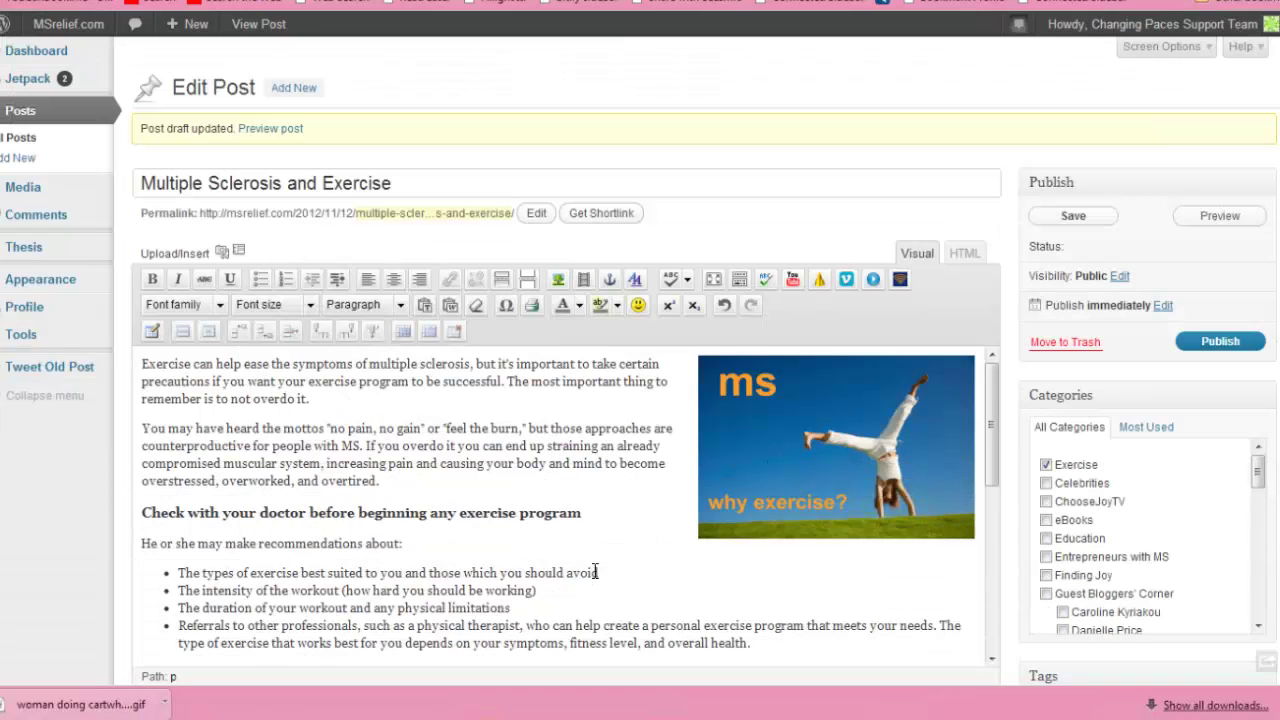
Step: Go through the post to its overheating section, then switch to Google Images and search for "overheated"
{"action": "scroll", "coordinate": [595, 571], "scroll_direction": "down", "scroll_amount": 1}
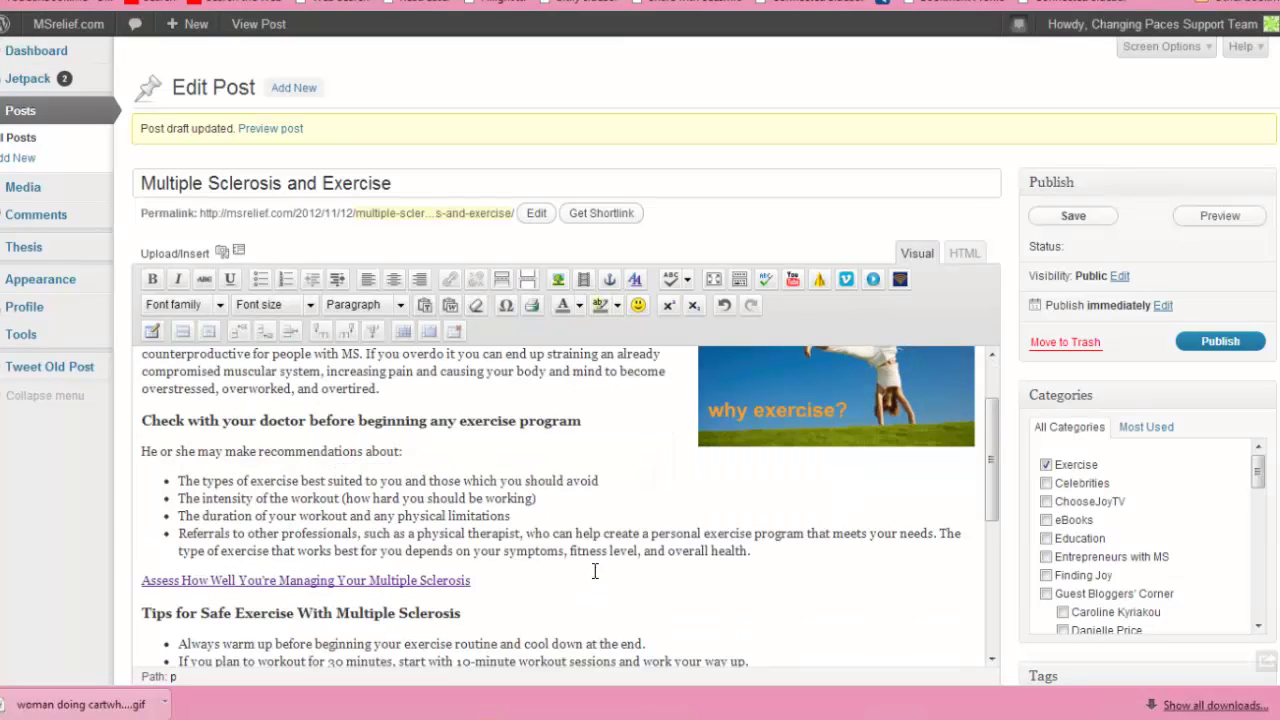
{"action": "scroll", "coordinate": [595, 571], "scroll_direction": "down", "scroll_amount": 2}
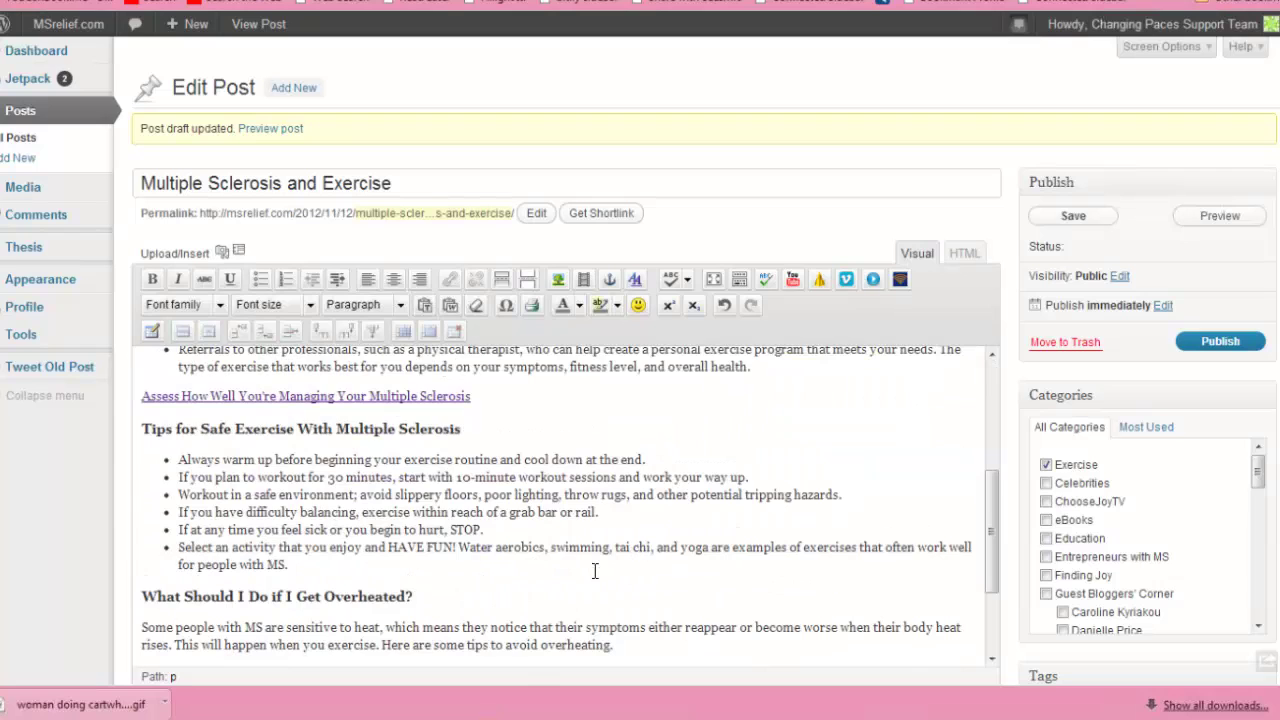
{"action": "scroll", "coordinate": [595, 571], "scroll_direction": "down", "scroll_amount": 1}
{"action": "scroll", "coordinate": [595, 571], "scroll_direction": "down", "scroll_amount": 1}
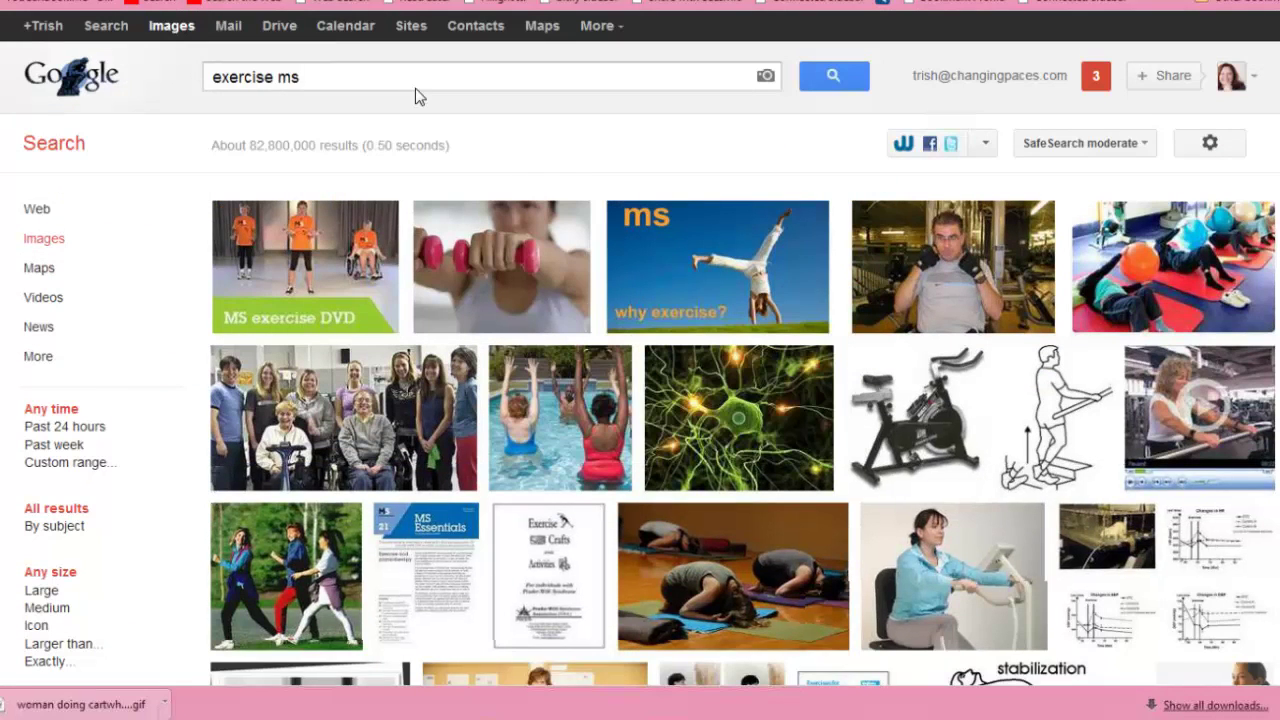
{"action": "triple_click", "coordinate": [317, 82]}
{"action": "left_click", "coordinate": [318, 82]}
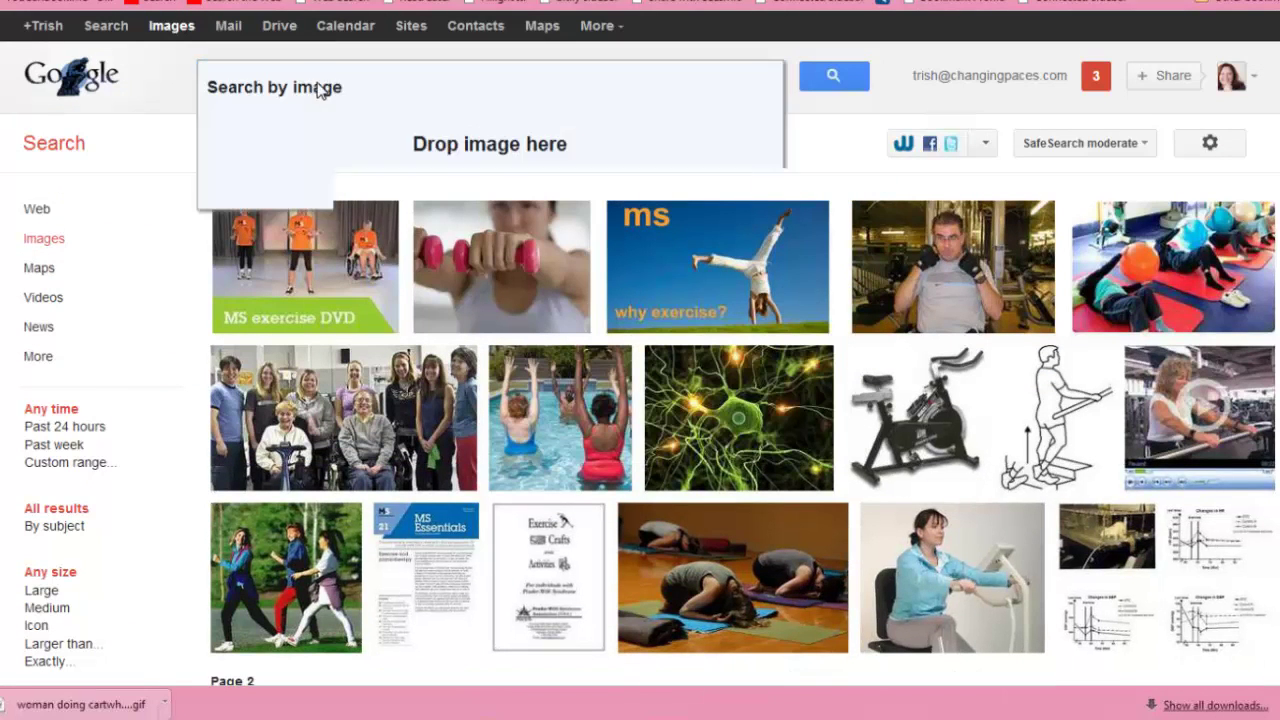
{"action": "left_click_drag", "start_coordinate": [318, 82], "coordinate": [198, 78]}
{"action": "type", "text": "o"}
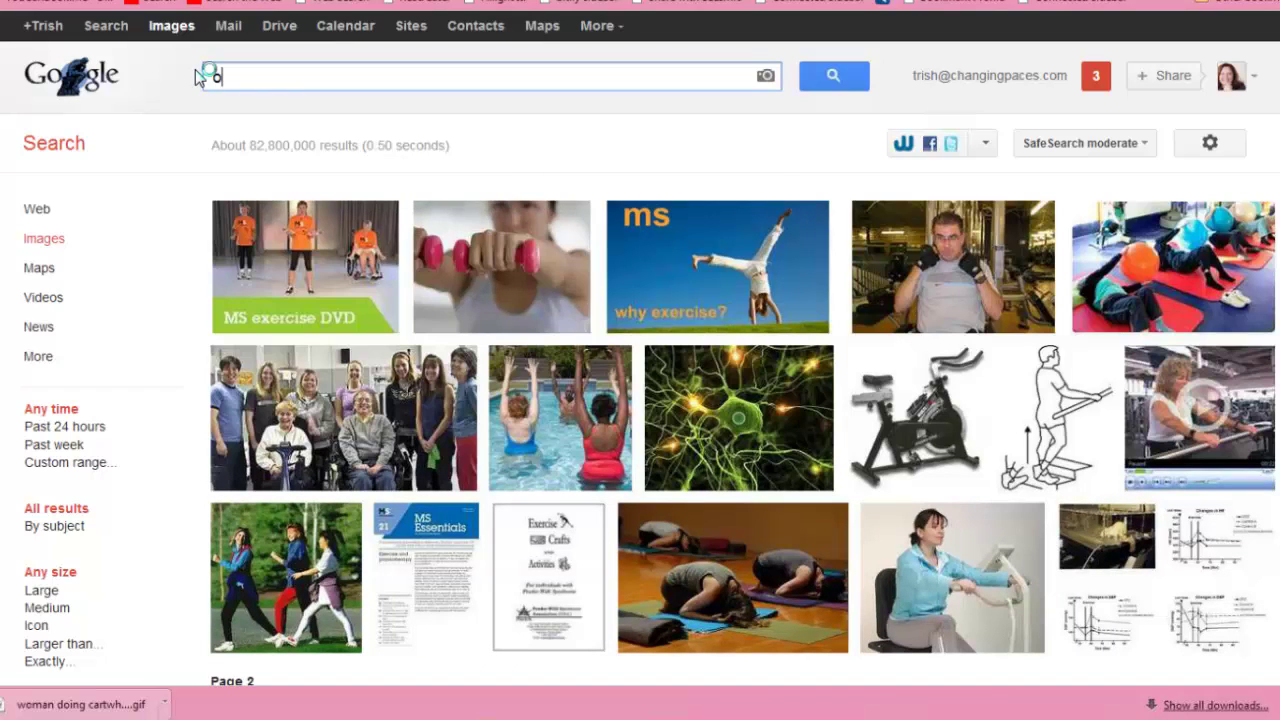
{"action": "type", "text": "verheated"}
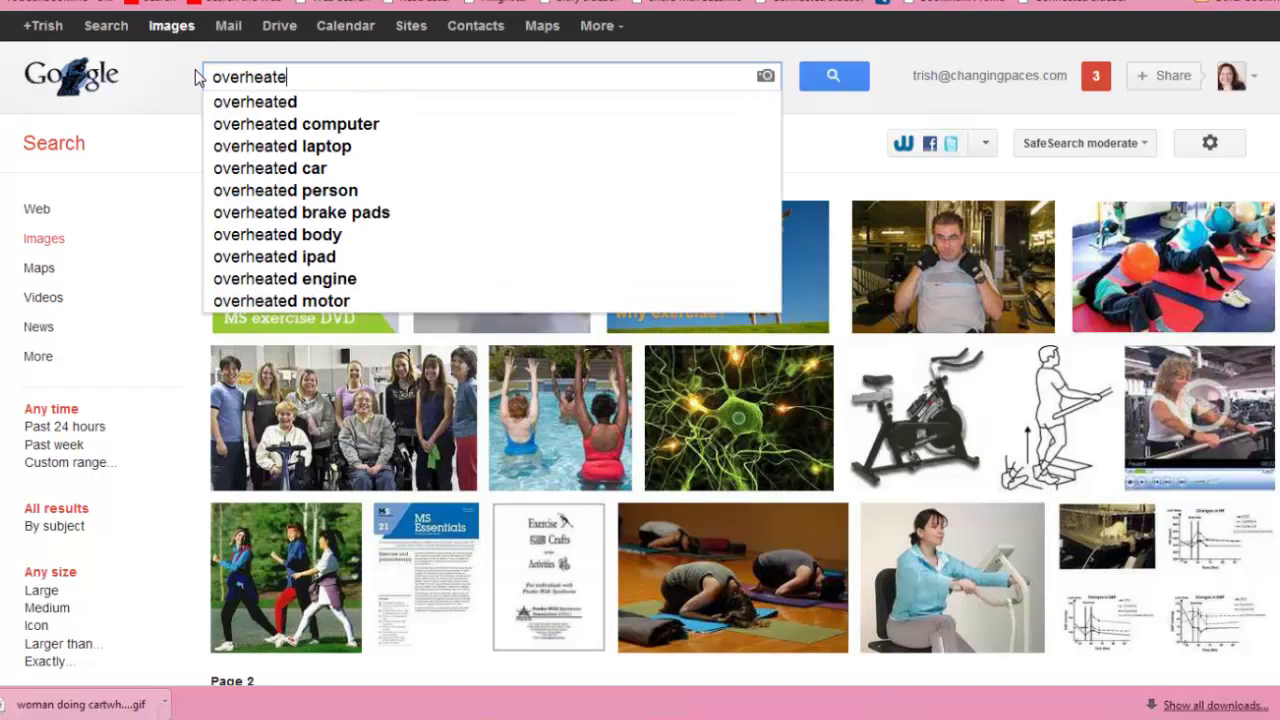
{"action": "key", "text": "Return"}
Step: Browse the overheated image results and refine the search to "overheated woman"
{"action": "scroll", "coordinate": [300, 283], "scroll_direction": "down", "scroll_amount": 3}
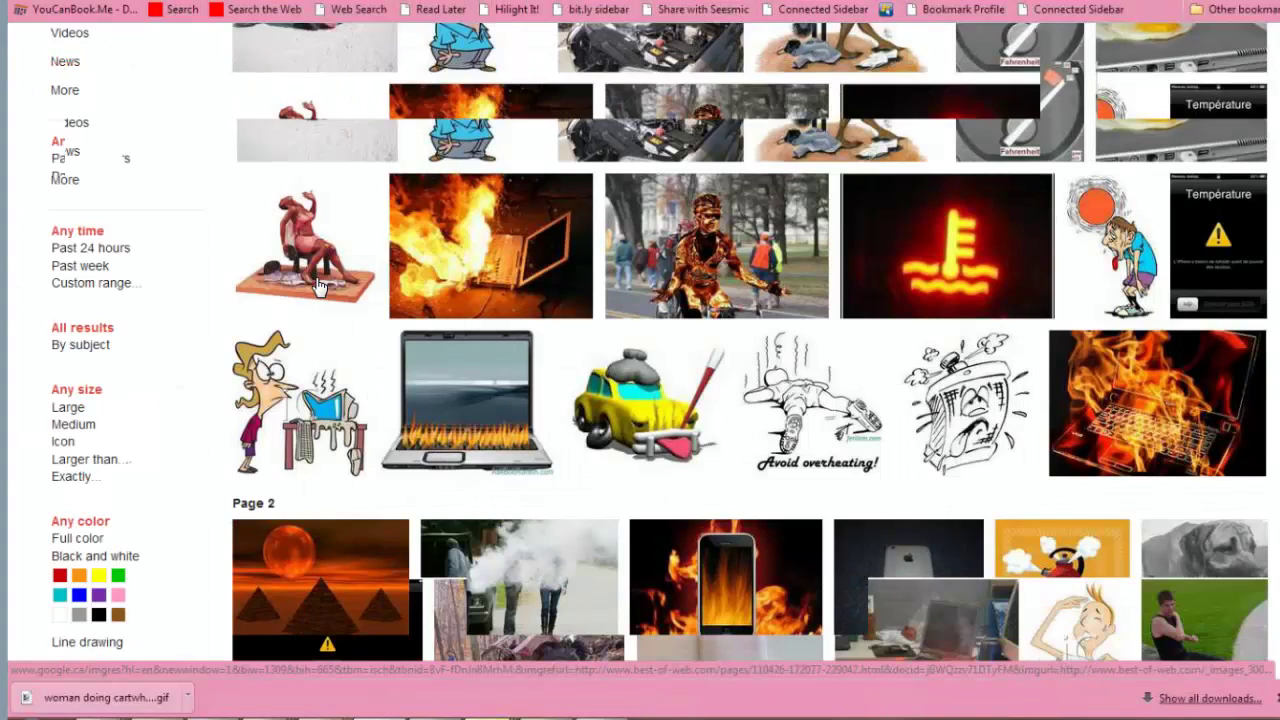
{"action": "scroll", "coordinate": [318, 287], "scroll_direction": "down", "scroll_amount": 2}
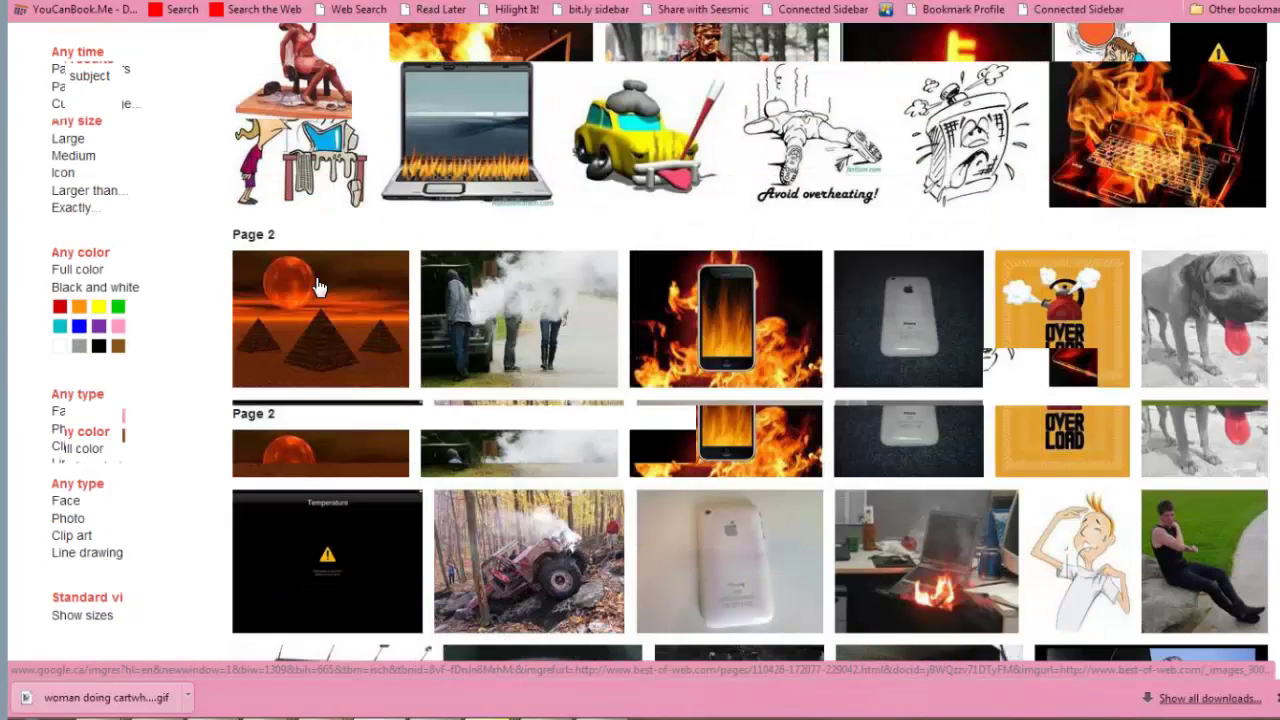
{"action": "scroll", "coordinate": [327, 277], "scroll_direction": "up", "scroll_amount": 3}
{"action": "scroll", "coordinate": [327, 272], "scroll_direction": "up", "scroll_amount": 2}
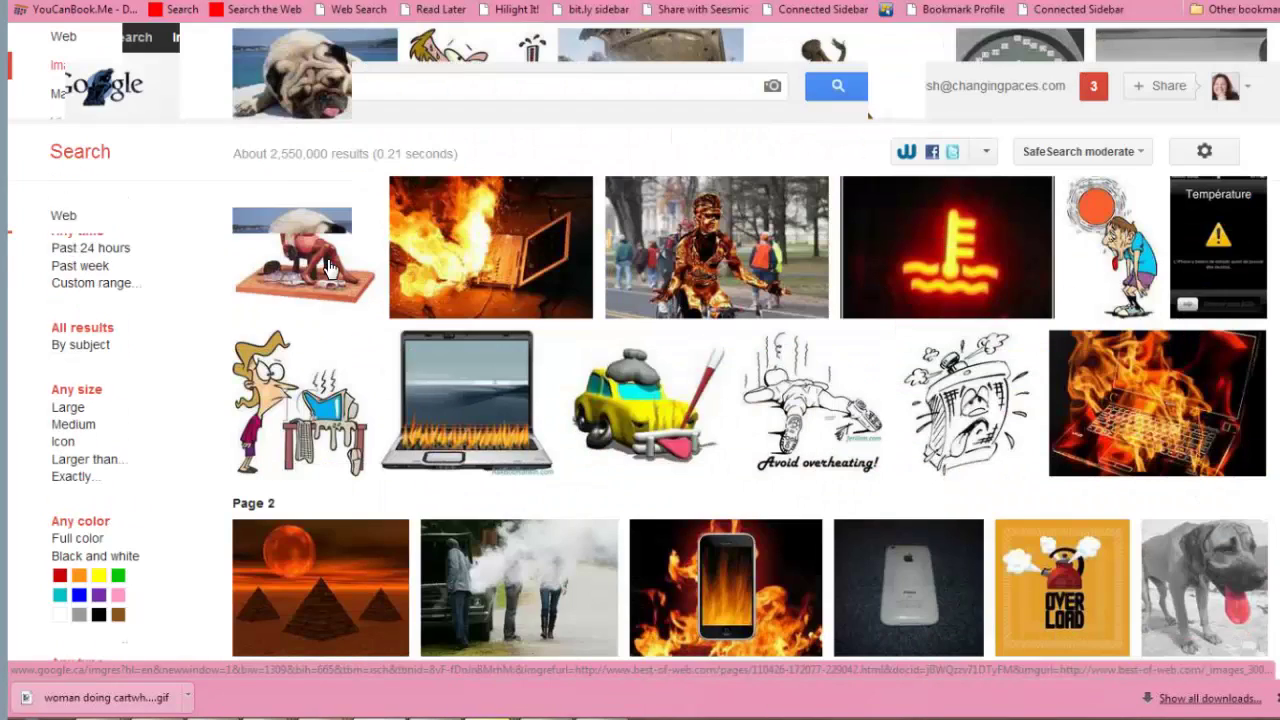
{"action": "left_click", "coordinate": [392, 88]}
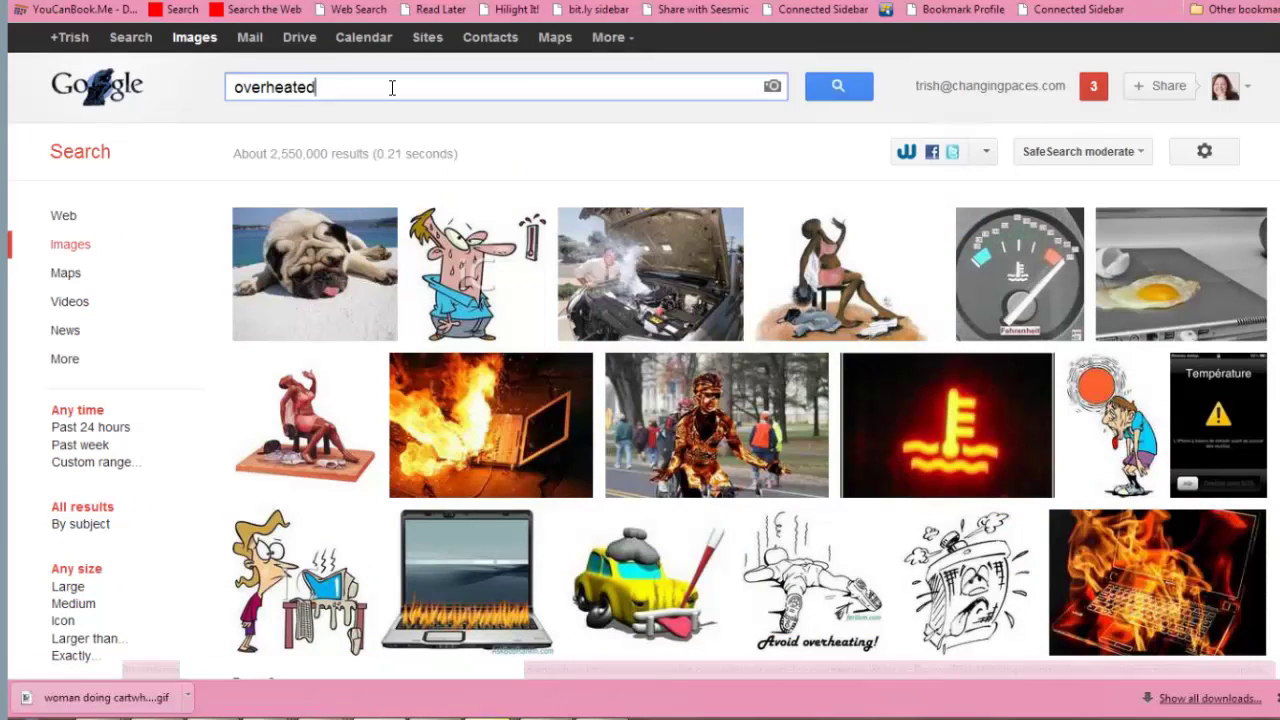
{"action": "type", "text": "woman"}
{"action": "key", "text": "Return"}
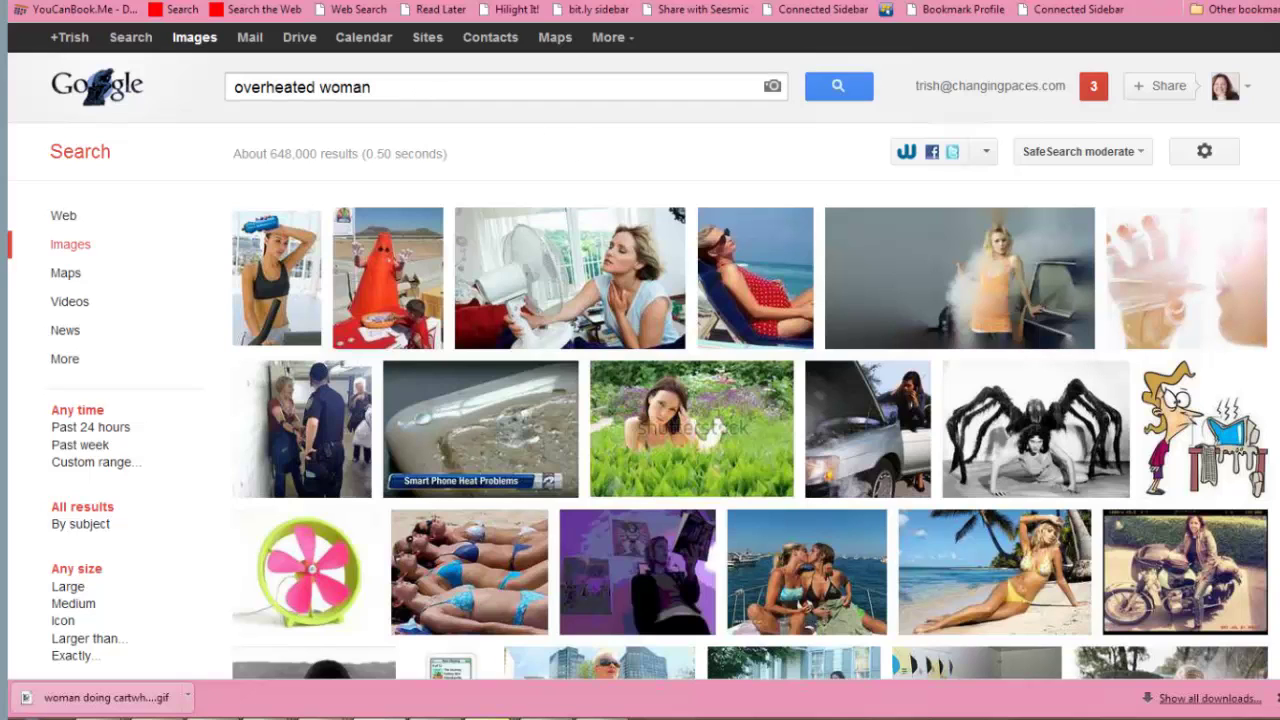
Step: Open the picture of the woman with a fan, return to the results and highlight its source site, koolabanda.com
{"action": "mouse_move", "coordinate": [588, 302]}
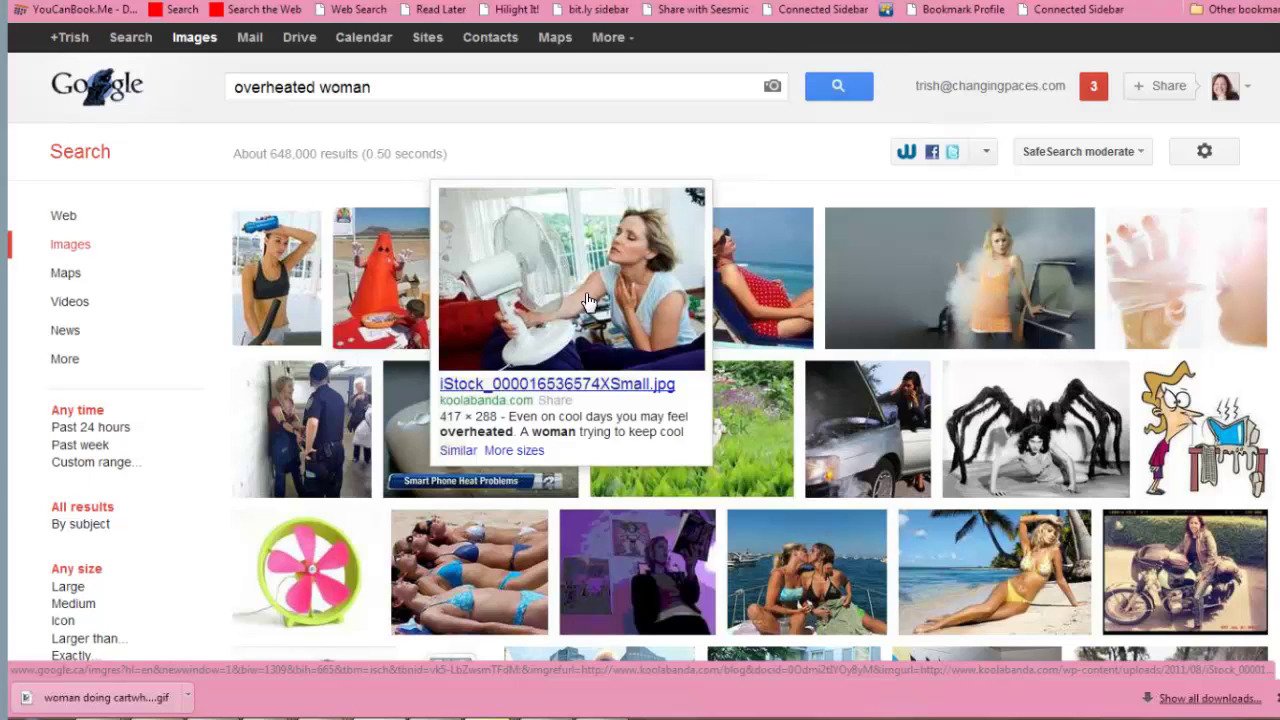
{"action": "left_click", "coordinate": [585, 292]}
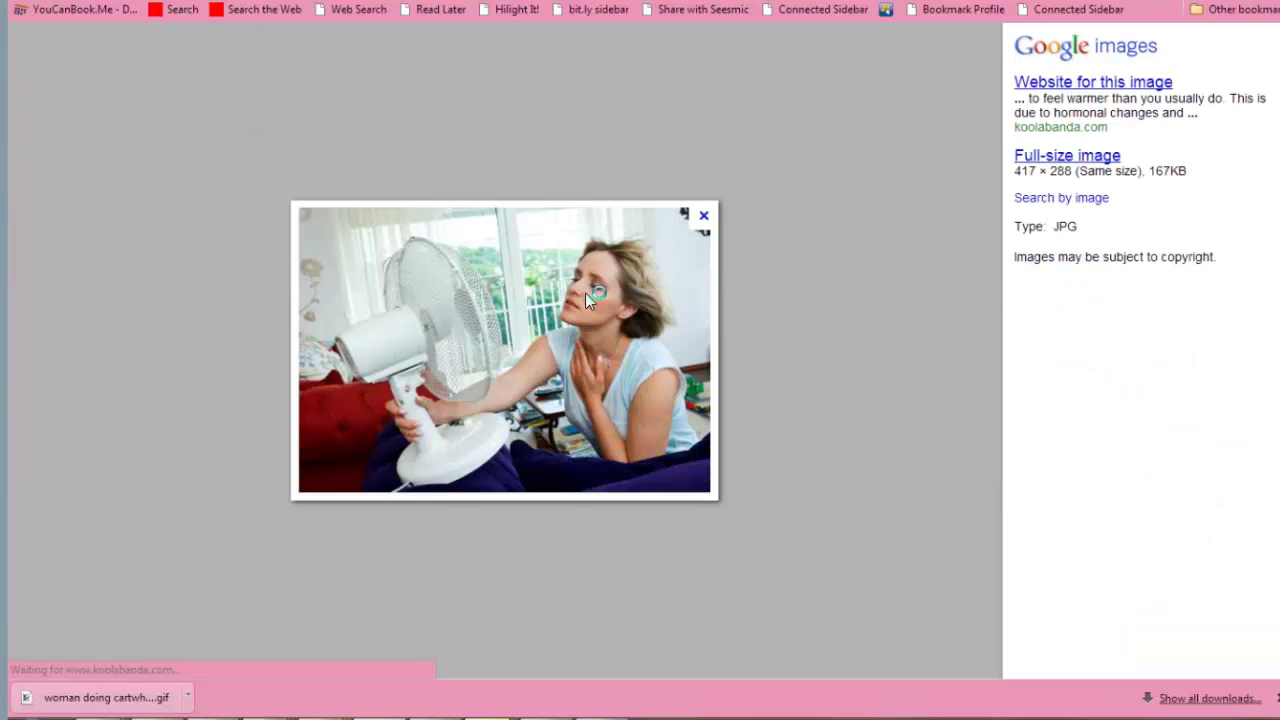
{"action": "key", "text": "alt+Left"}
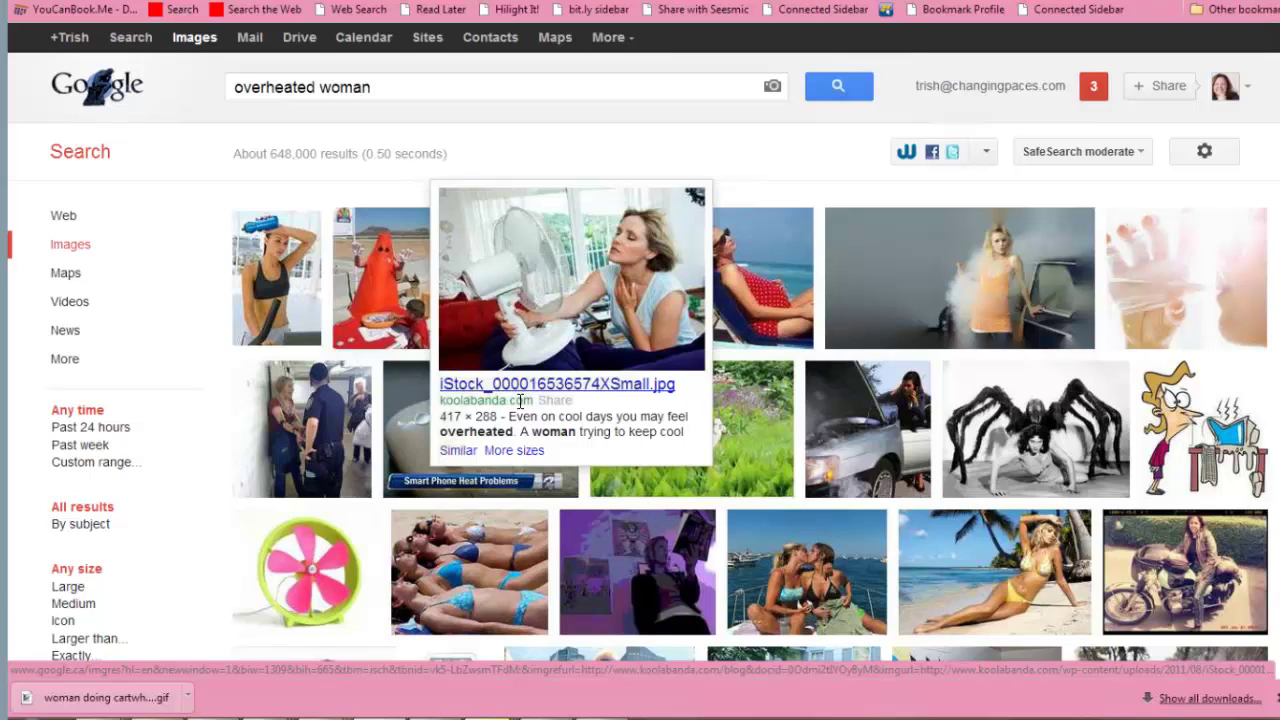
{"action": "left_click_drag", "start_coordinate": [533, 400], "coordinate": [448, 400]}
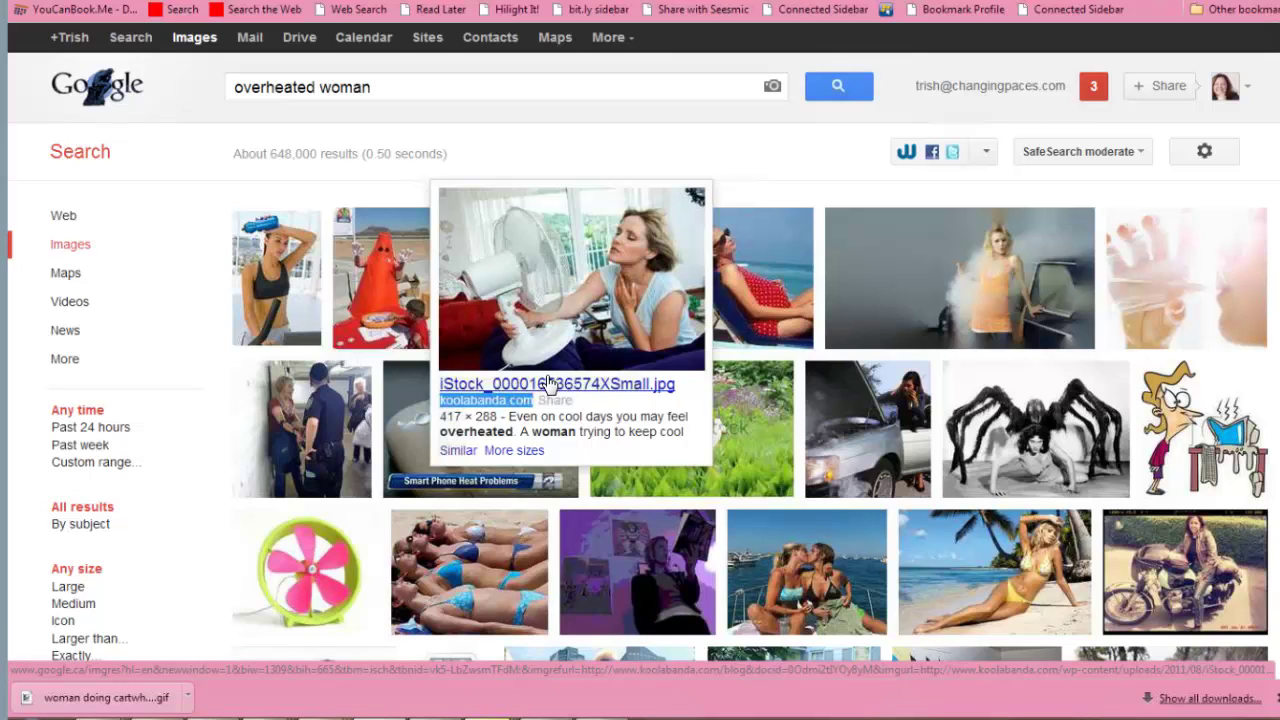
{"action": "left_click", "coordinate": [636, 400]}
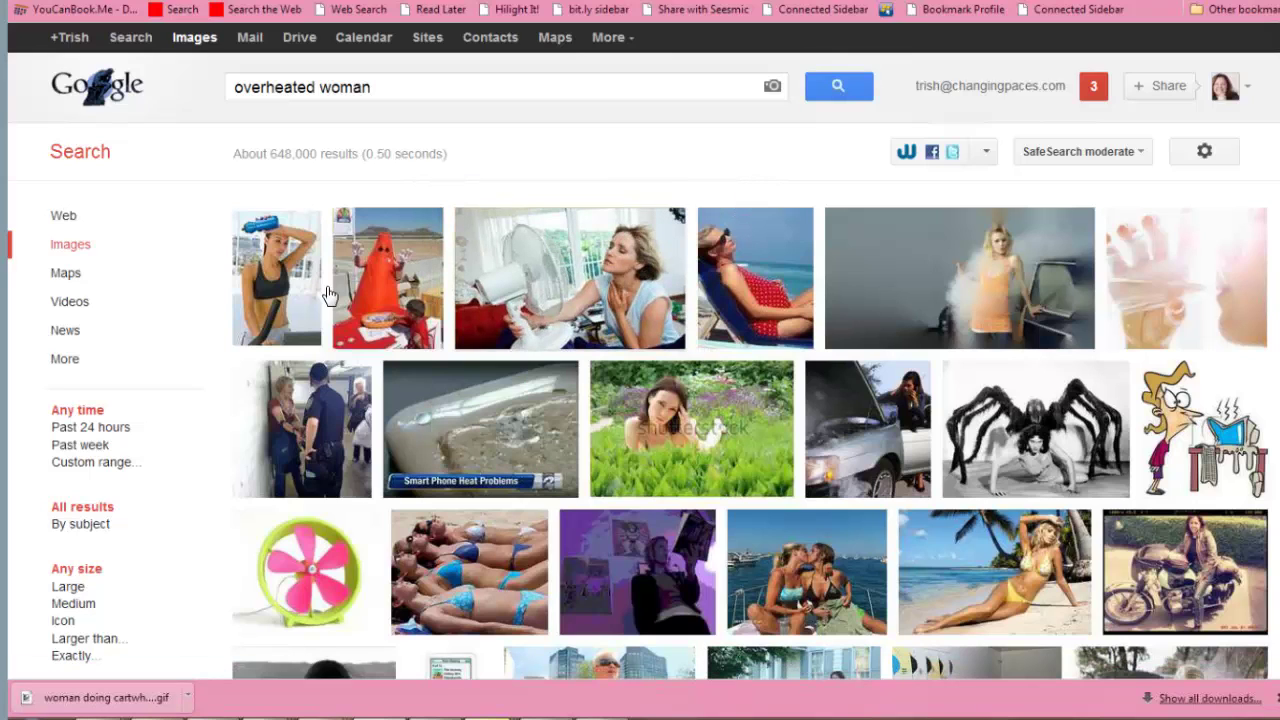
Step: Preview the picture of the overheated woman with a bottle, browse the results and refine the search to "overheated woman perspiring"
{"action": "mouse_move", "coordinate": [287, 298]}
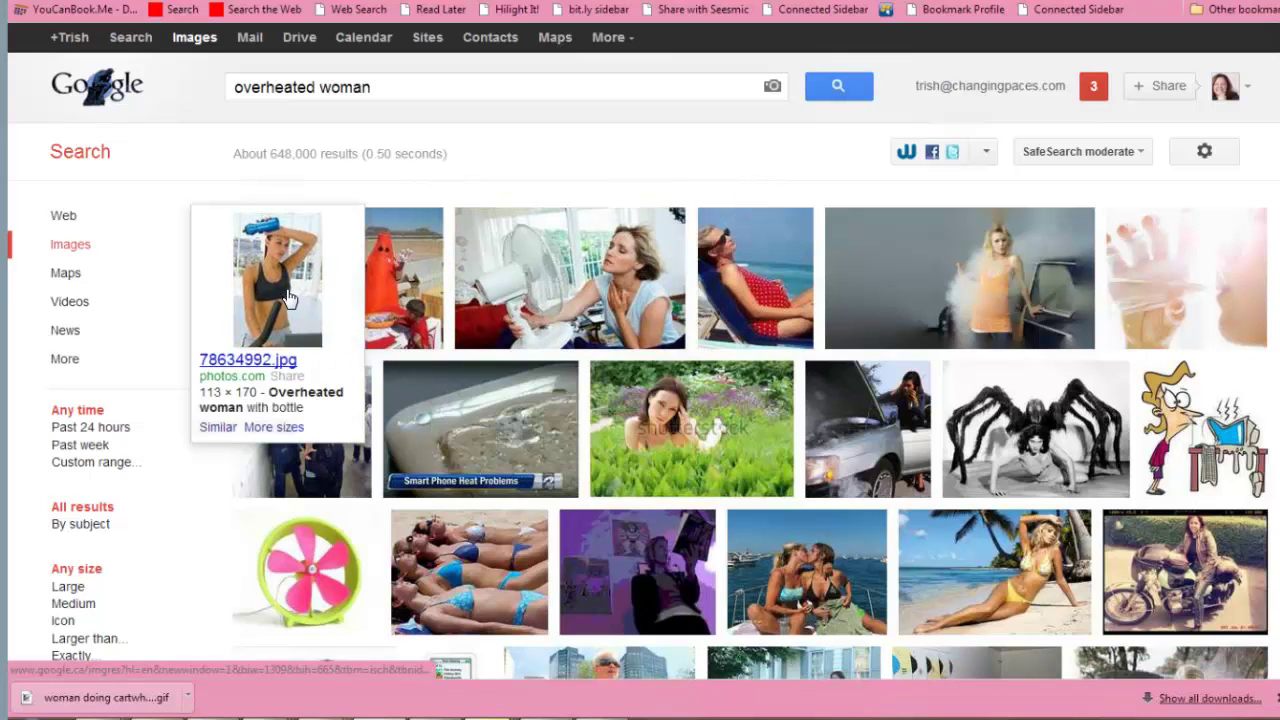
{"action": "scroll", "coordinate": [287, 298], "scroll_direction": "down", "scroll_amount": 1}
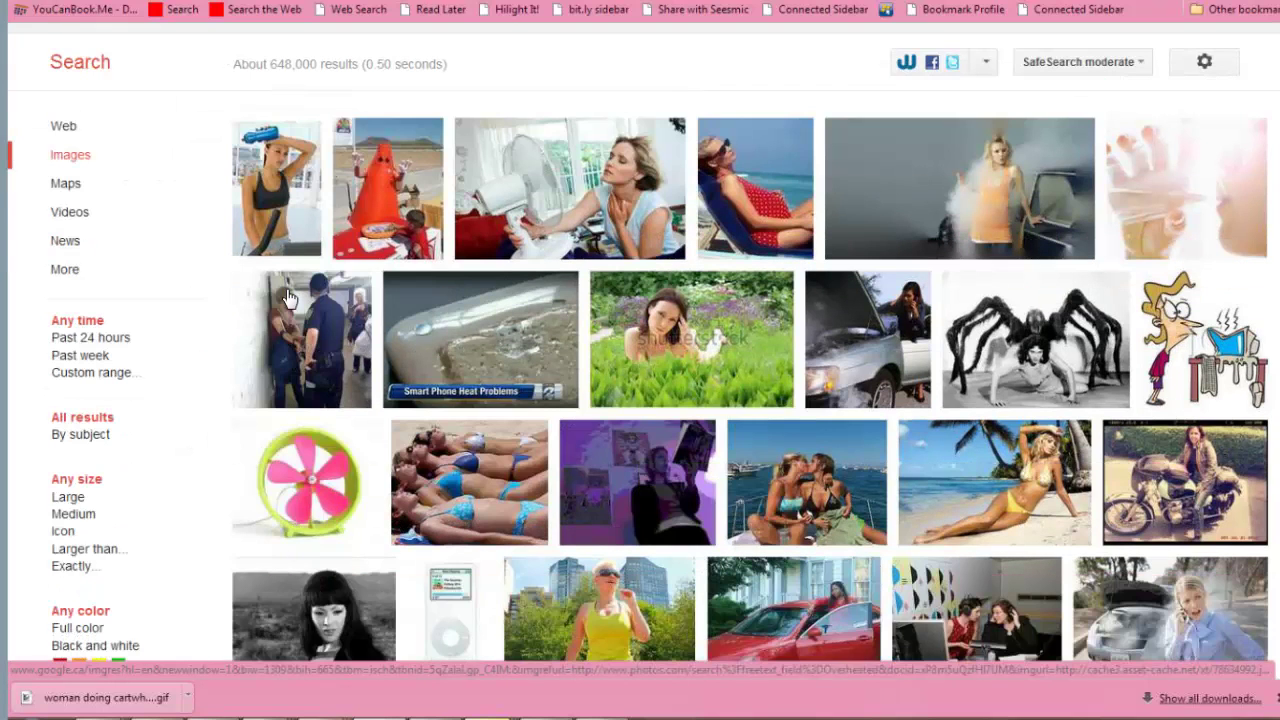
{"action": "scroll", "coordinate": [287, 298], "scroll_direction": "down", "scroll_amount": 1}
{"action": "scroll", "coordinate": [476, 66], "scroll_direction": "up", "scroll_amount": 1}
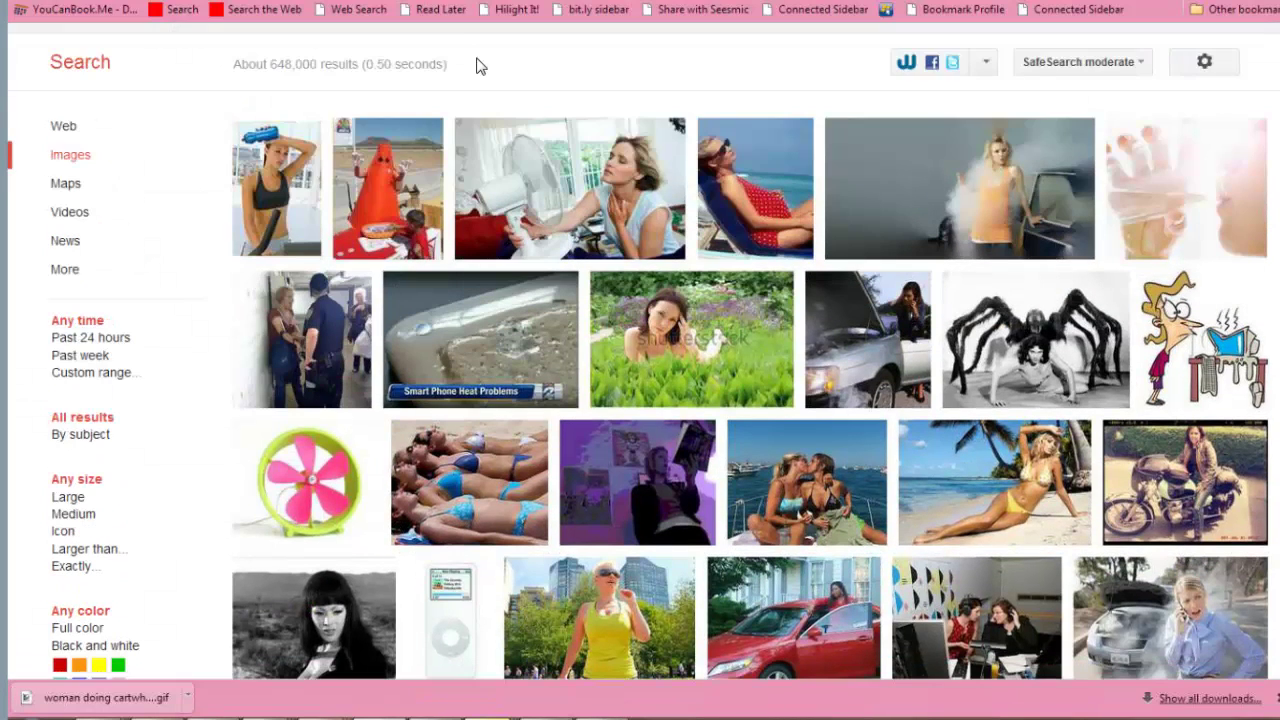
{"action": "scroll", "coordinate": [476, 66], "scroll_direction": "up", "scroll_amount": 1}
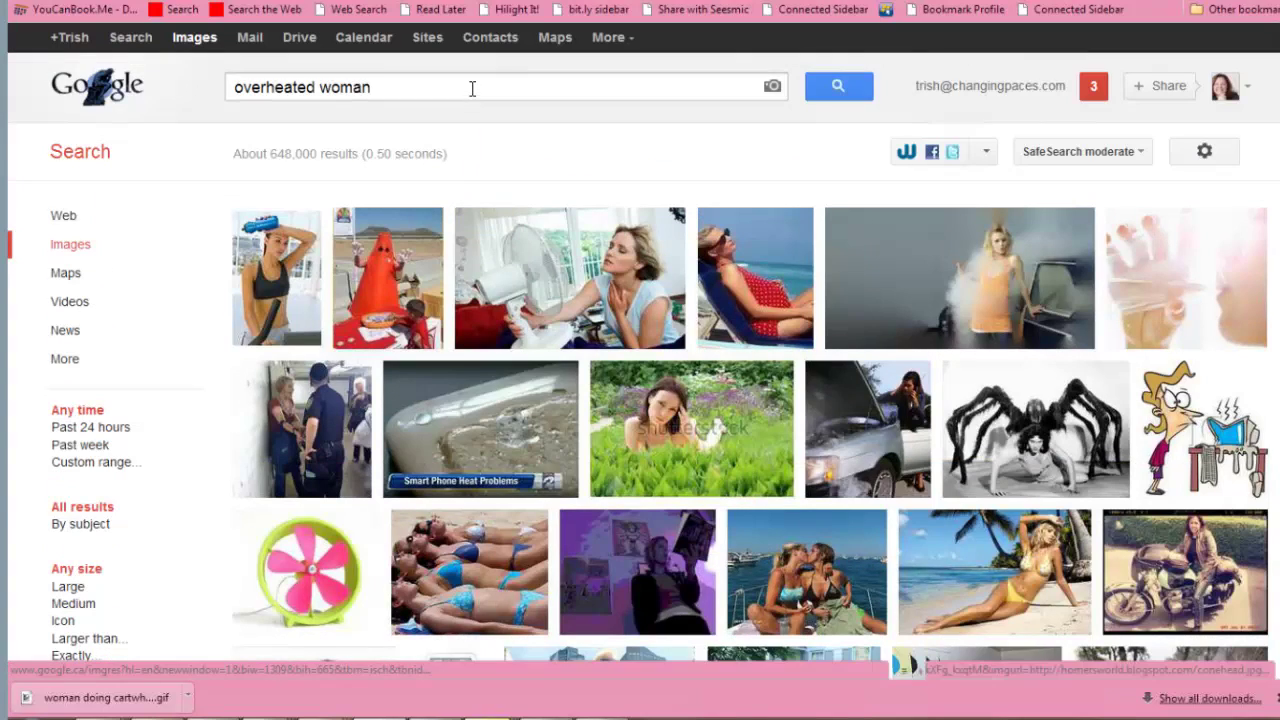
{"action": "left_click", "coordinate": [472, 88]}
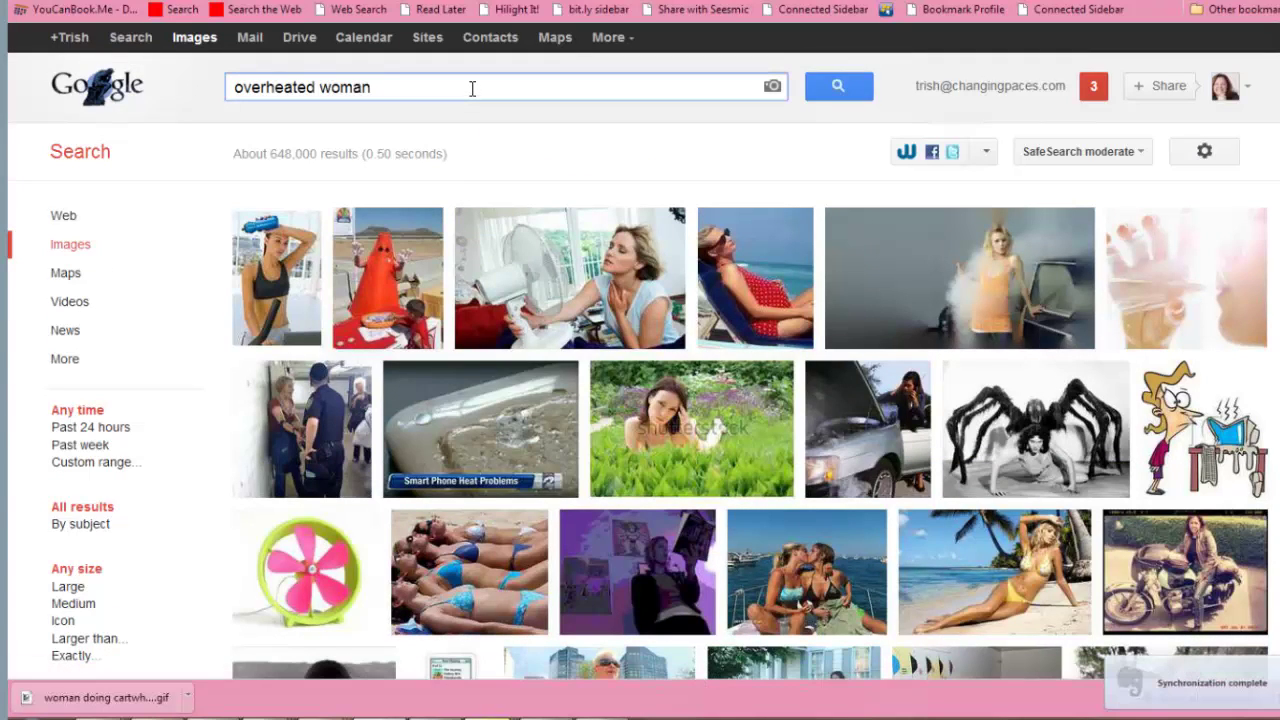
{"action": "type", "text": "perspri"}
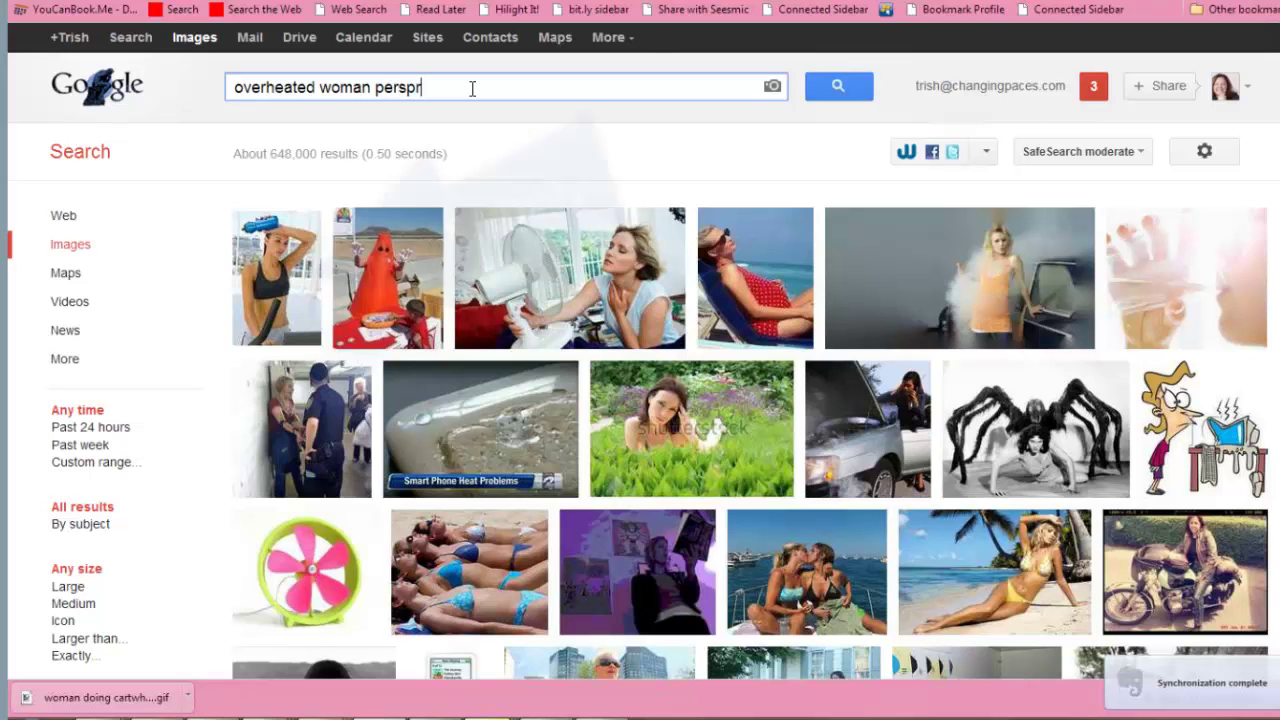
{"action": "key", "text": "BackSpace"}
{"action": "key", "text": "BackSpace"}
{"action": "key", "text": "BackSpace"}
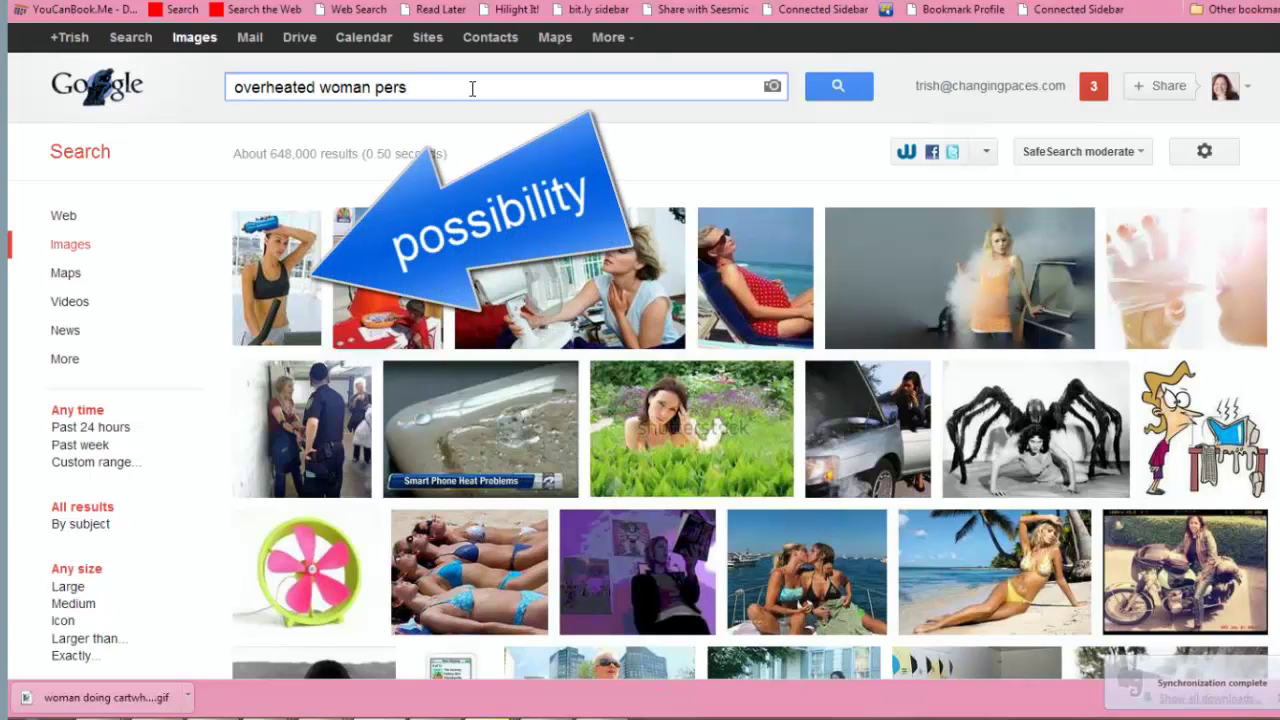
{"action": "type", "text": "piring"}
{"action": "key", "text": "Return"}
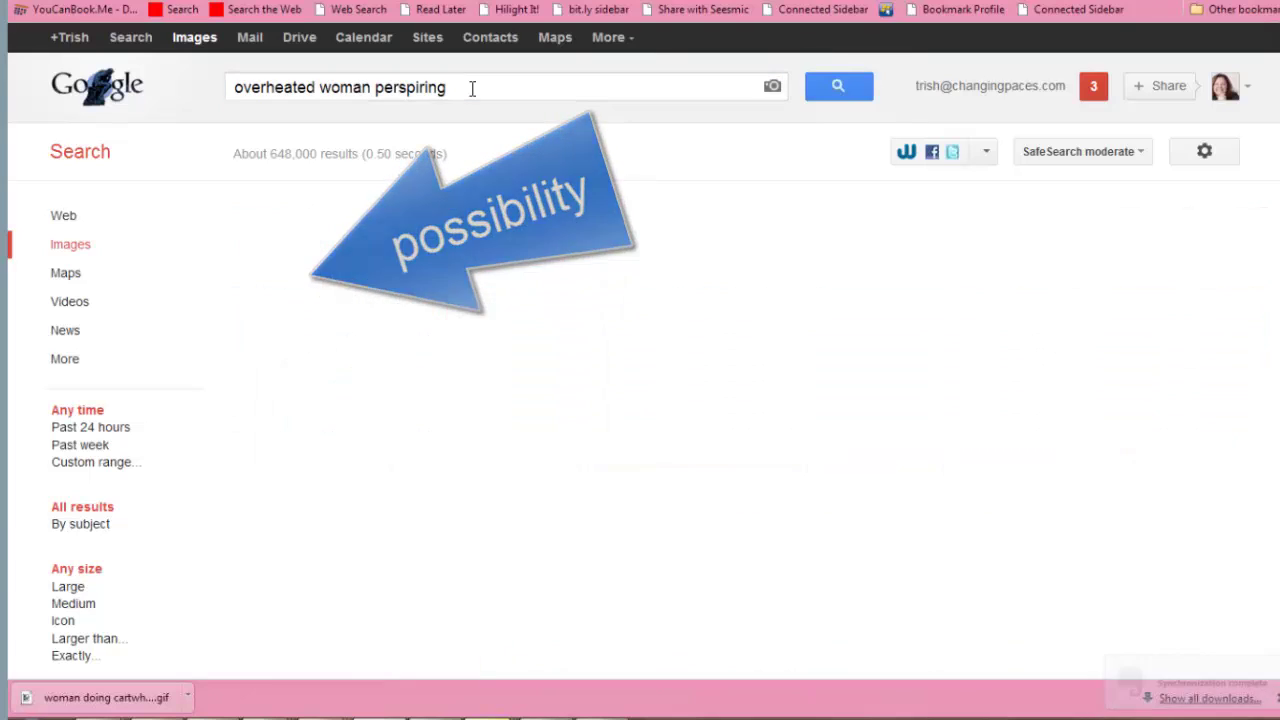
Step: Check the source of the first image result, the exercising woman with a water bottle, and return to the results
{"action": "scroll", "coordinate": [278, 185], "scroll_direction": "down", "scroll_amount": 1}
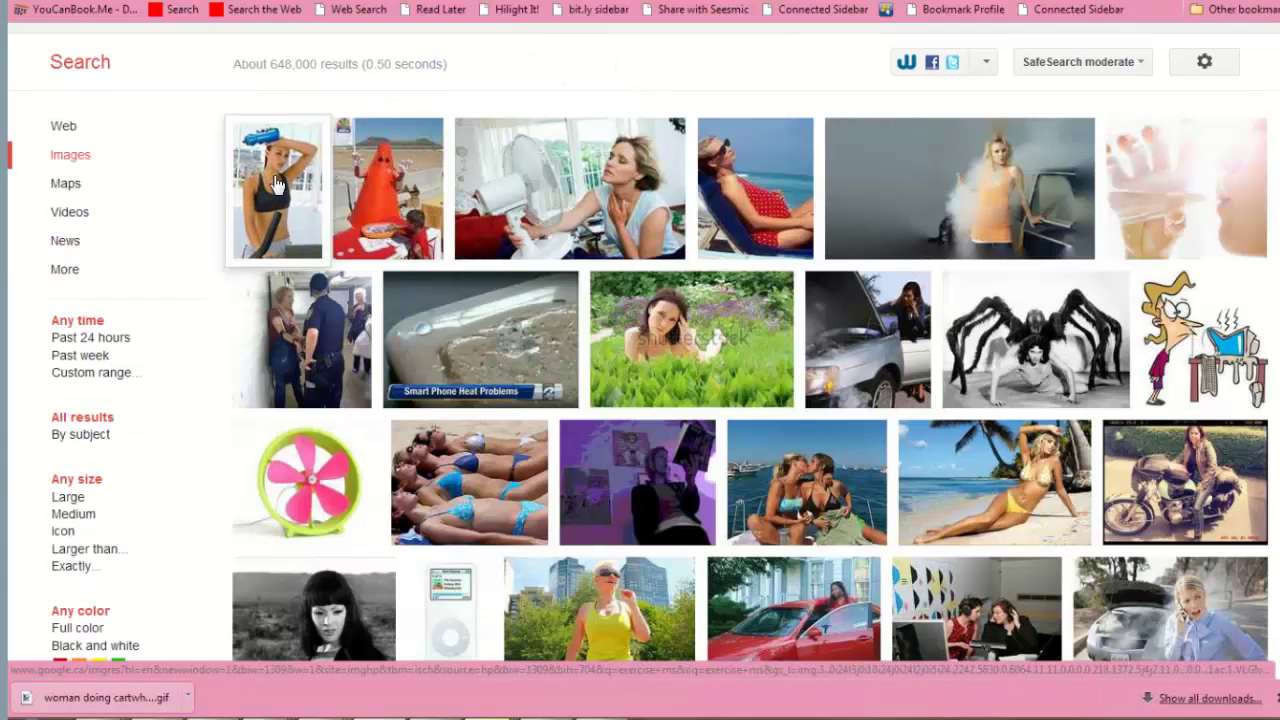
{"action": "left_click", "coordinate": [278, 190]}
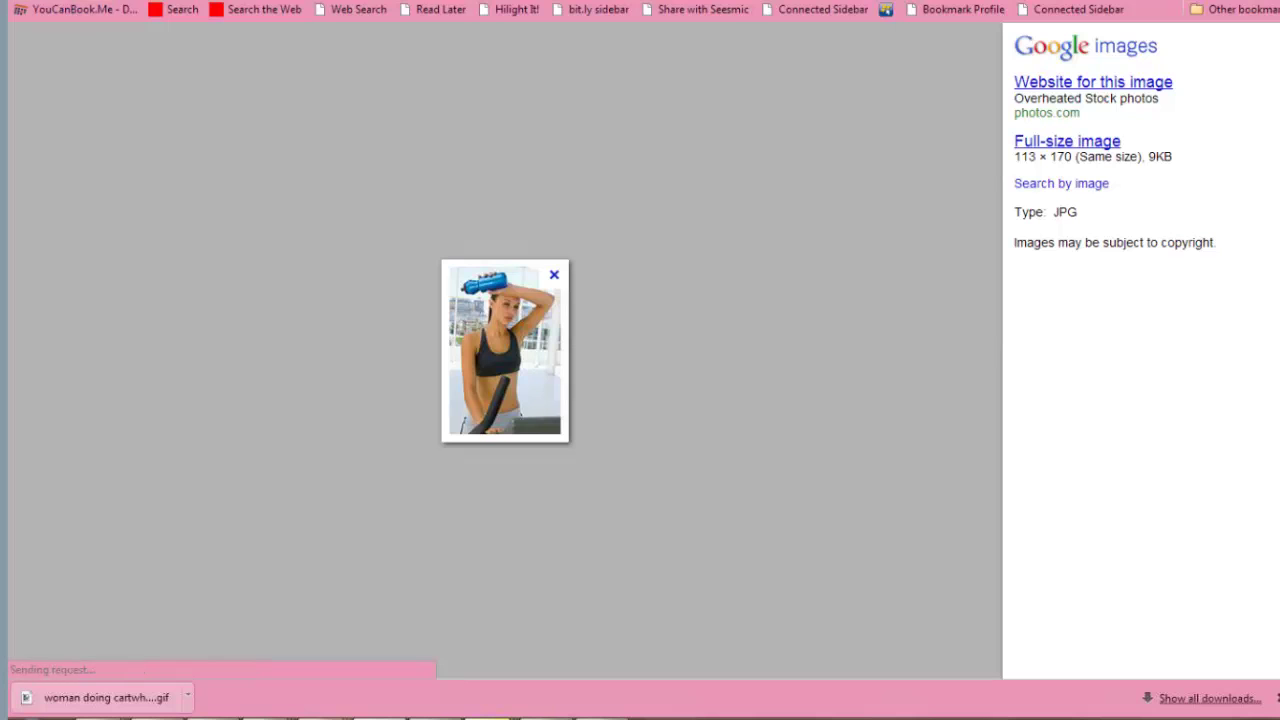
{"action": "key", "text": "alt+Left"}
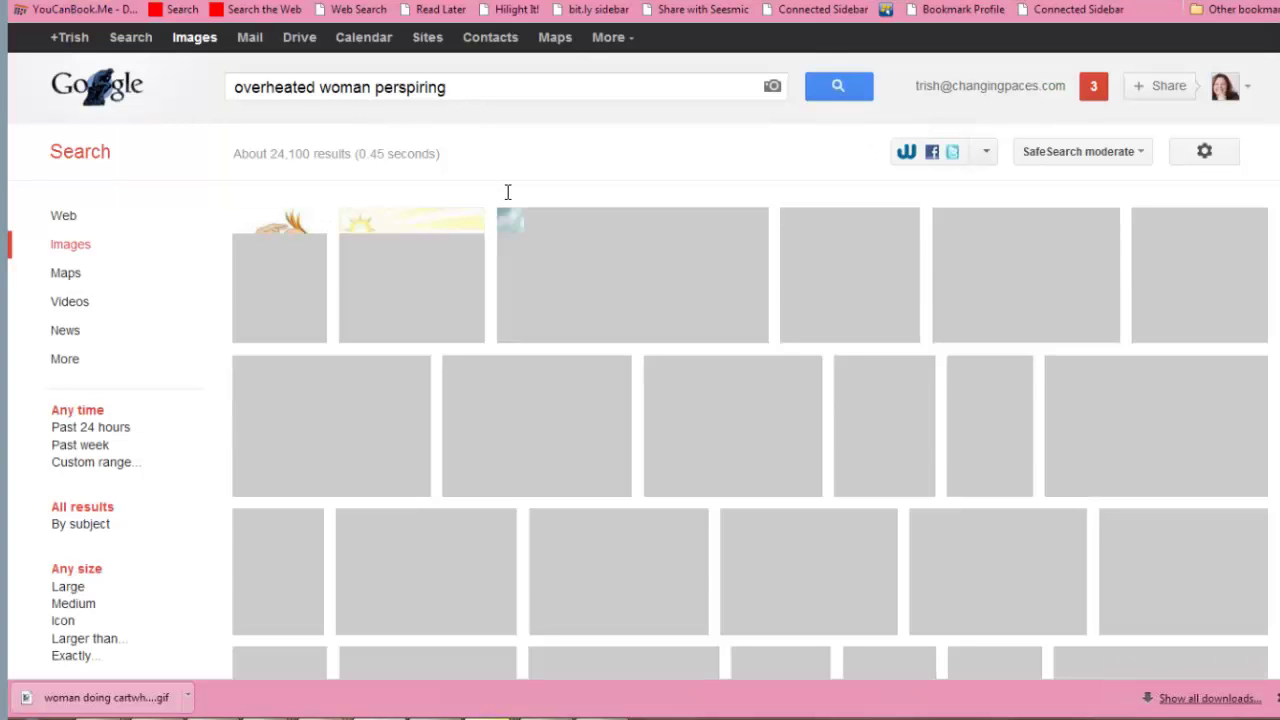
Step: Pick the image of the woman wiping her face with a white towel and open its source page on alive.com
{"action": "mouse_move", "coordinate": [688, 315]}
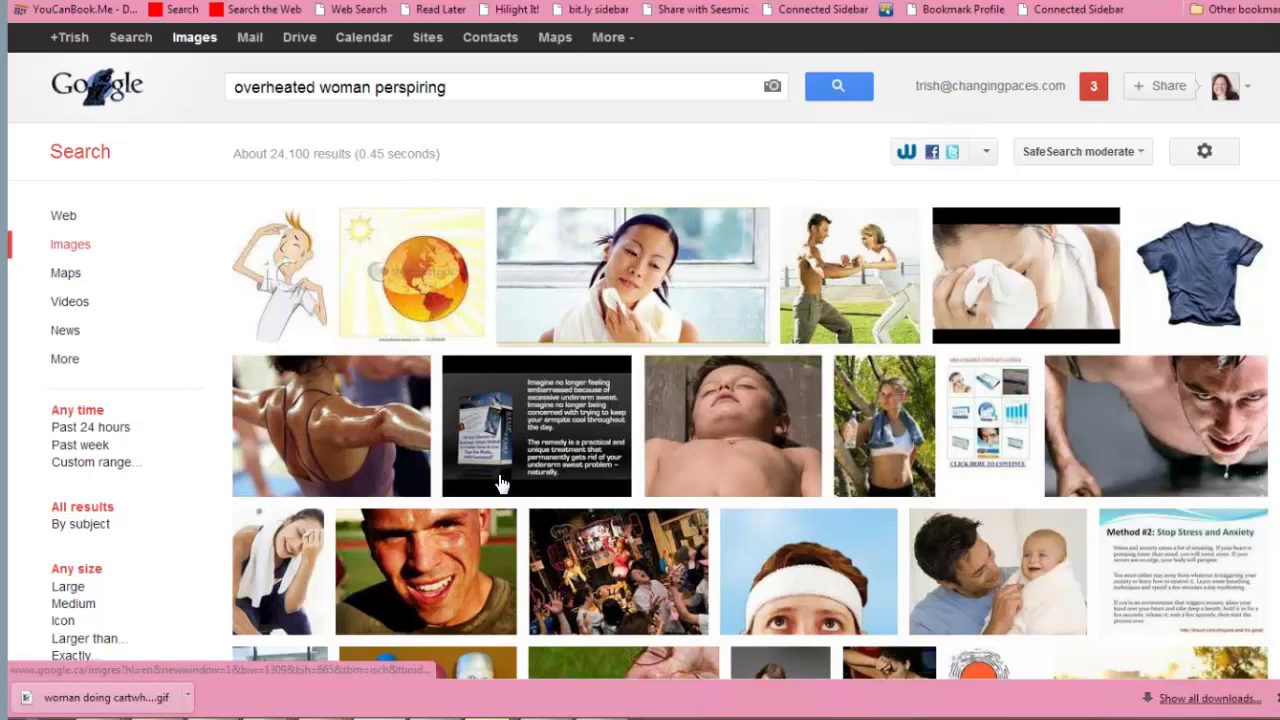
{"action": "mouse_move", "coordinate": [640, 290]}
{"action": "left_click", "coordinate": [537, 307]}
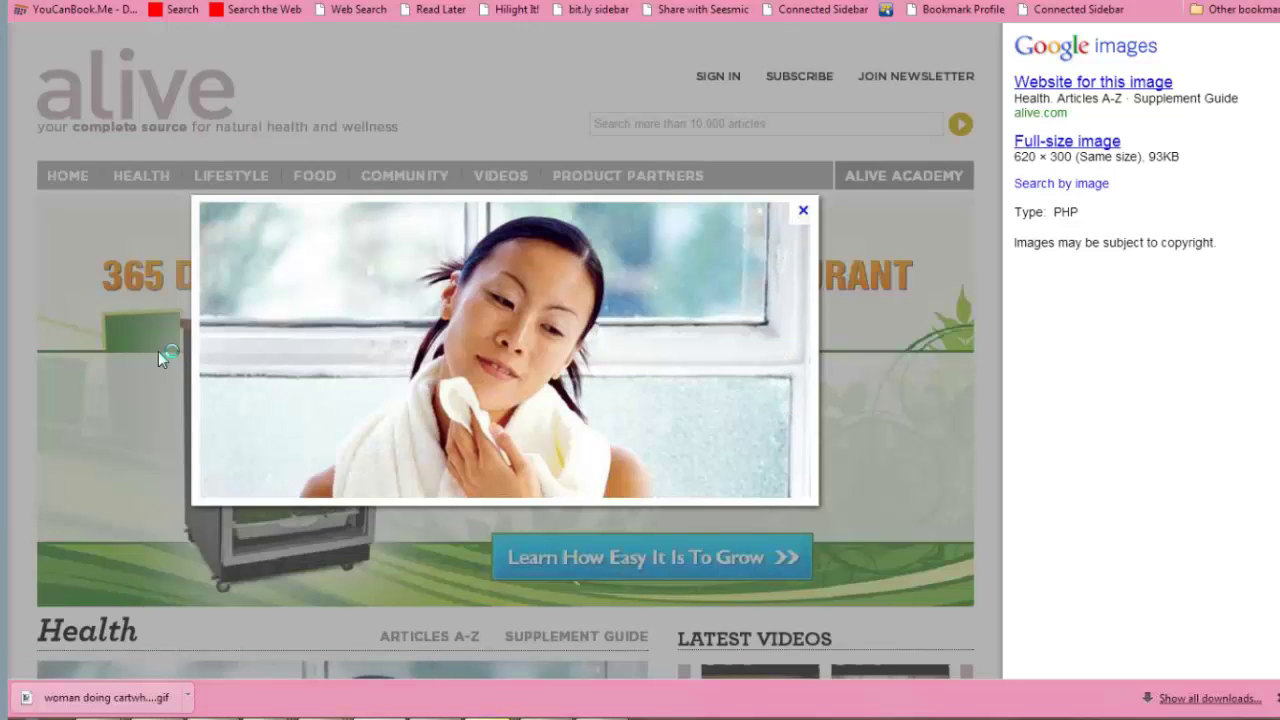
{"action": "left_click", "coordinate": [85, 323]}
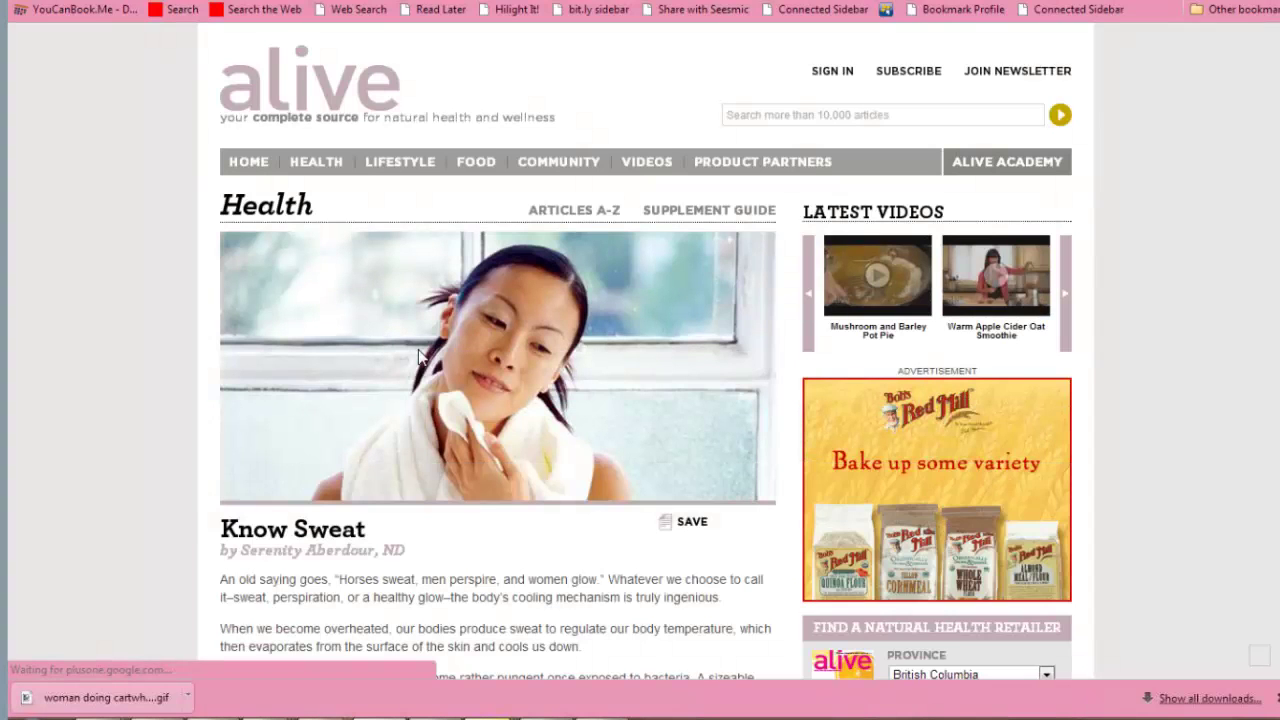
Step: Save the towel picture to the computer as "woman patting down her face, sweating from the heat"
{"action": "right_click", "coordinate": [504, 380]}
{"action": "left_click", "coordinate": [545, 383]}
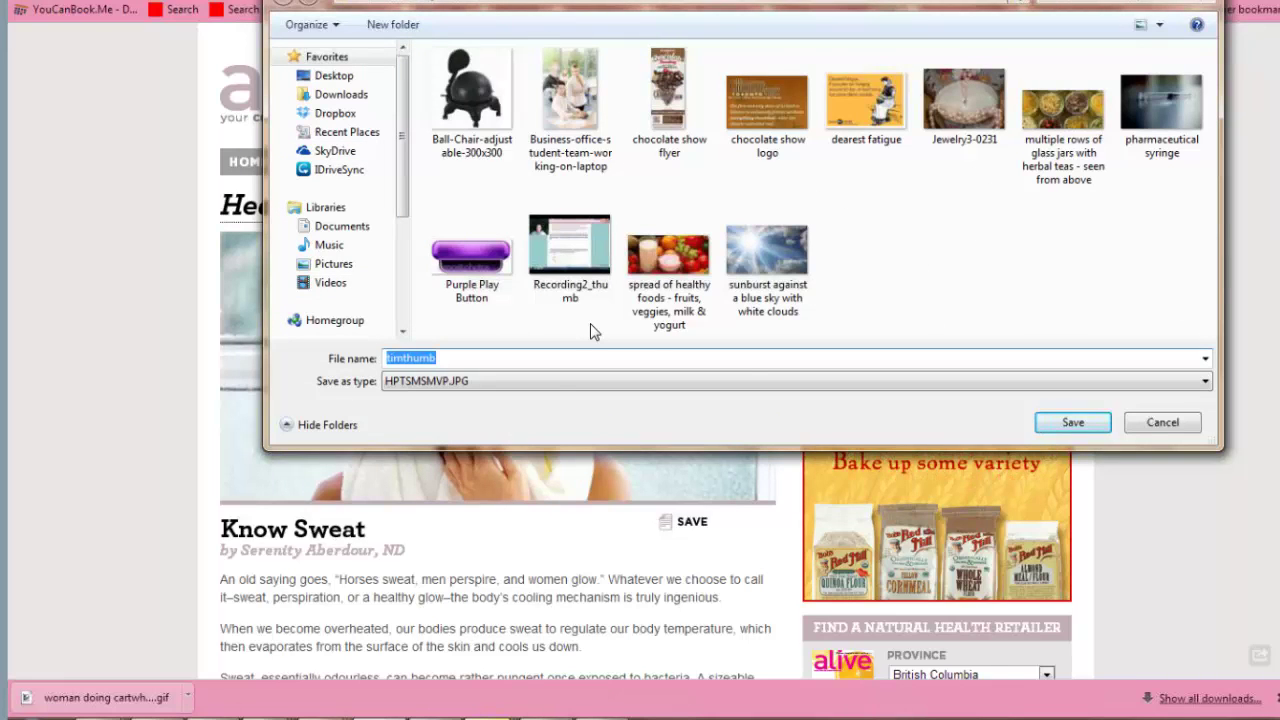
{"action": "type", "text": "woman"}
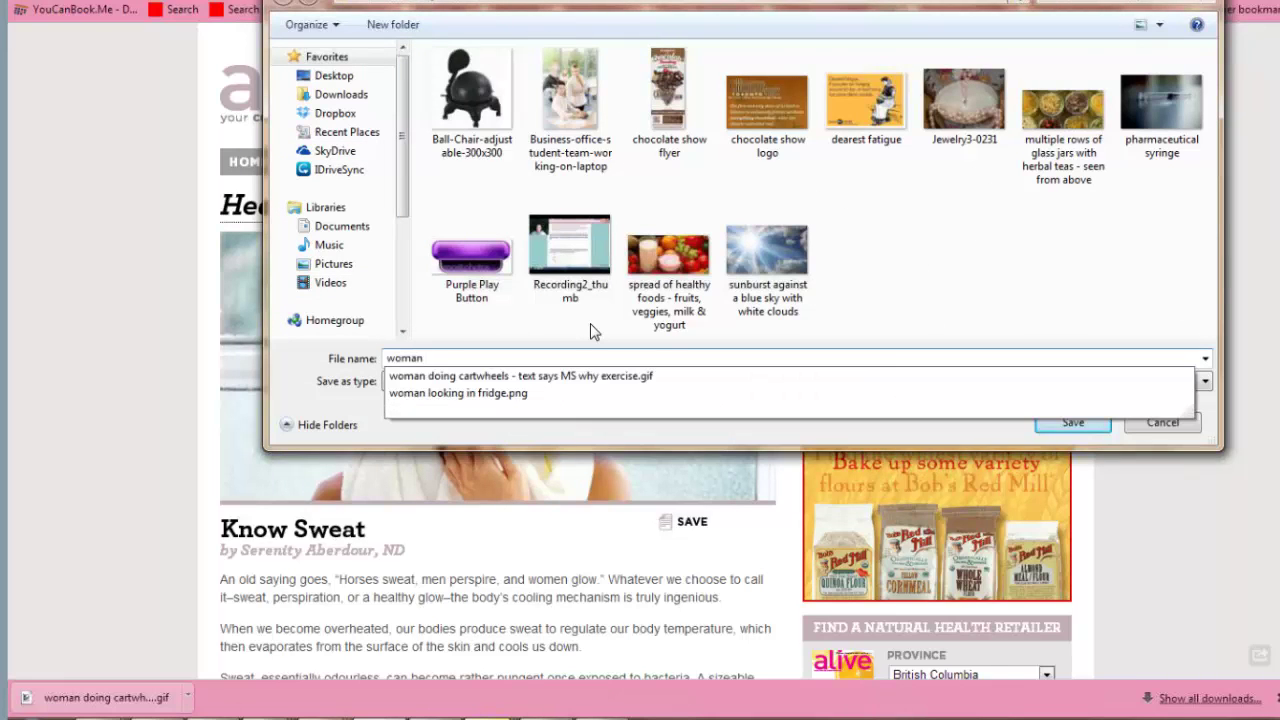
{"action": "type", "text": " patting"}
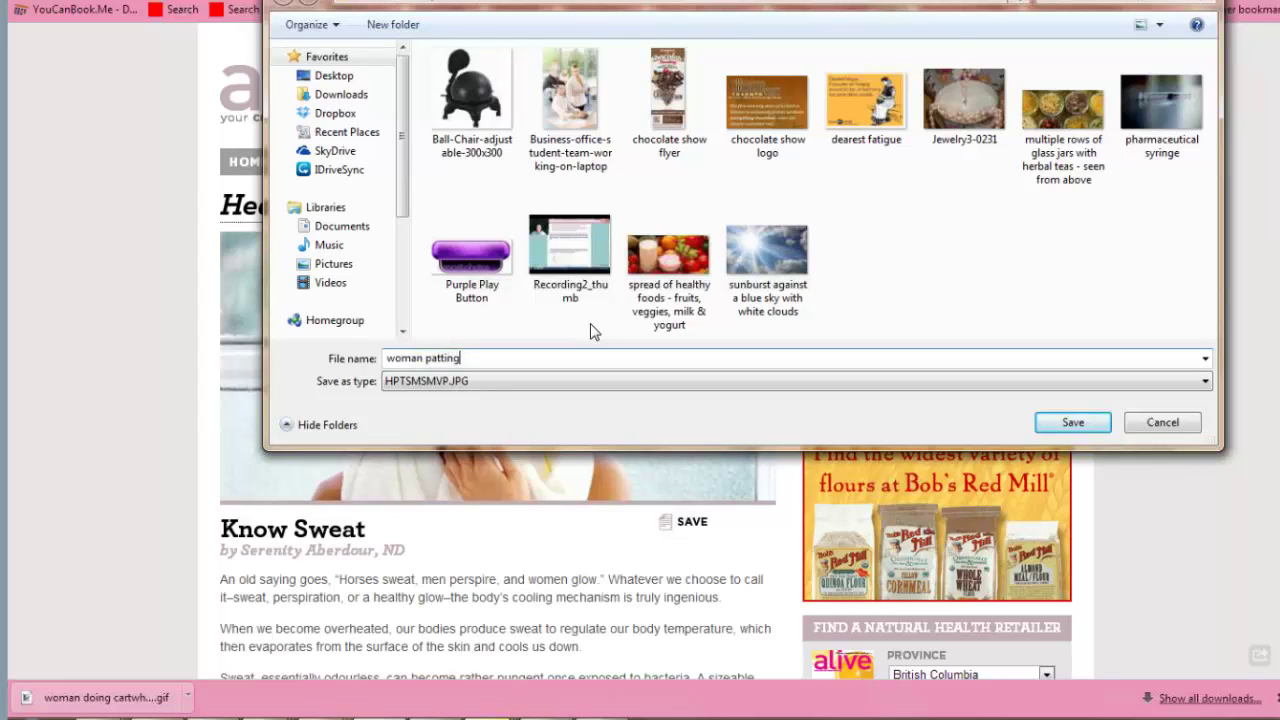
{"action": "type", "text": " down he"}
{"action": "type", "text": "r face, swea"}
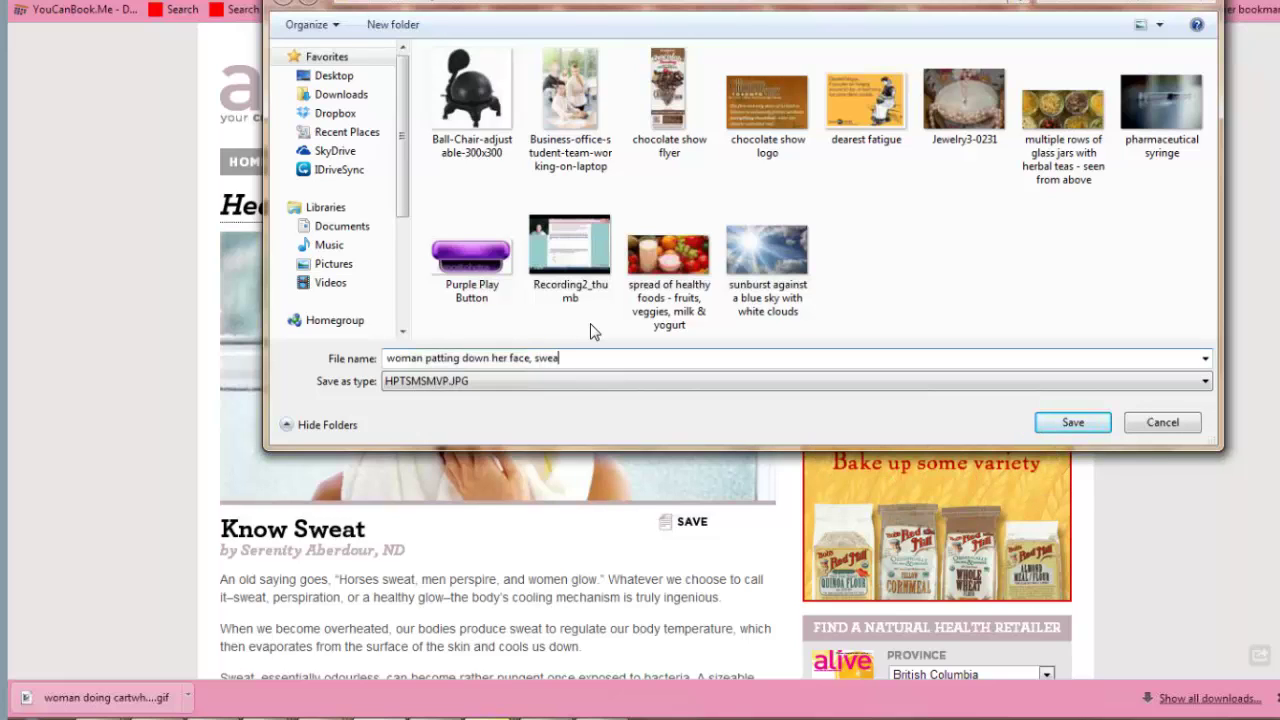
{"action": "type", "text": "ting f"}
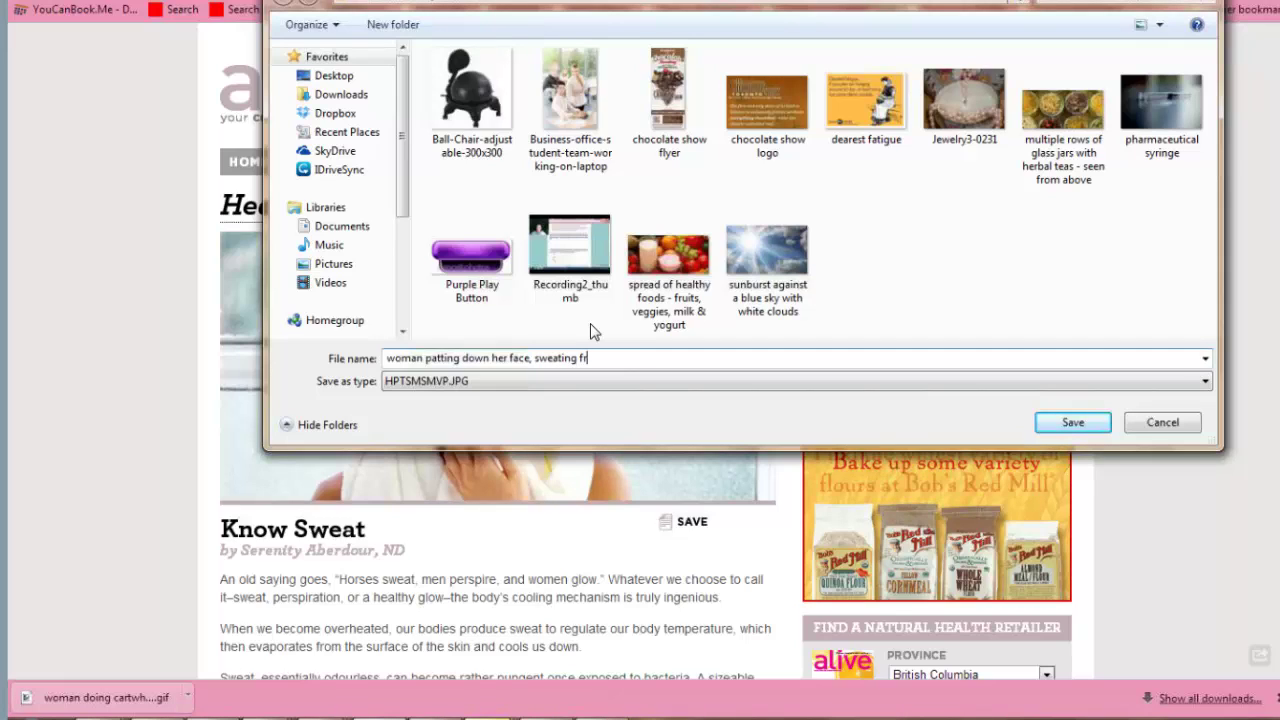
{"action": "type", "text": "rom the hea"}
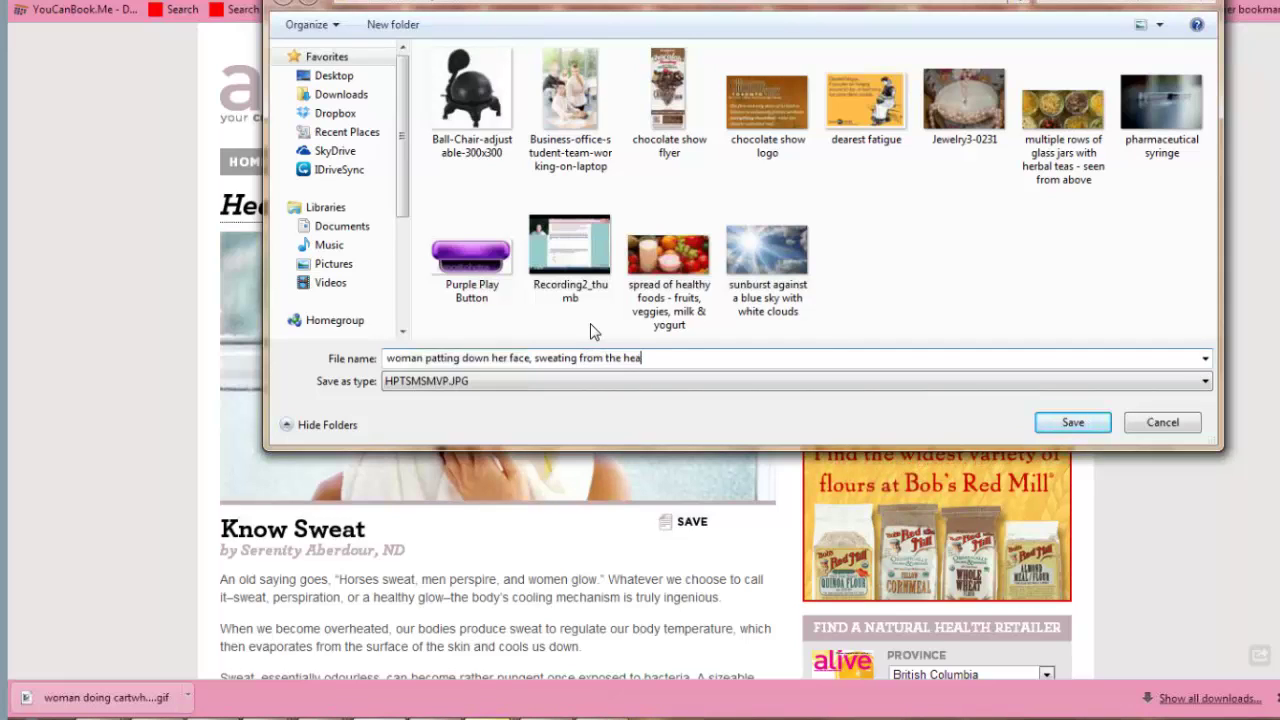
{"action": "type", "text": "t"}
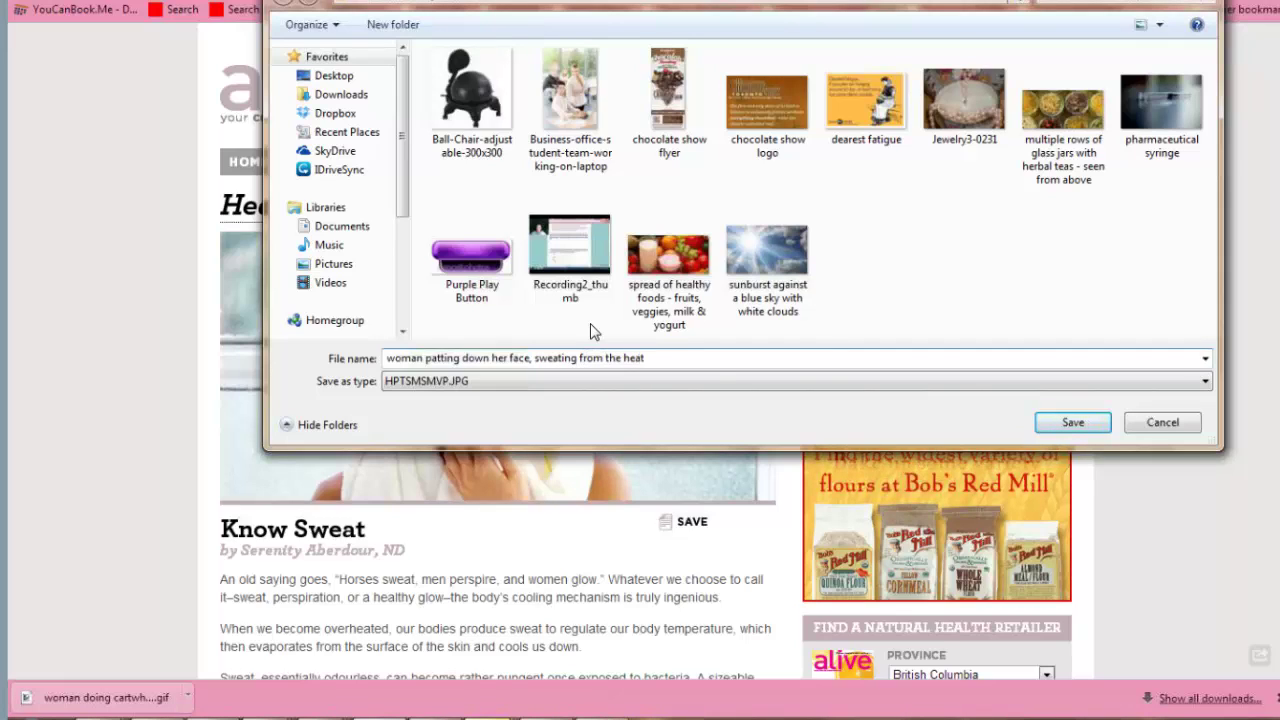
{"action": "left_click", "coordinate": [1057, 426]}
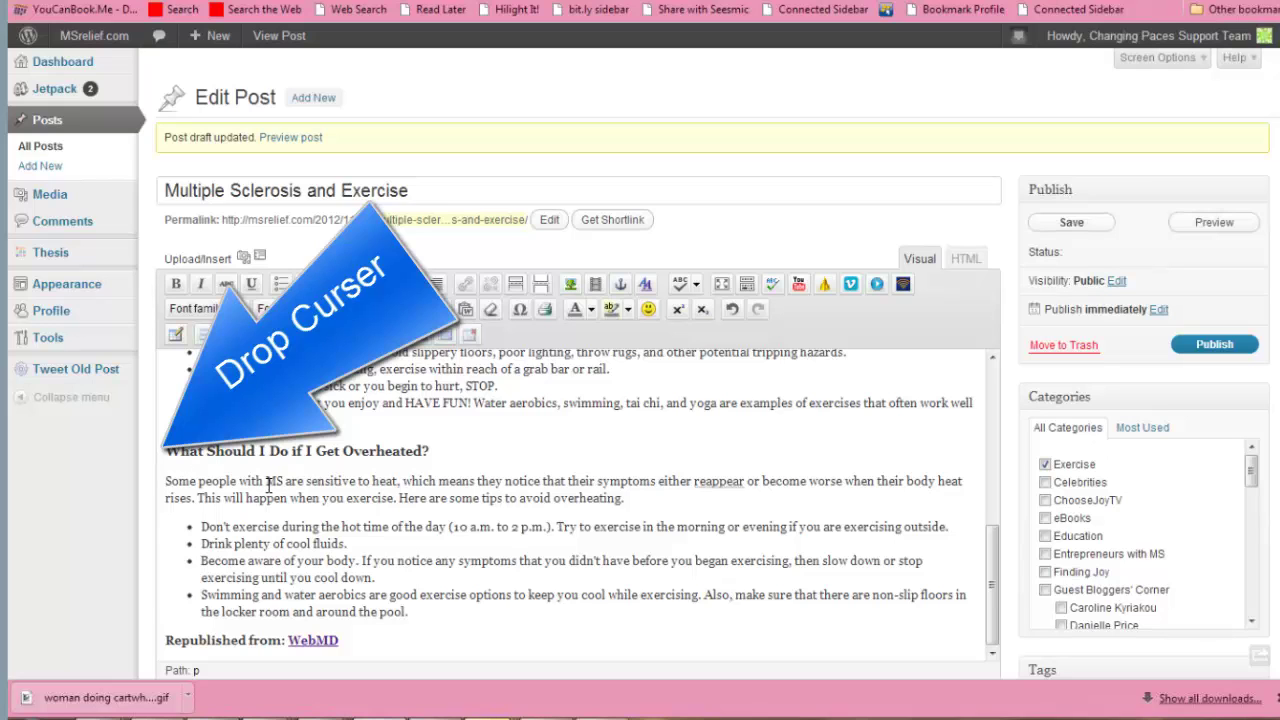
Step: Upload the image "woman patting down her face, sweating from the heat" from the computer for the post's overheating section
{"action": "left_click", "coordinate": [244, 258]}
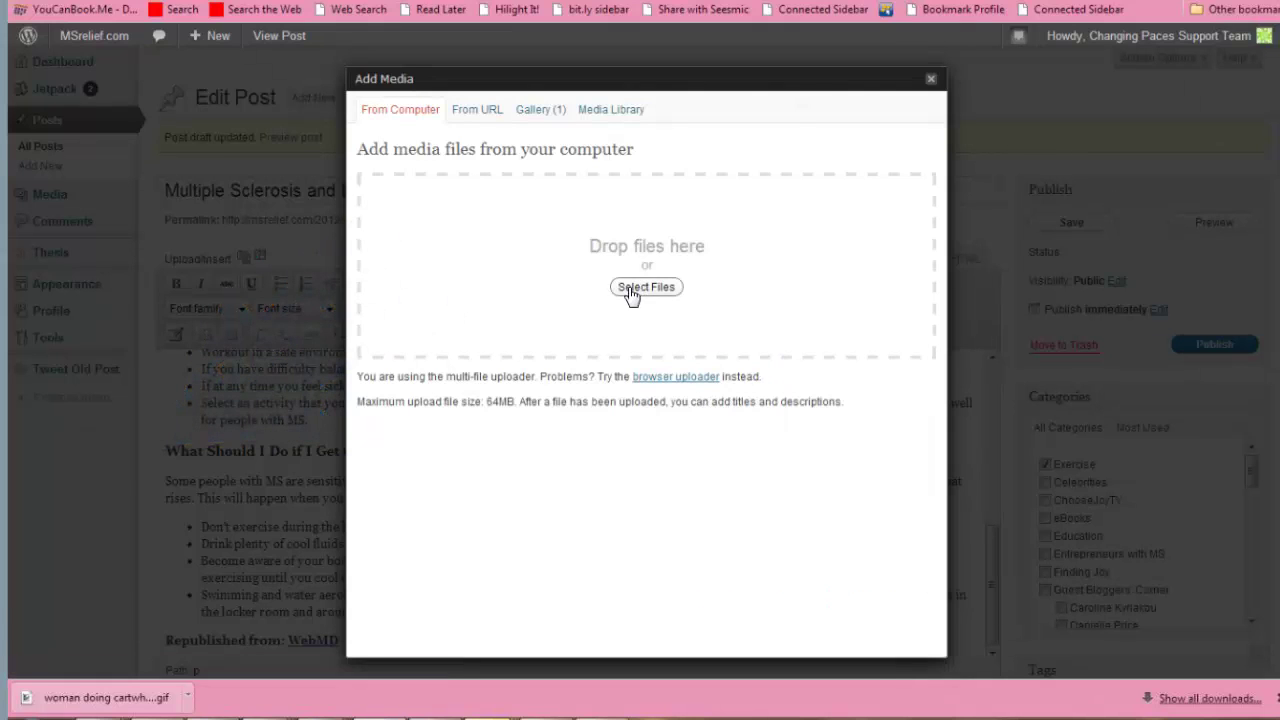
{"action": "left_click", "coordinate": [646, 287]}
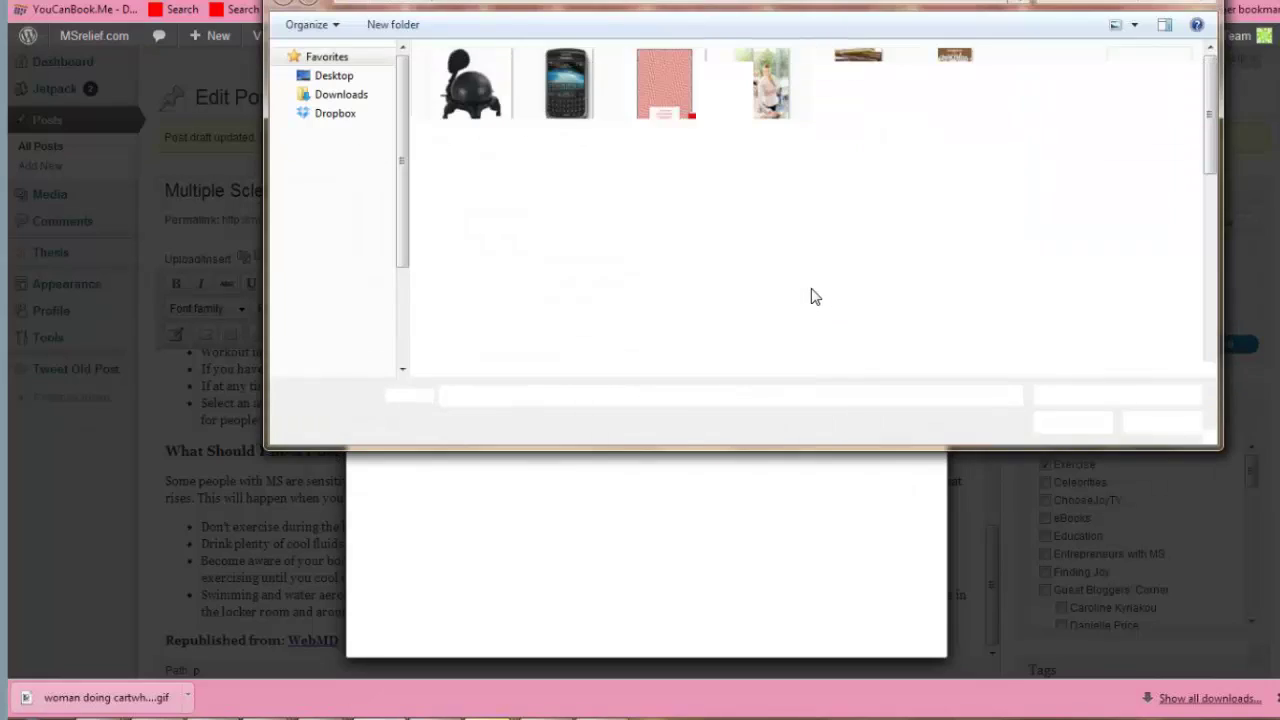
{"action": "scroll", "coordinate": [1210, 358], "scroll_direction": "down", "scroll_amount": 10}
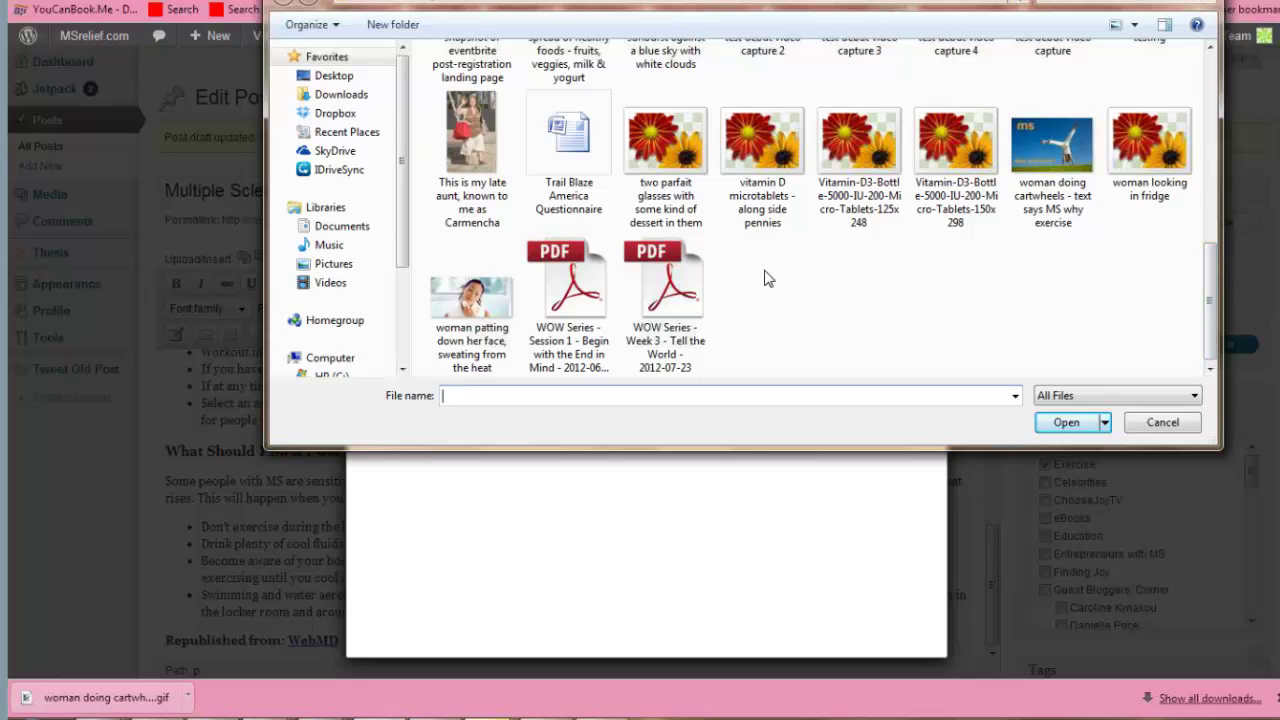
{"action": "double_click", "coordinate": [468, 300]}
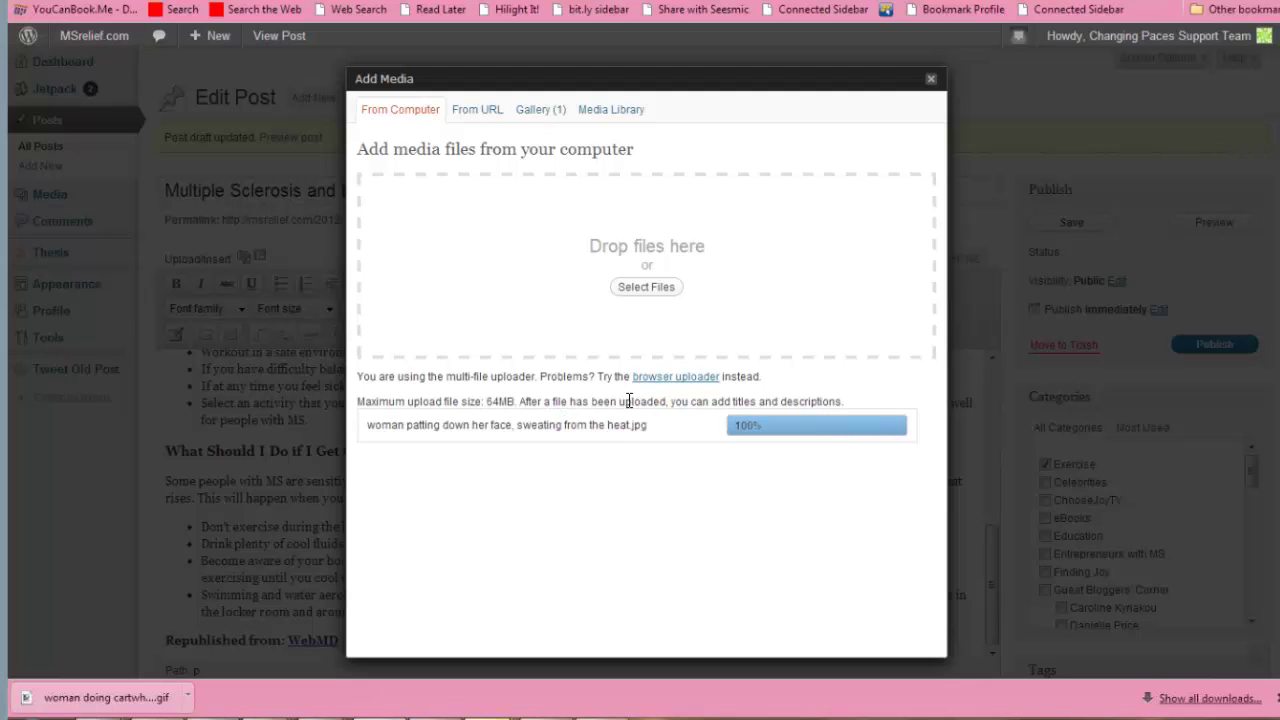
{"action": "scroll", "coordinate": [628, 401], "scroll_direction": "down", "scroll_amount": 2}
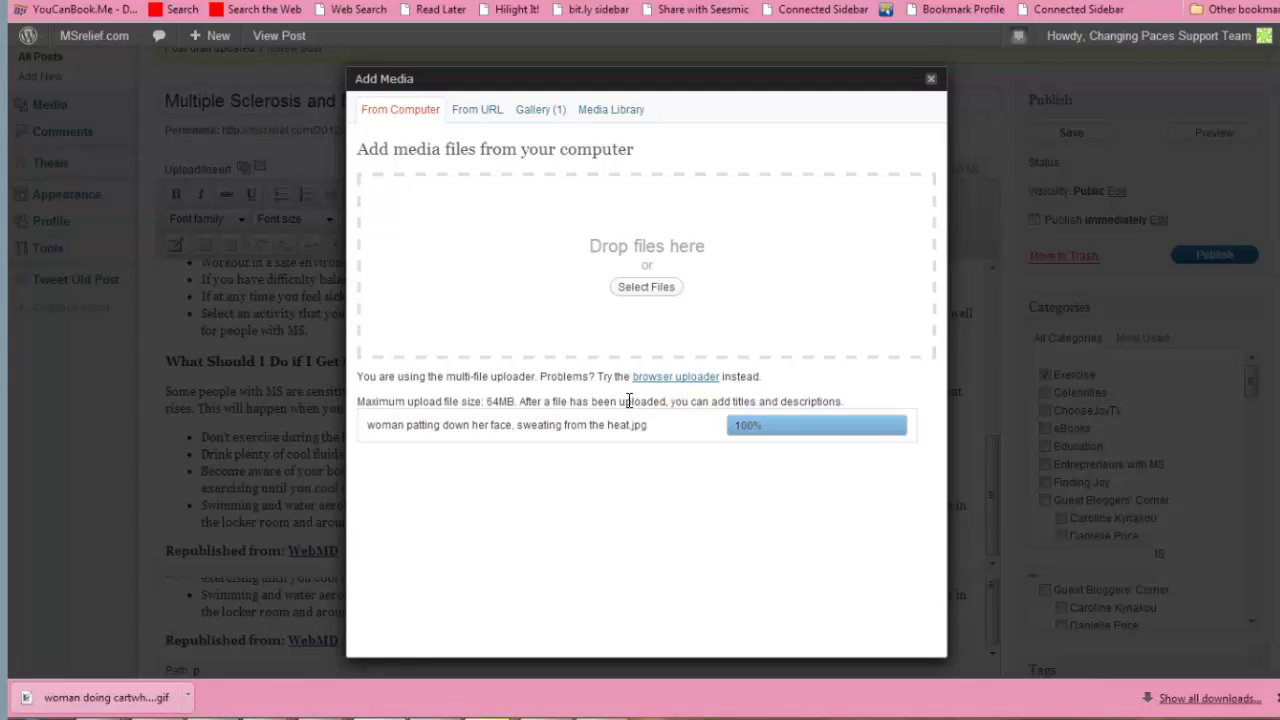
{"action": "scroll", "coordinate": [803, 461], "scroll_direction": "down", "scroll_amount": 3}
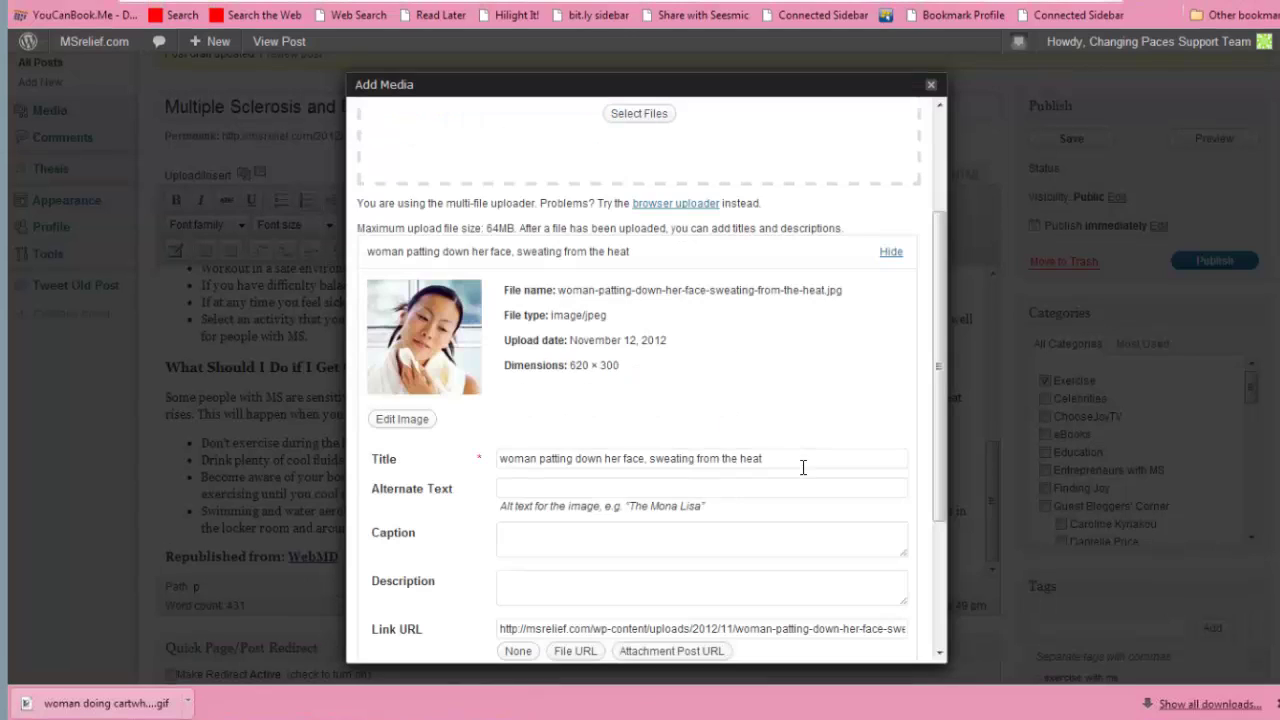
Step: Copy the uploaded image's title, "woman patting down her face, sweating from the heat", into its alternate text
{"action": "left_click_drag", "start_coordinate": [792, 455], "coordinate": [290, 437]}
{"action": "key", "text": "ctrl+c"}
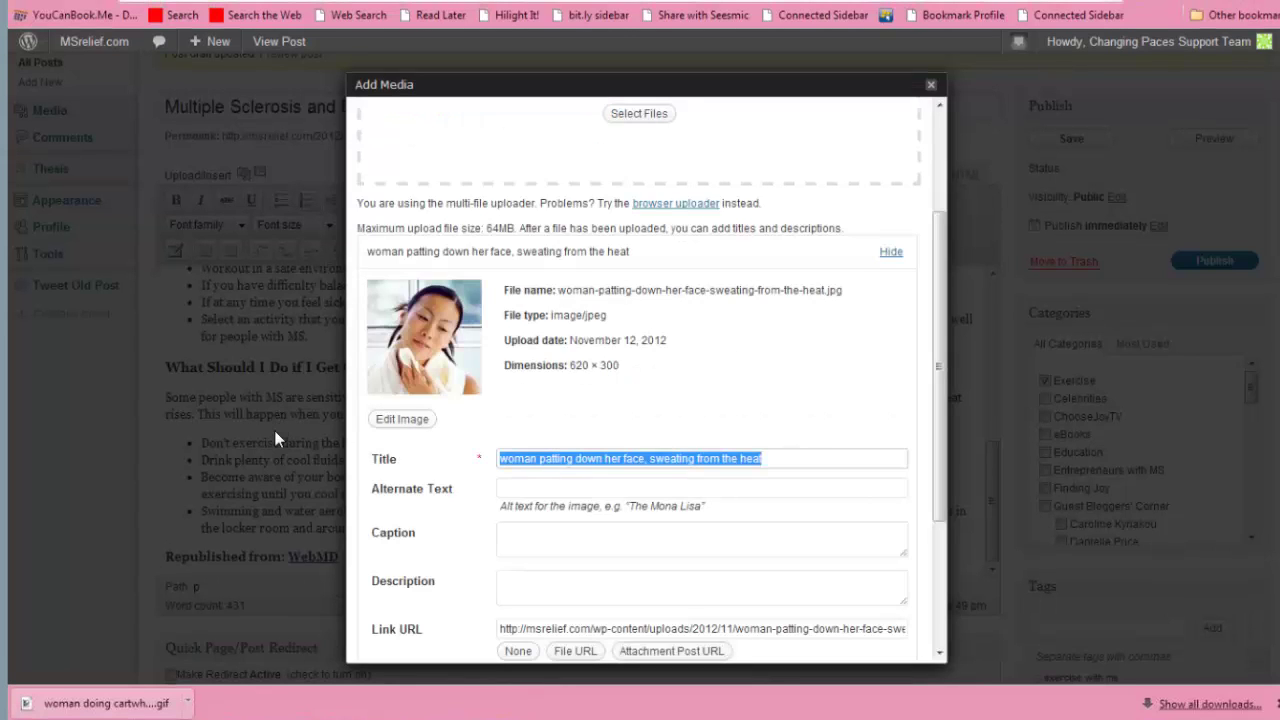
{"action": "left_click", "coordinate": [520, 484]}
{"action": "key", "text": "ctrl+v"}
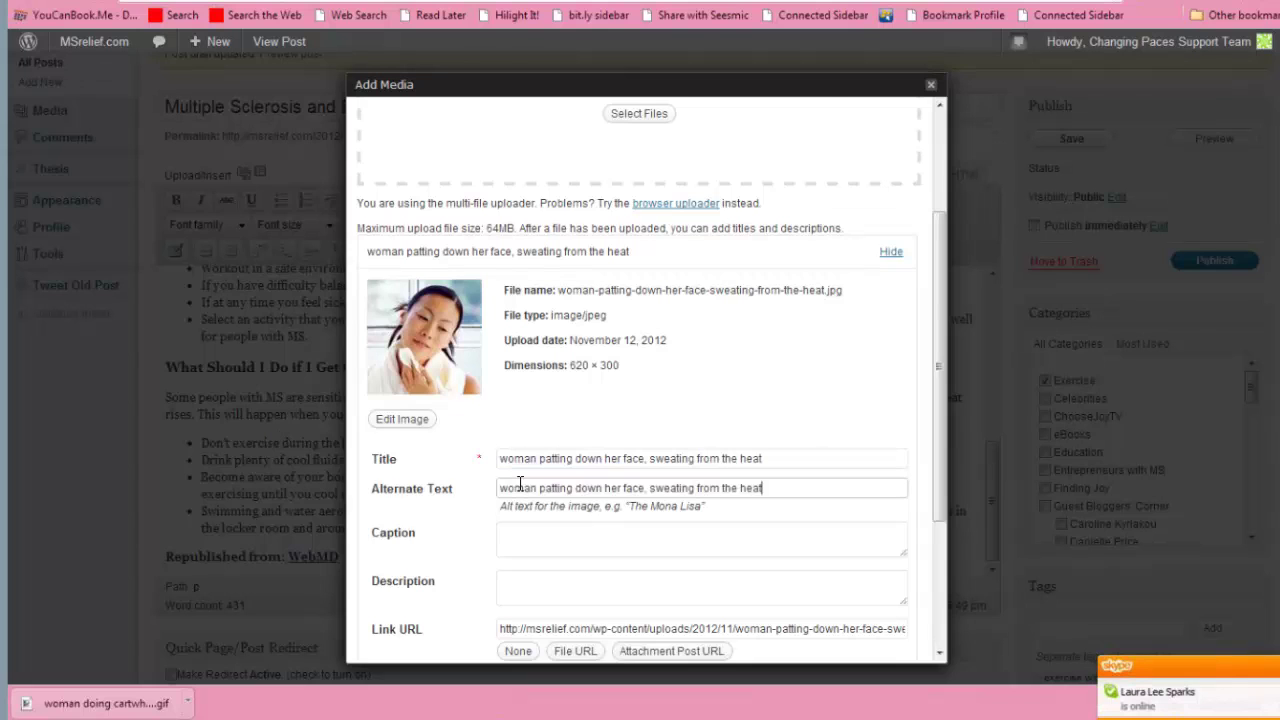
Step: Set the image's alignment to Left and insert it into the post at Medium size
{"action": "scroll", "coordinate": [524, 487], "scroll_direction": "down", "scroll_amount": 3}
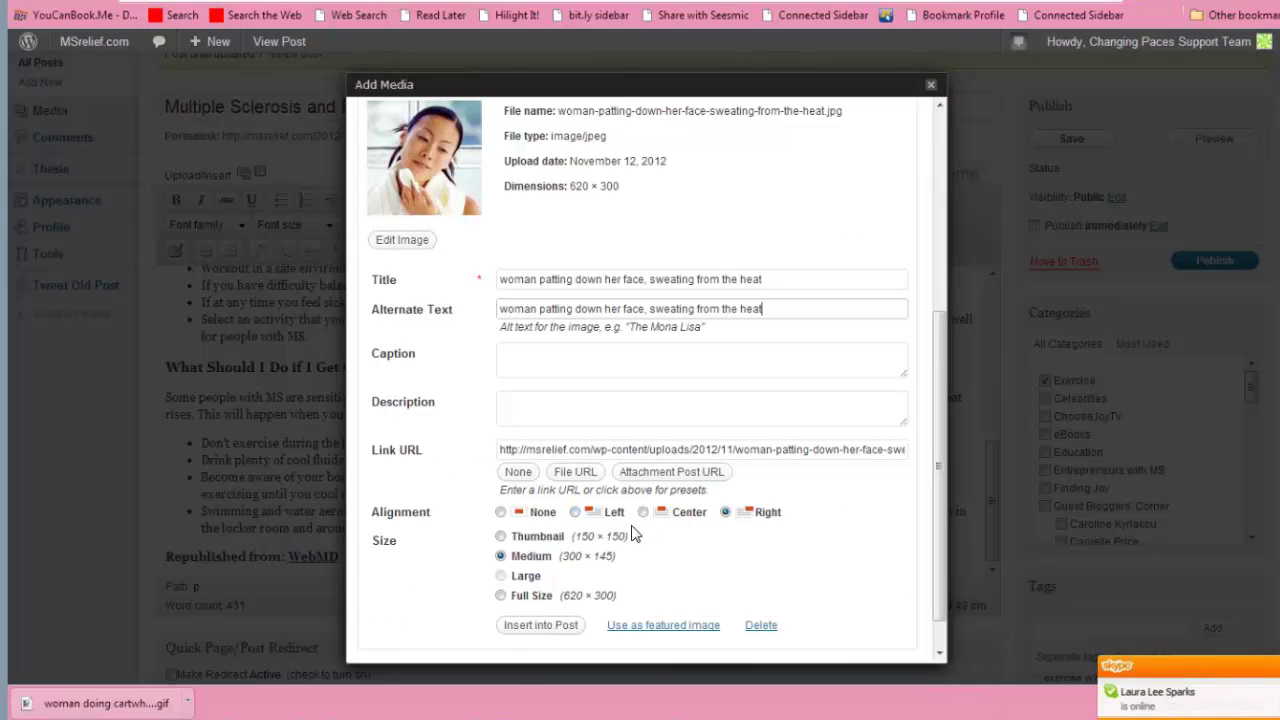
{"action": "left_click", "coordinate": [575, 512]}
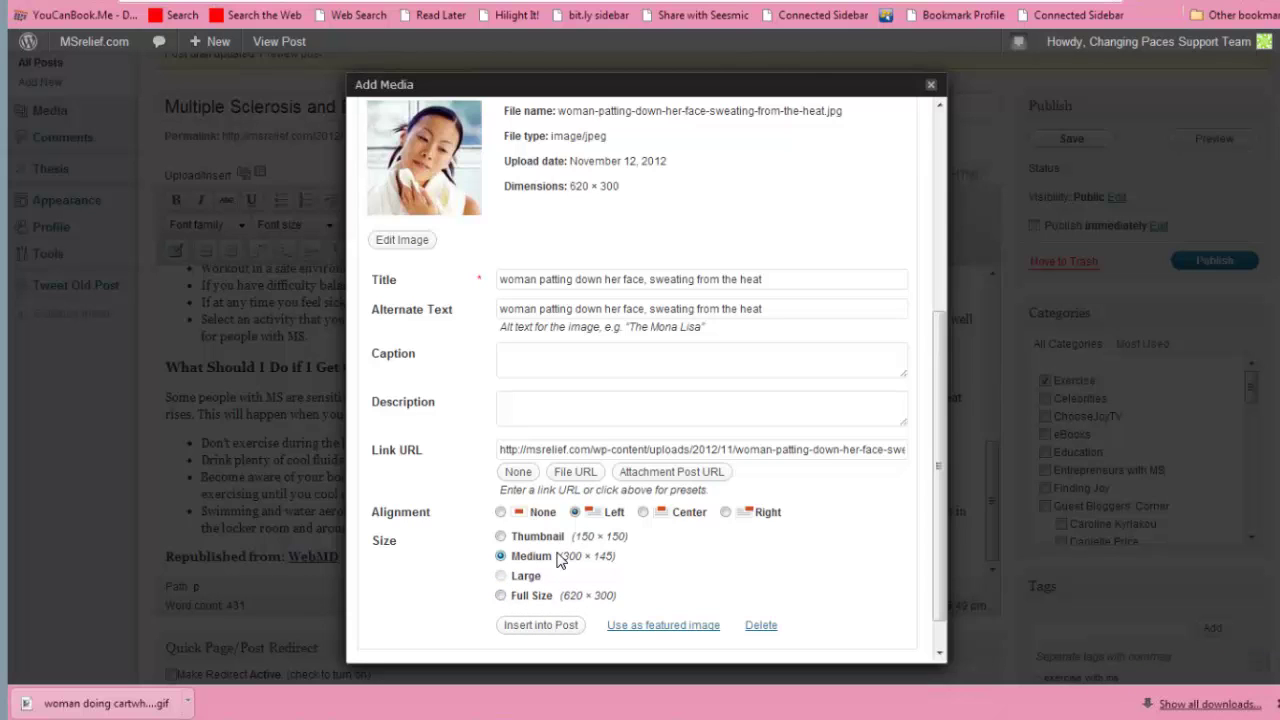
{"action": "left_click", "coordinate": [536, 628]}
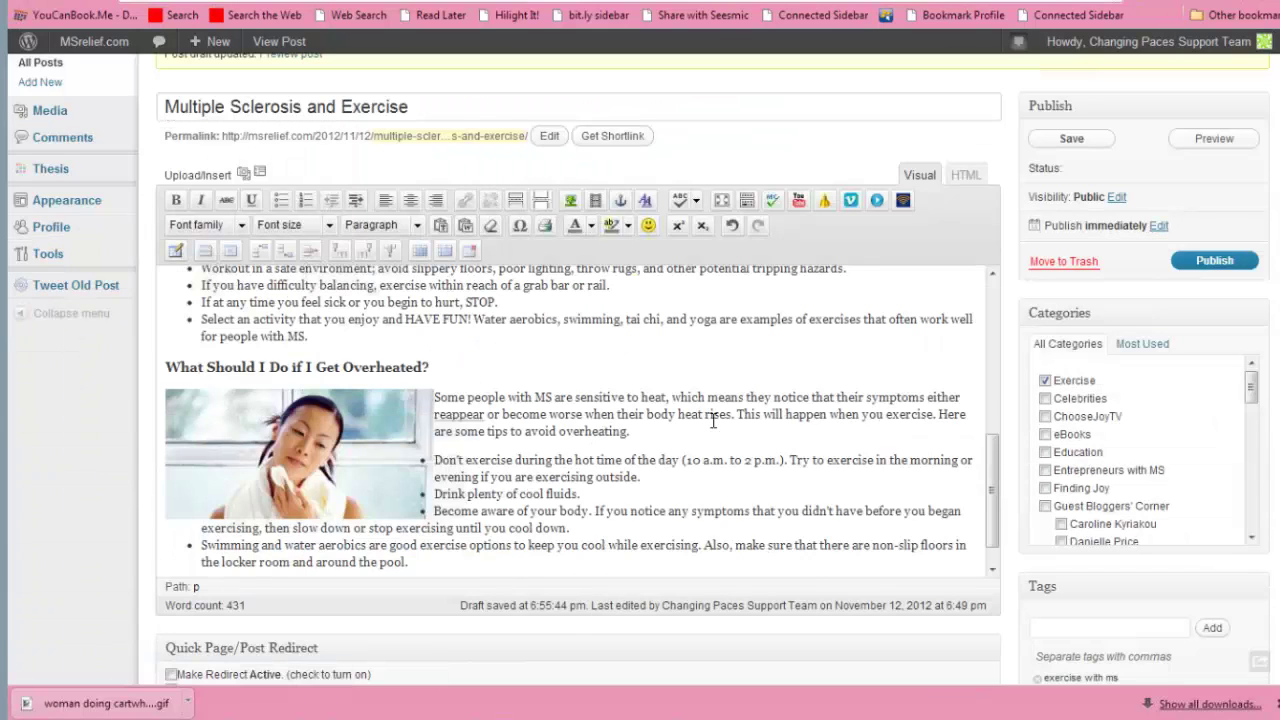
Step: Save the draft and review the images and text layout in the post preview
{"action": "left_click", "coordinate": [1062, 139]}
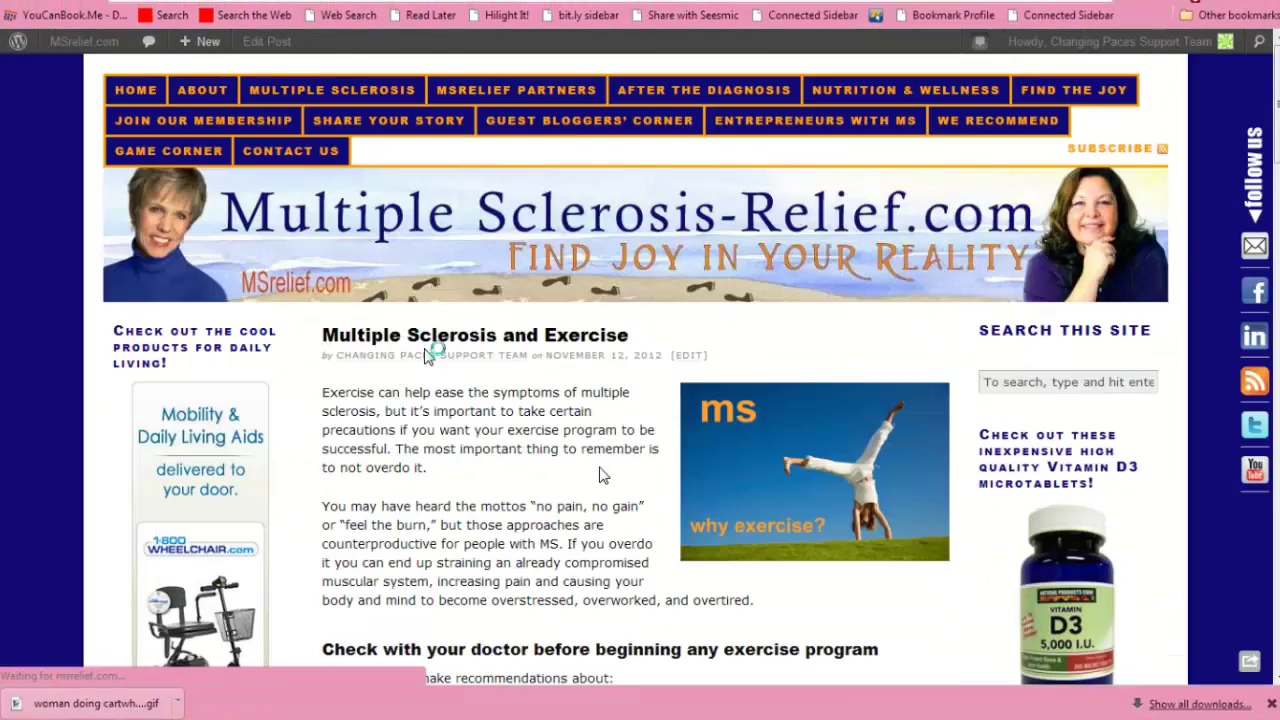
{"action": "scroll", "coordinate": [428, 355], "scroll_direction": "down", "scroll_amount": 3}
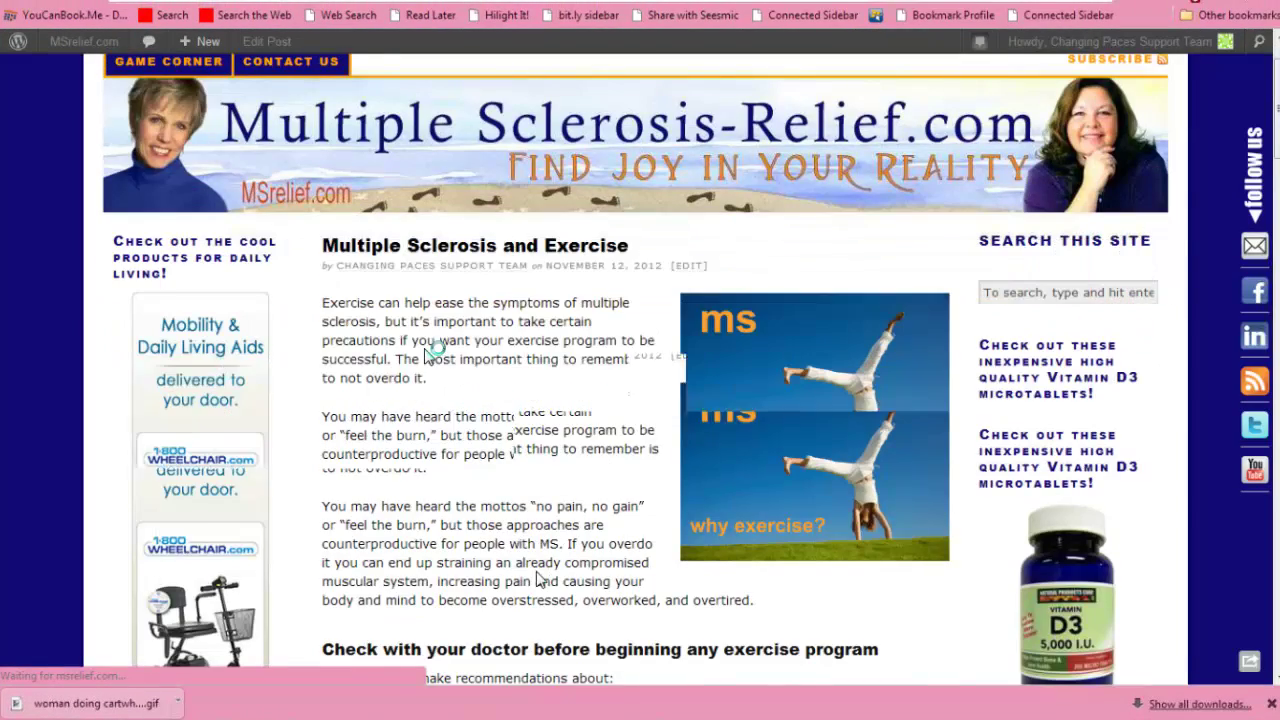
{"action": "scroll", "coordinate": [476, 316], "scroll_direction": "down", "scroll_amount": 3}
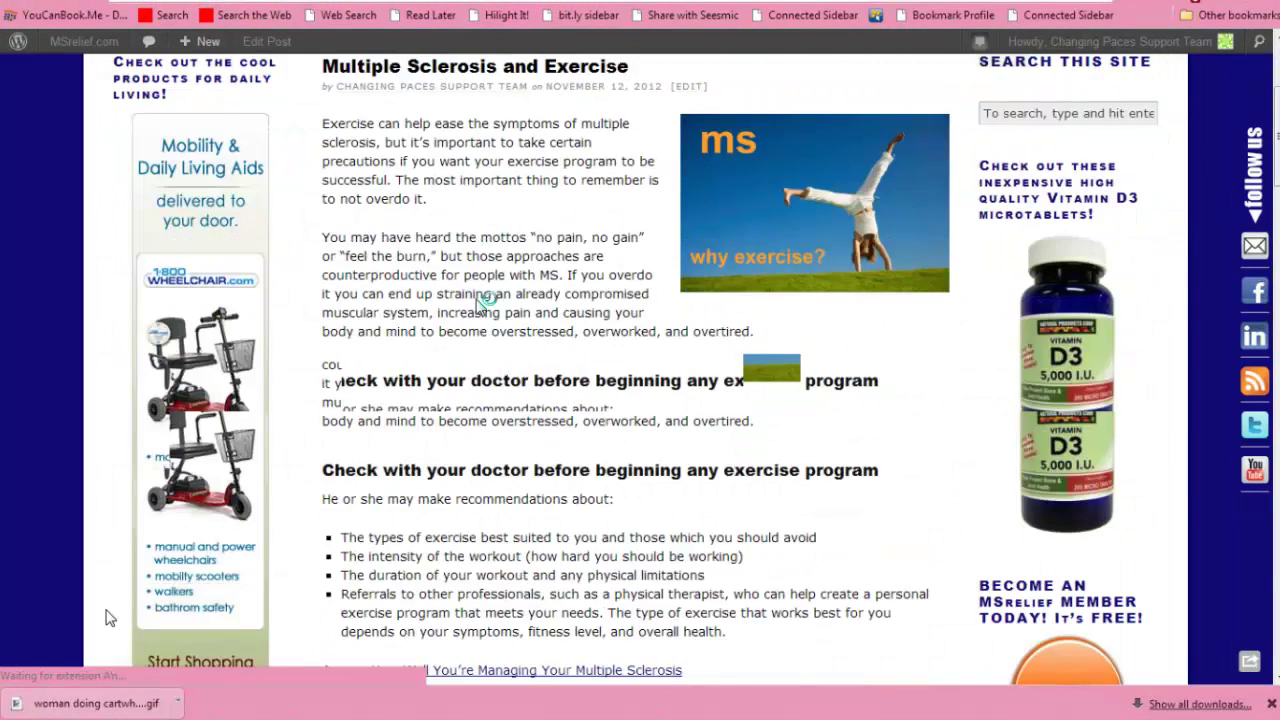
{"action": "scroll", "coordinate": [814, 165], "scroll_direction": "up", "scroll_amount": 2}
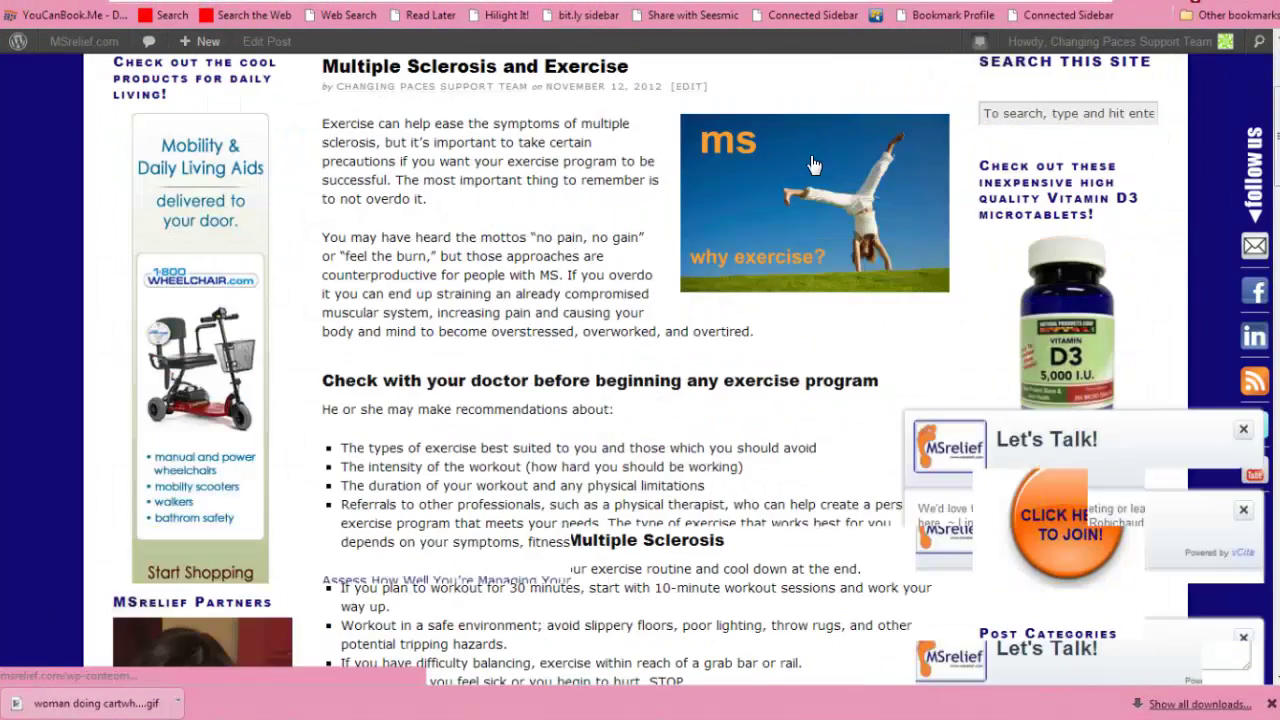
{"action": "scroll", "coordinate": [760, 372], "scroll_direction": "up", "scroll_amount": 4}
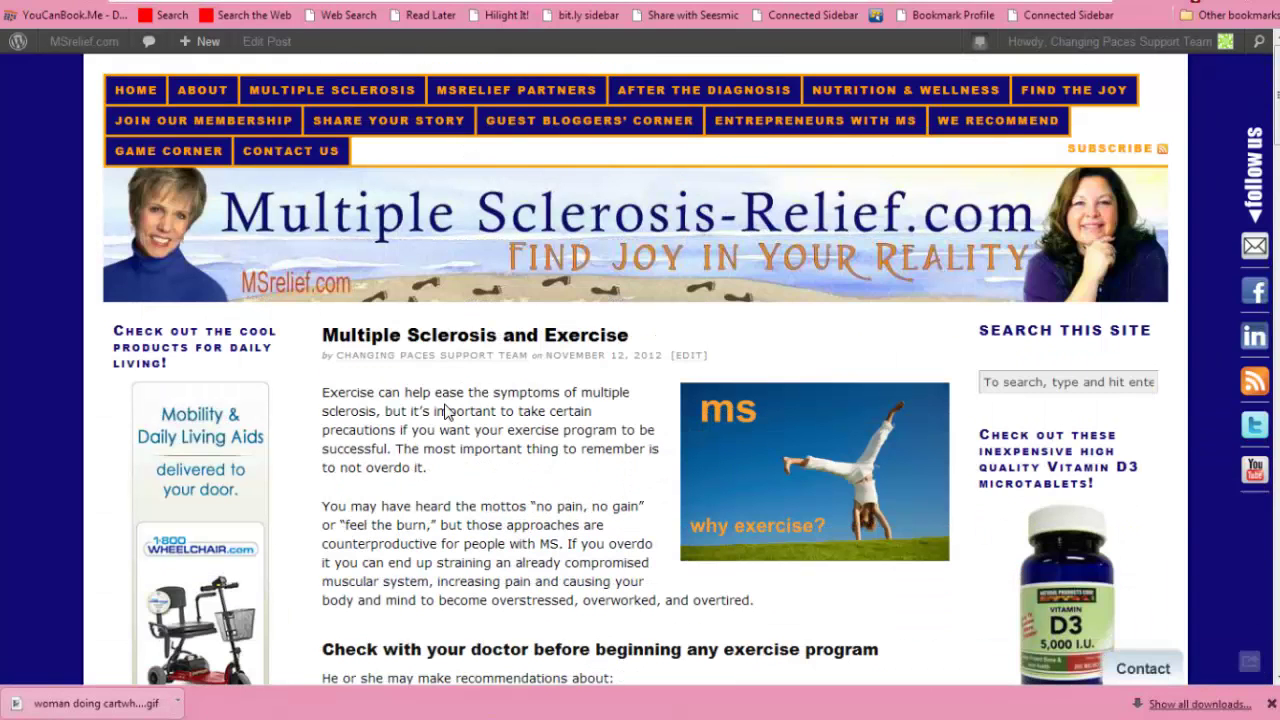
{"action": "scroll", "coordinate": [446, 404], "scroll_direction": "down", "scroll_amount": 6}
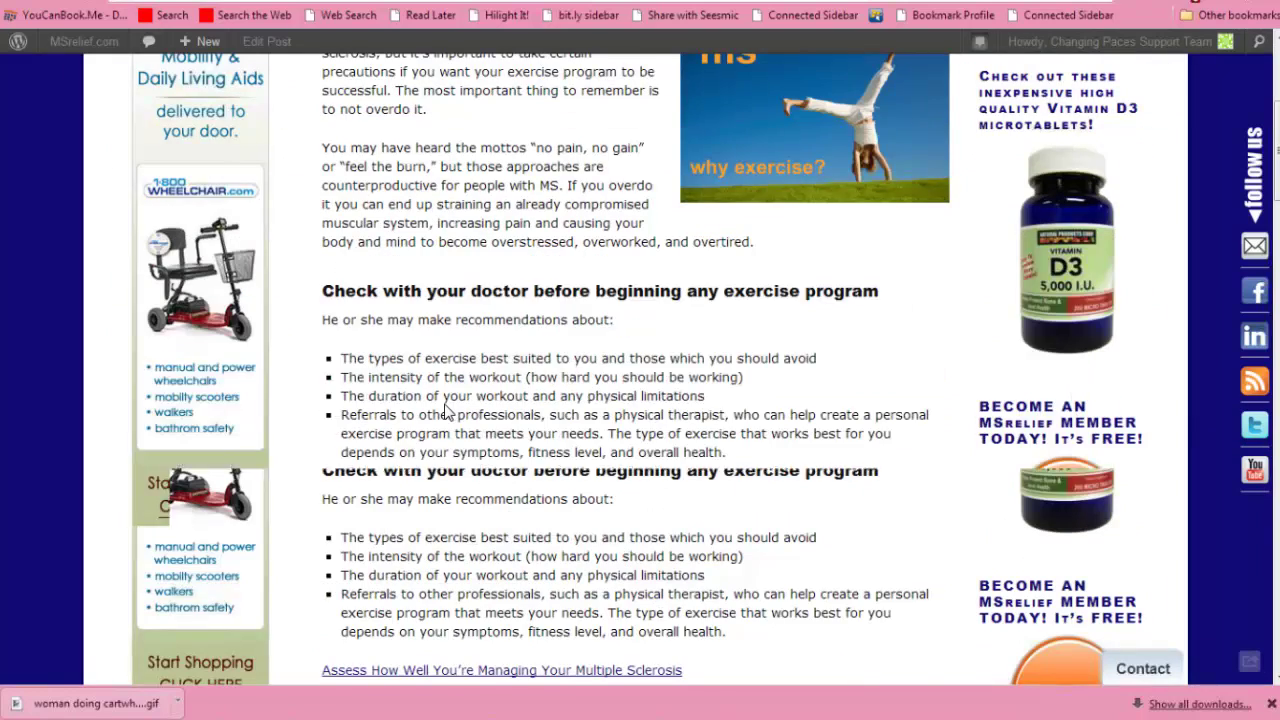
{"action": "scroll", "coordinate": [446, 404], "scroll_direction": "down", "scroll_amount": 6}
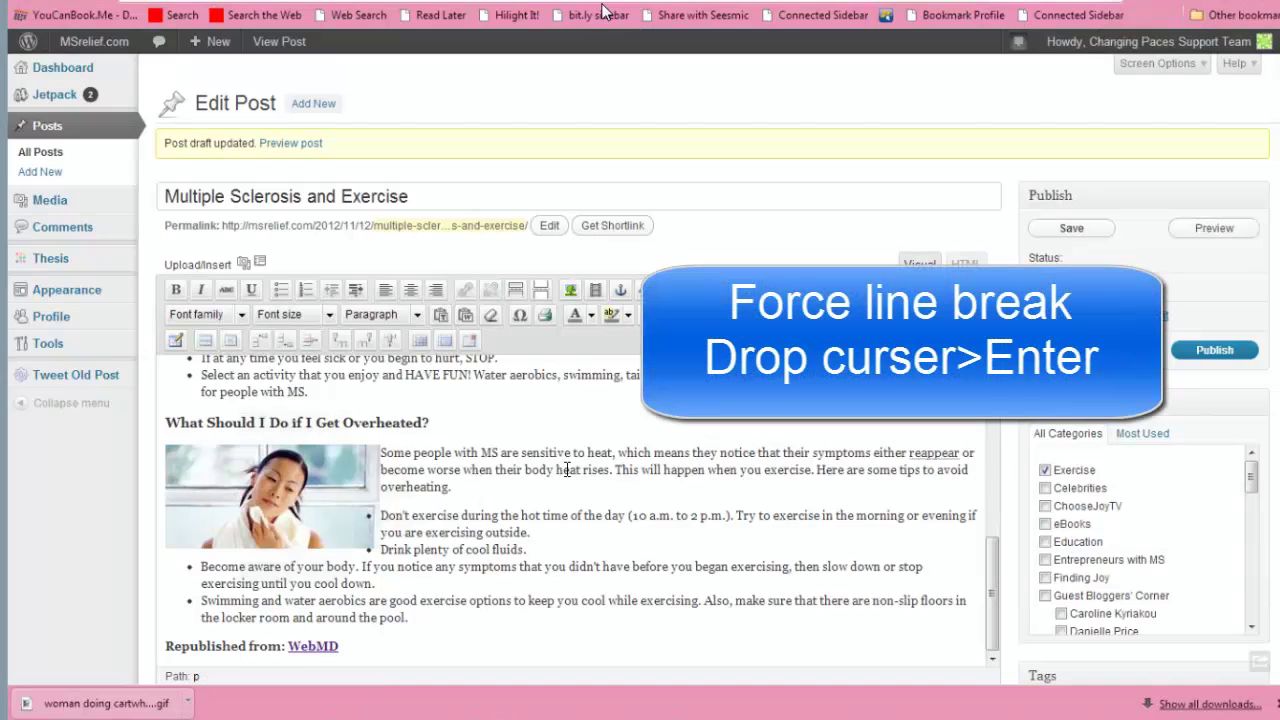
Step: Add a blank line between the overheating paragraph and its bulleted tips, and save and publish the post
{"action": "key", "text": "Return"}
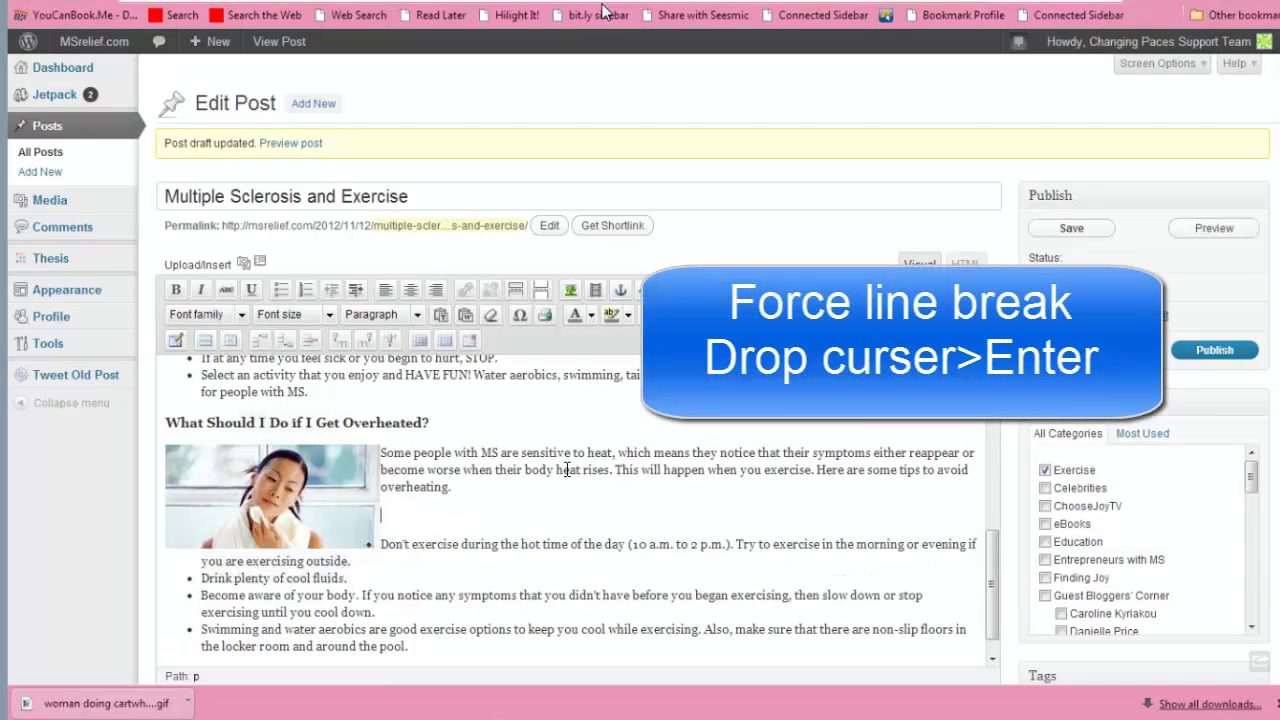
{"action": "left_click", "coordinate": [1071, 228]}
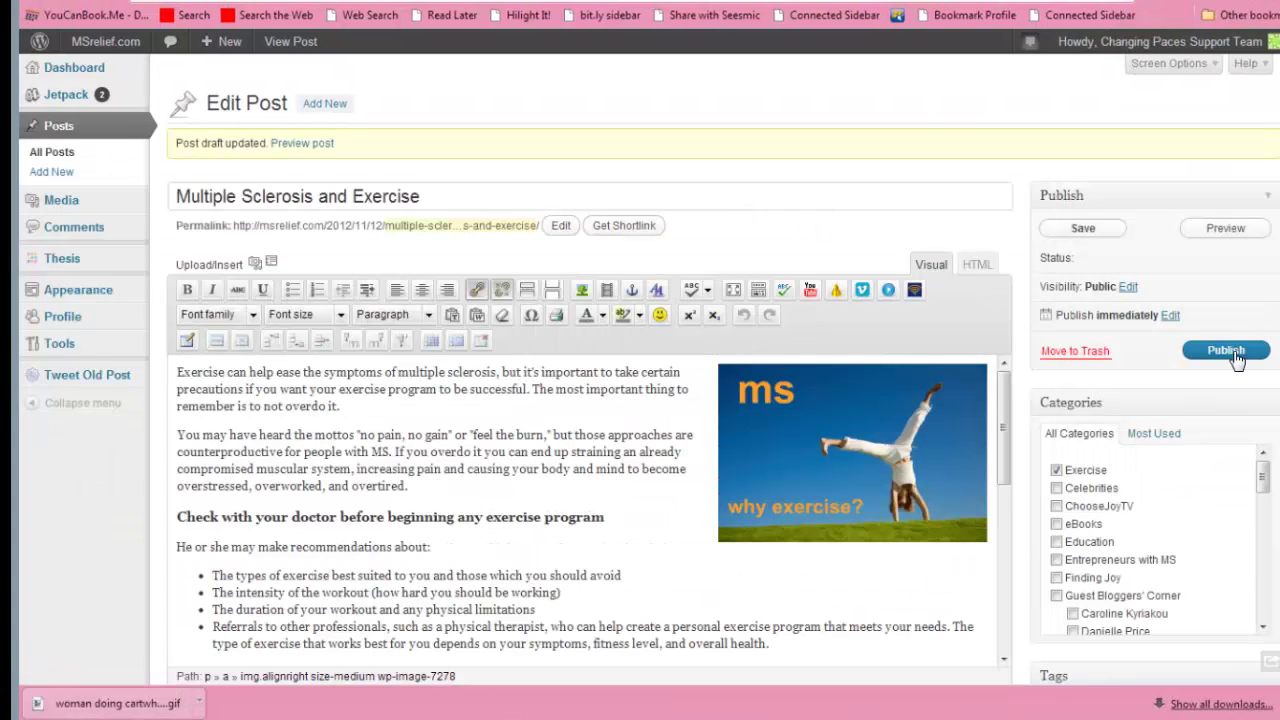
{"action": "left_click", "coordinate": [1230, 352]}
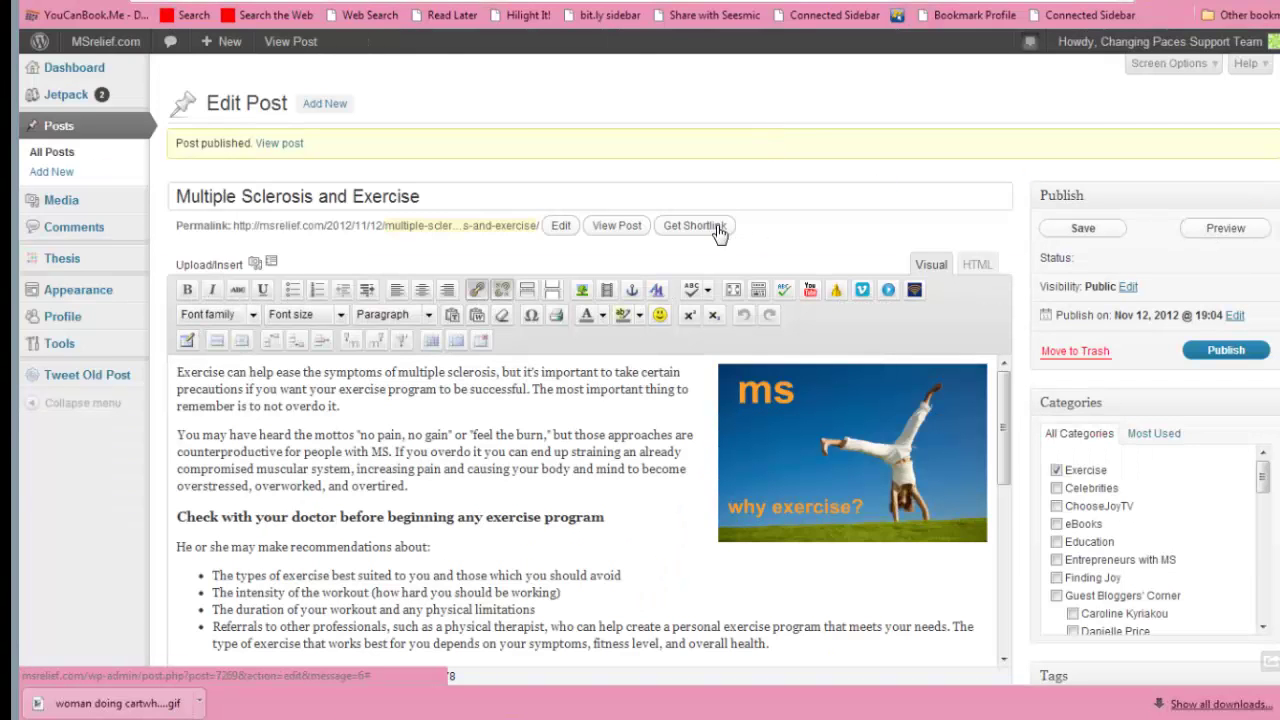
Step: Open the published Multiple Sclerosis and Exercise post on the site and check the spacing around the overheating section
{"action": "left_click", "coordinate": [615, 226]}
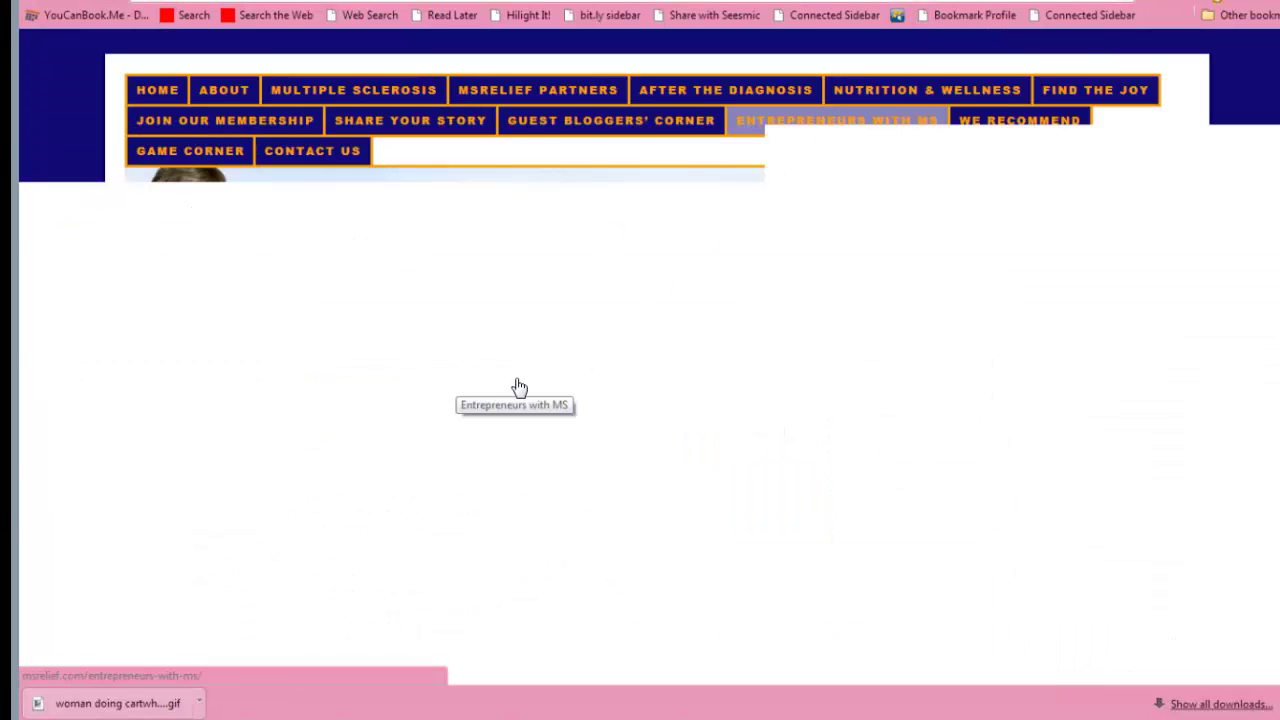
{"action": "scroll", "coordinate": [447, 372], "scroll_direction": "down", "scroll_amount": 1}
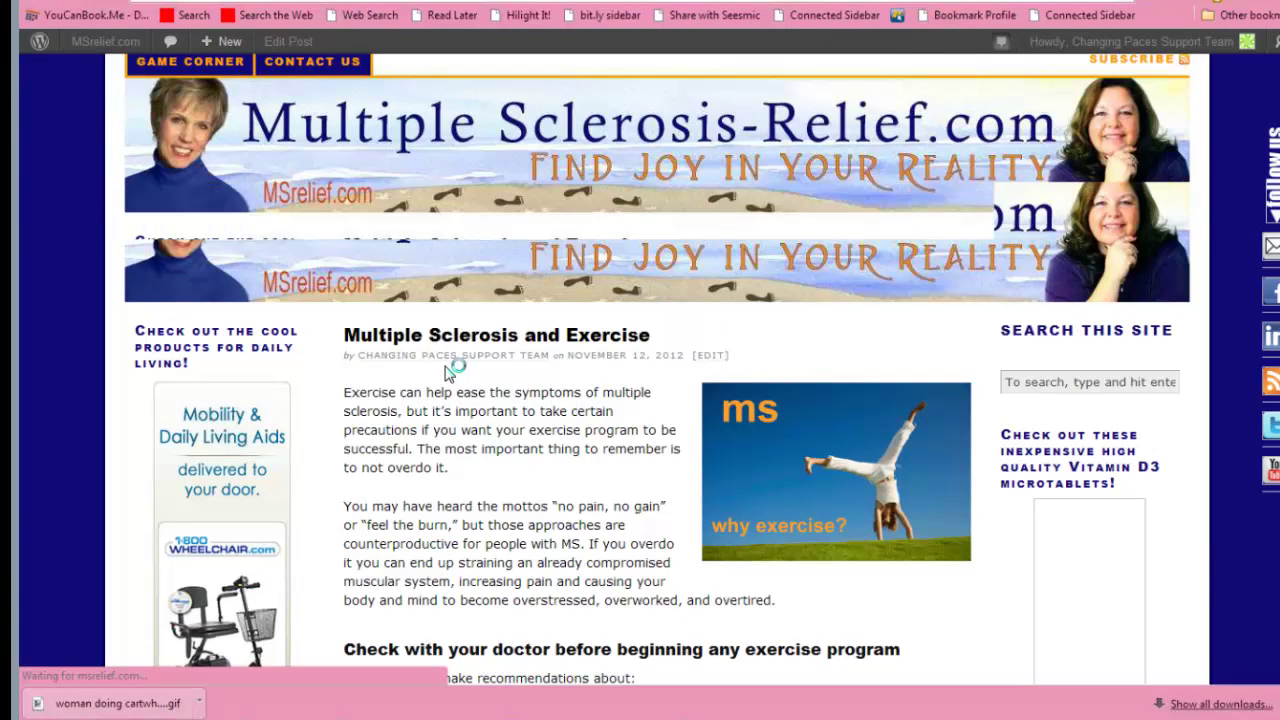
{"action": "scroll", "coordinate": [527, 352], "scroll_direction": "down", "scroll_amount": 2}
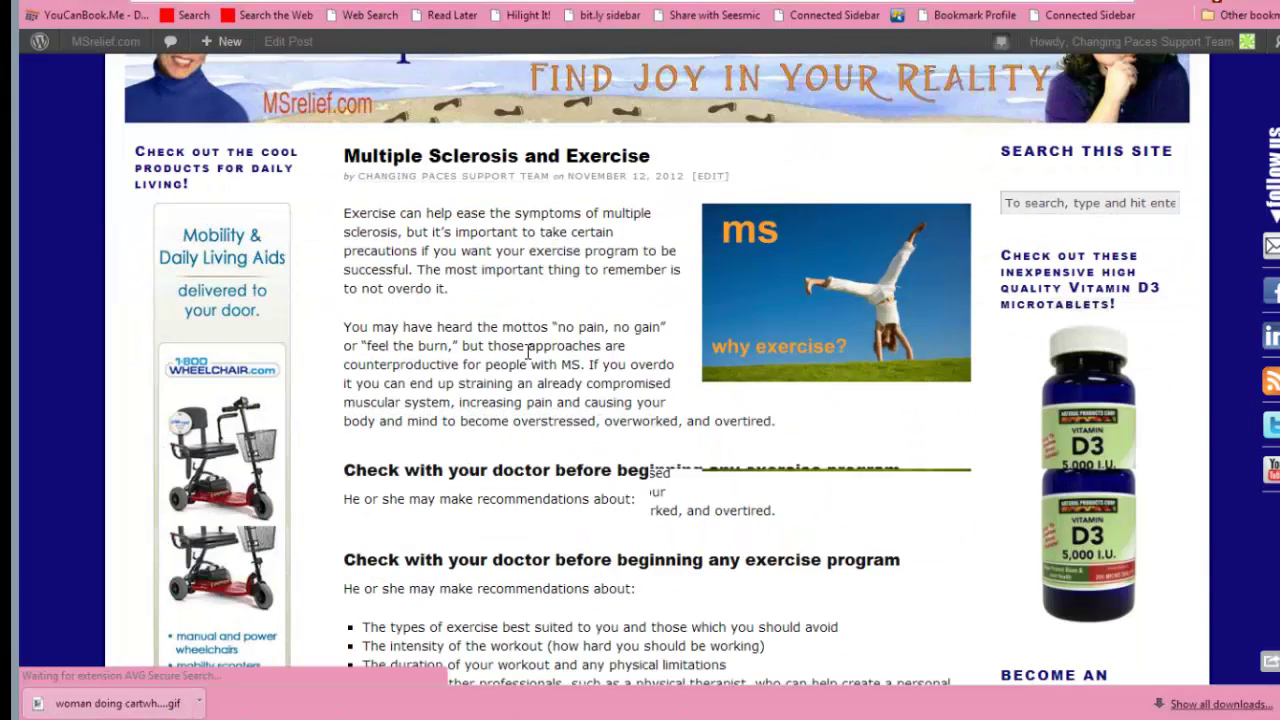
{"action": "scroll", "coordinate": [527, 352], "scroll_direction": "down", "scroll_amount": 7}
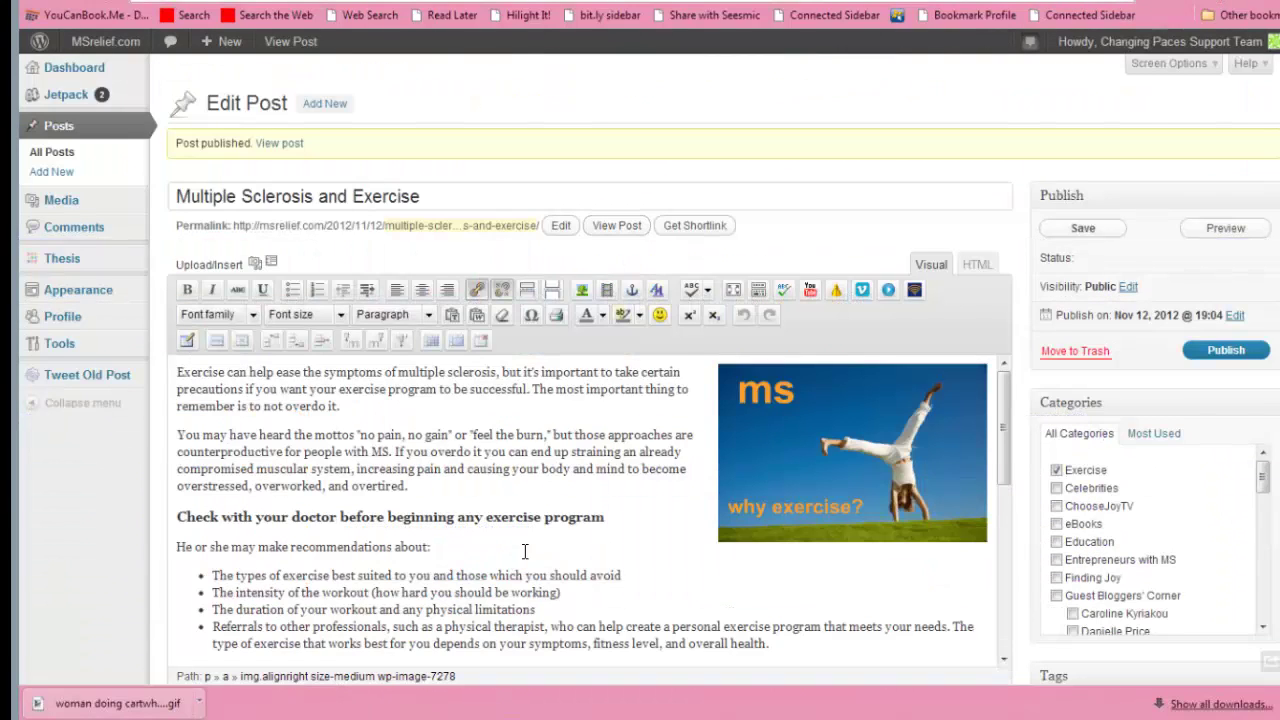
Step: Insert a white period on its own line between the overheating paragraph and its bulleted tips, and publish the post again
{"action": "scroll", "coordinate": [524, 551], "scroll_direction": "down", "scroll_amount": 10}
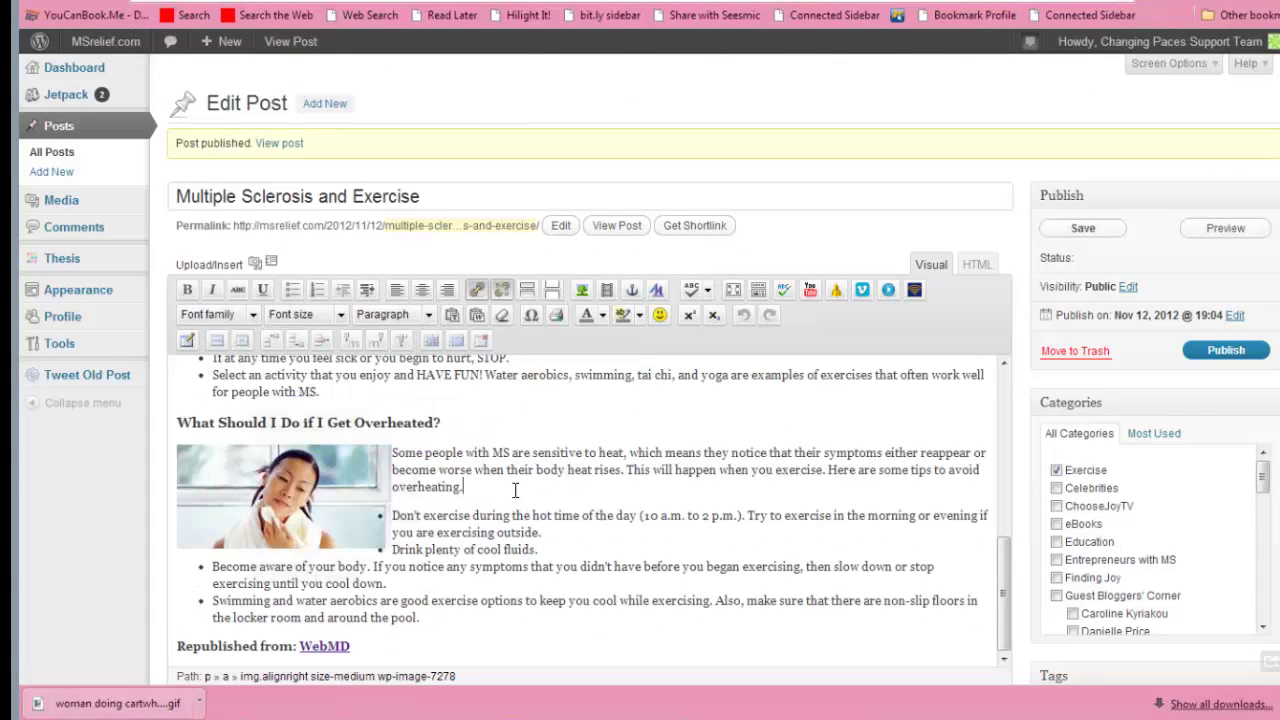
{"action": "left_click", "coordinate": [515, 489]}
{"action": "key", "text": "shift+Return"}
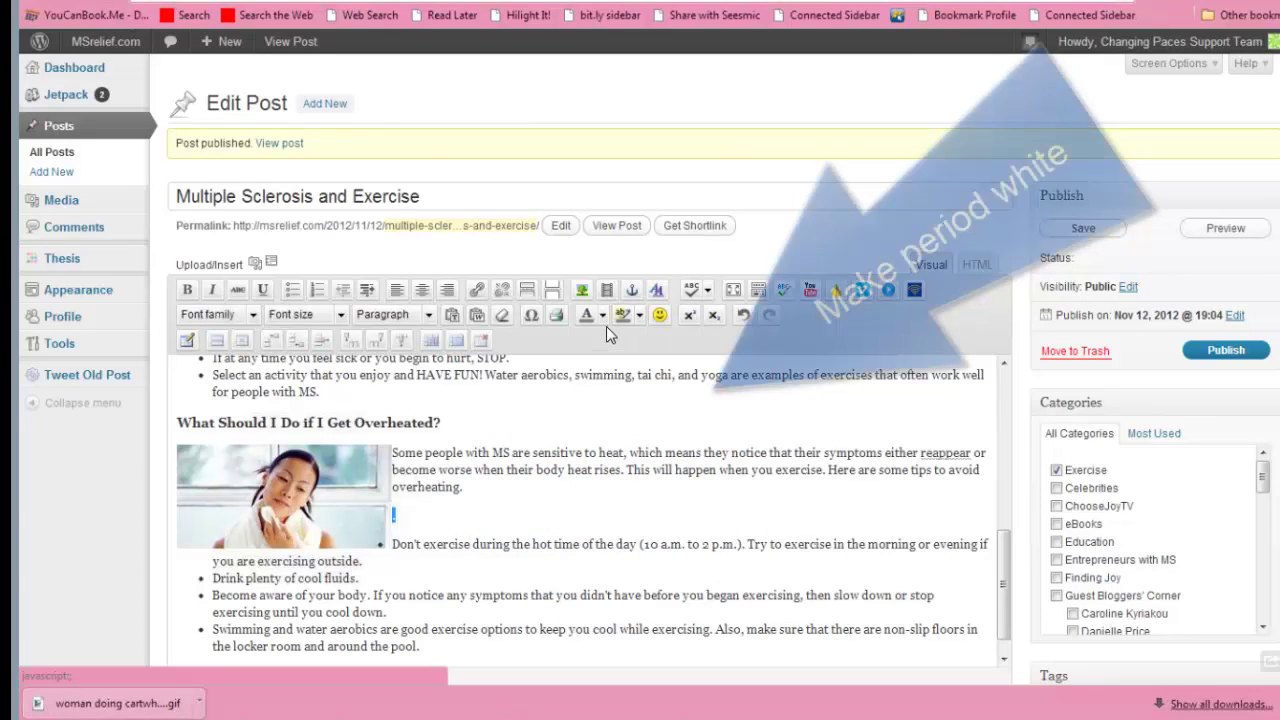
{"action": "left_click", "coordinate": [604, 322]}
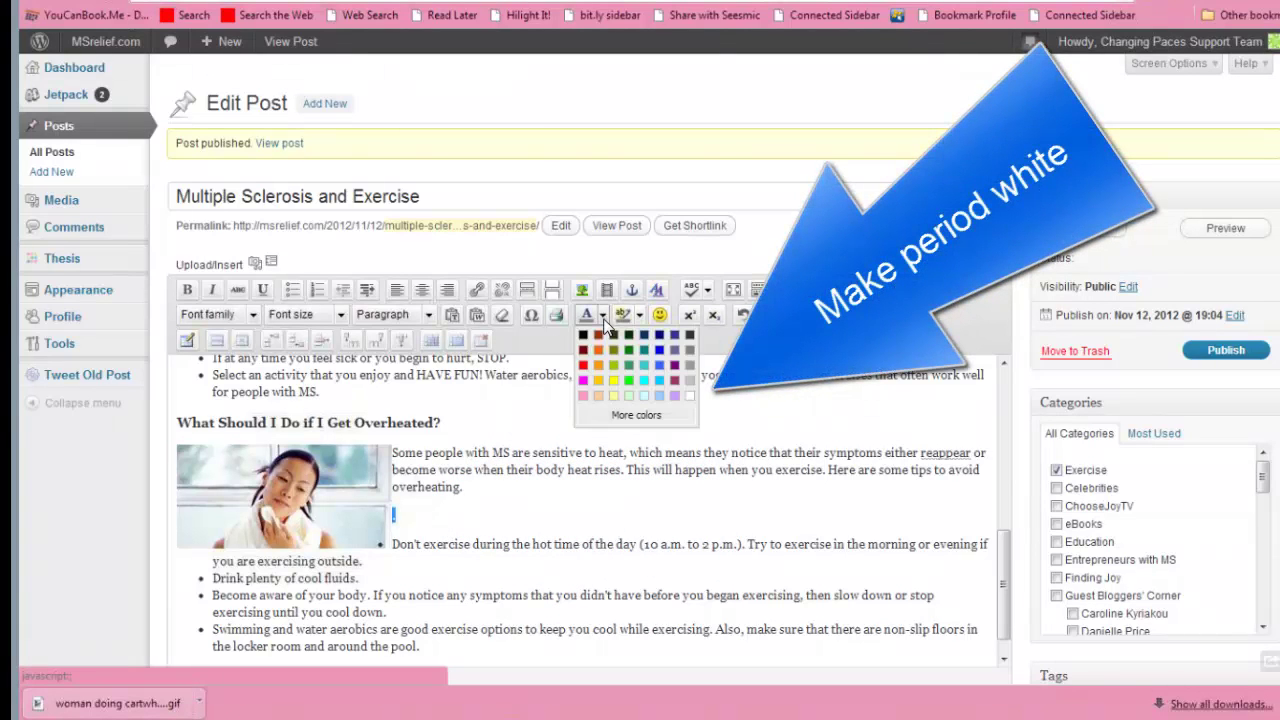
{"action": "left_click", "coordinate": [689, 396]}
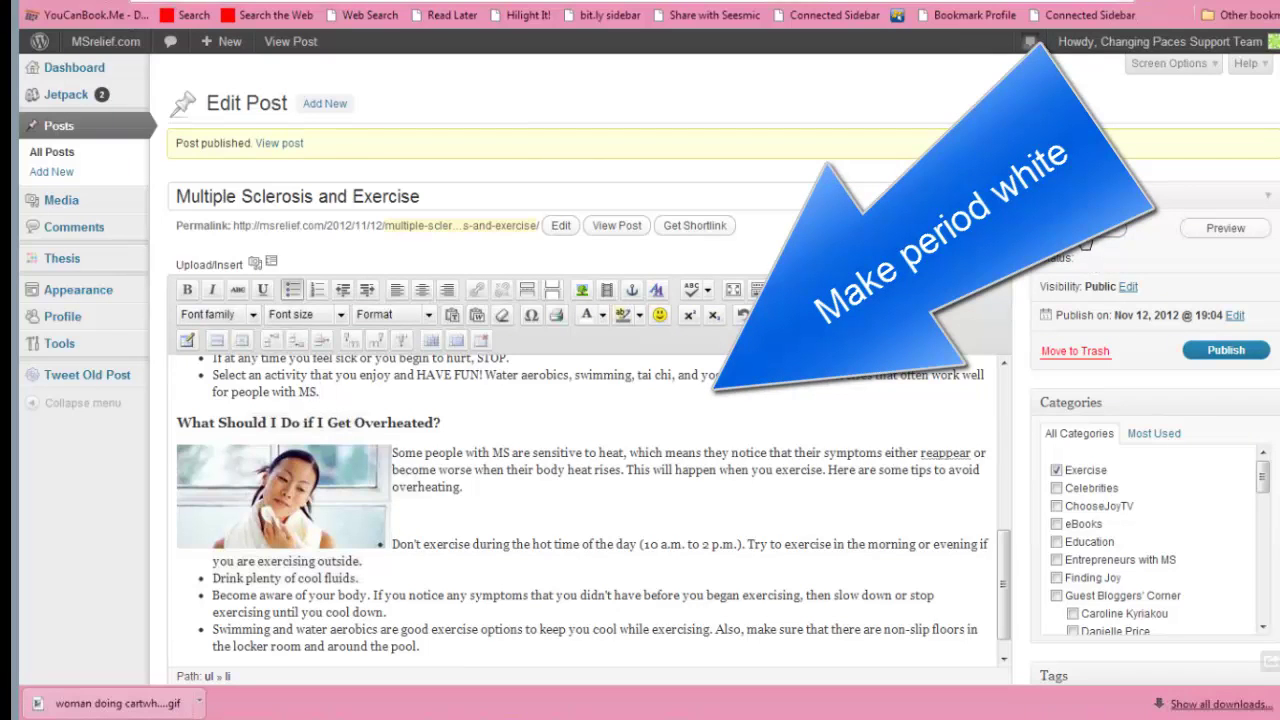
{"action": "left_click", "coordinate": [1230, 352]}
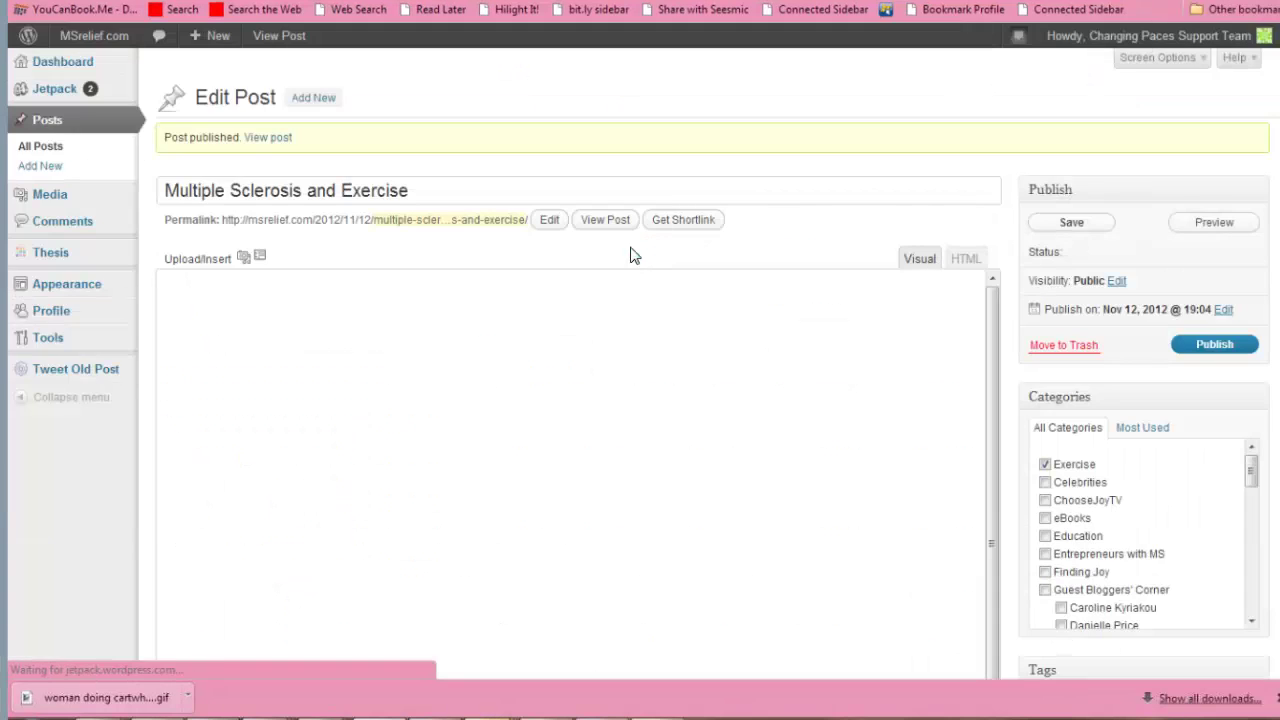
Step: View the published post and review the overheating section's spacing, the WebMD source link and the rest of the article
{"action": "left_click", "coordinate": [605, 219]}
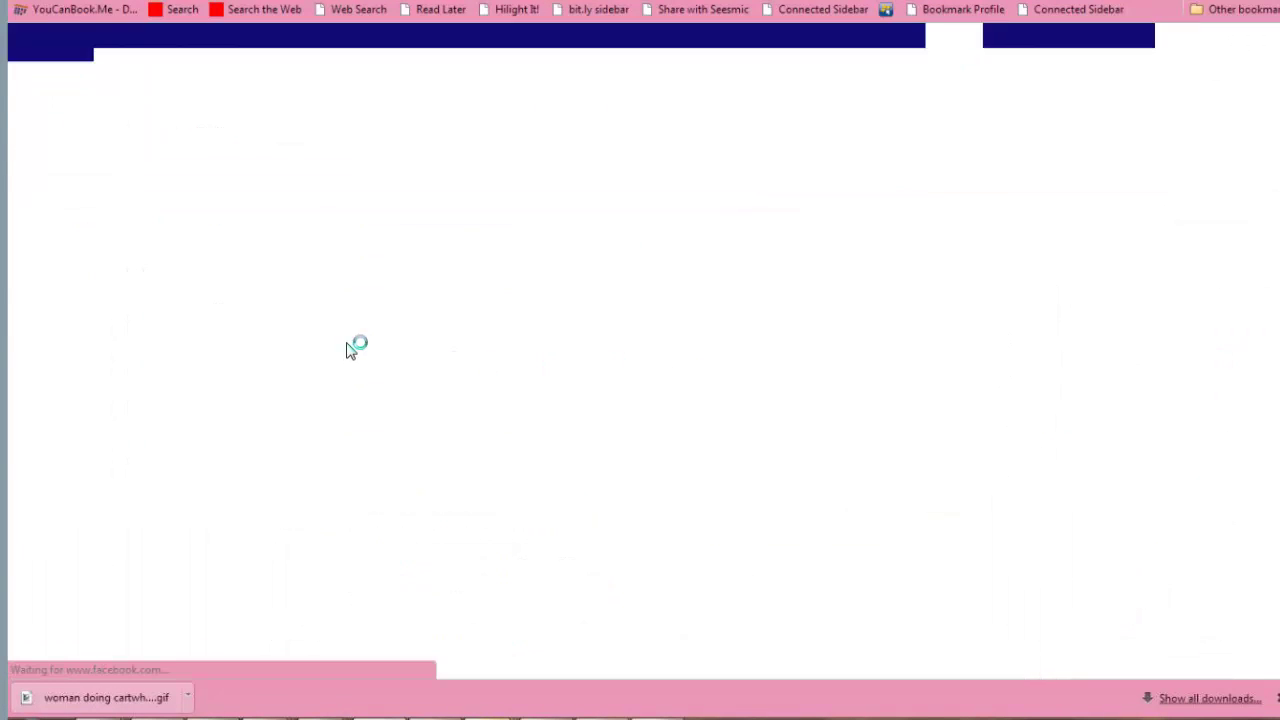
{"action": "scroll", "coordinate": [437, 452], "scroll_direction": "down", "scroll_amount": 2}
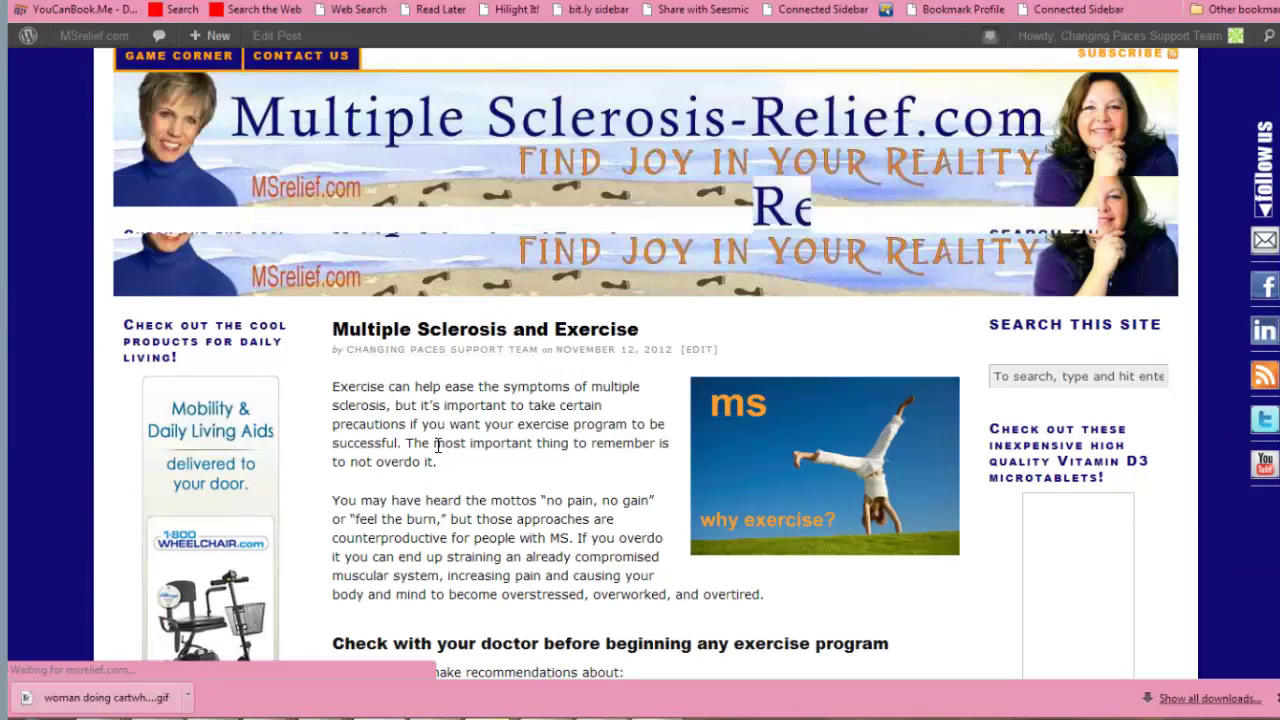
{"action": "scroll", "coordinate": [437, 452], "scroll_direction": "down", "scroll_amount": 10}
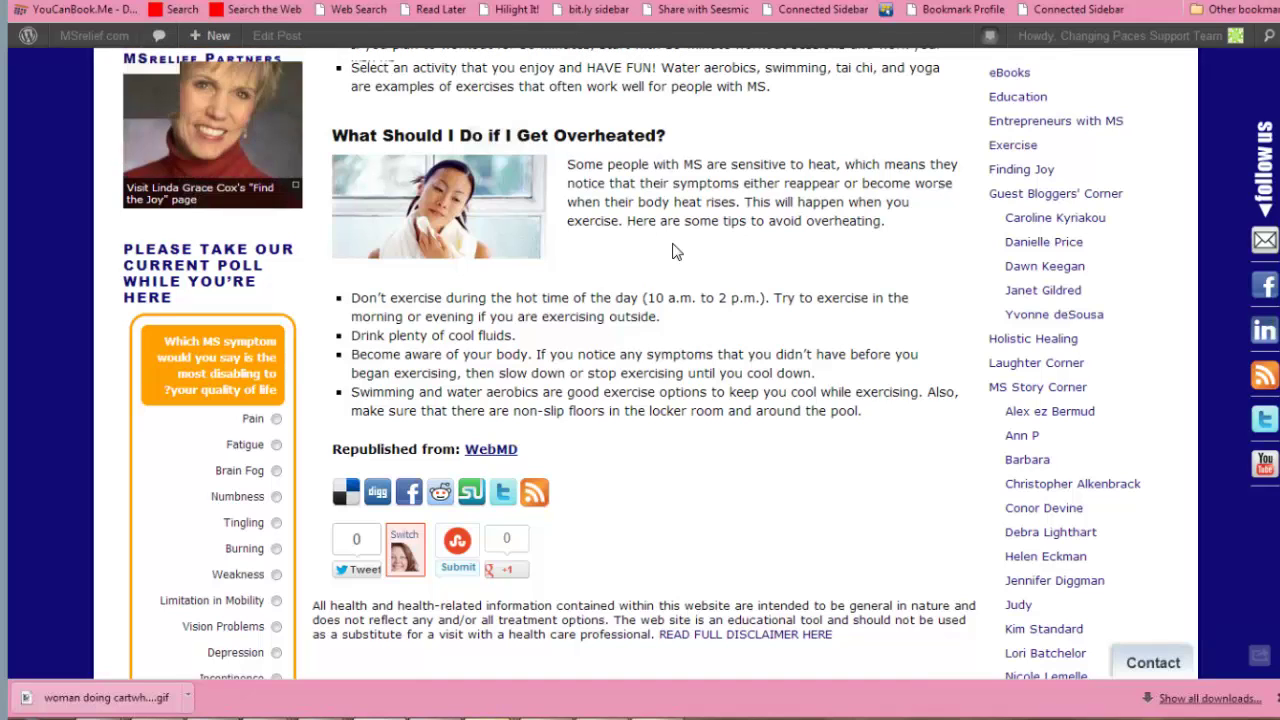
{"action": "scroll", "coordinate": [673, 251], "scroll_direction": "up", "scroll_amount": 1}
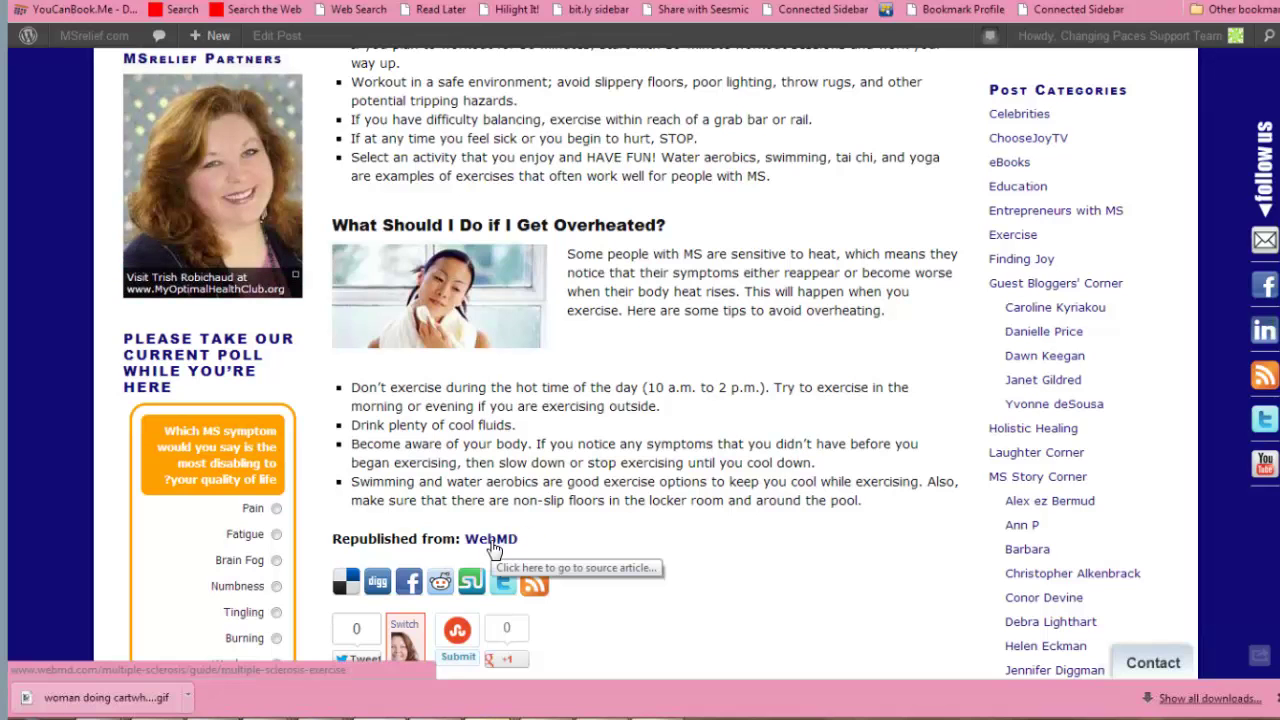
{"action": "scroll", "coordinate": [829, 554], "scroll_direction": "up", "scroll_amount": 1}
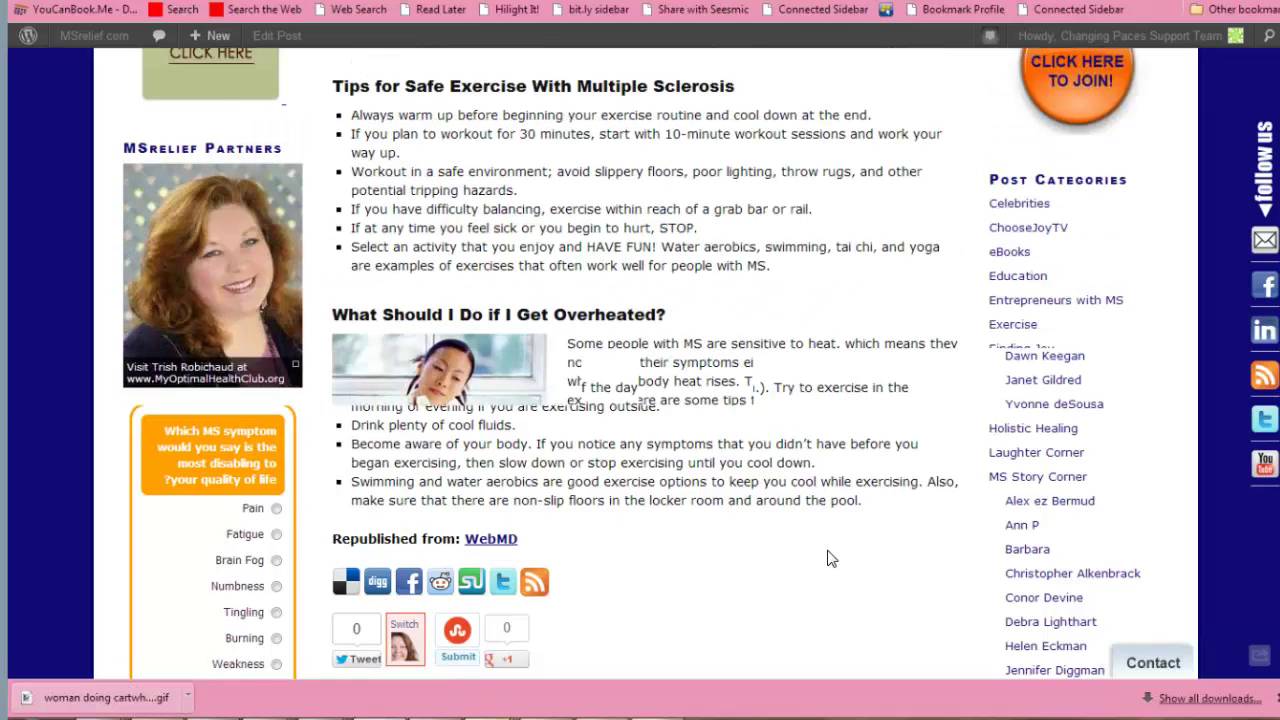
{"action": "scroll", "coordinate": [829, 557], "scroll_direction": "up", "scroll_amount": 4}
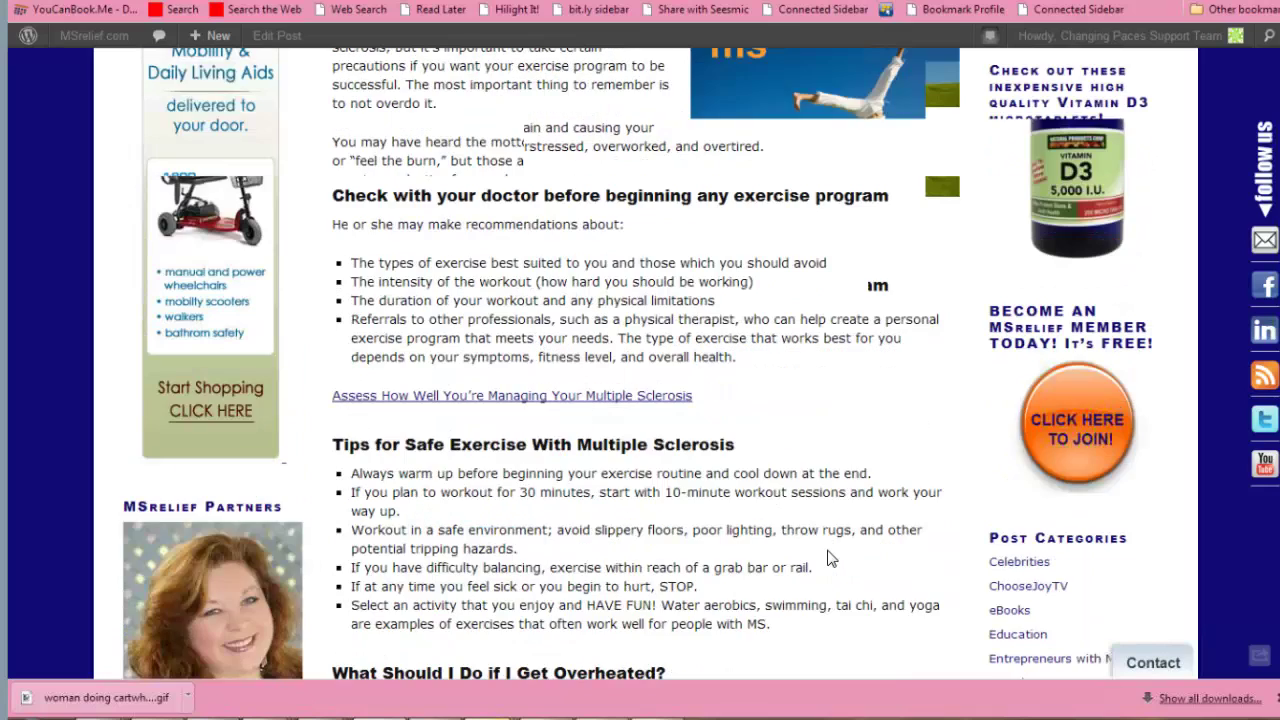
{"action": "scroll", "coordinate": [829, 557], "scroll_direction": "up", "scroll_amount": 4}
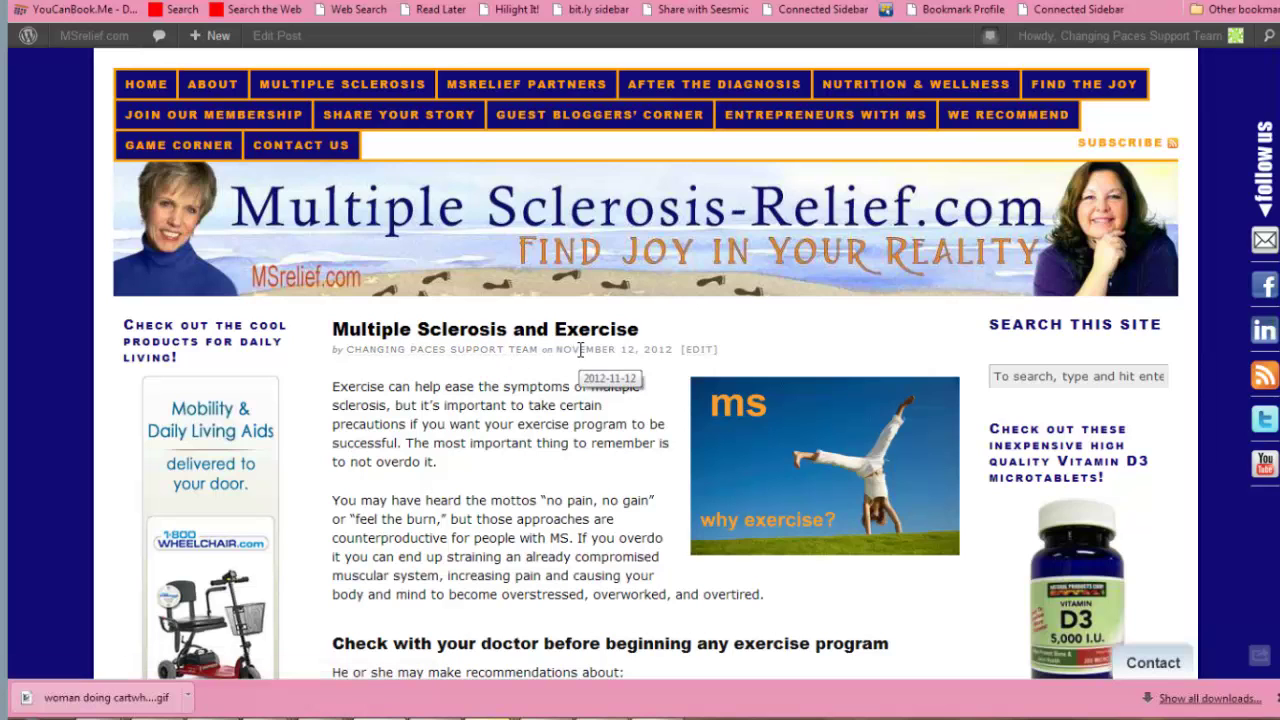
Step: Switch to the WebMD source article and return to its beginning
{"action": "key", "text": "ctrl+Tab"}
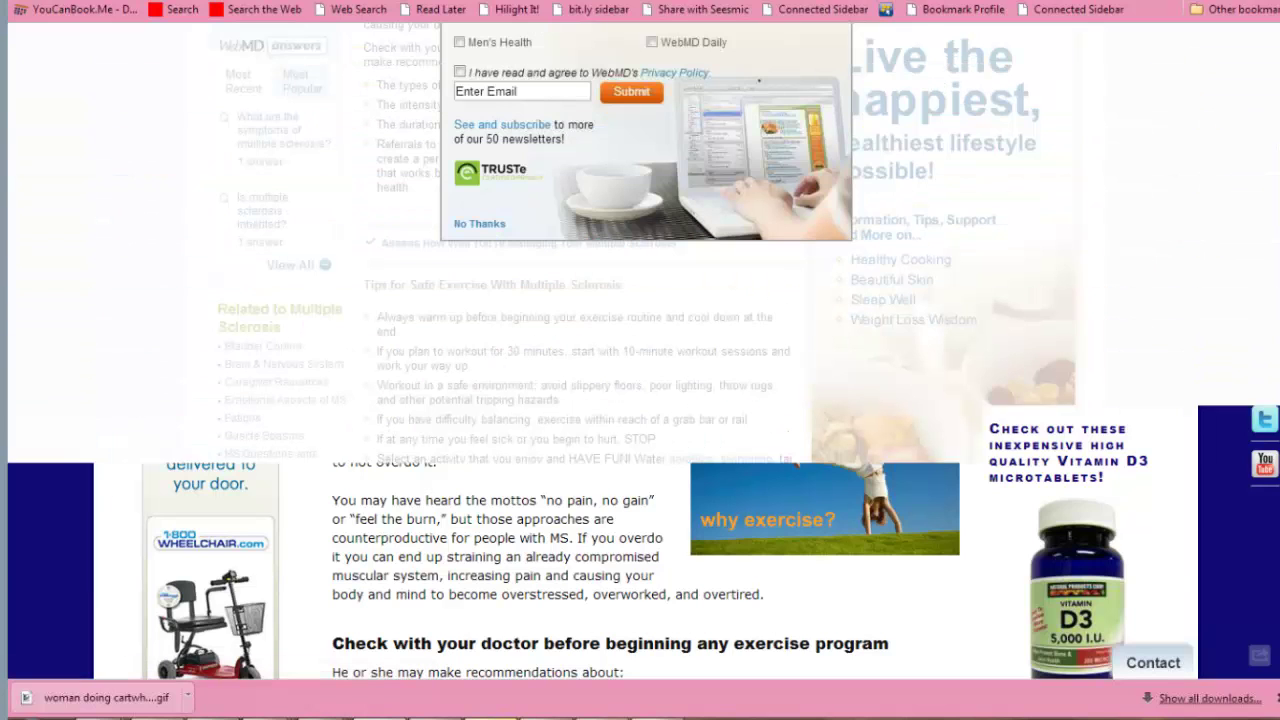
{"action": "scroll", "coordinate": [1047, 327], "scroll_direction": "up", "scroll_amount": 5}
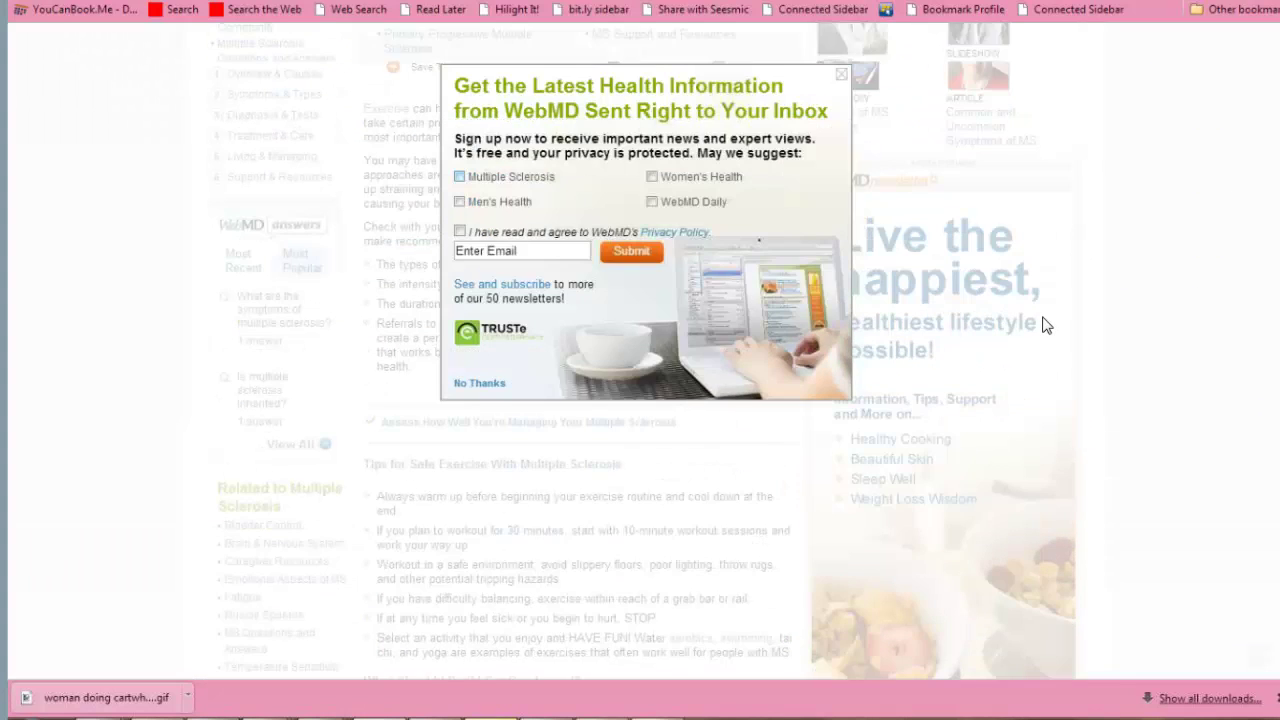